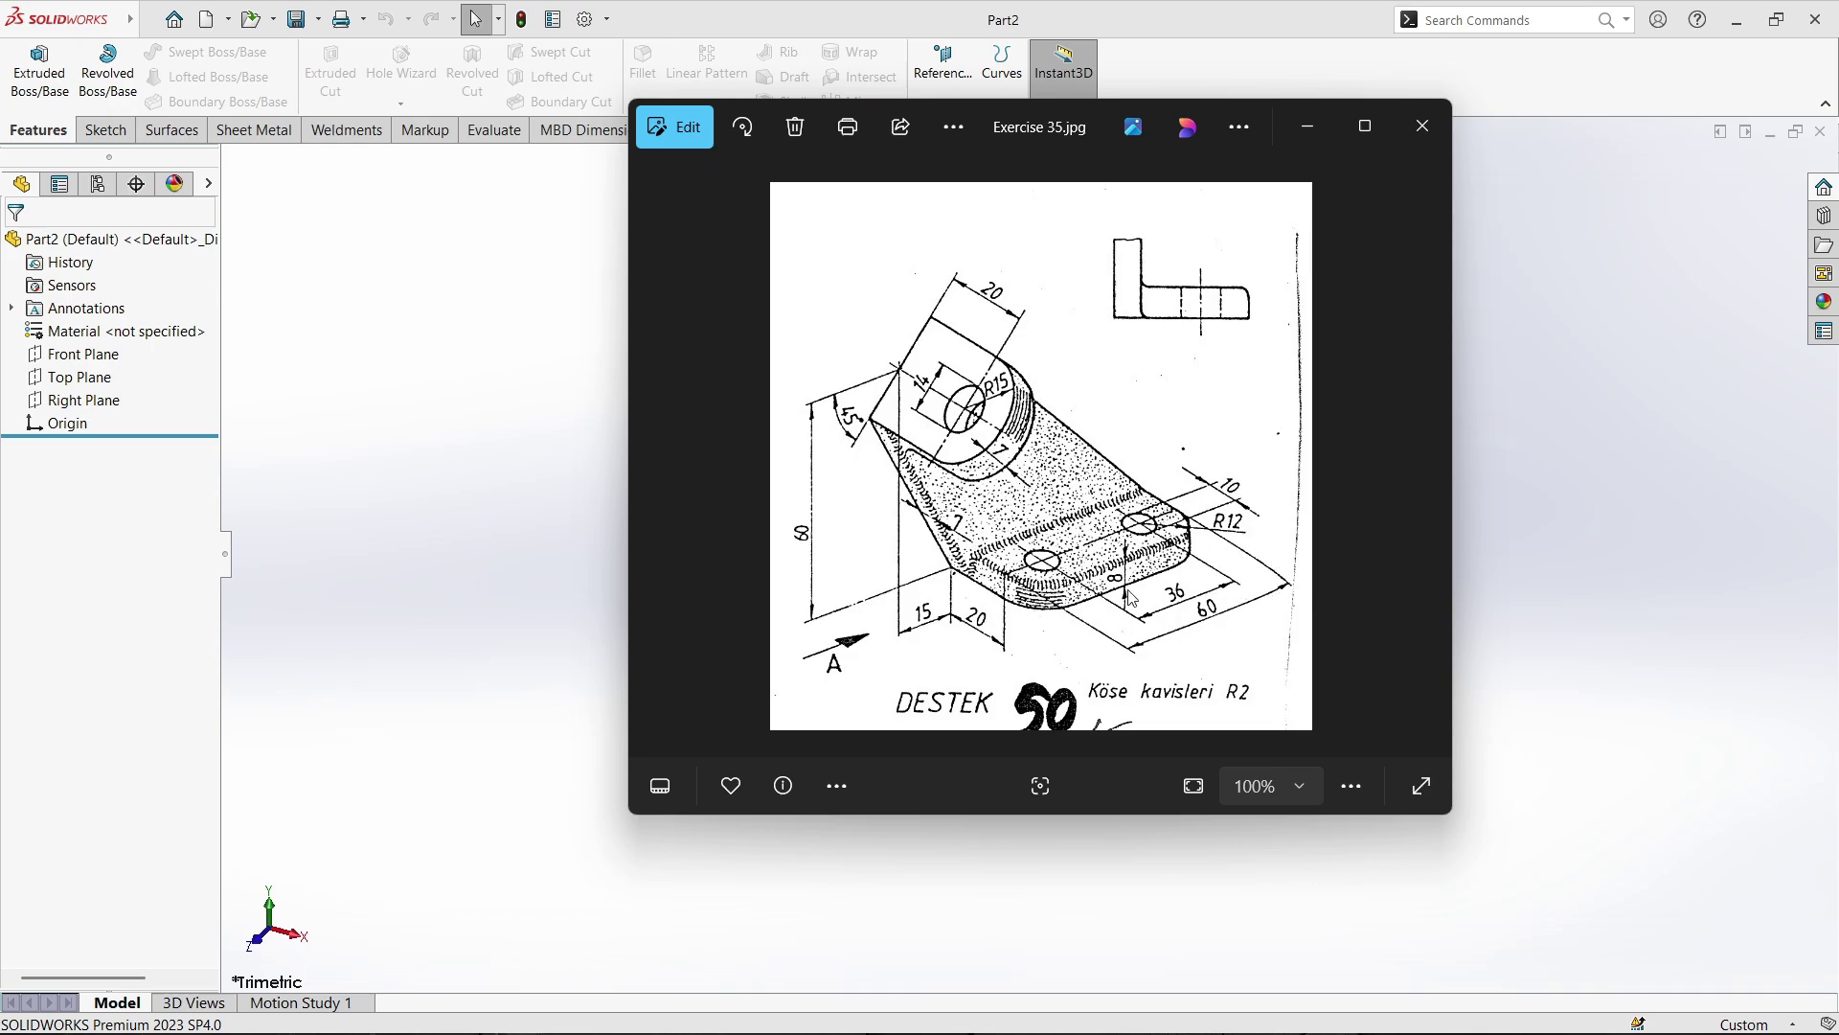
Sketch a corner rectangle on the Top Plane, about 59 by 93 mm, with its lower-left corner at the origin
click(1324, 135)
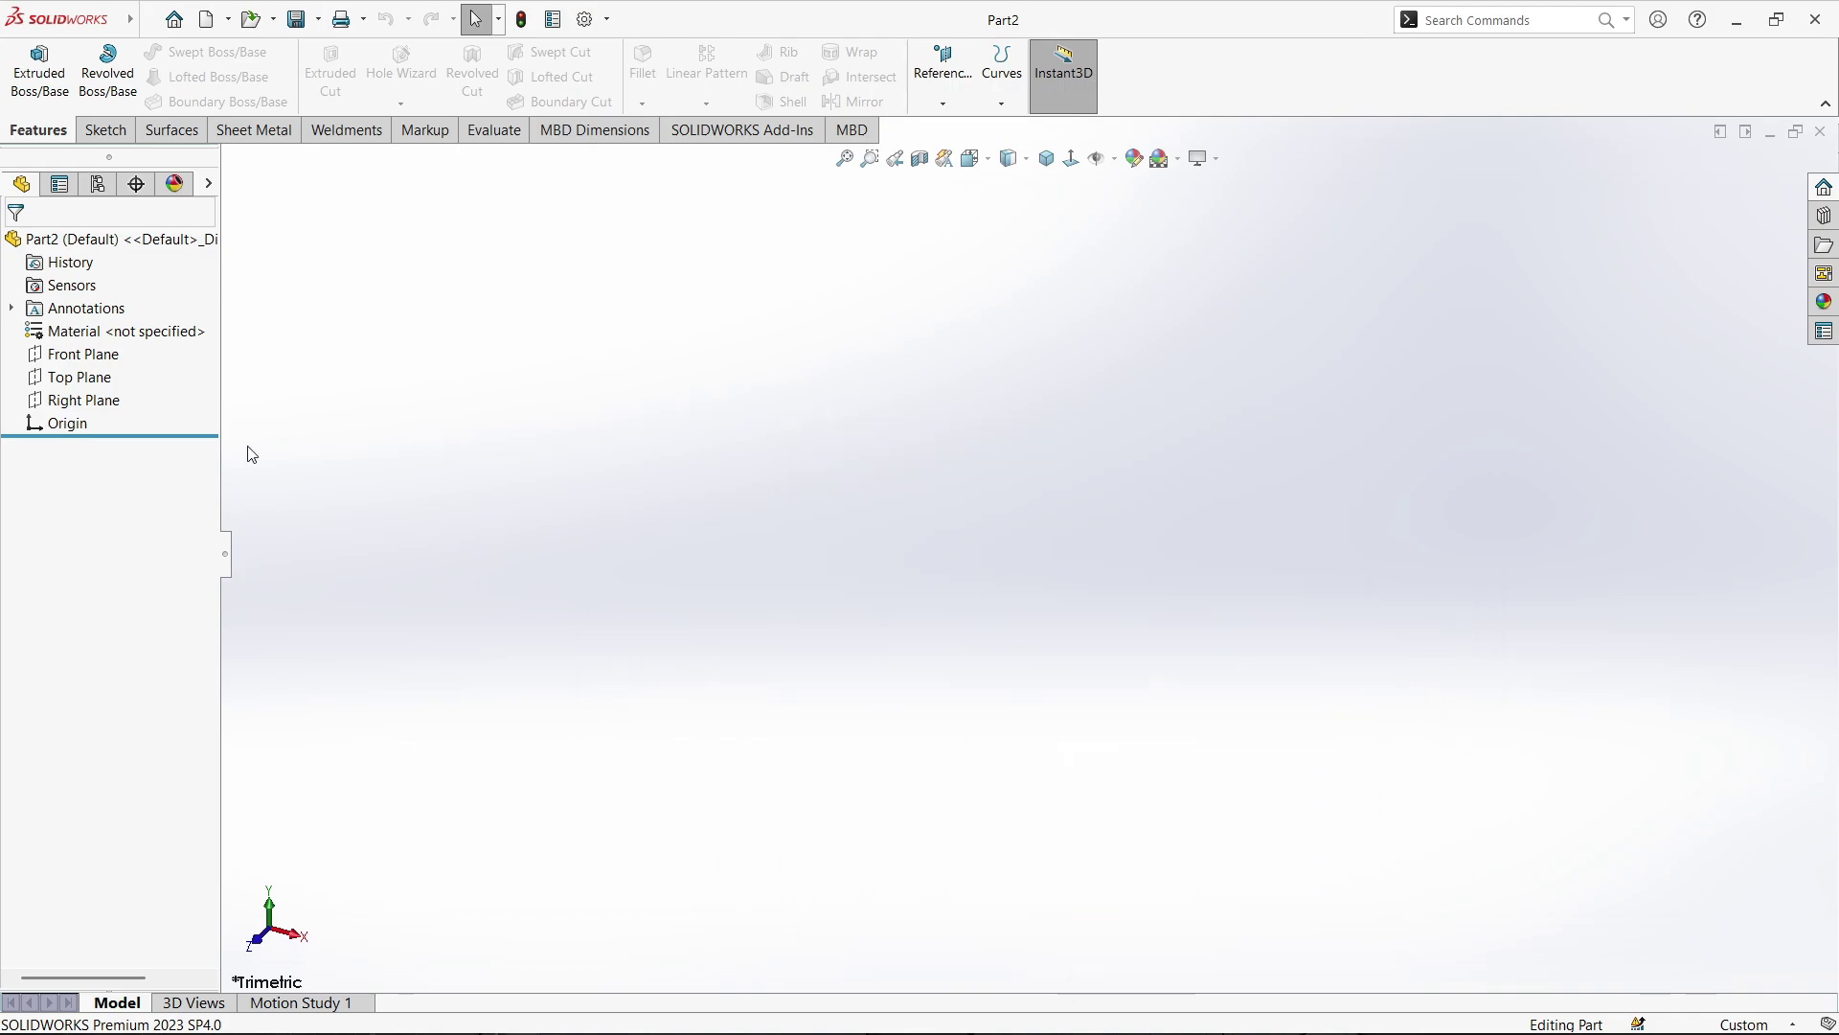
click(80, 376)
click(109, 350)
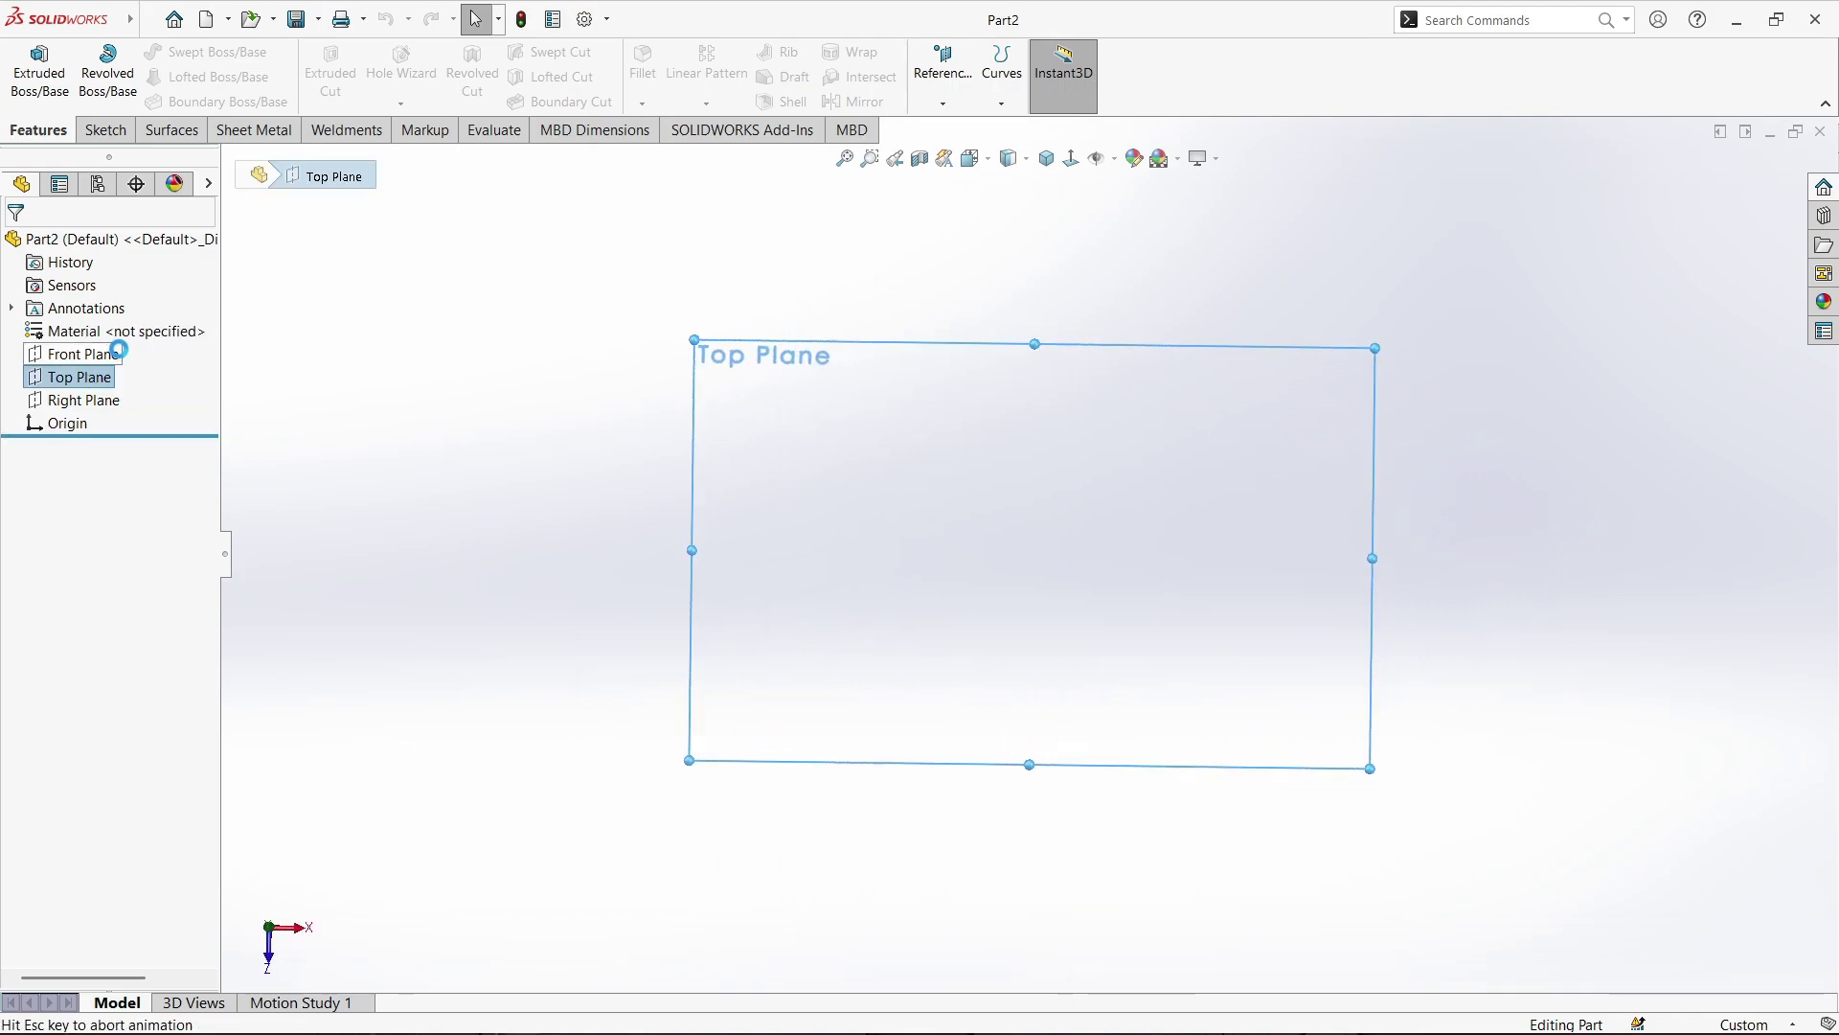
click(183, 87)
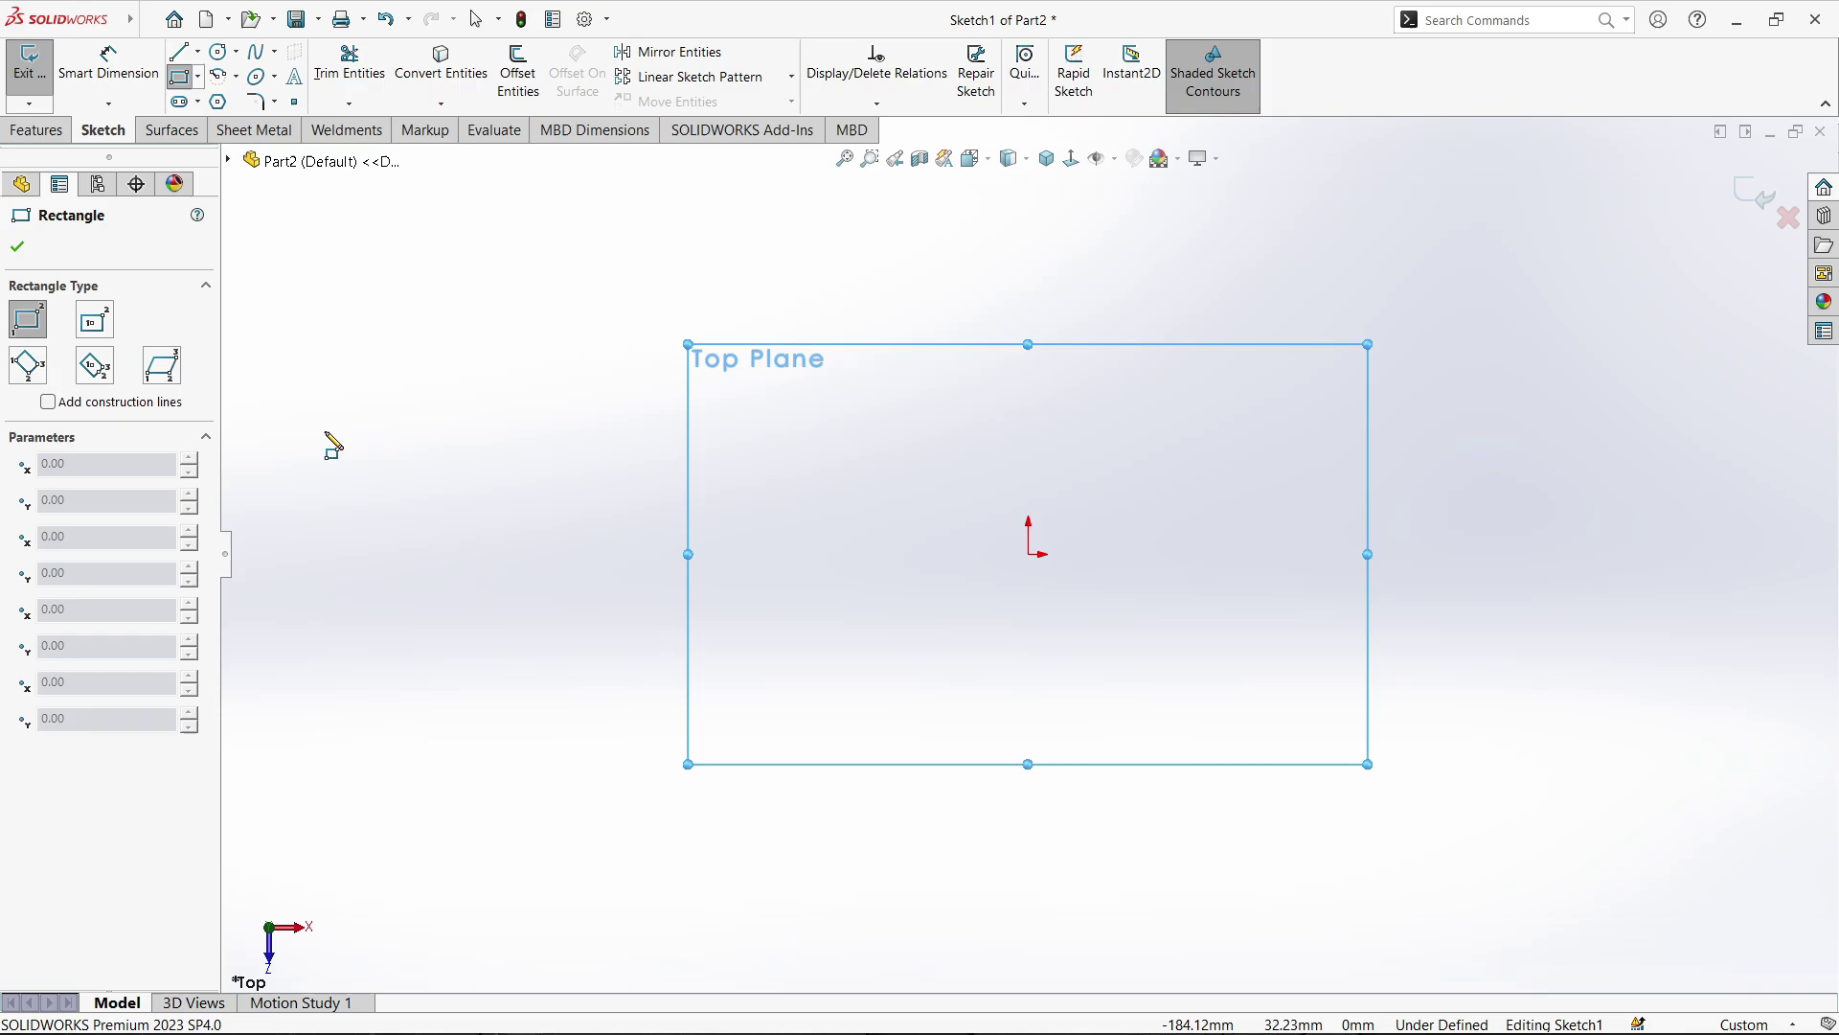
click(1028, 555)
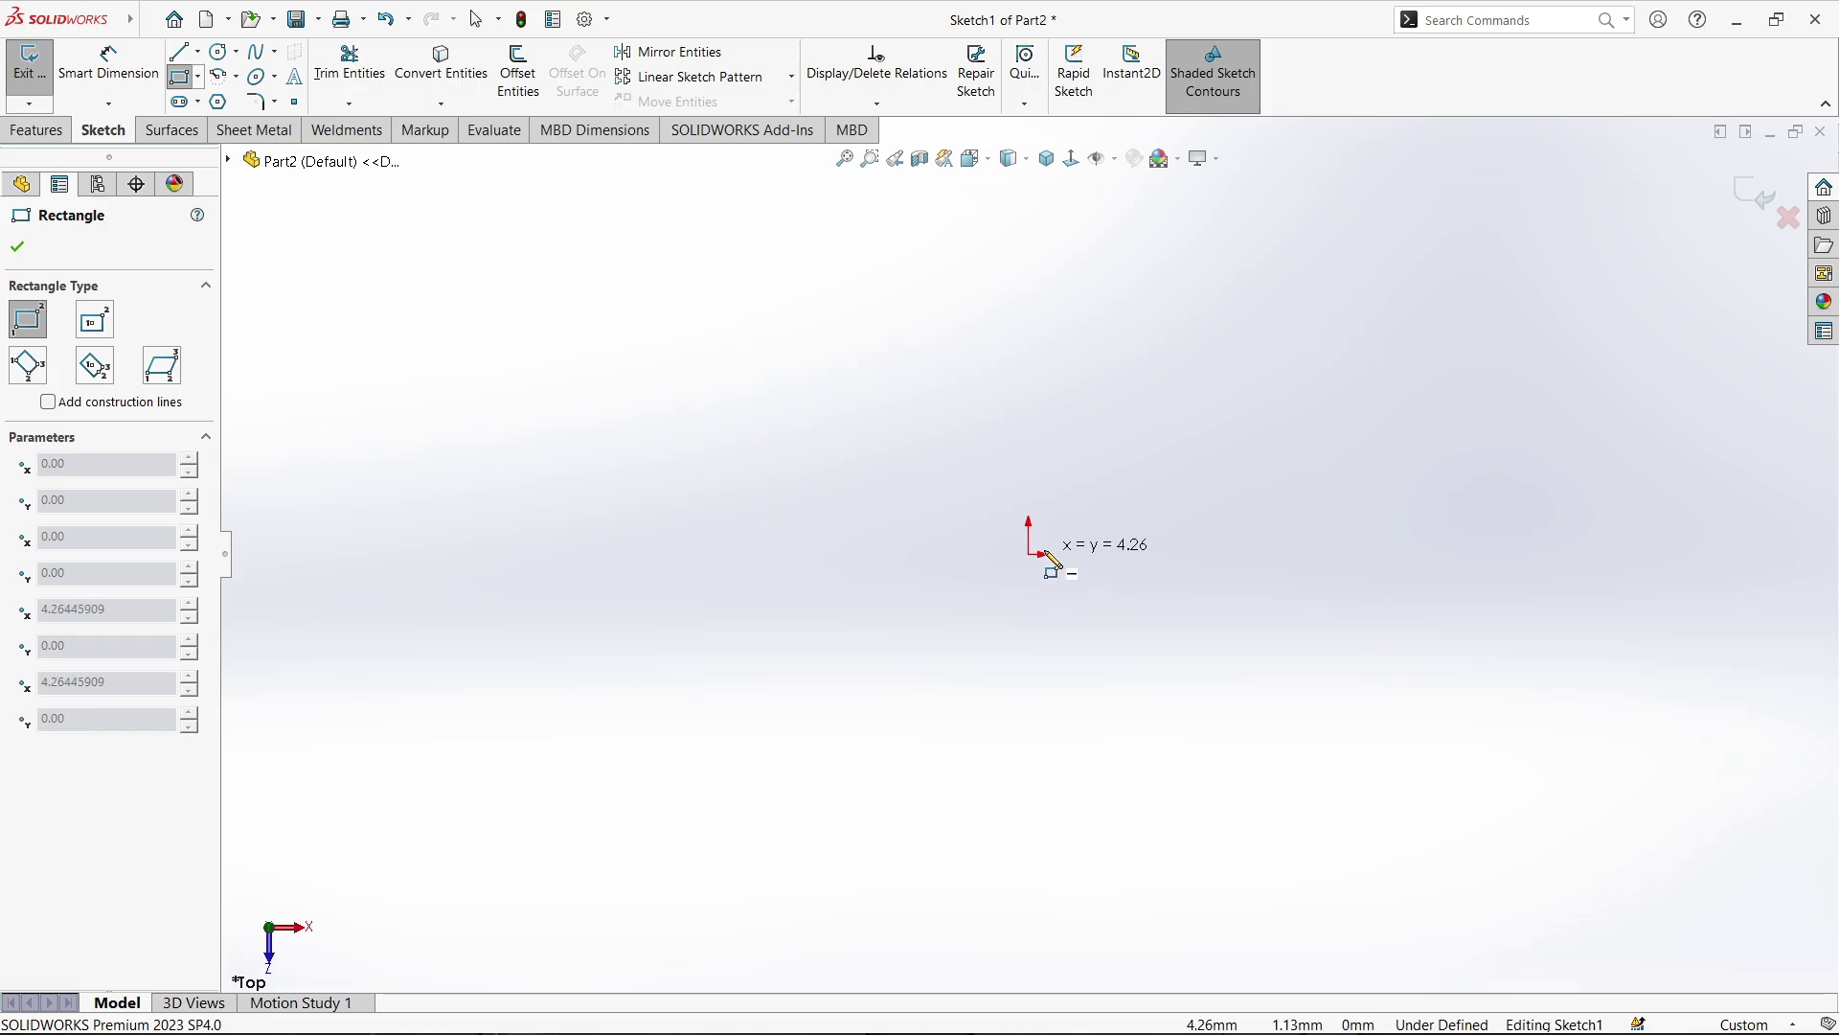
click(1255, 200)
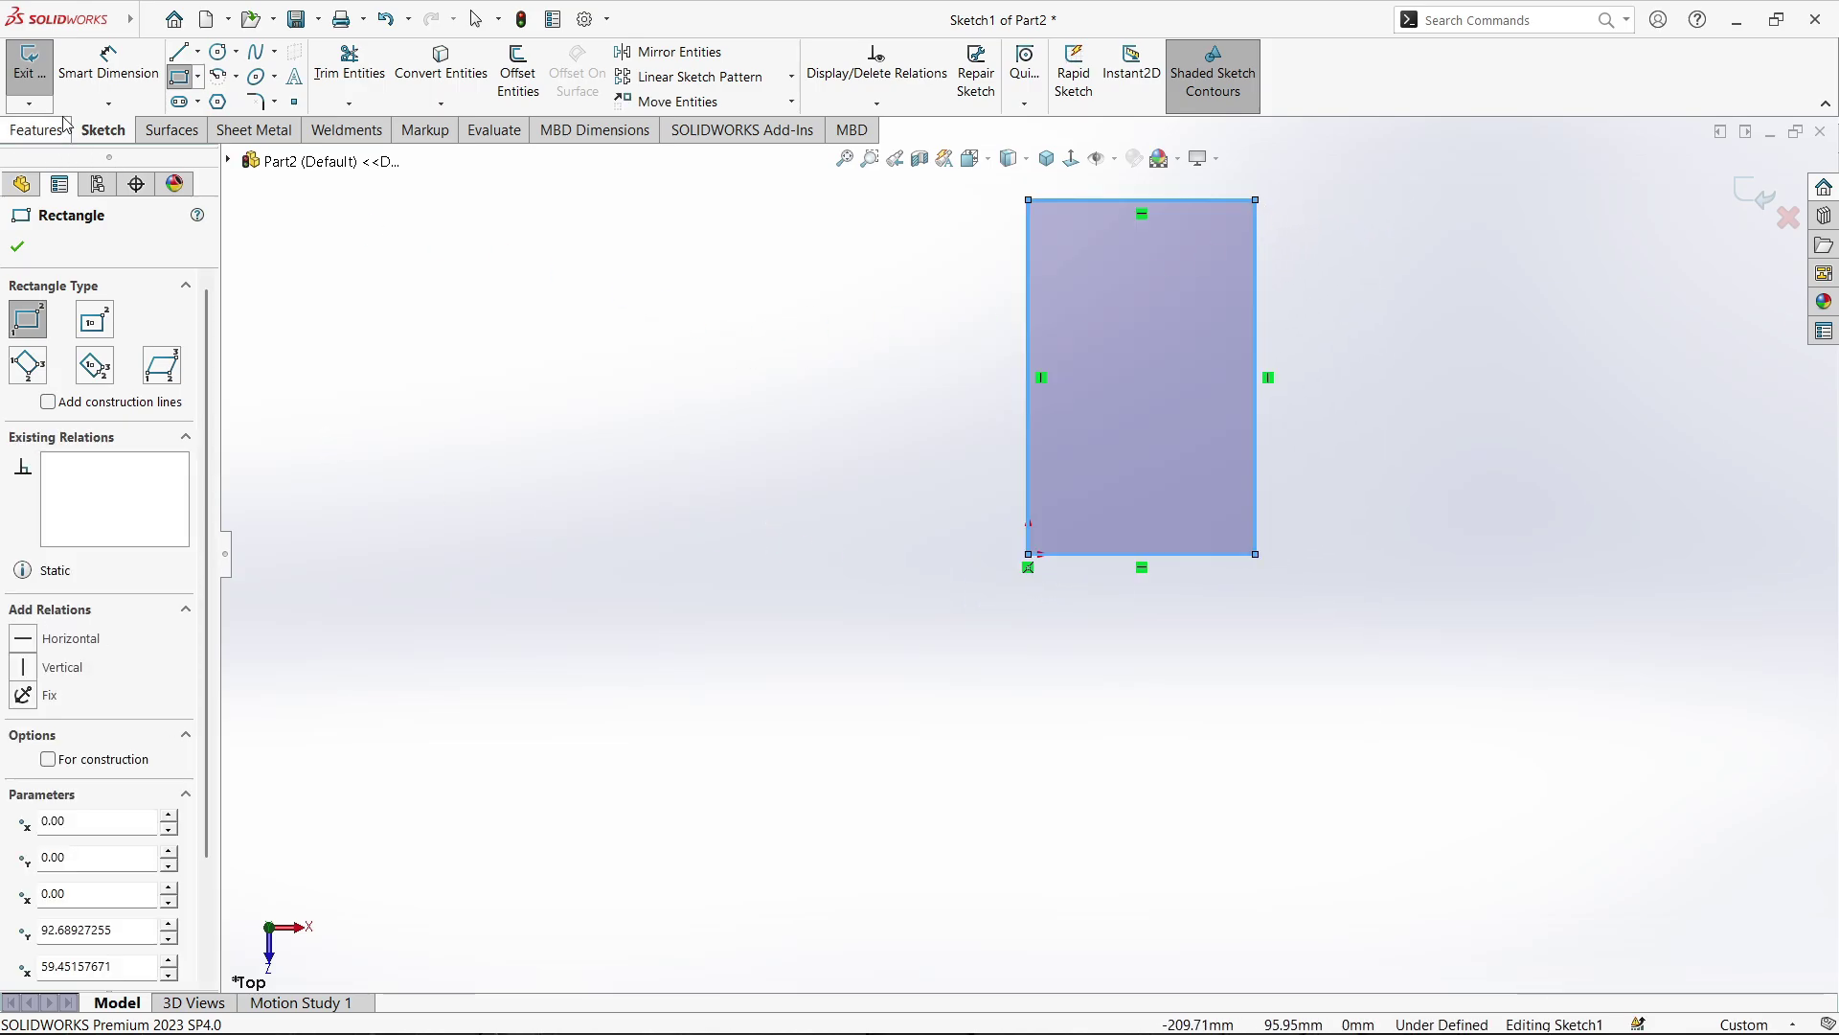
Dimension the rectangle to 32 mm wide and 60 mm high
click(109, 67)
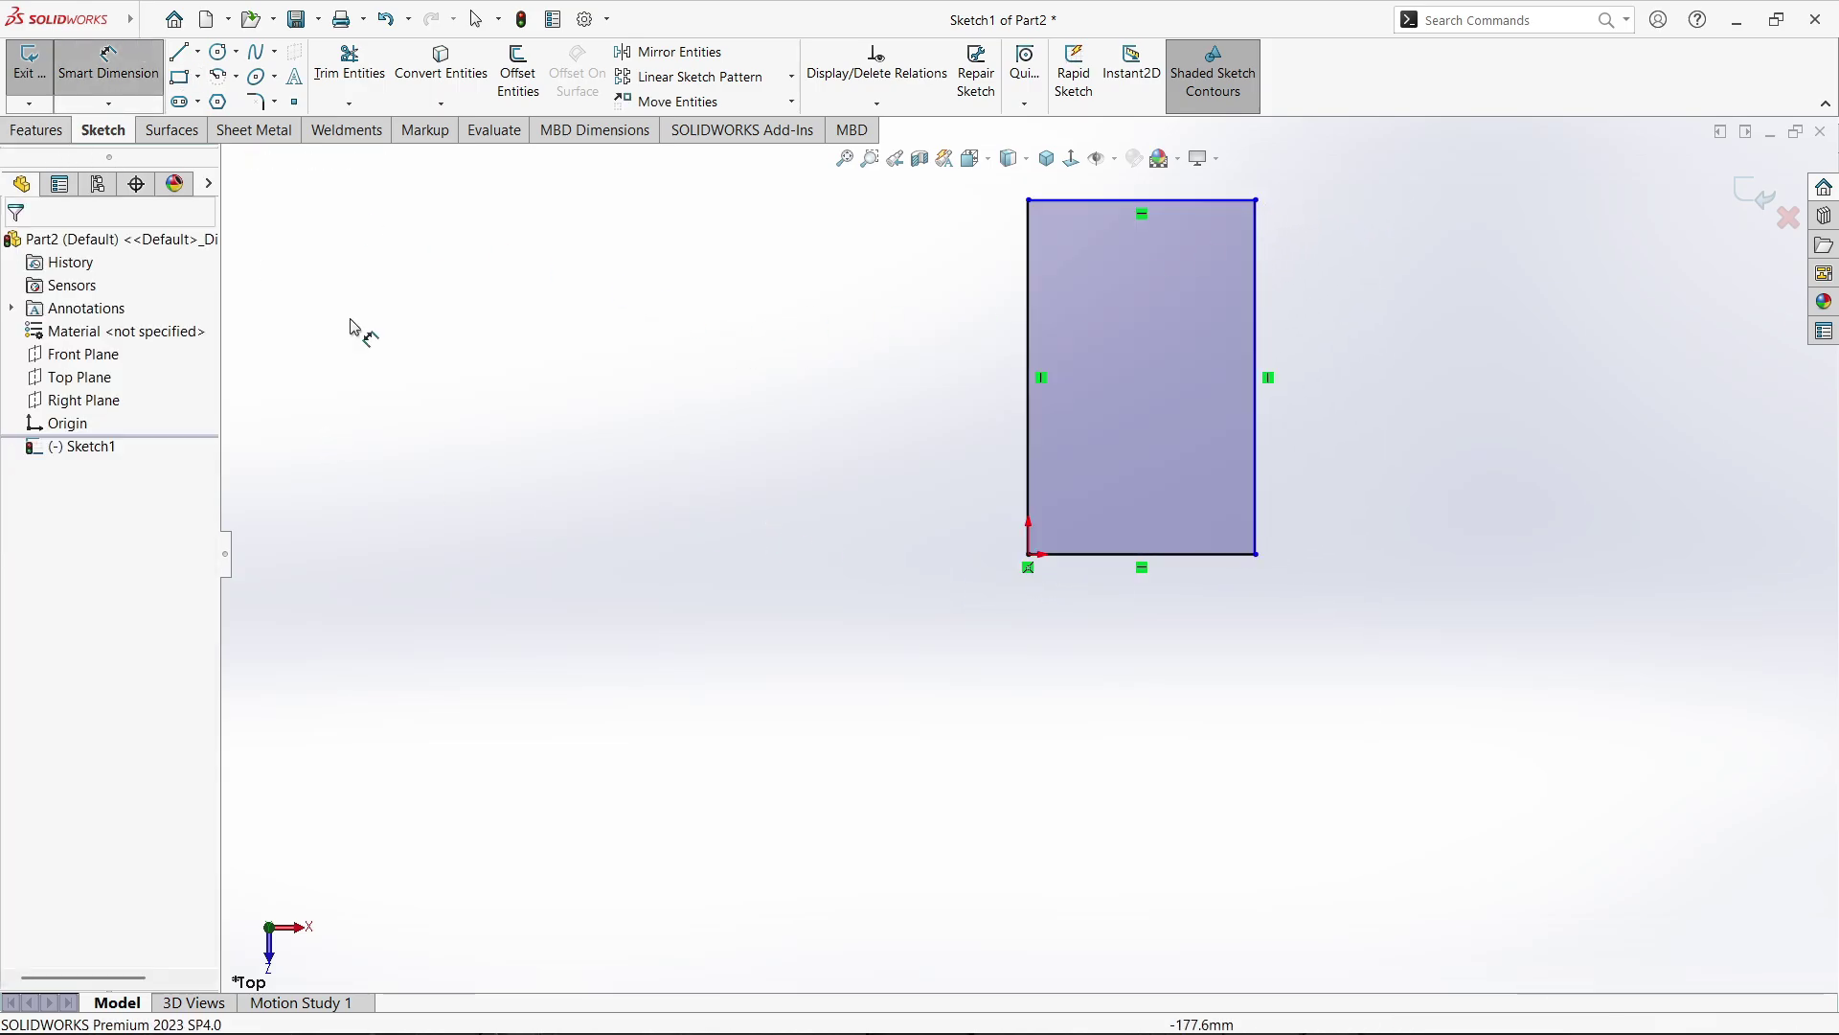
click(1142, 563)
click(1142, 718)
text(32)
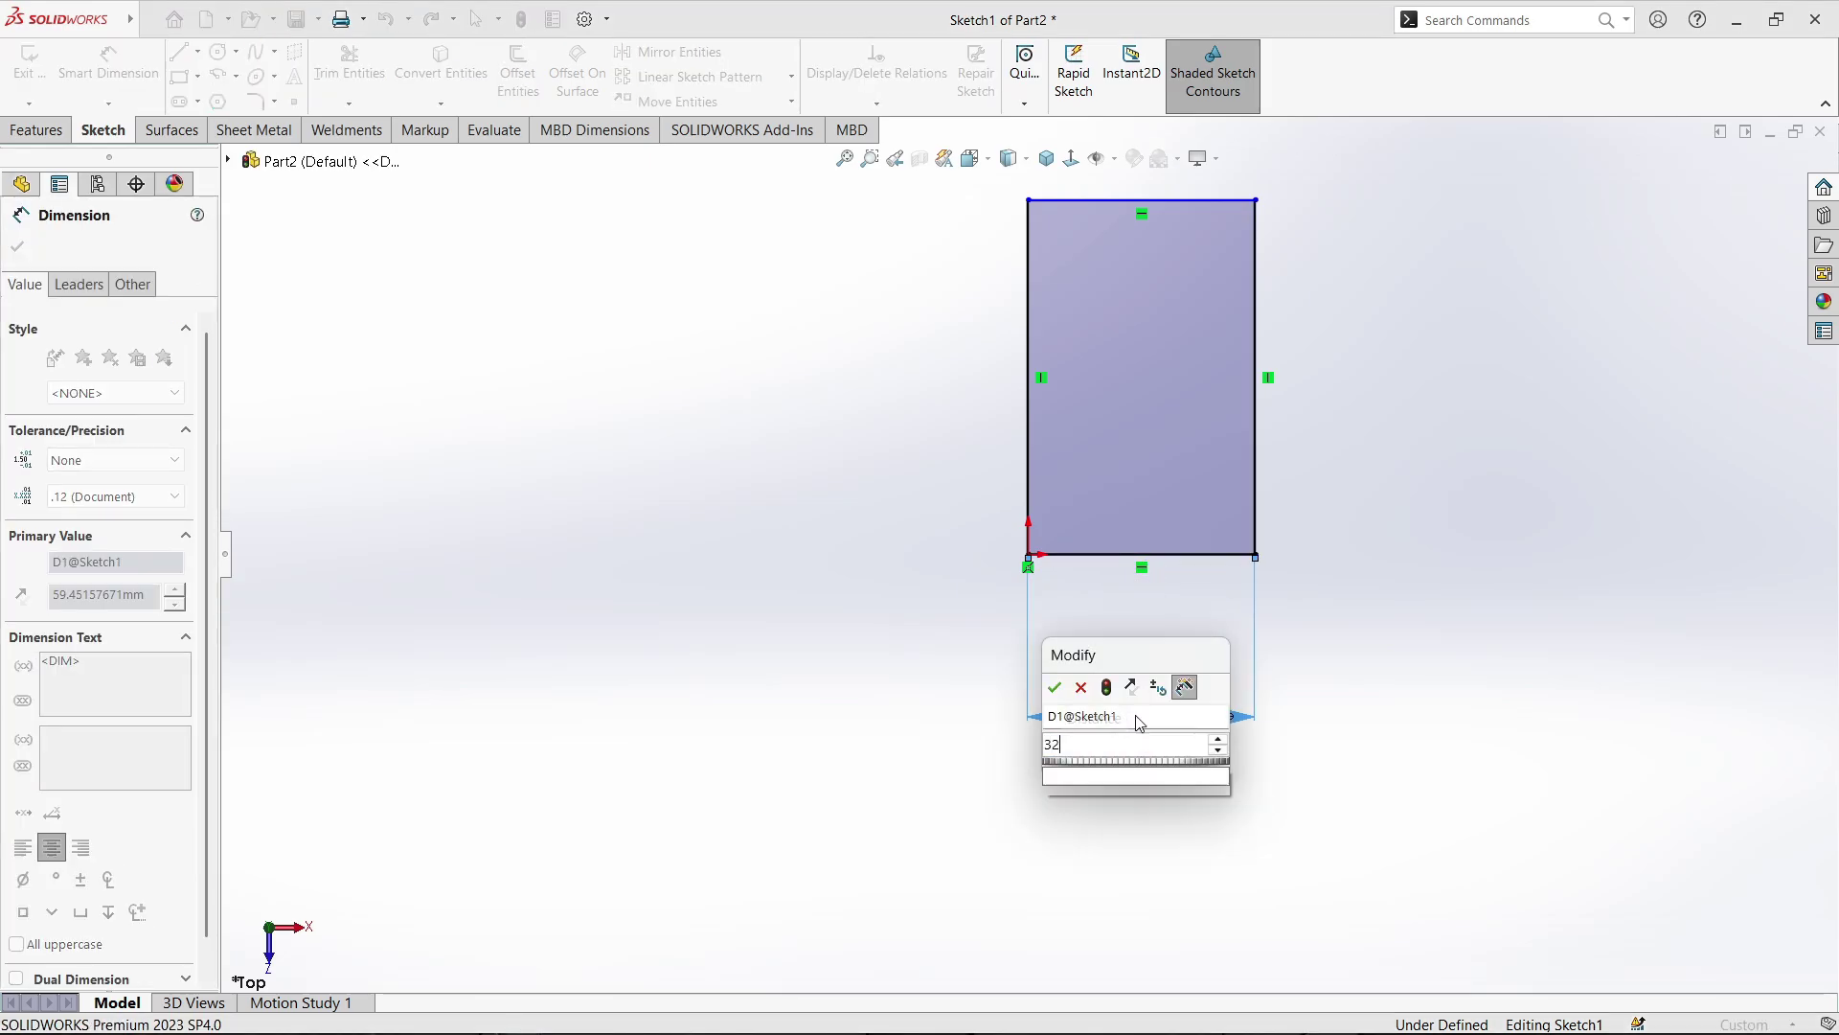
key(Return)
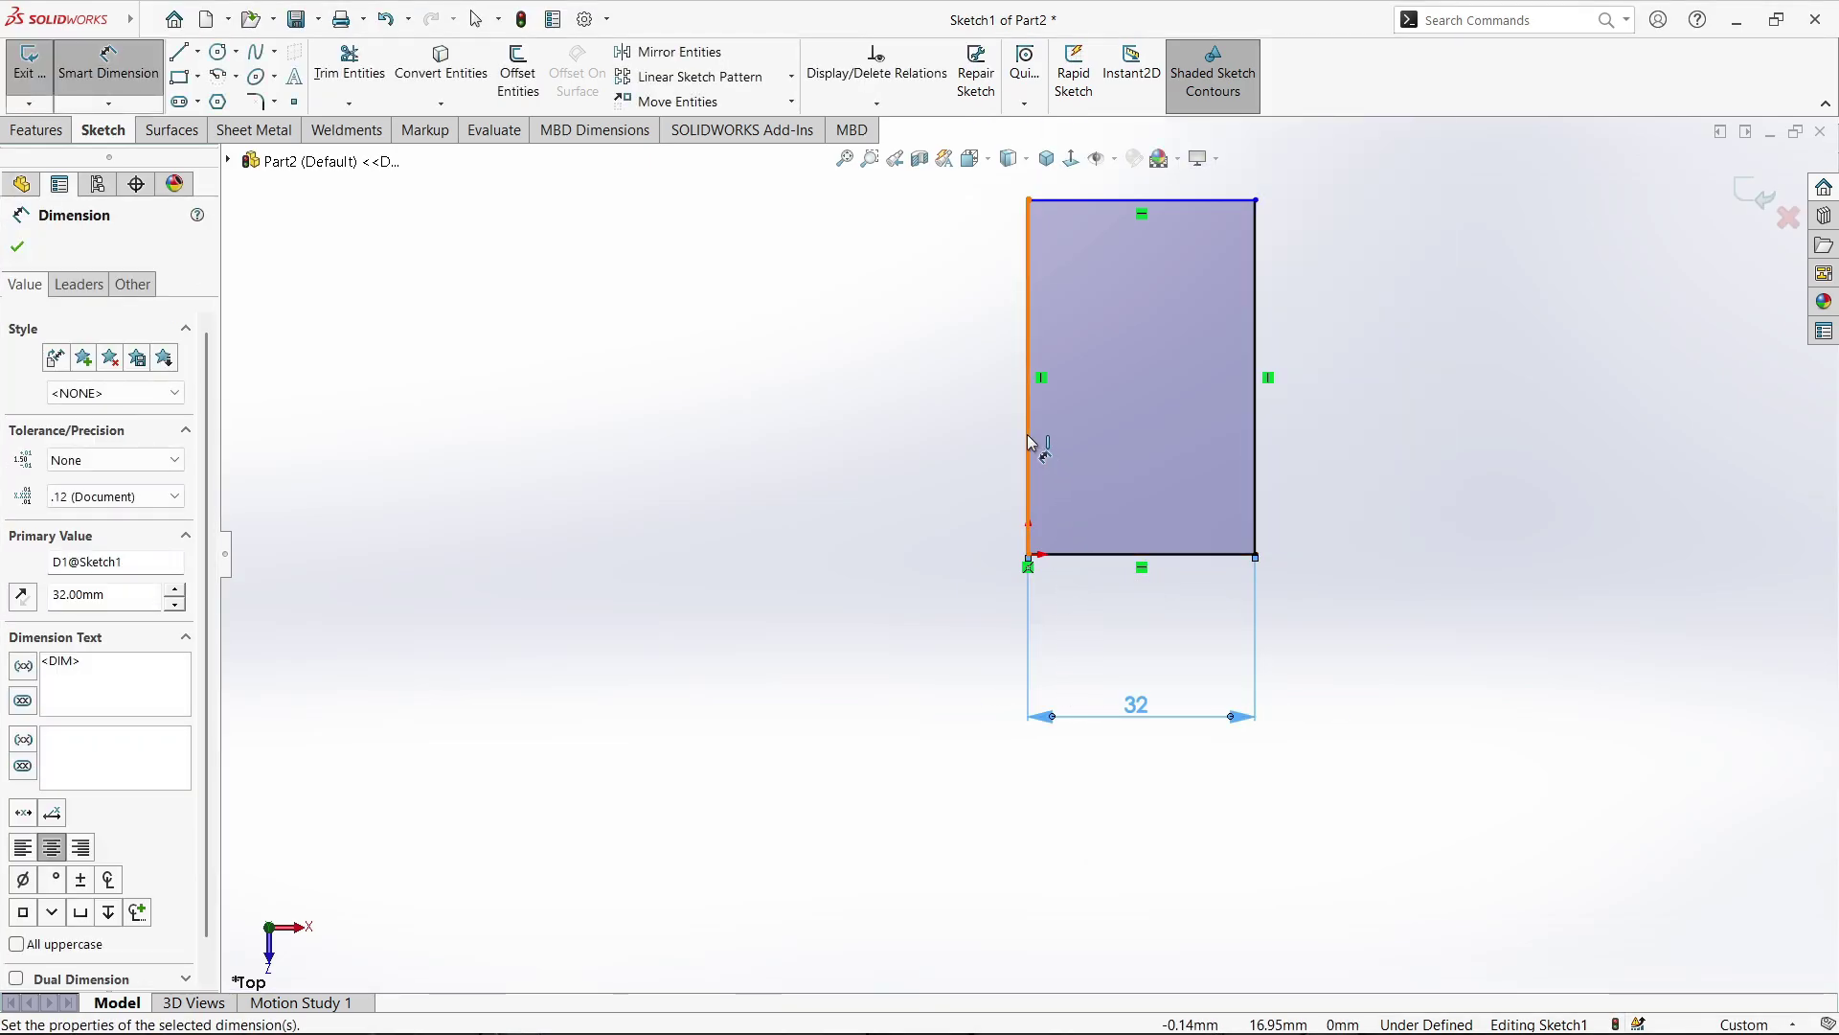
click(1029, 443)
click(902, 426)
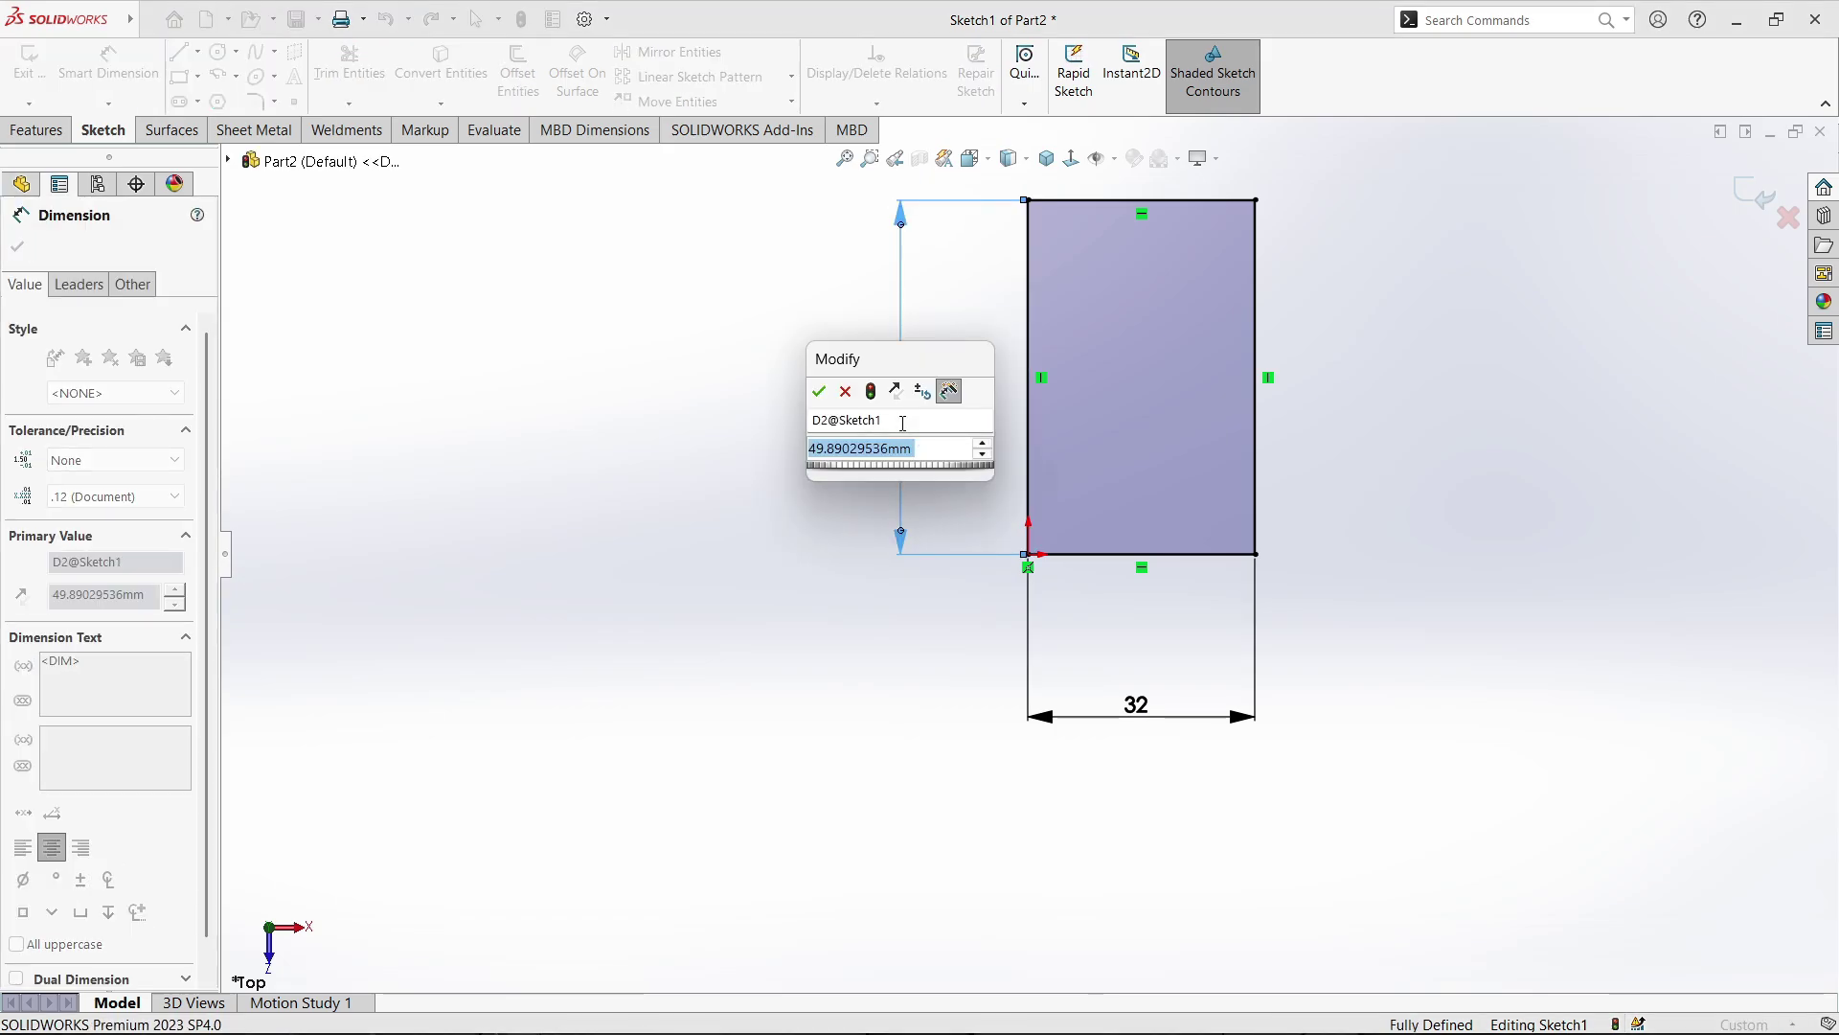
click(819, 391)
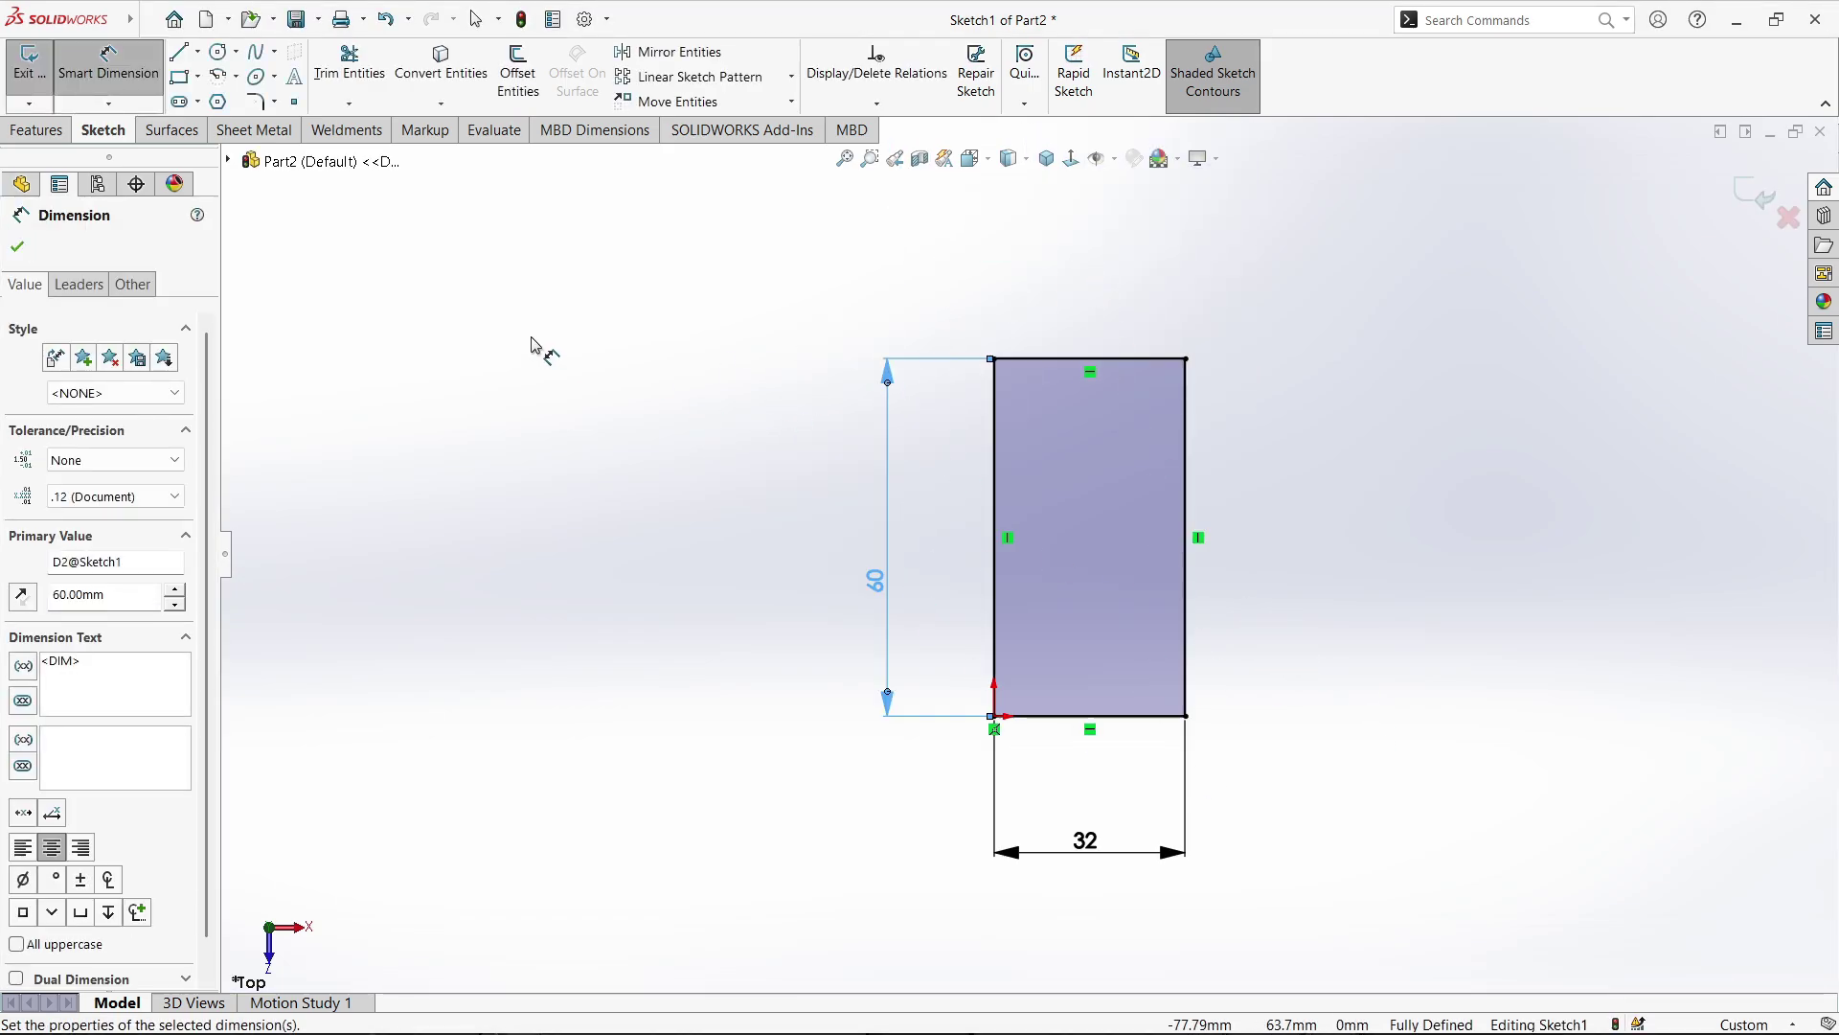
Round the rectangle's two right-hand corners with 12 mm sketch fillets
click(255, 101)
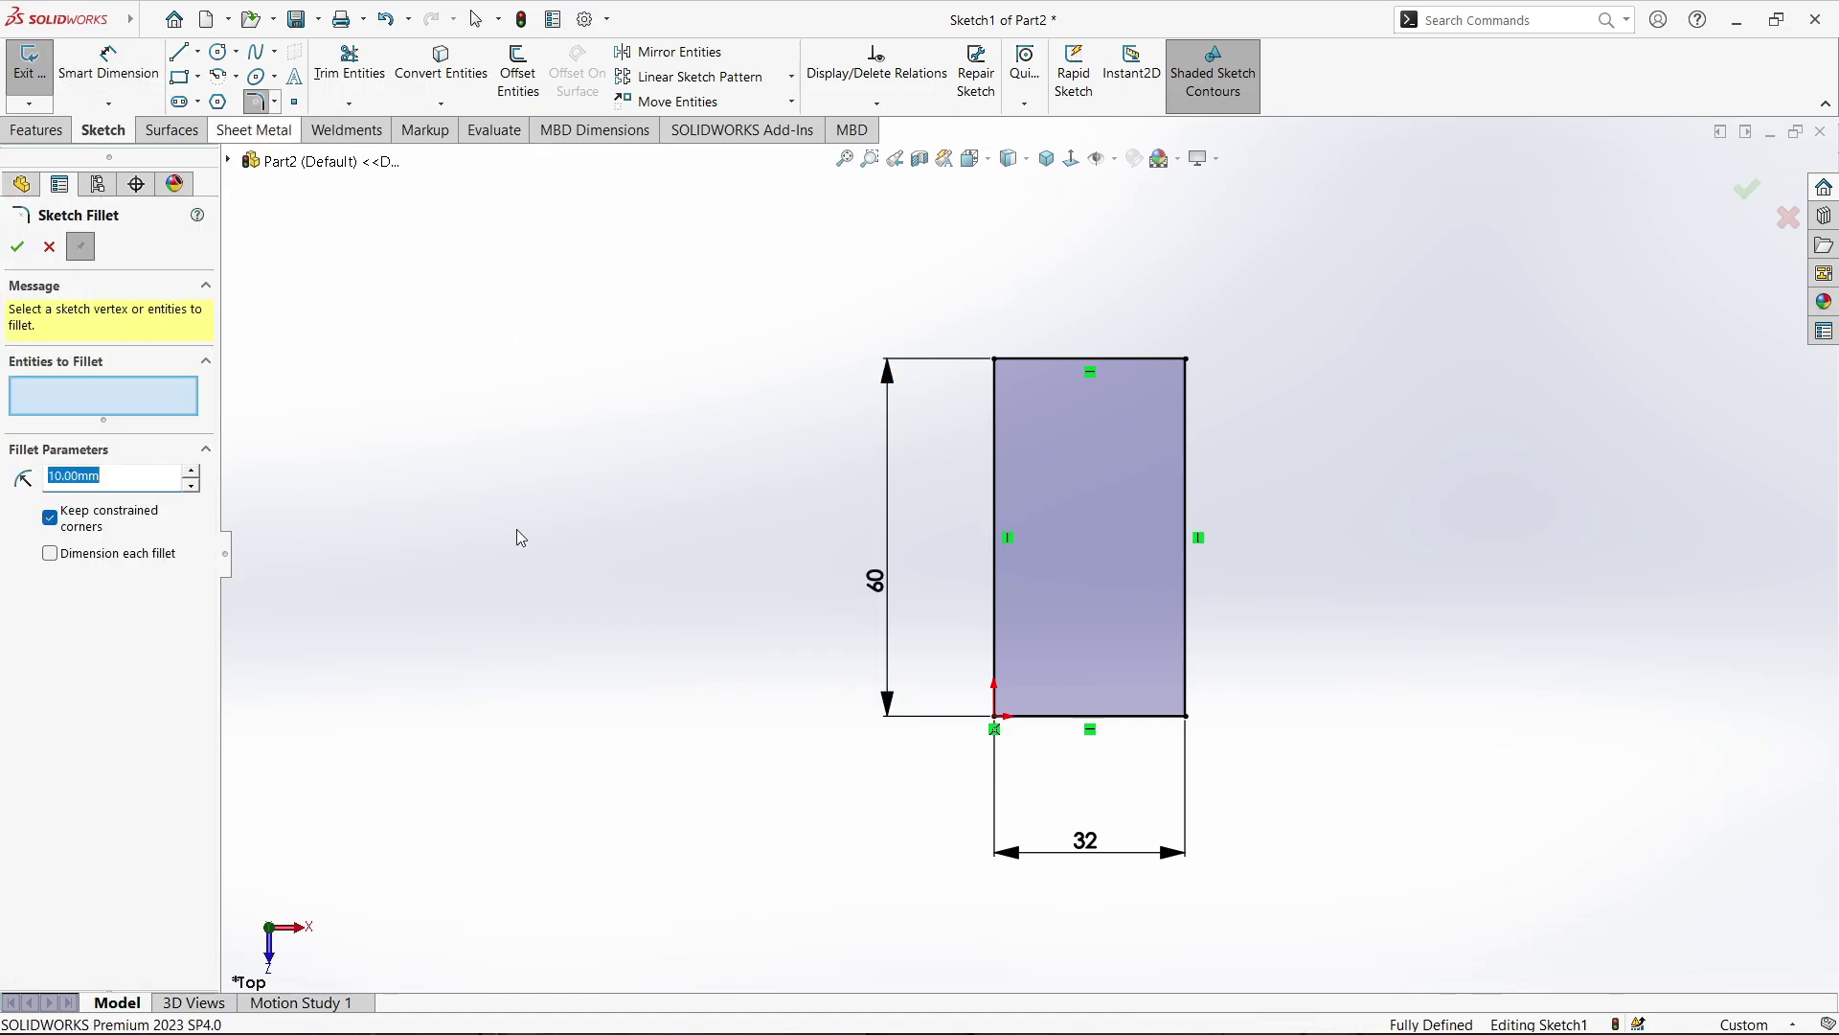
text(1)
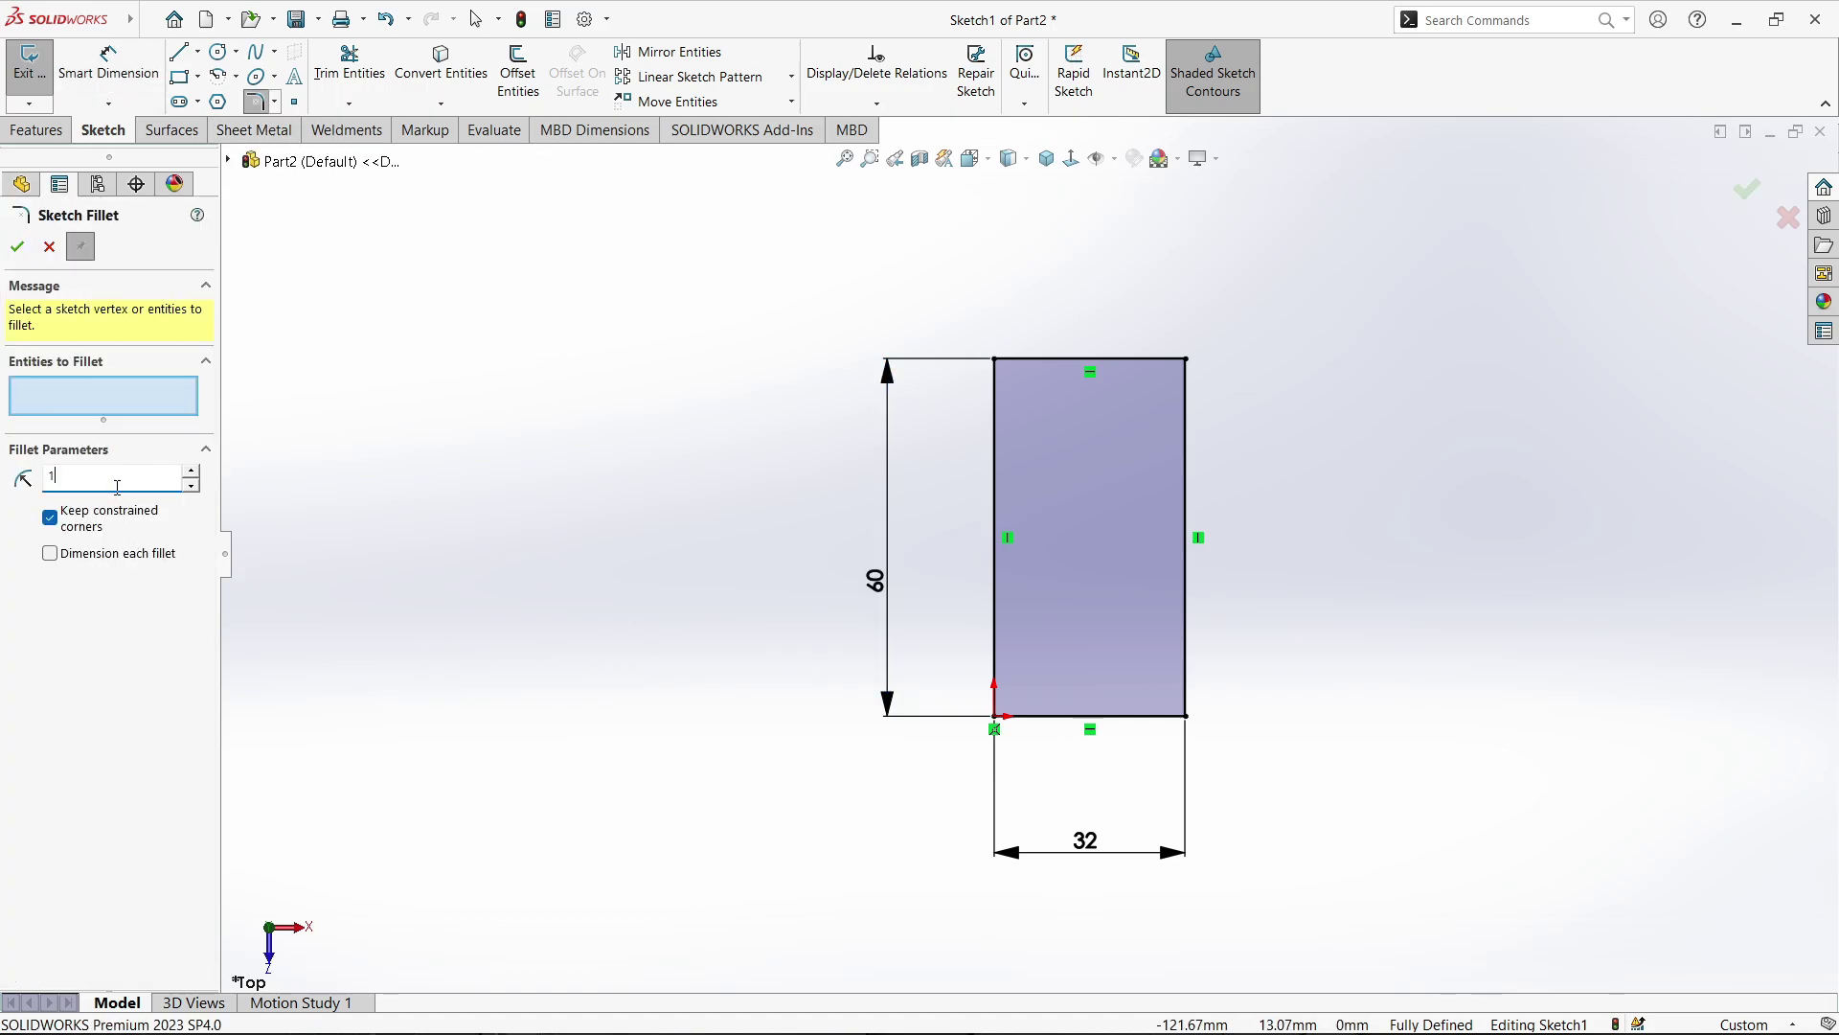
text(2.00mm)
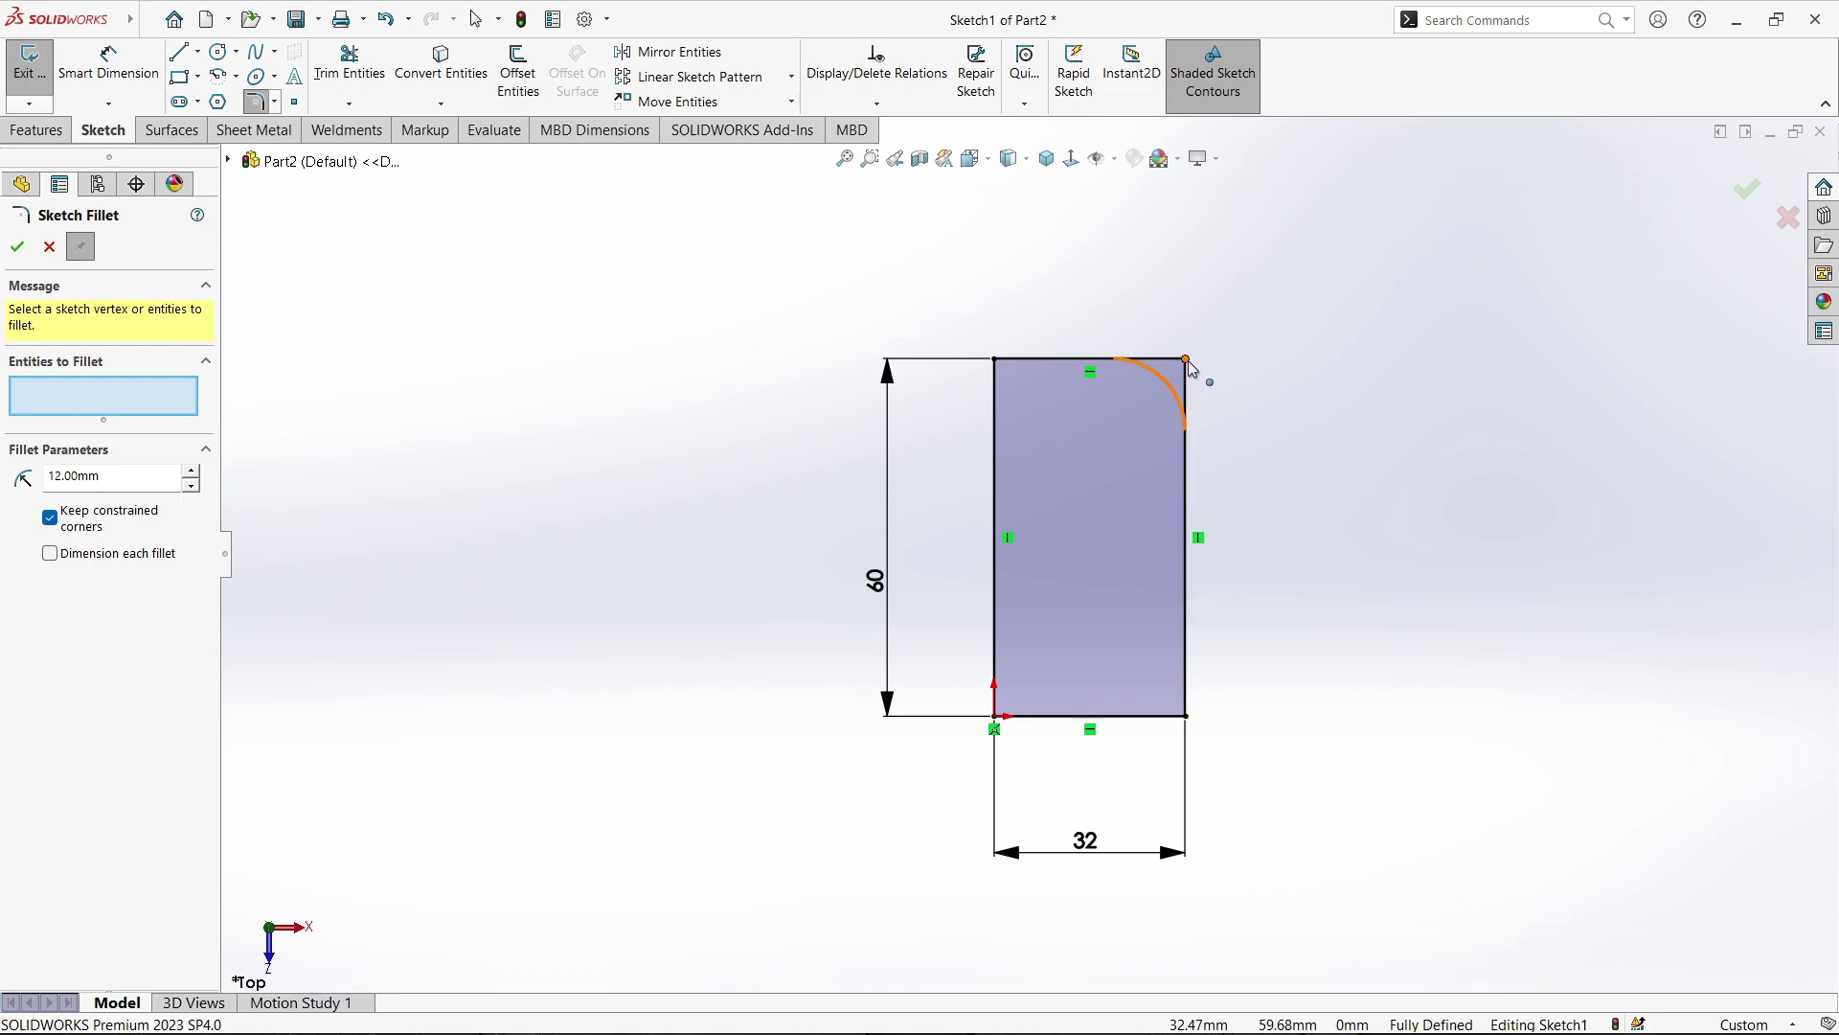
click(1185, 359)
click(1186, 717)
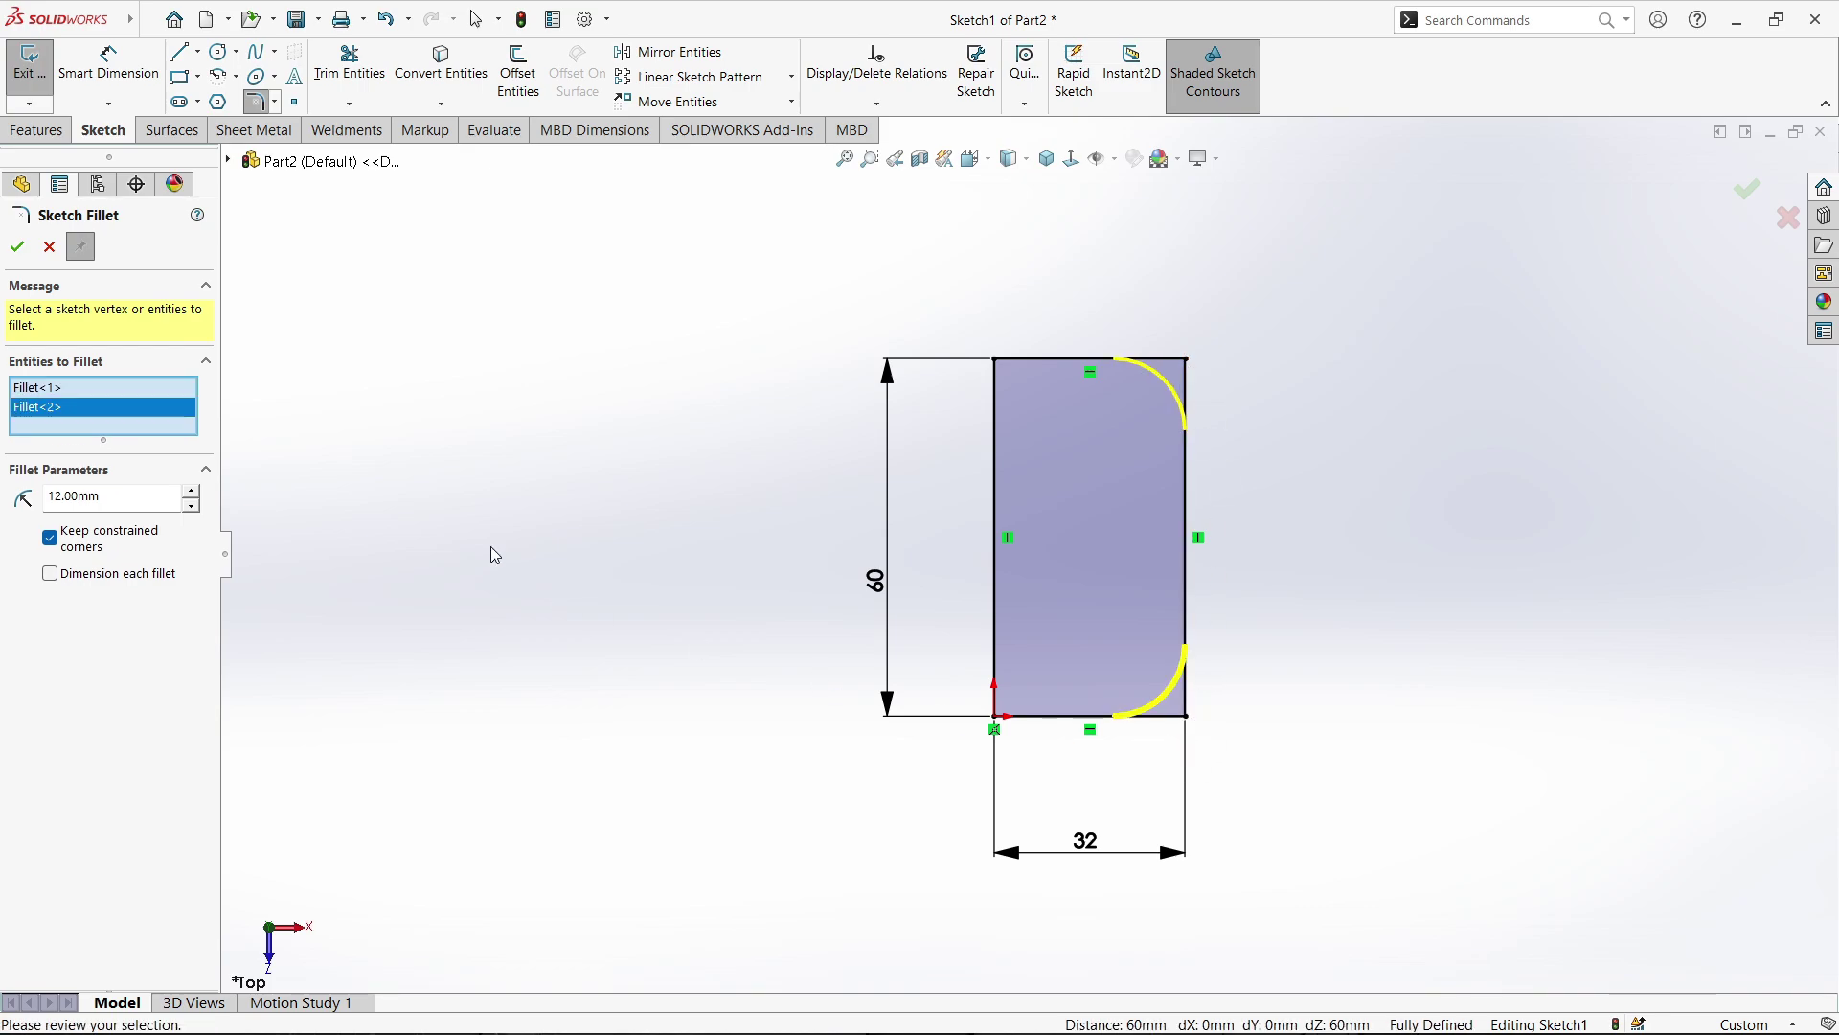
click(16, 241)
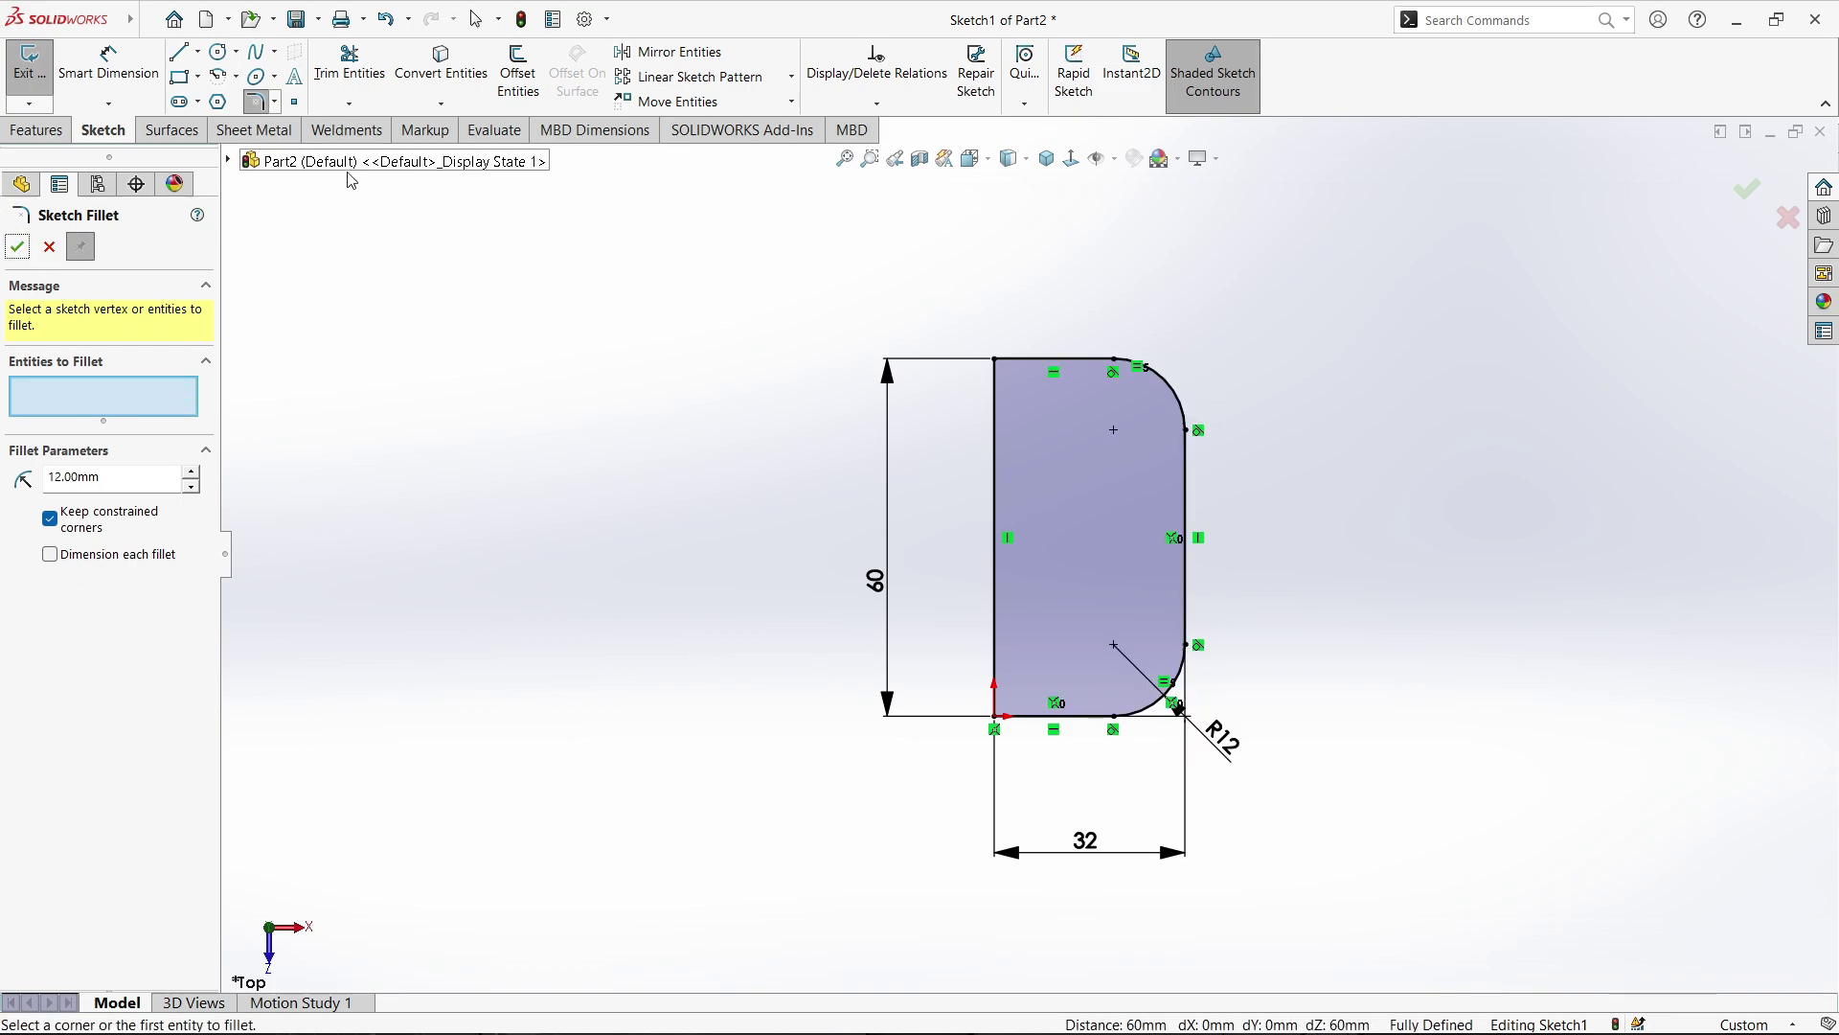
click(38, 130)
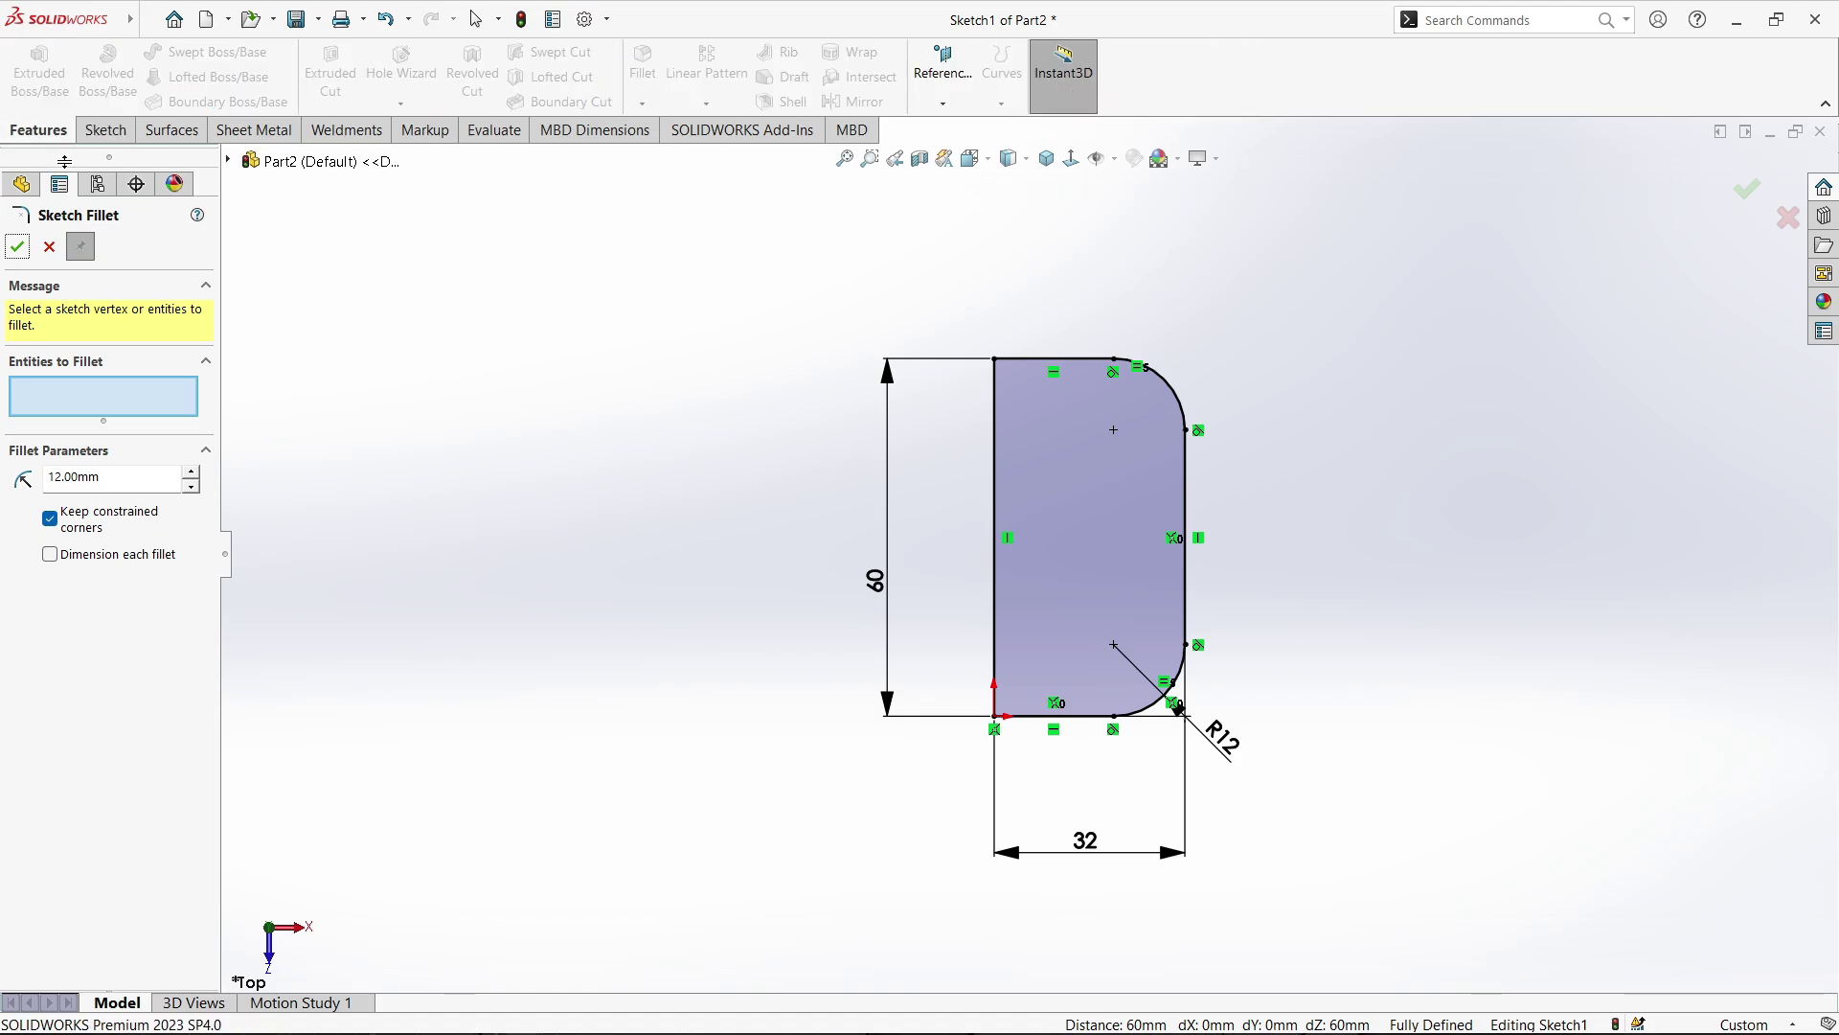
click(17, 246)
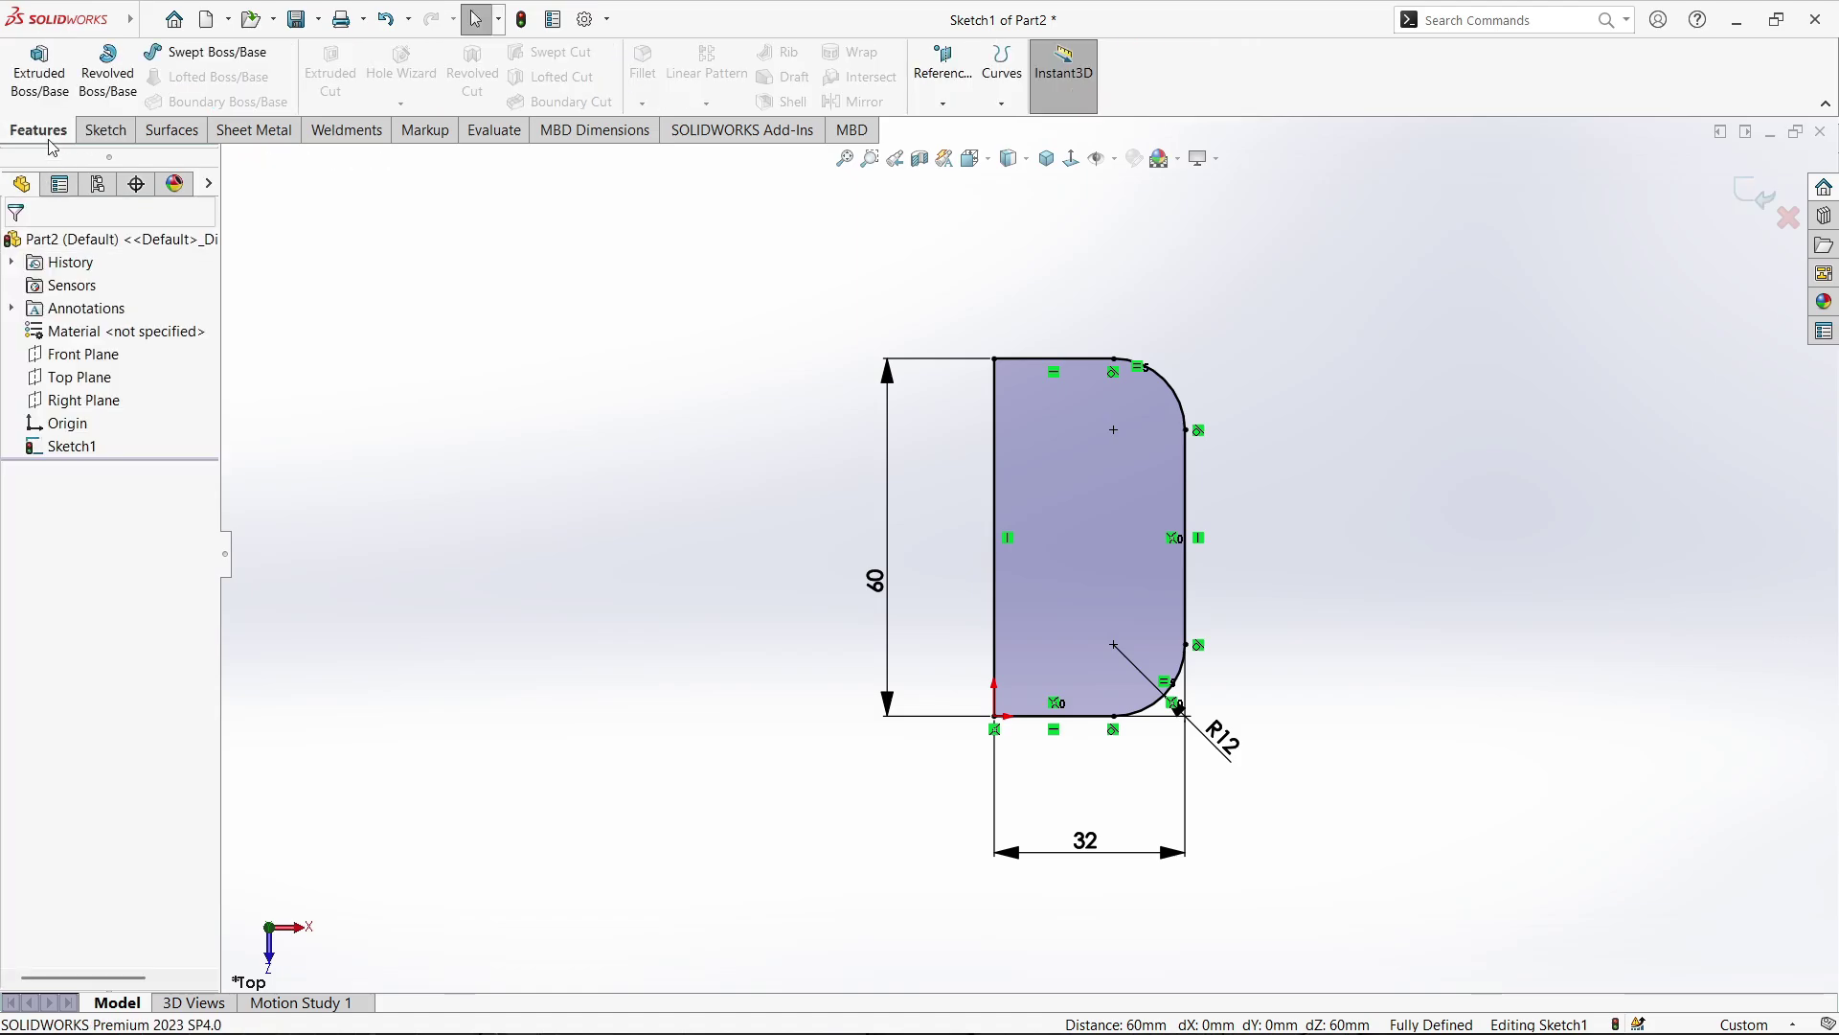
Extrude the profile 8 mm as a blind boss and view the plate isometrically
click(39, 72)
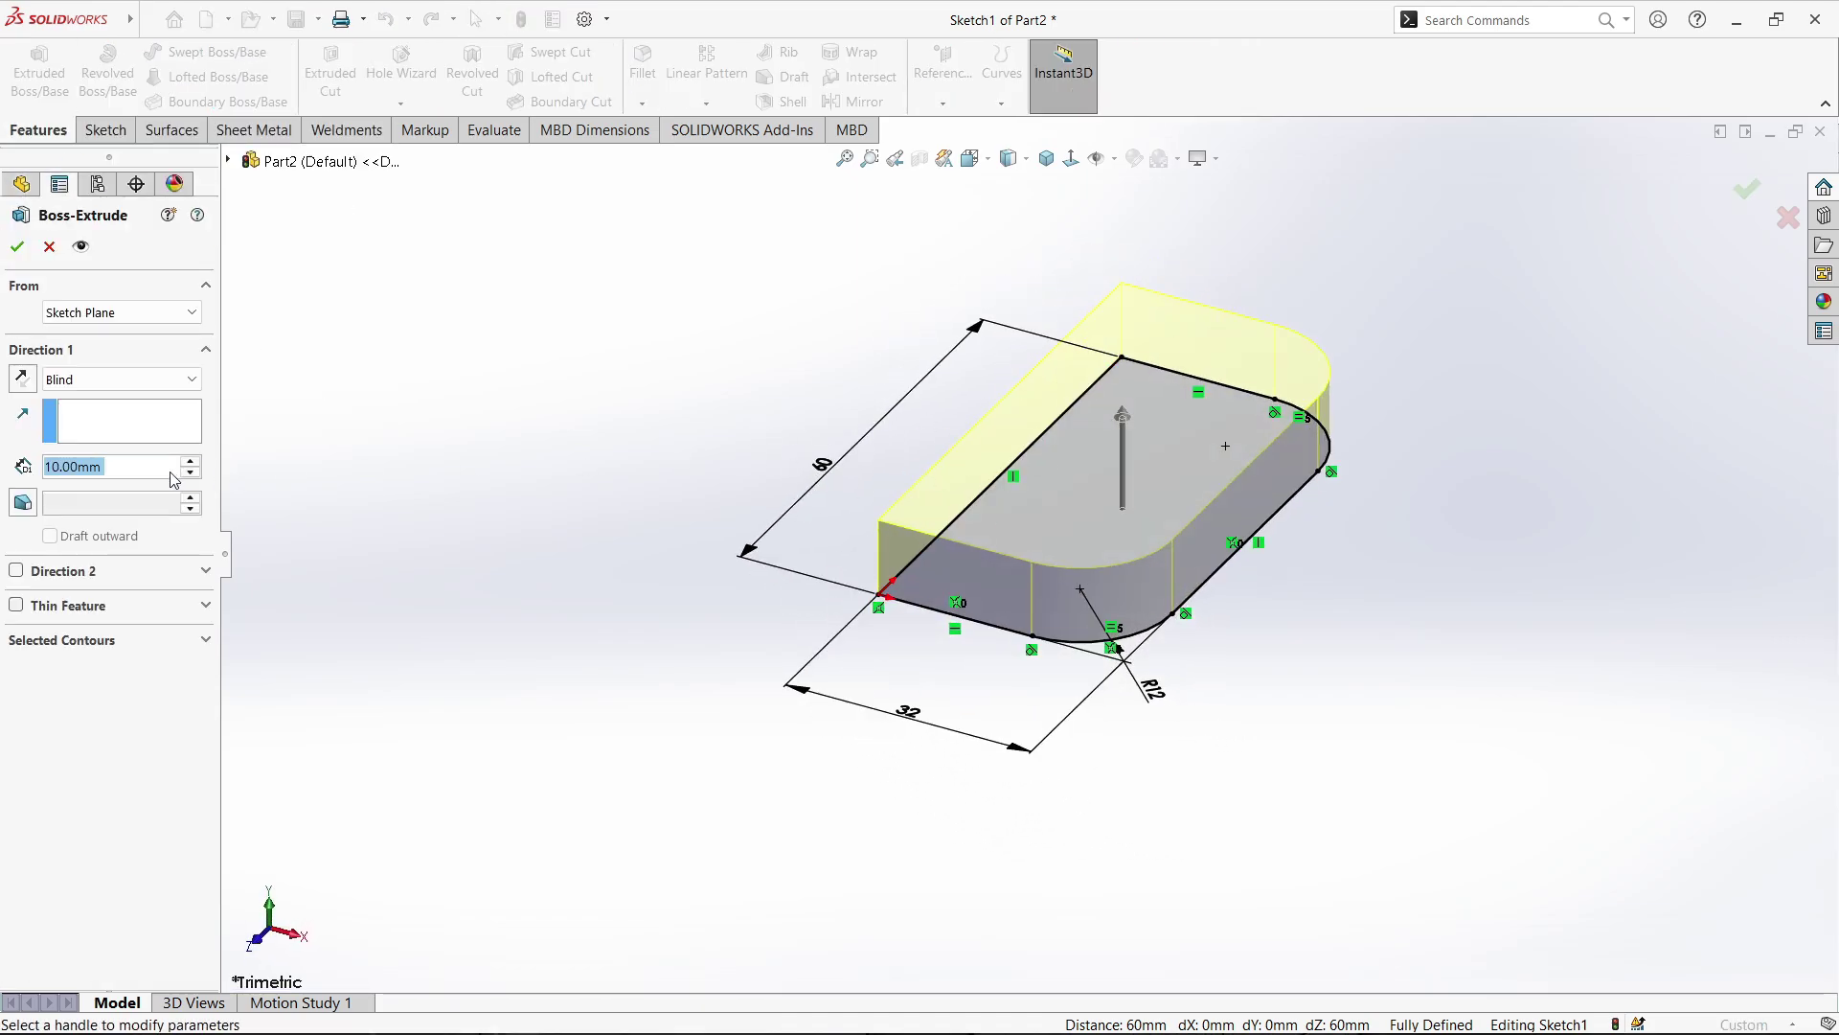
text(8)
key(Return)
key(Return)
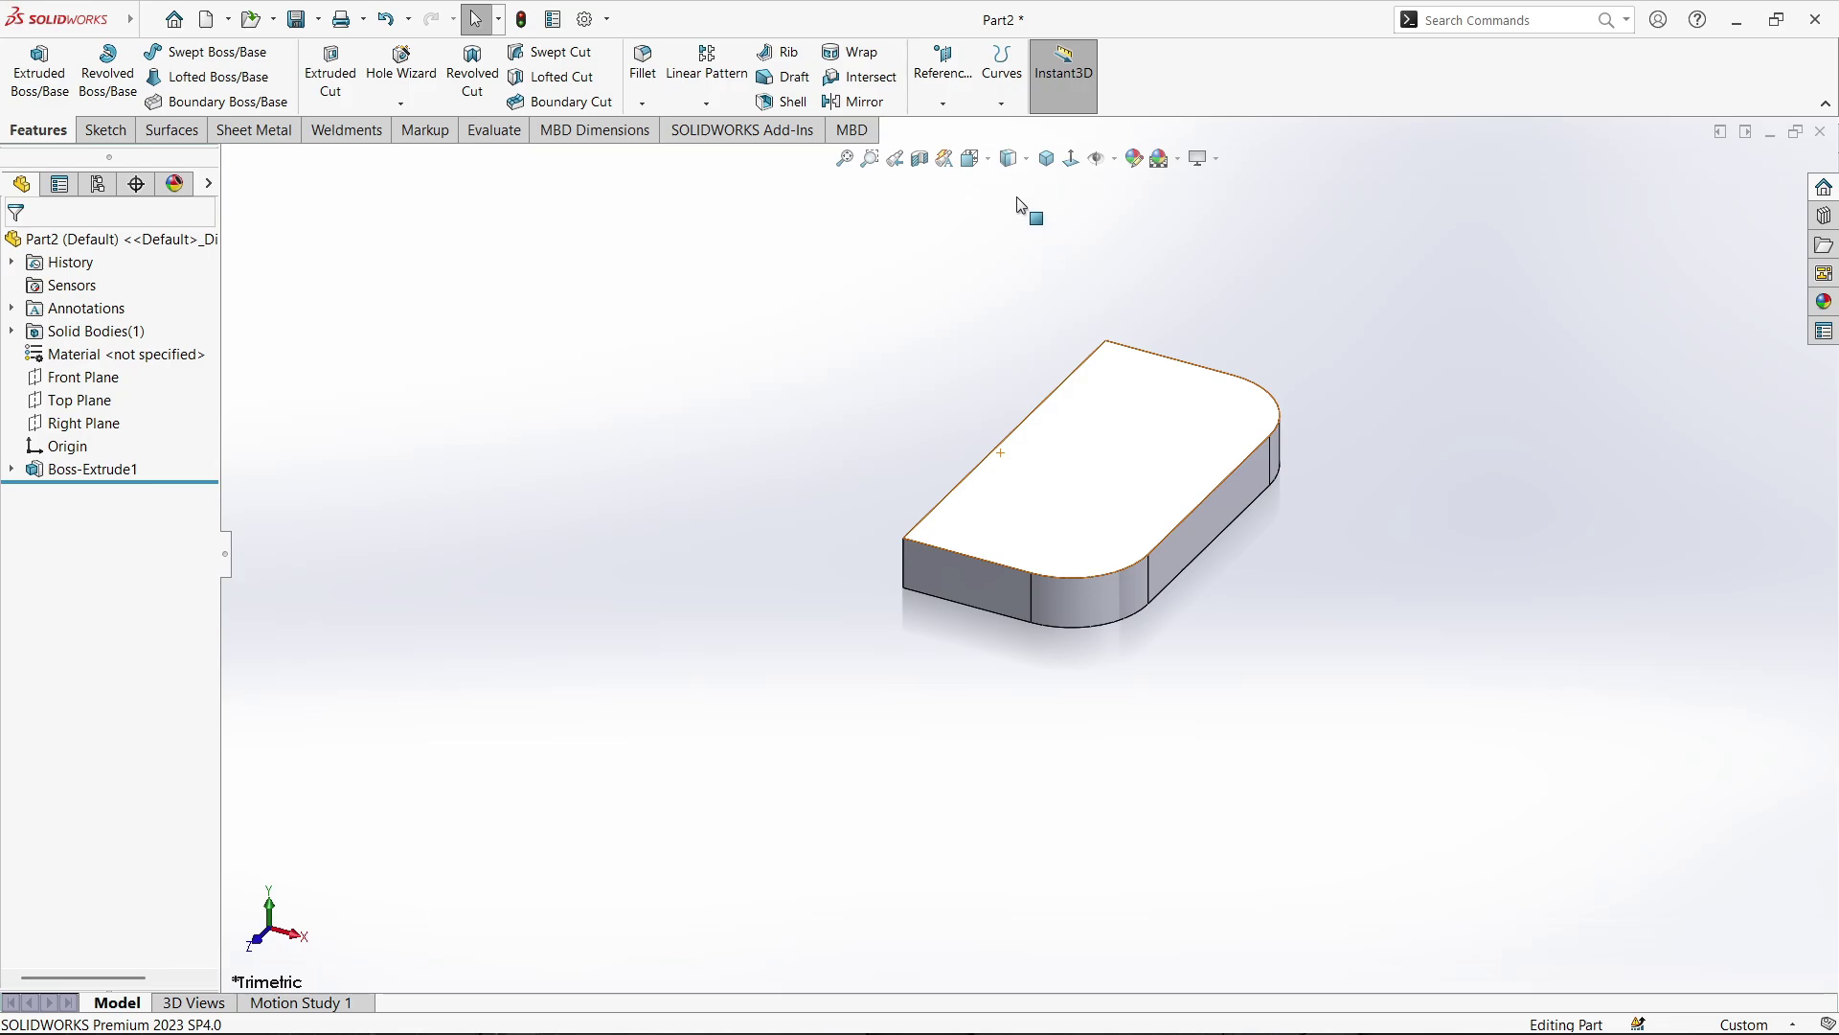
click(1046, 158)
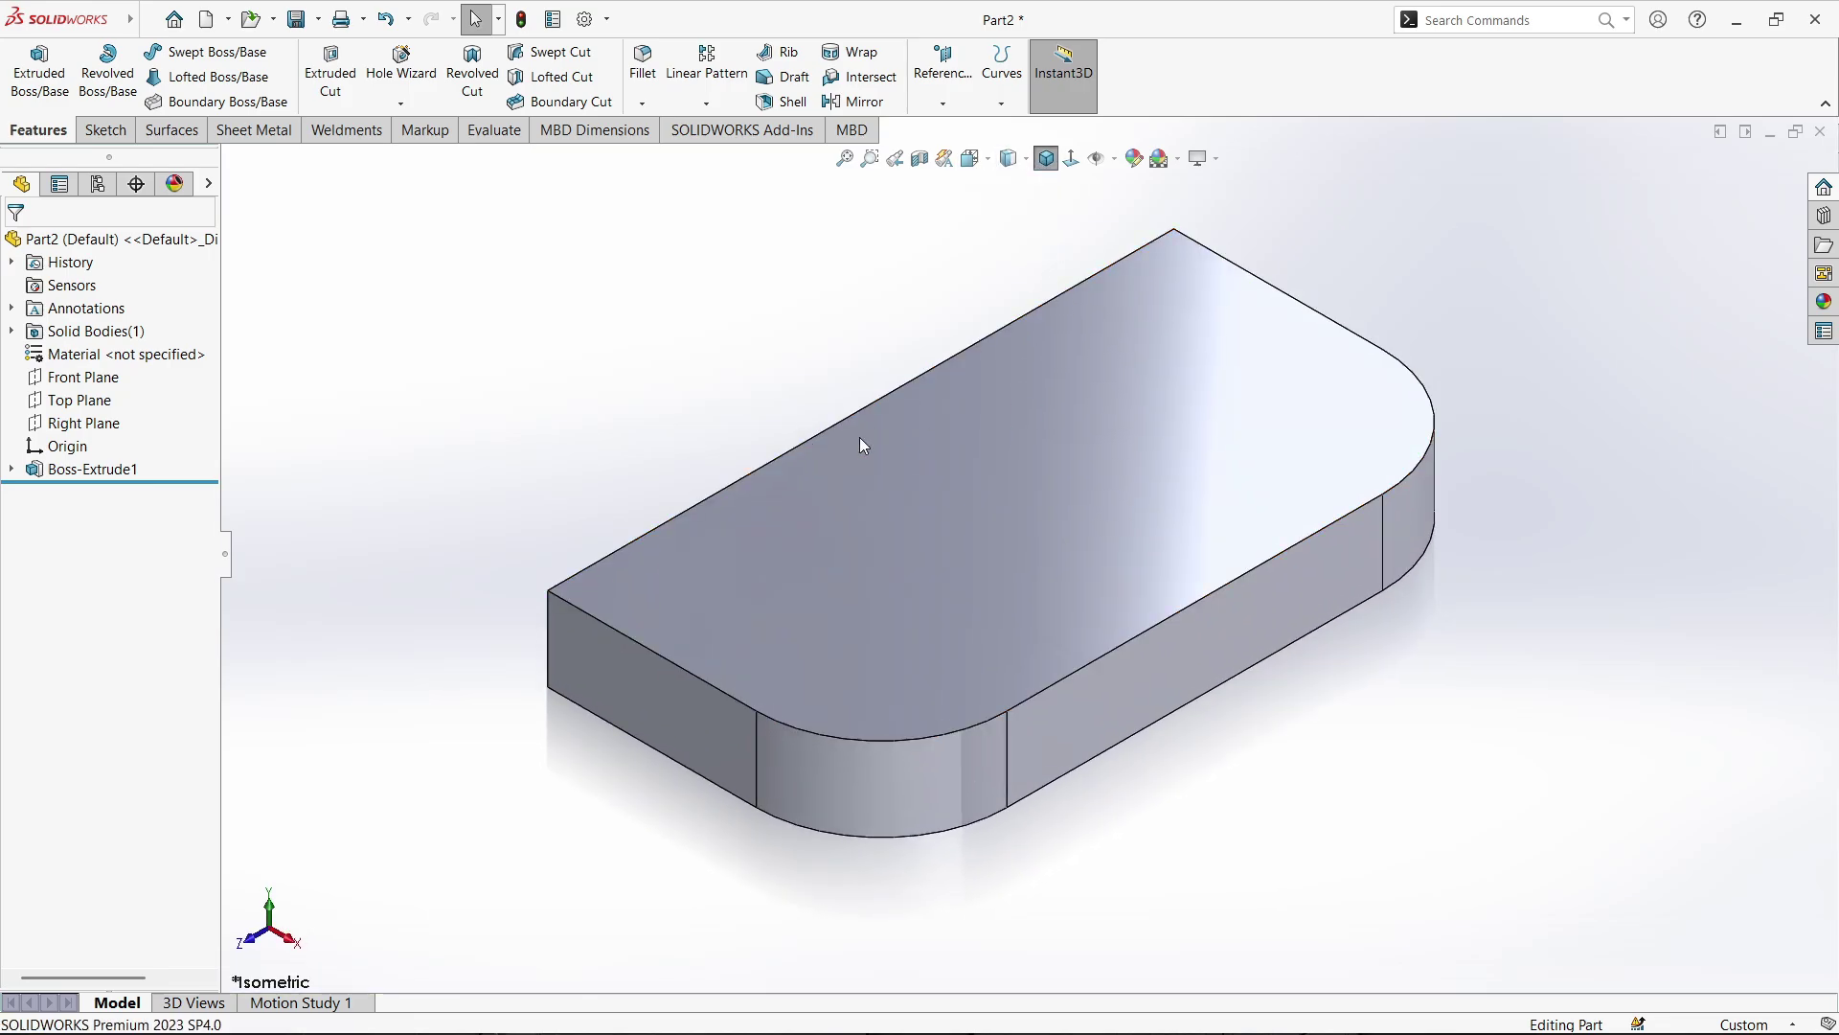
Check the Exercise 35 reference drawing and start a sketch on the plate's straight 60 mm side face
click(1163, 1007)
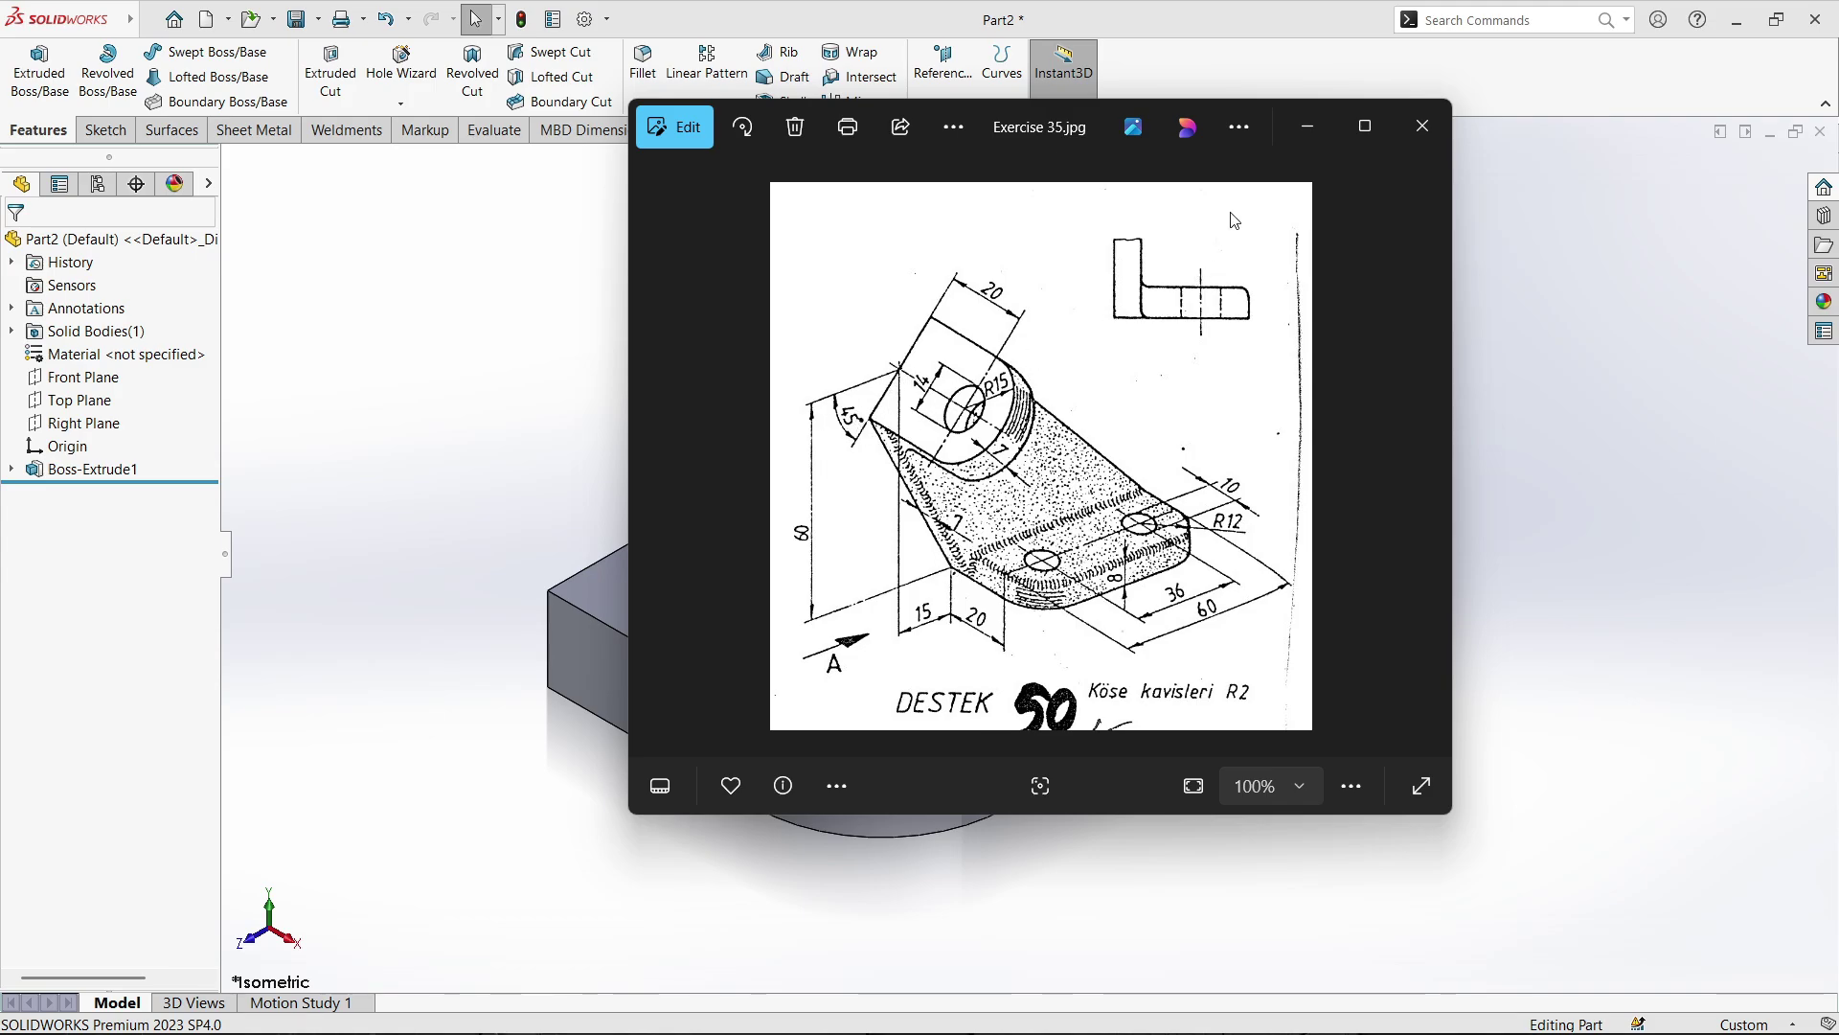
click(1308, 128)
middle_drag(563, 636, 859, 500)
click(916, 509)
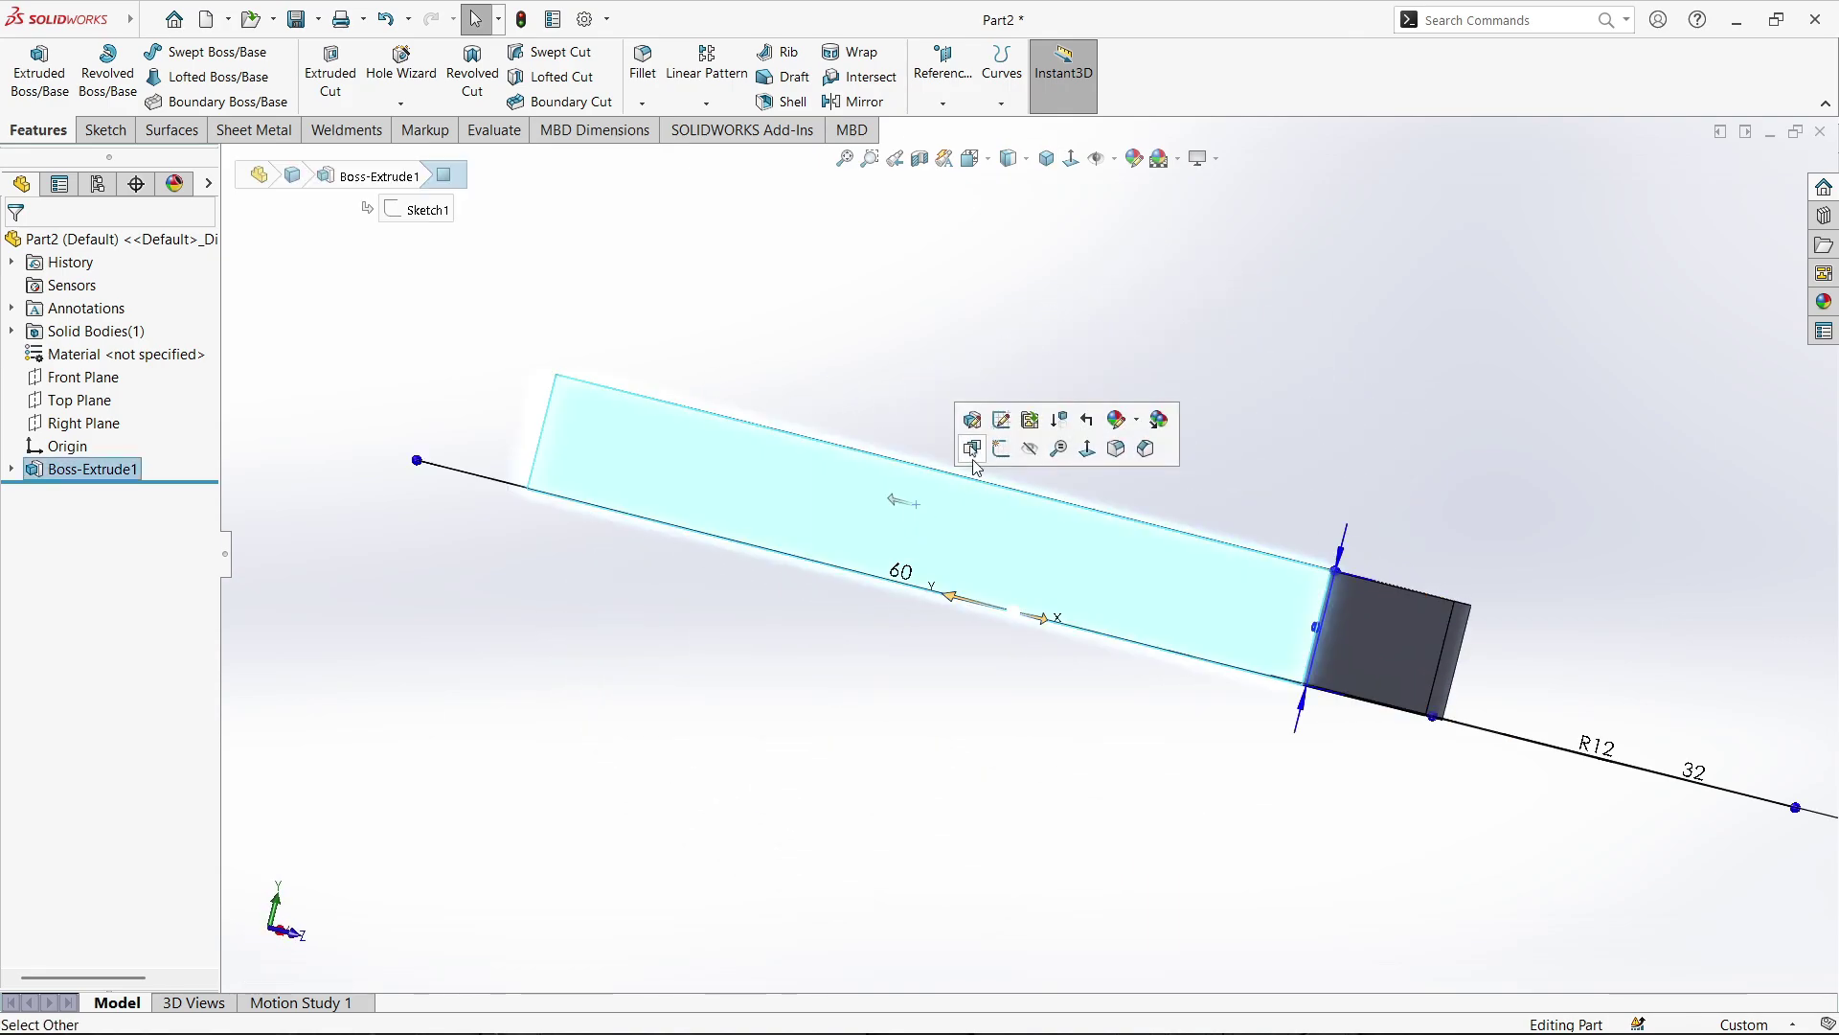
click(1002, 436)
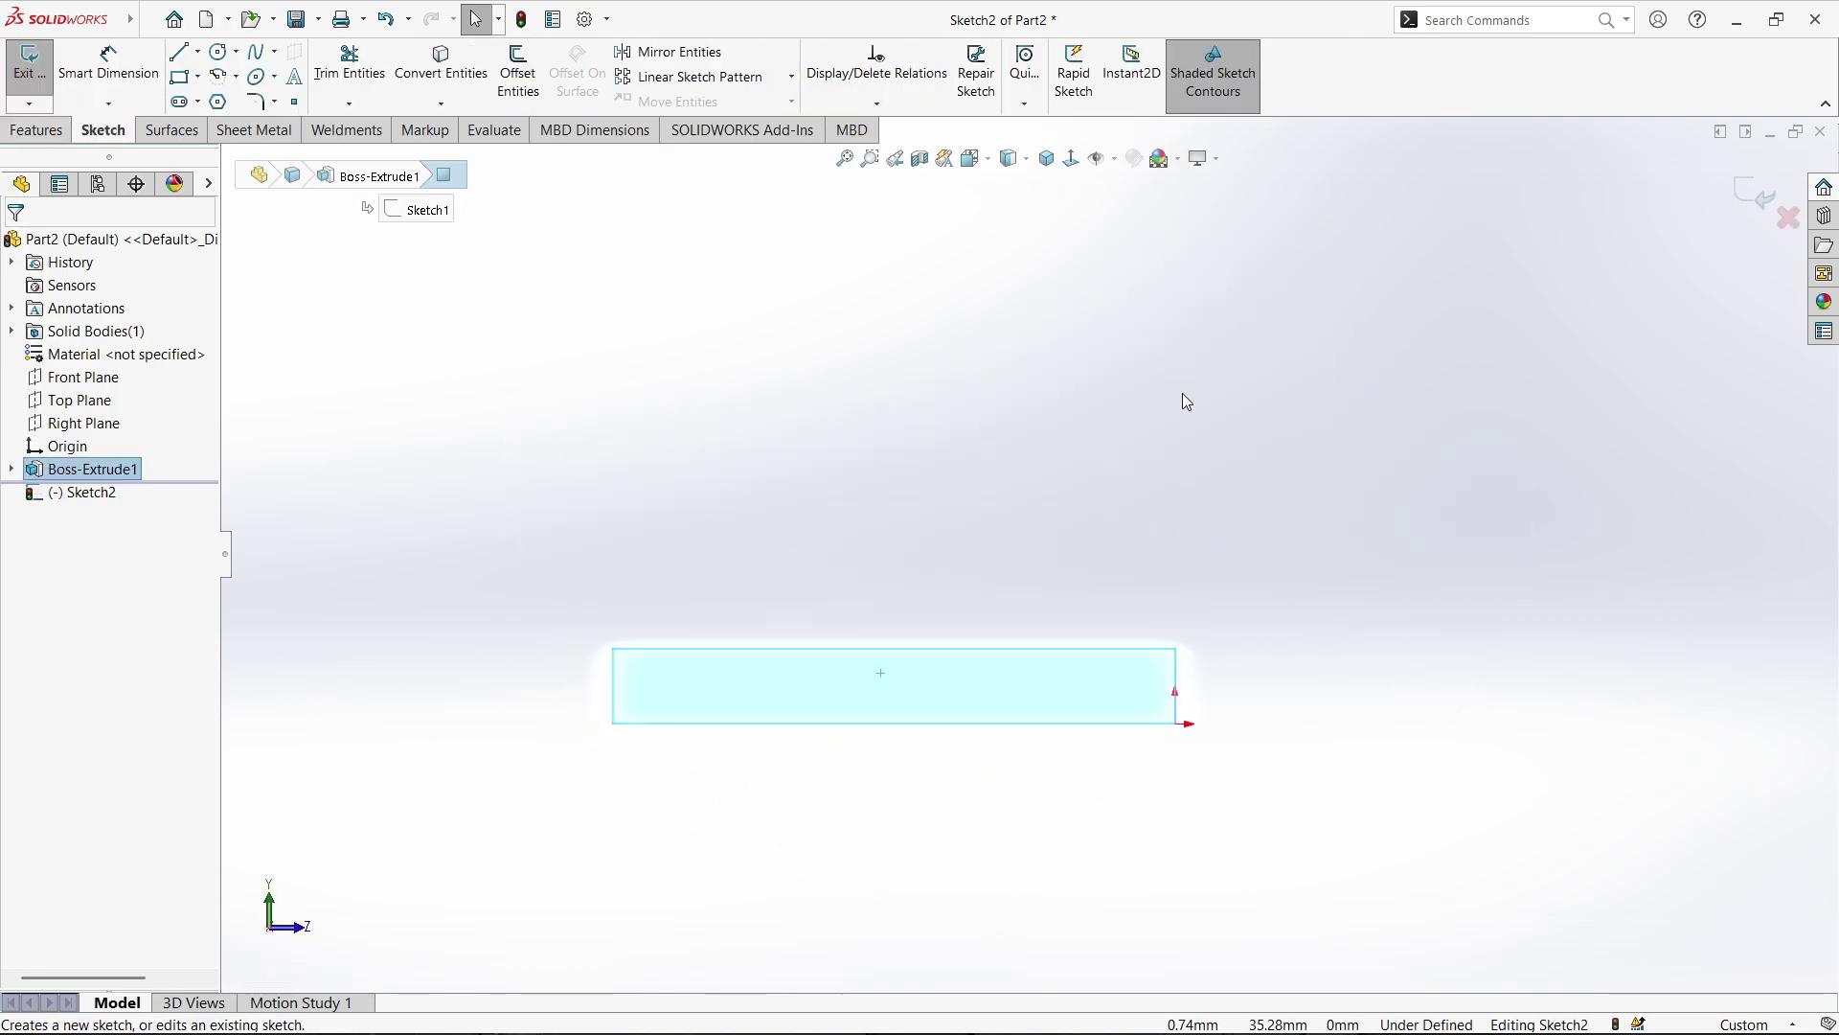
Draw a closed four-sided profile leaning outward on the face's upper edge, with a sloped top line and a left side about 79 mm long
click(182, 54)
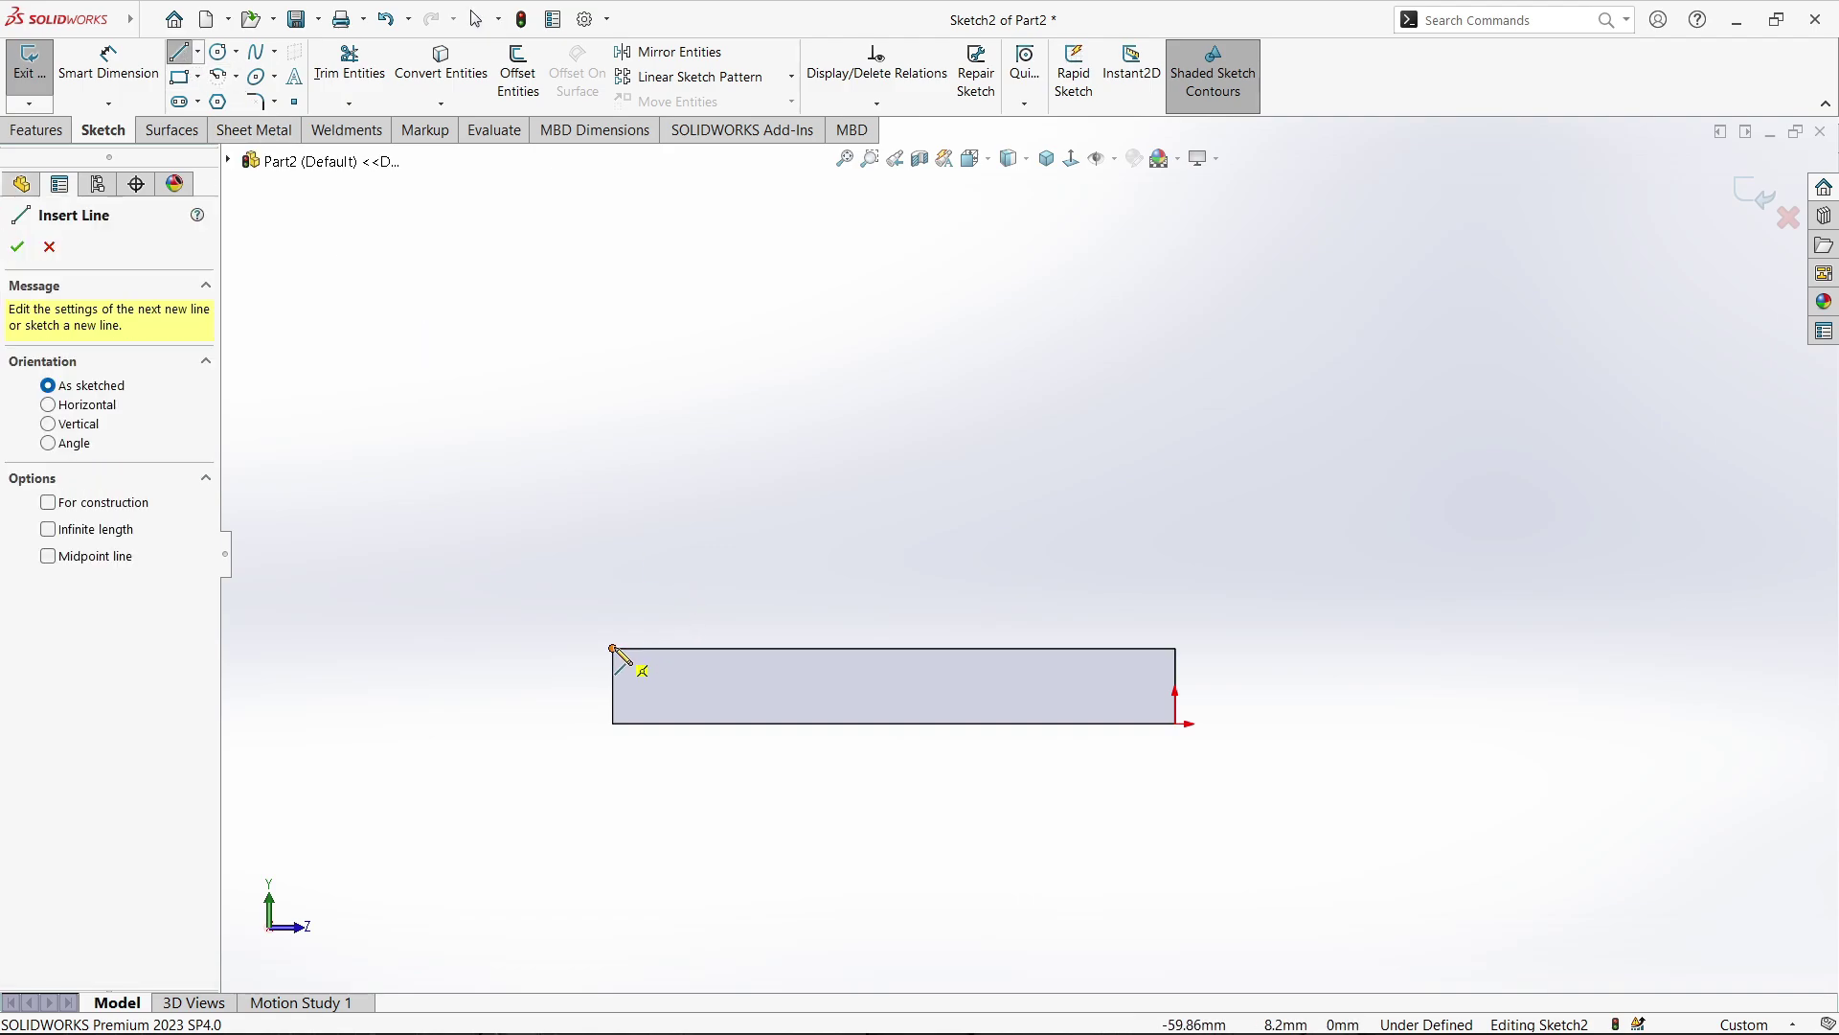
mouse_move(613, 649)
mouse_down()
mouse_move(1170, 697)
mouse_move(1175, 648)
mouse_up()
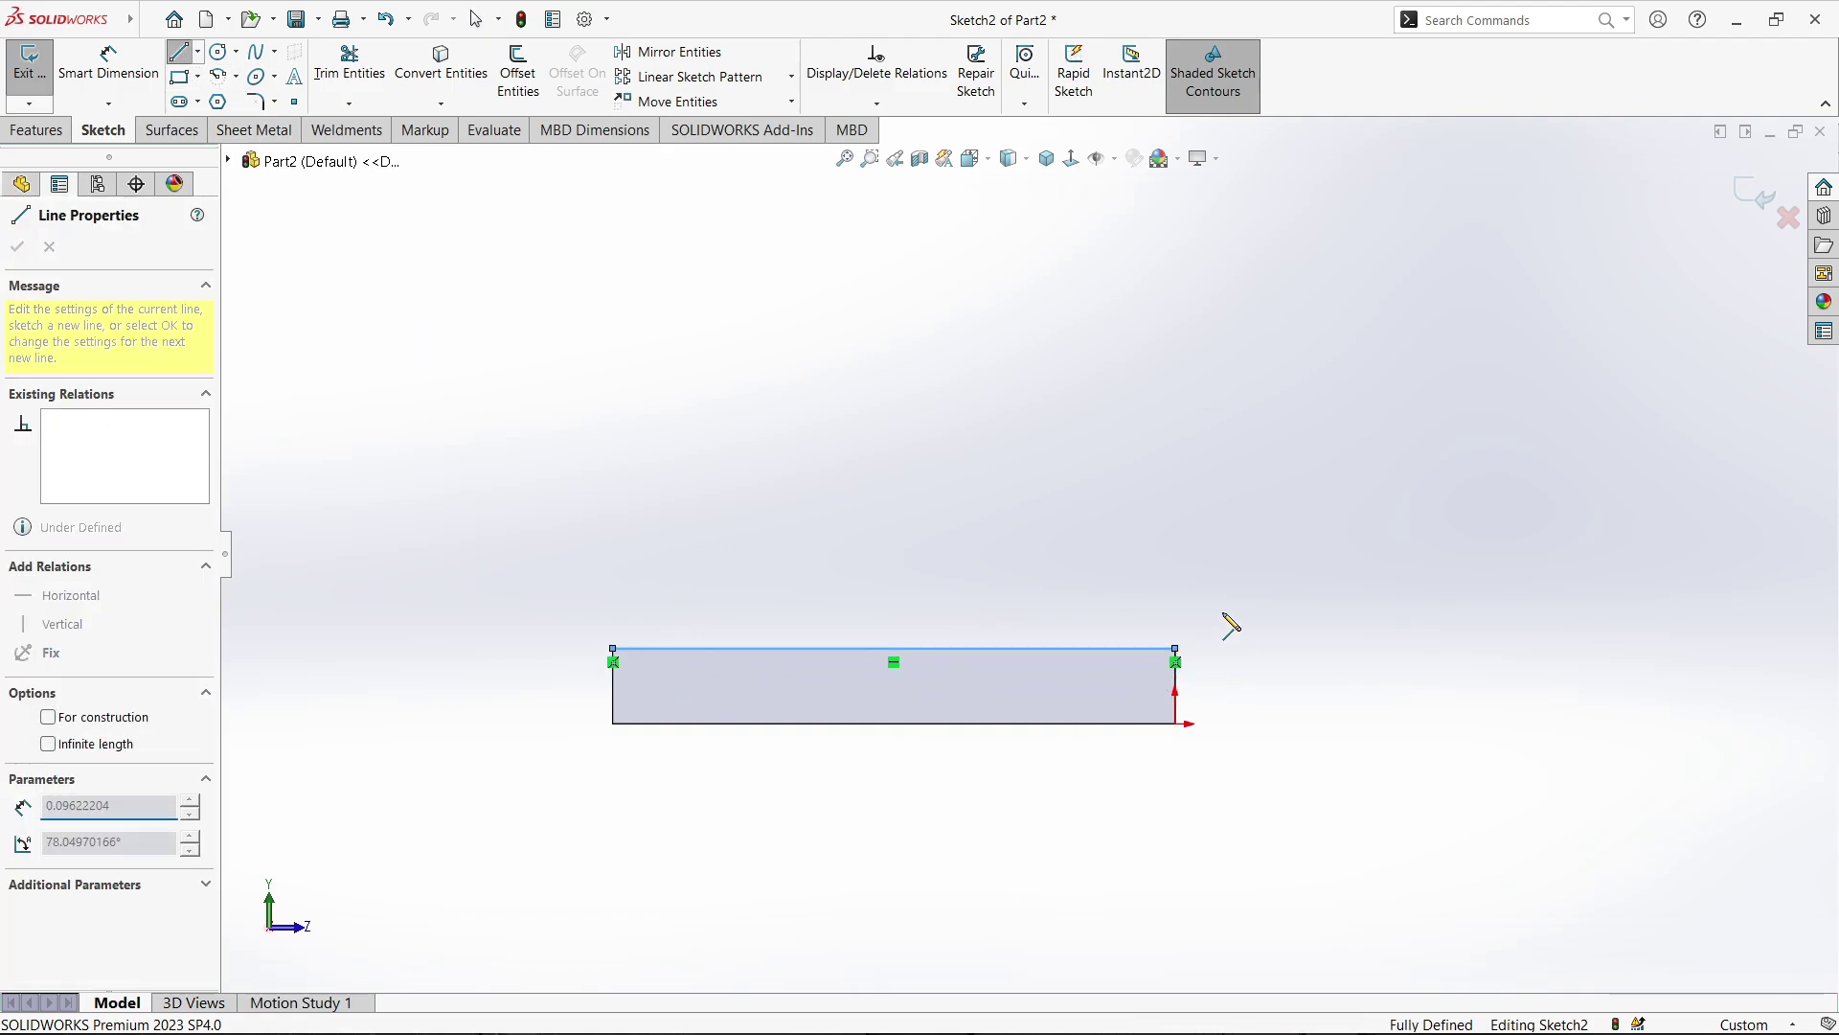
click(1238, 424)
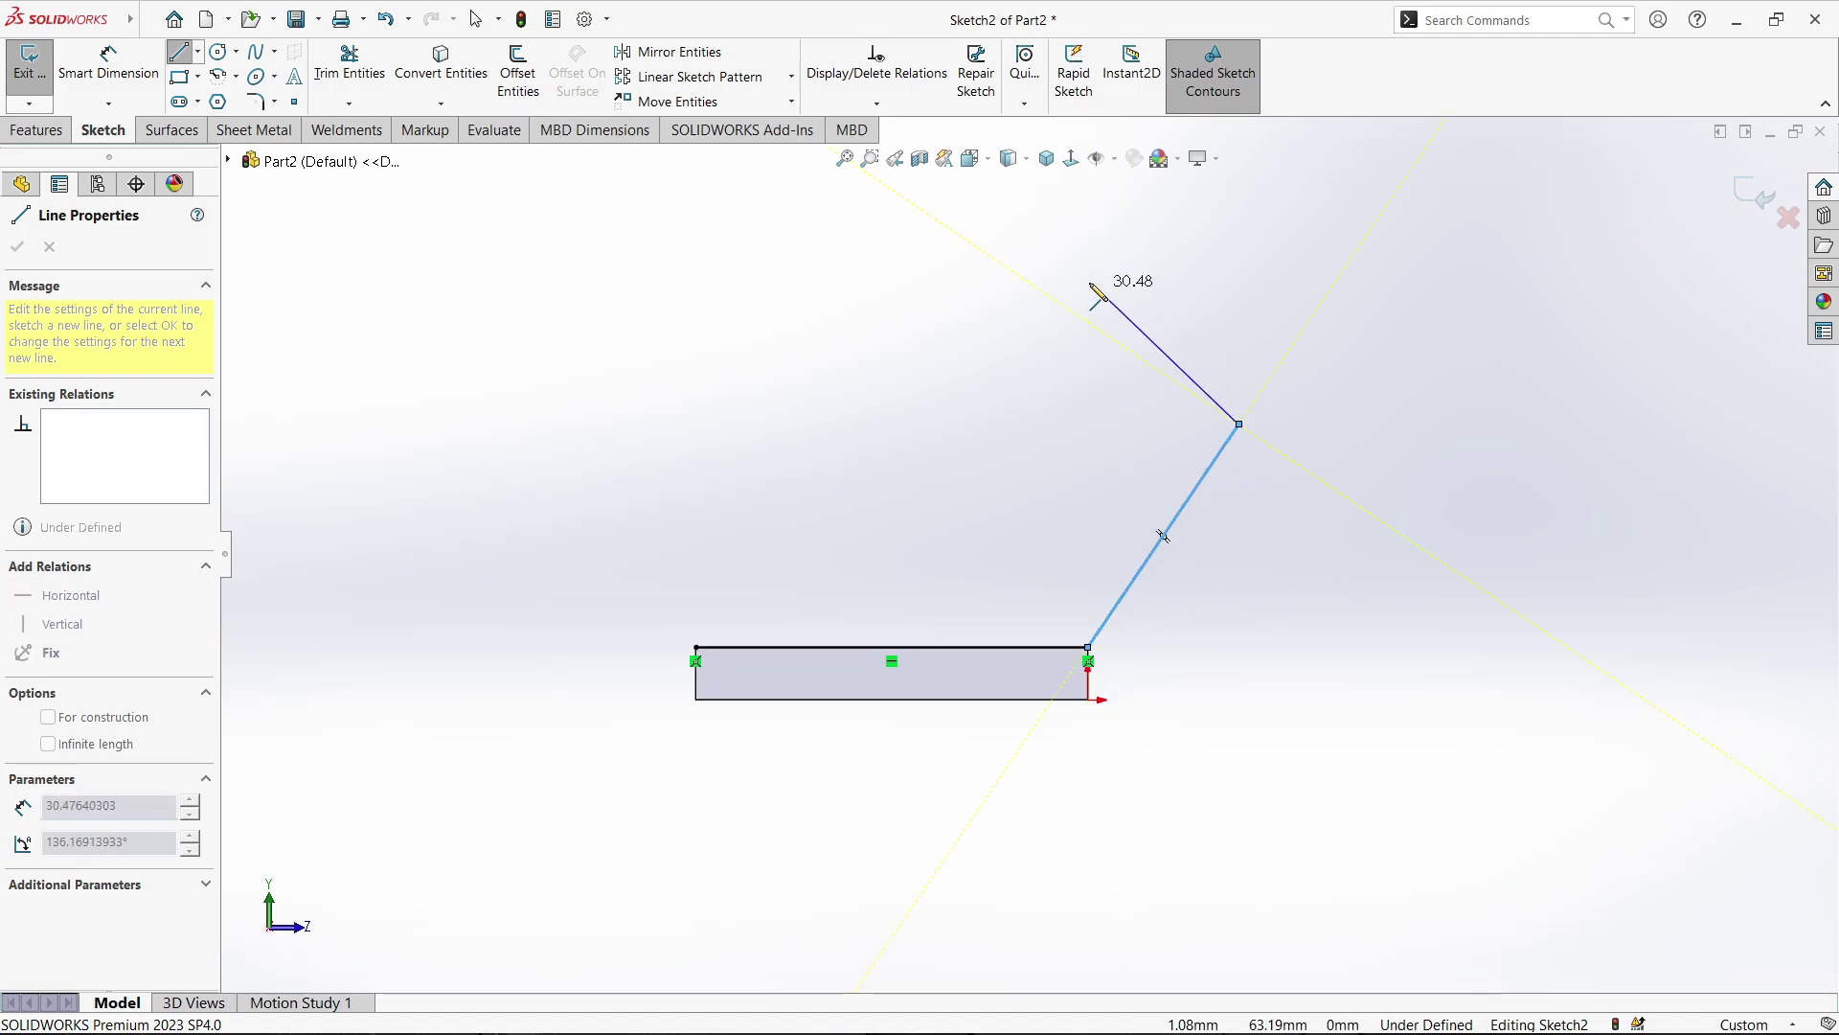
click(1025, 247)
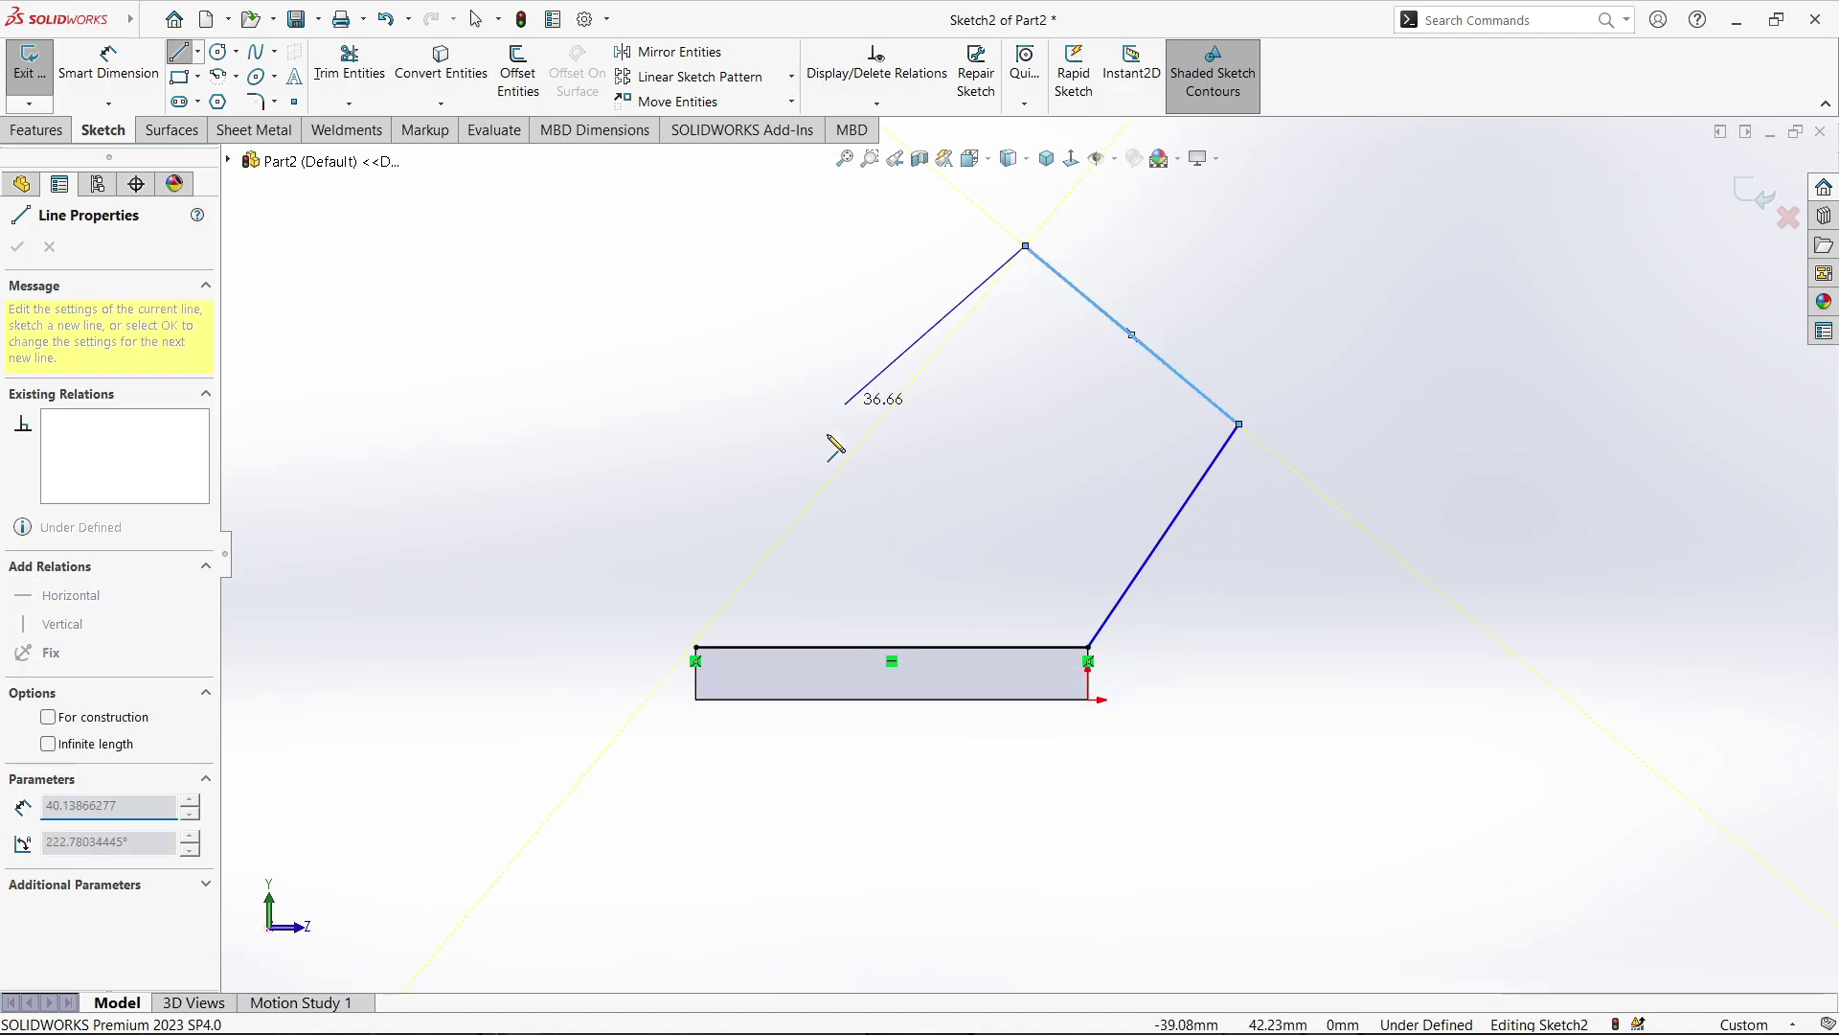
click(696, 649)
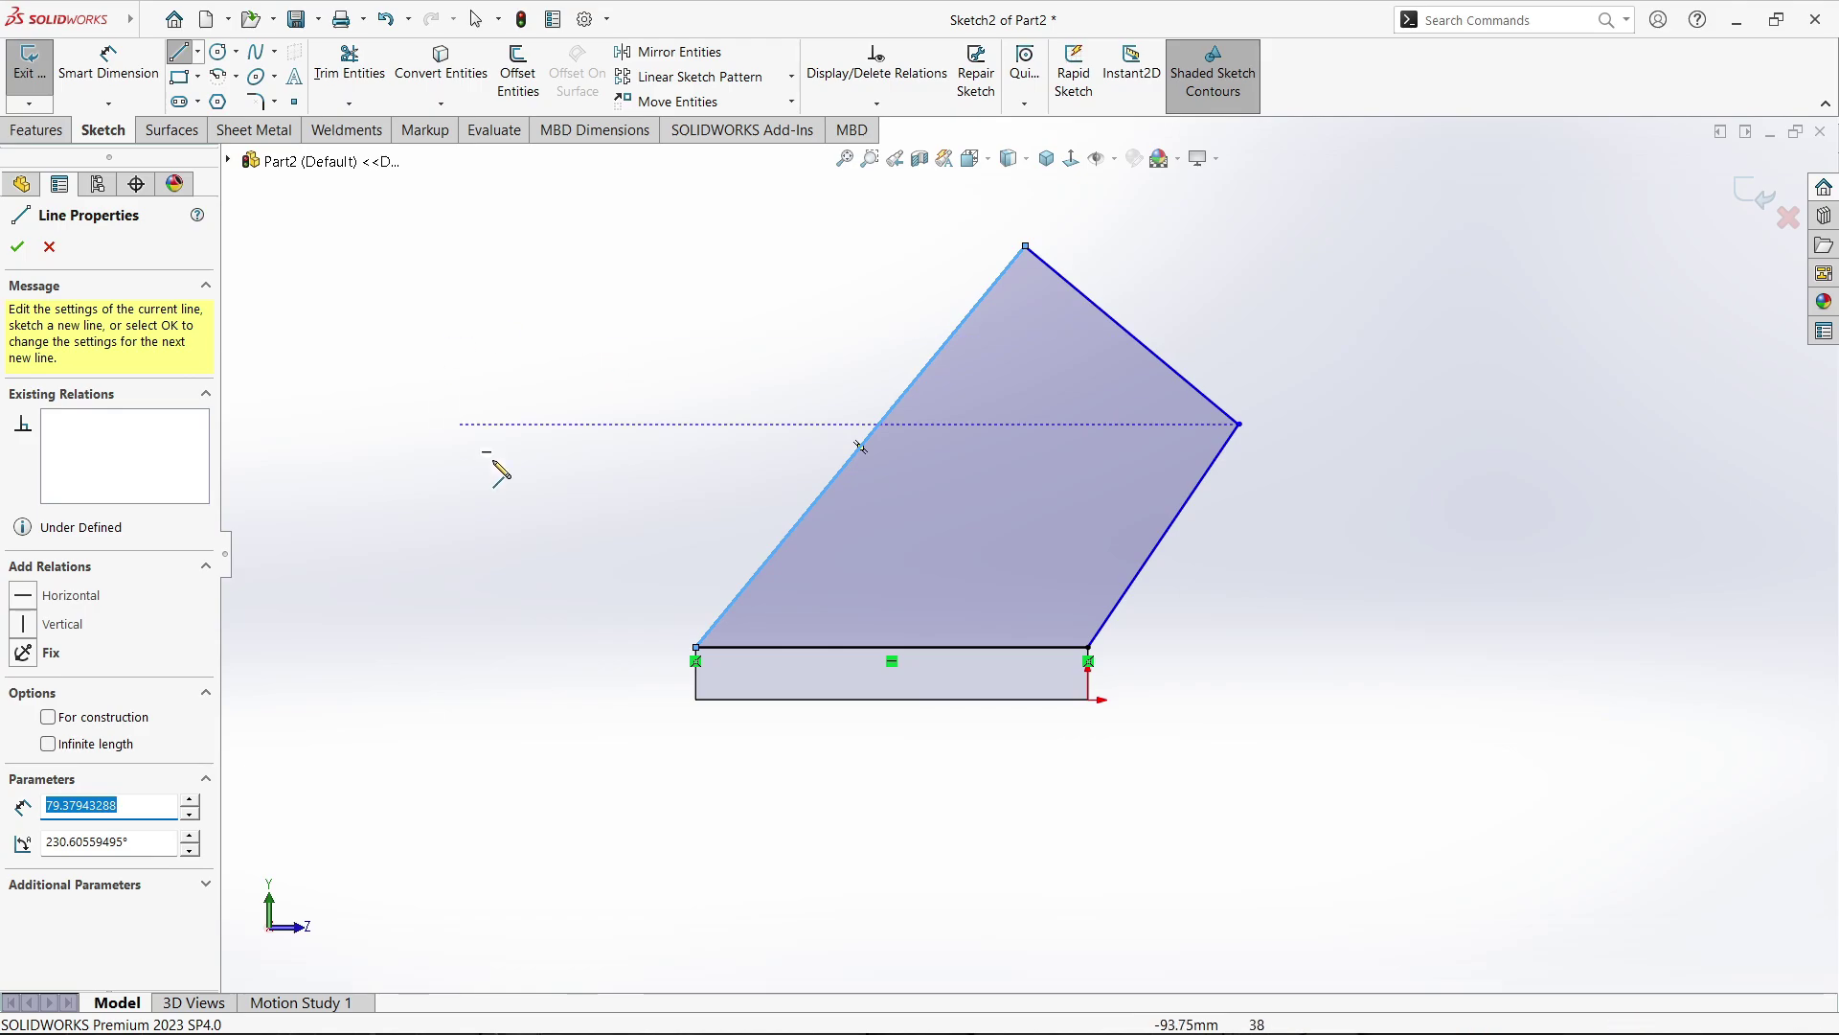
Dimension the vertical distance from the plate's bottom to the midpoint of the profile's sloped upper line as 60 mm
click(108, 59)
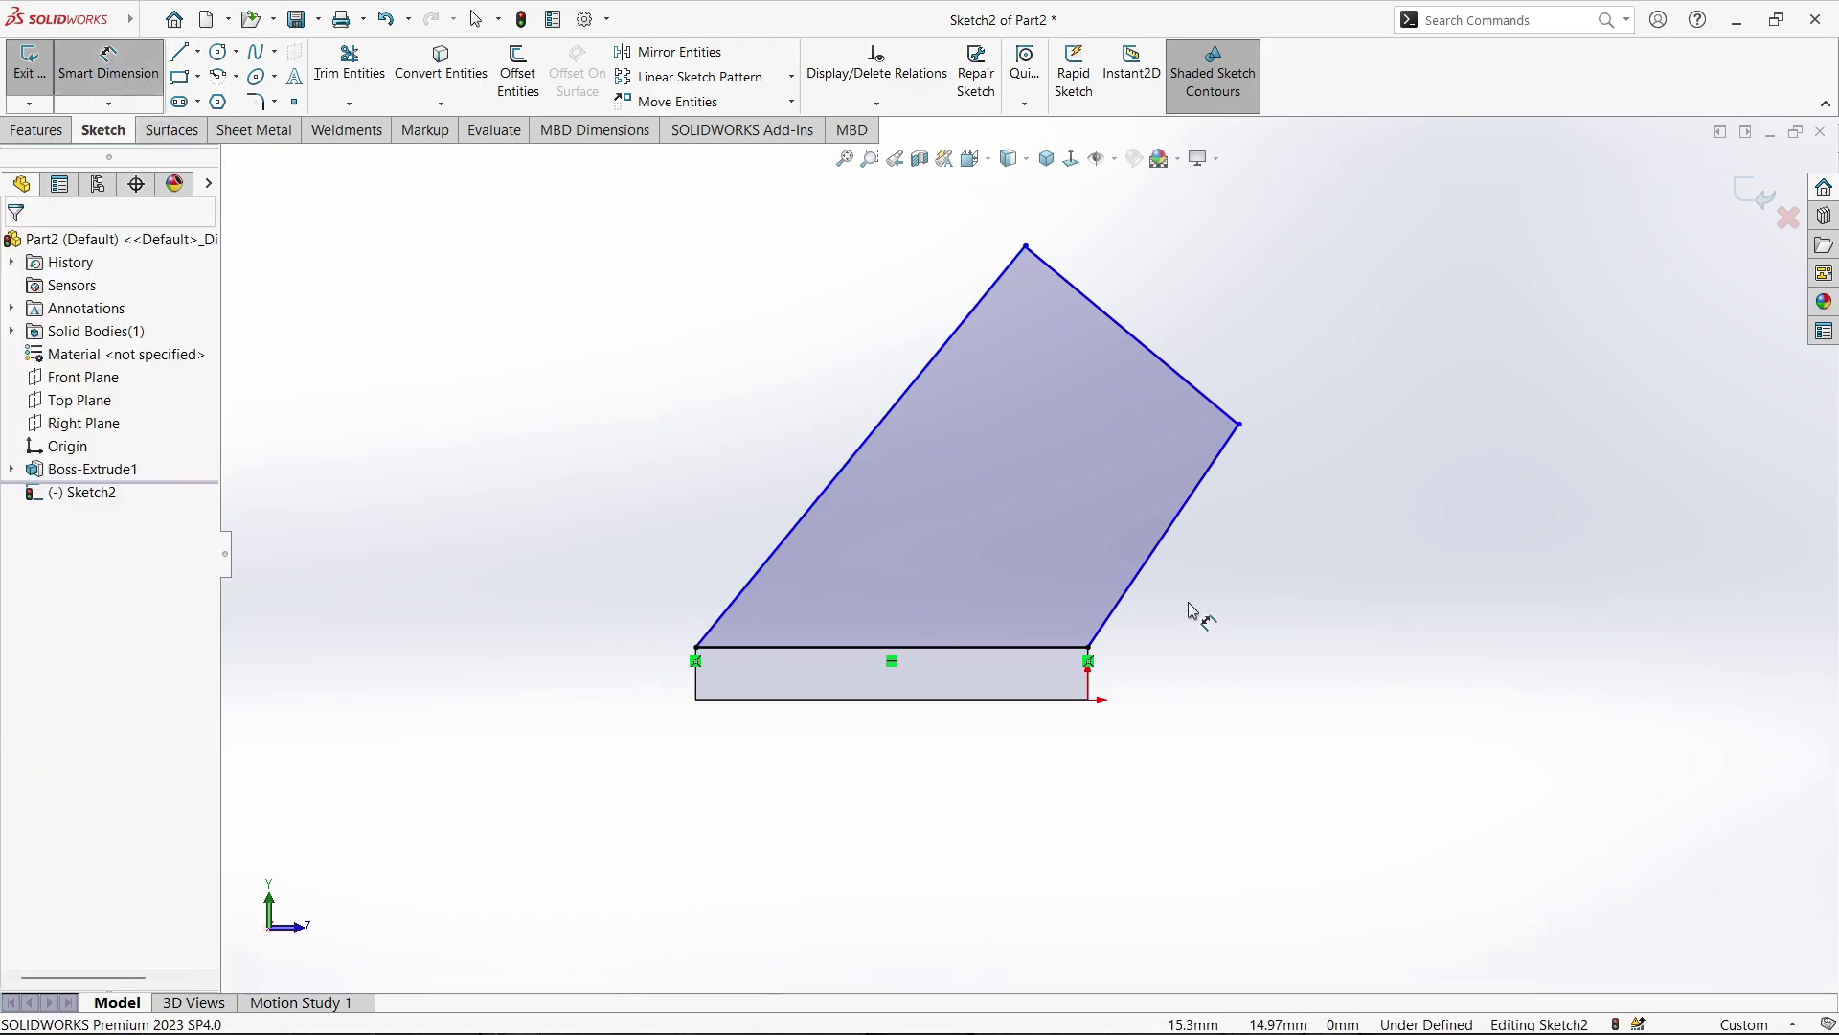
scroll(1188, 422, down, 2)
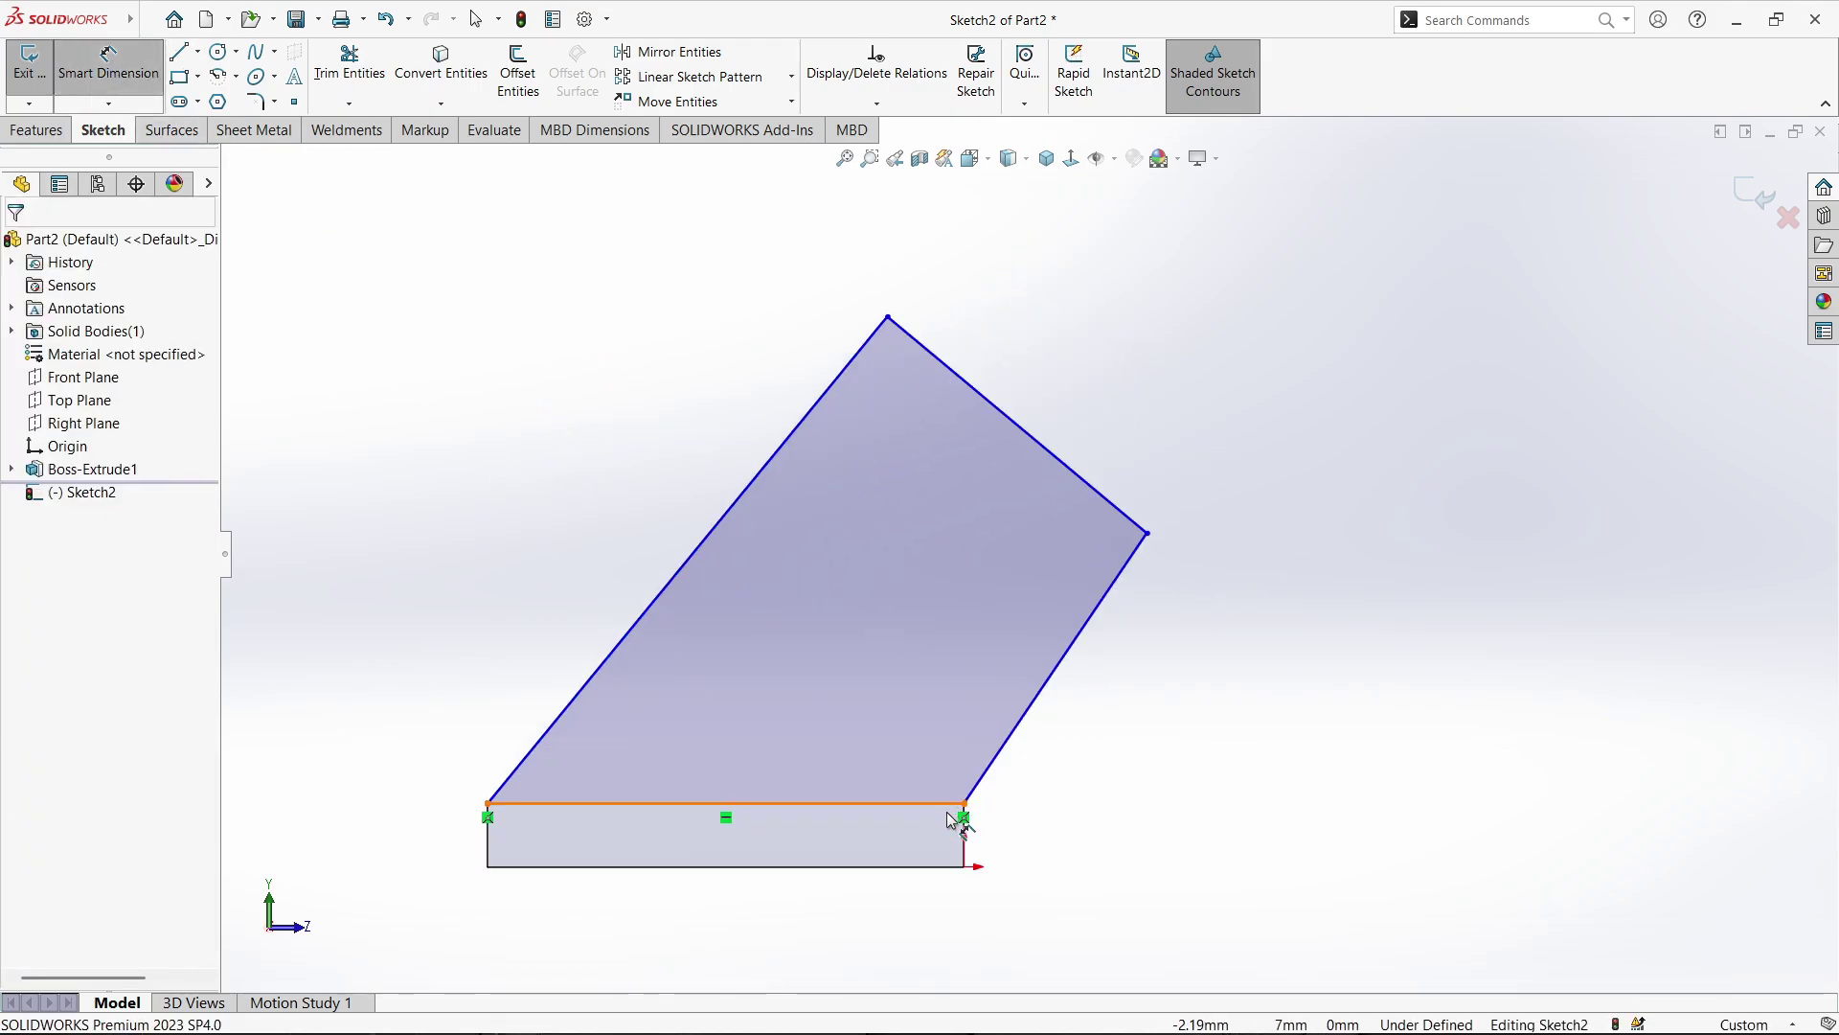
click(926, 867)
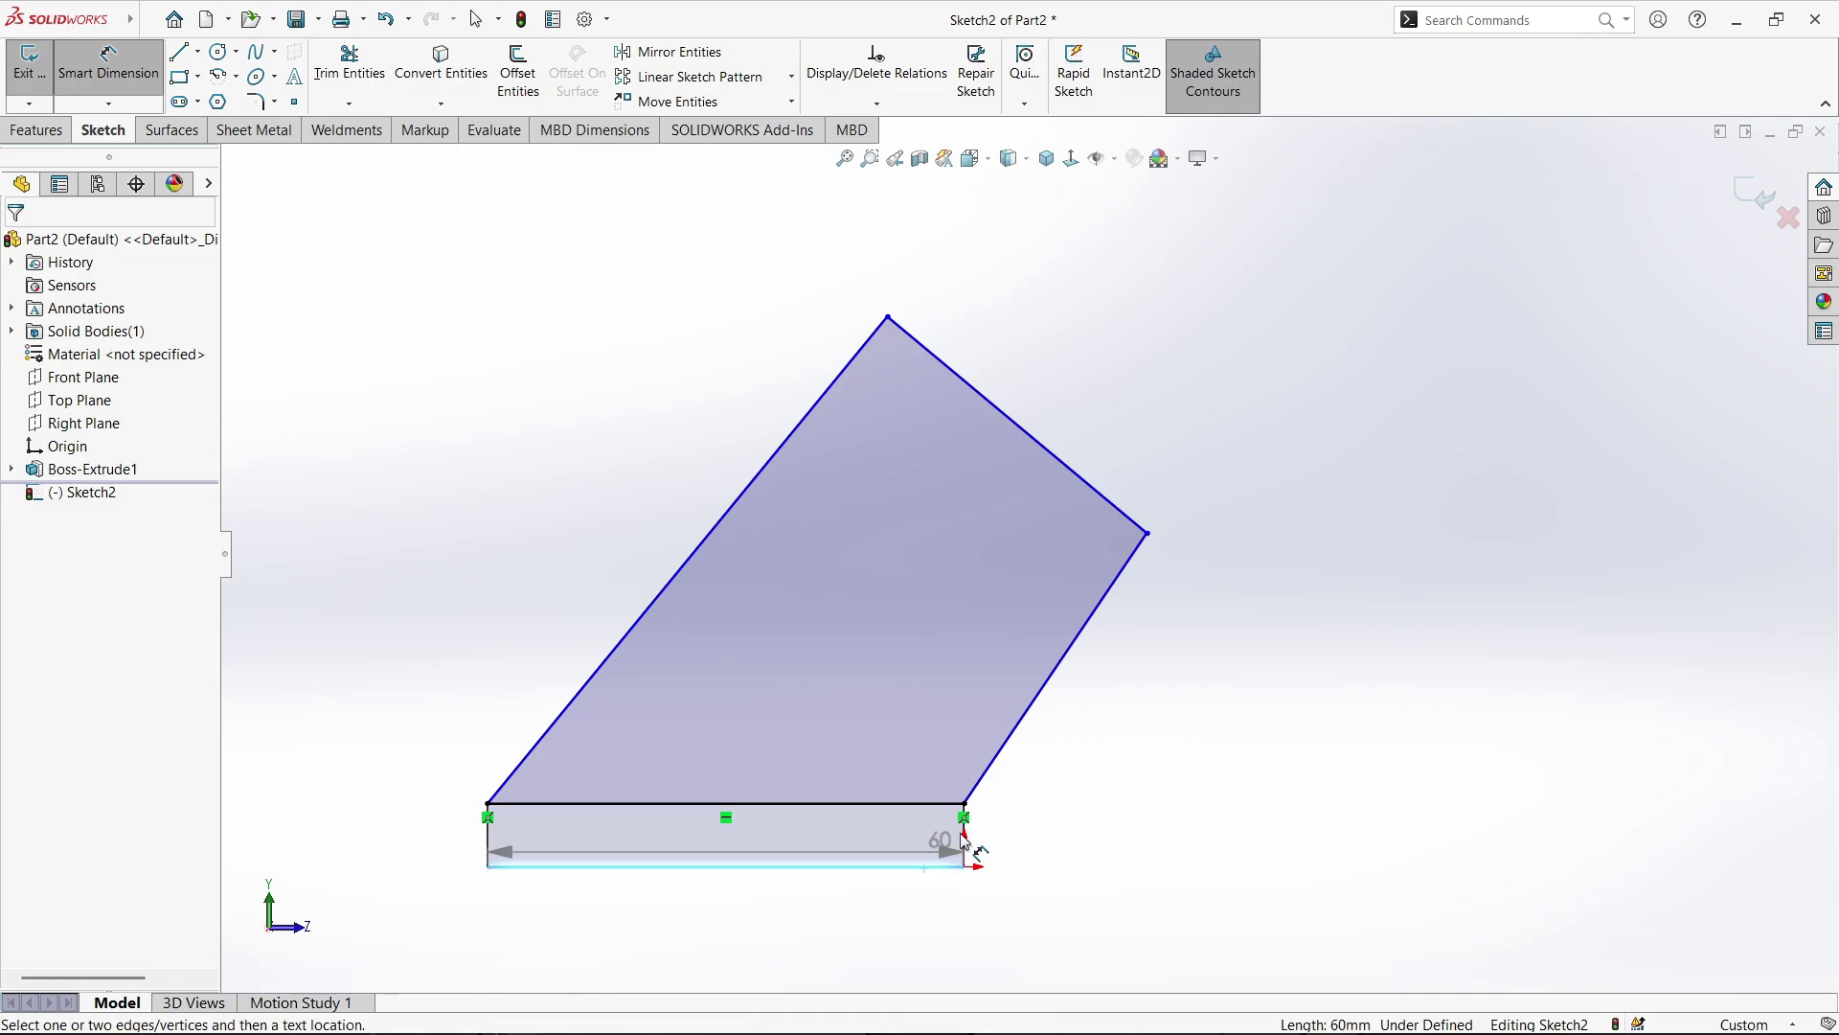
click(1019, 424)
click(1318, 696)
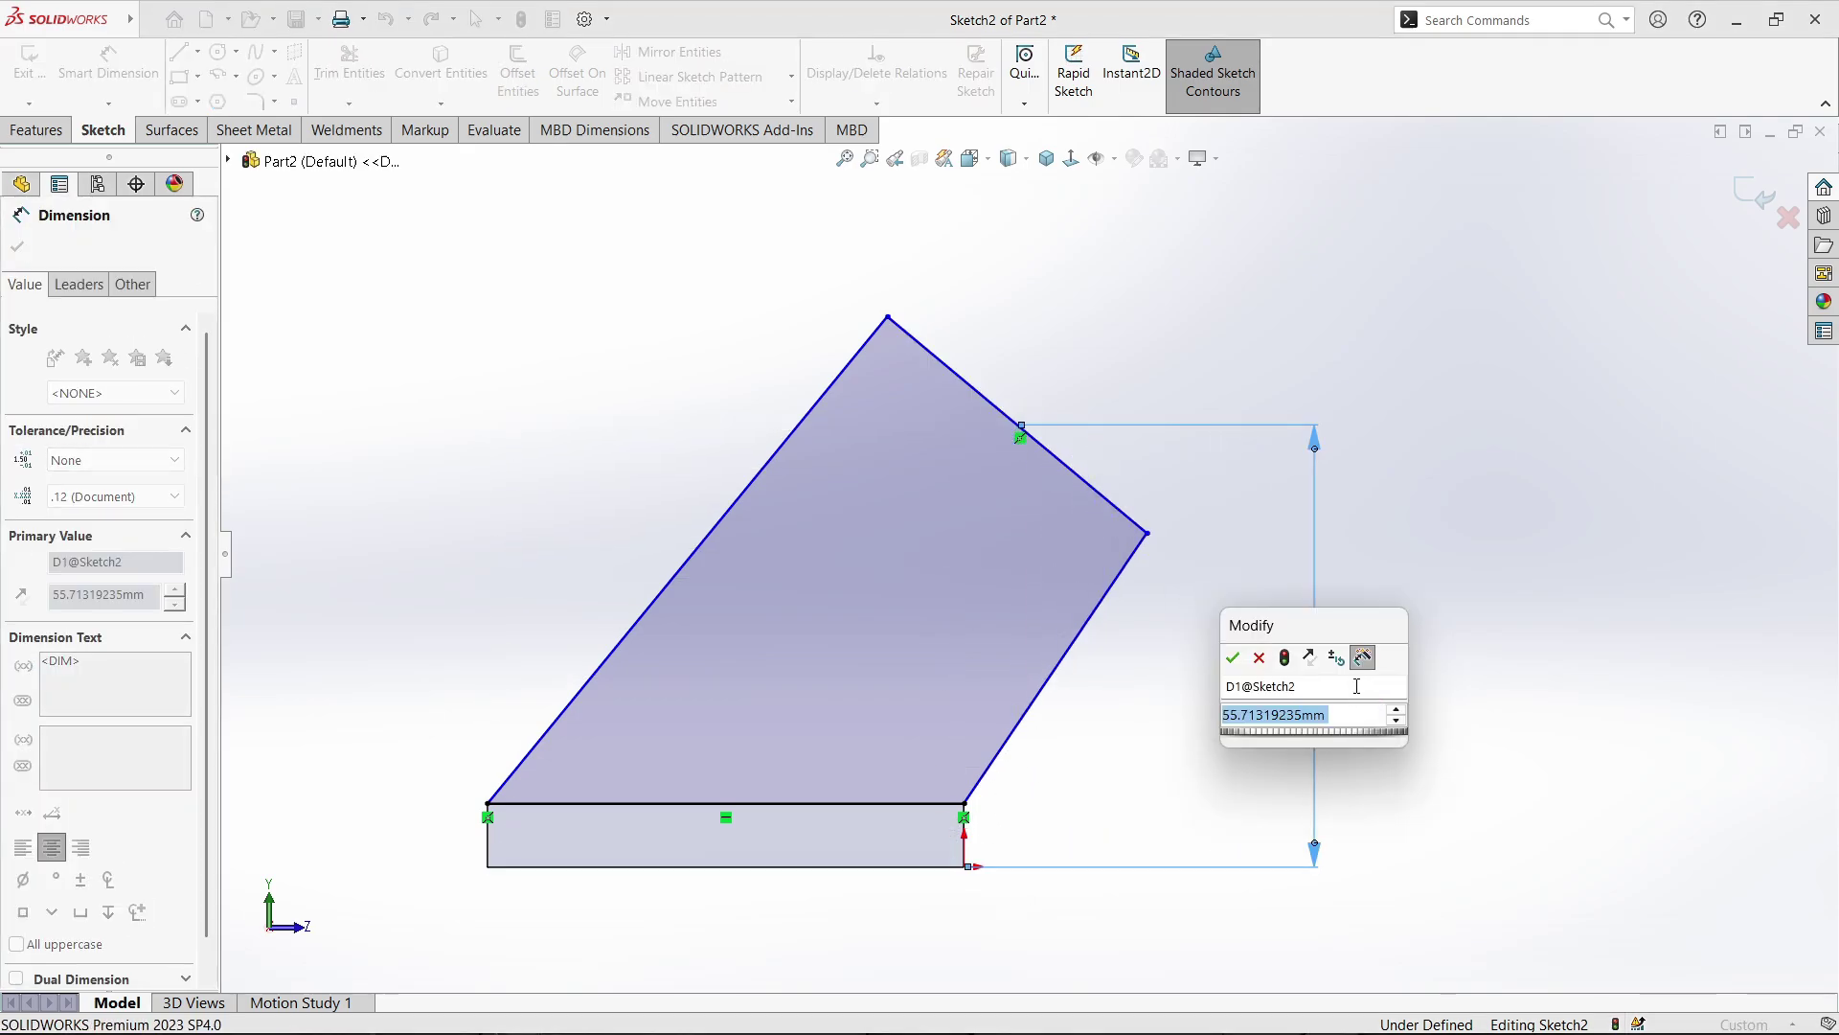
text(60)
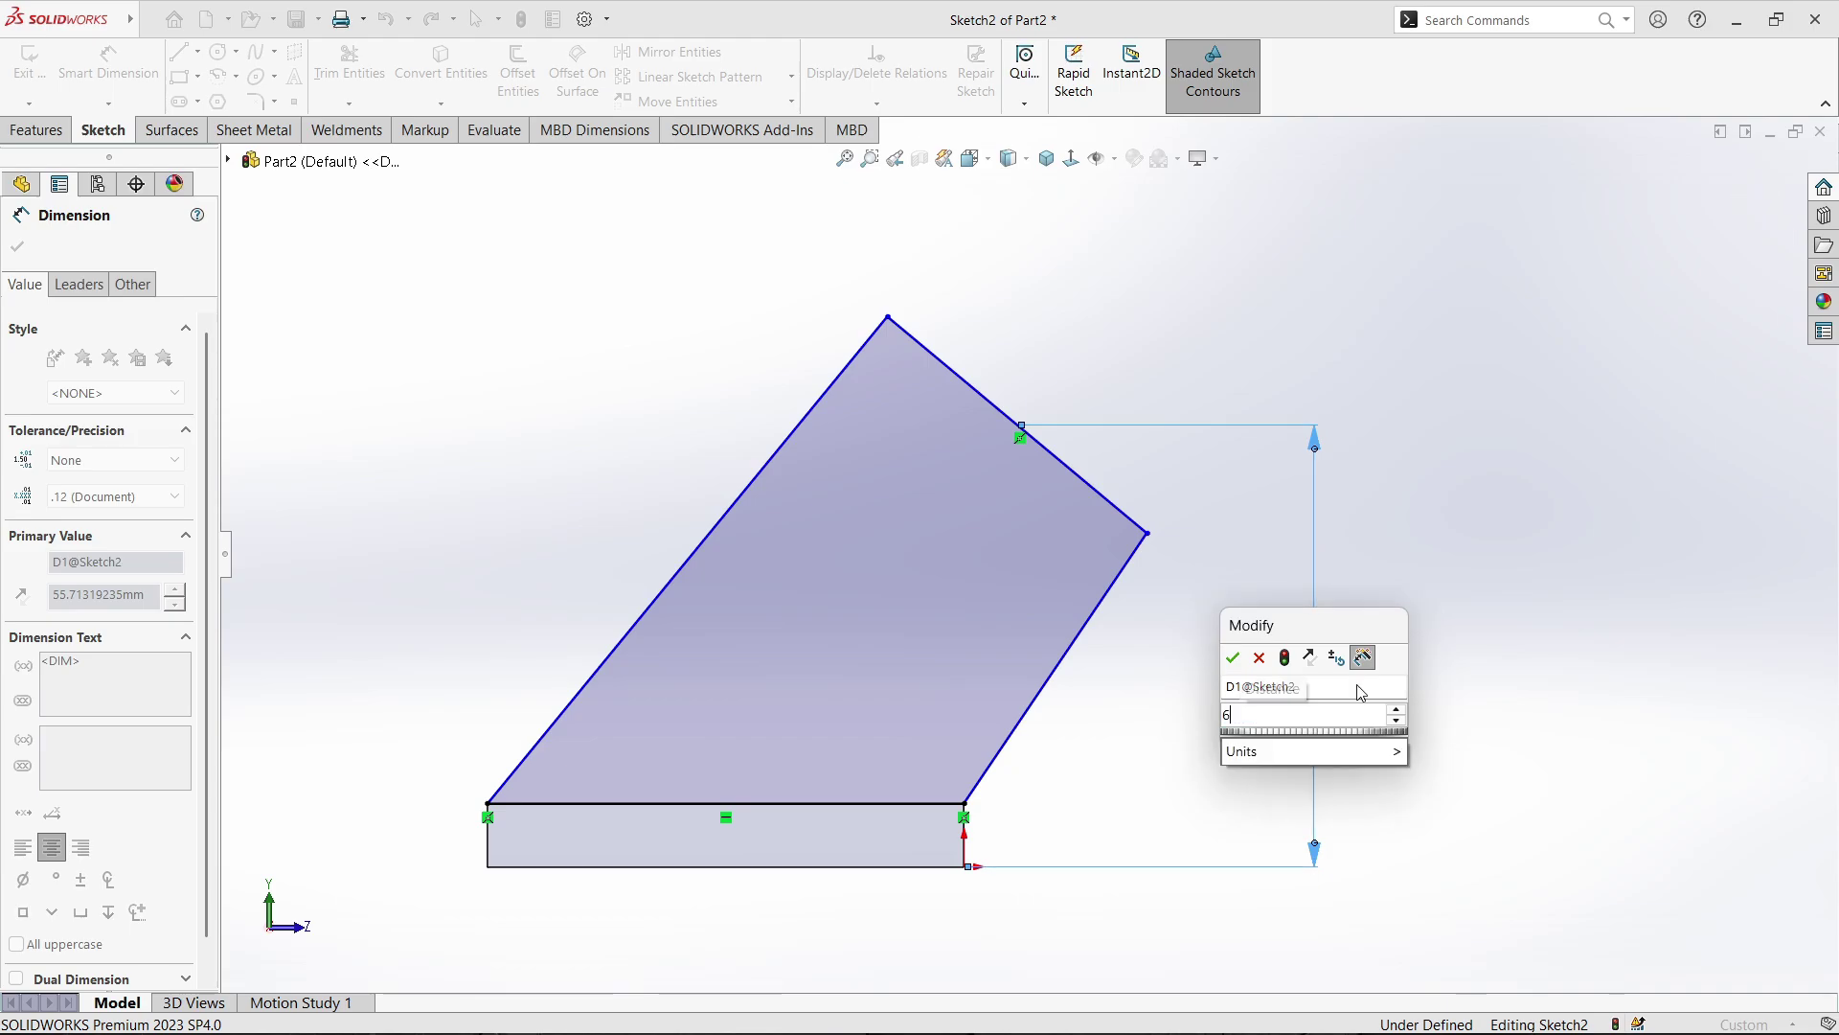
click(1233, 657)
click(1154, 712)
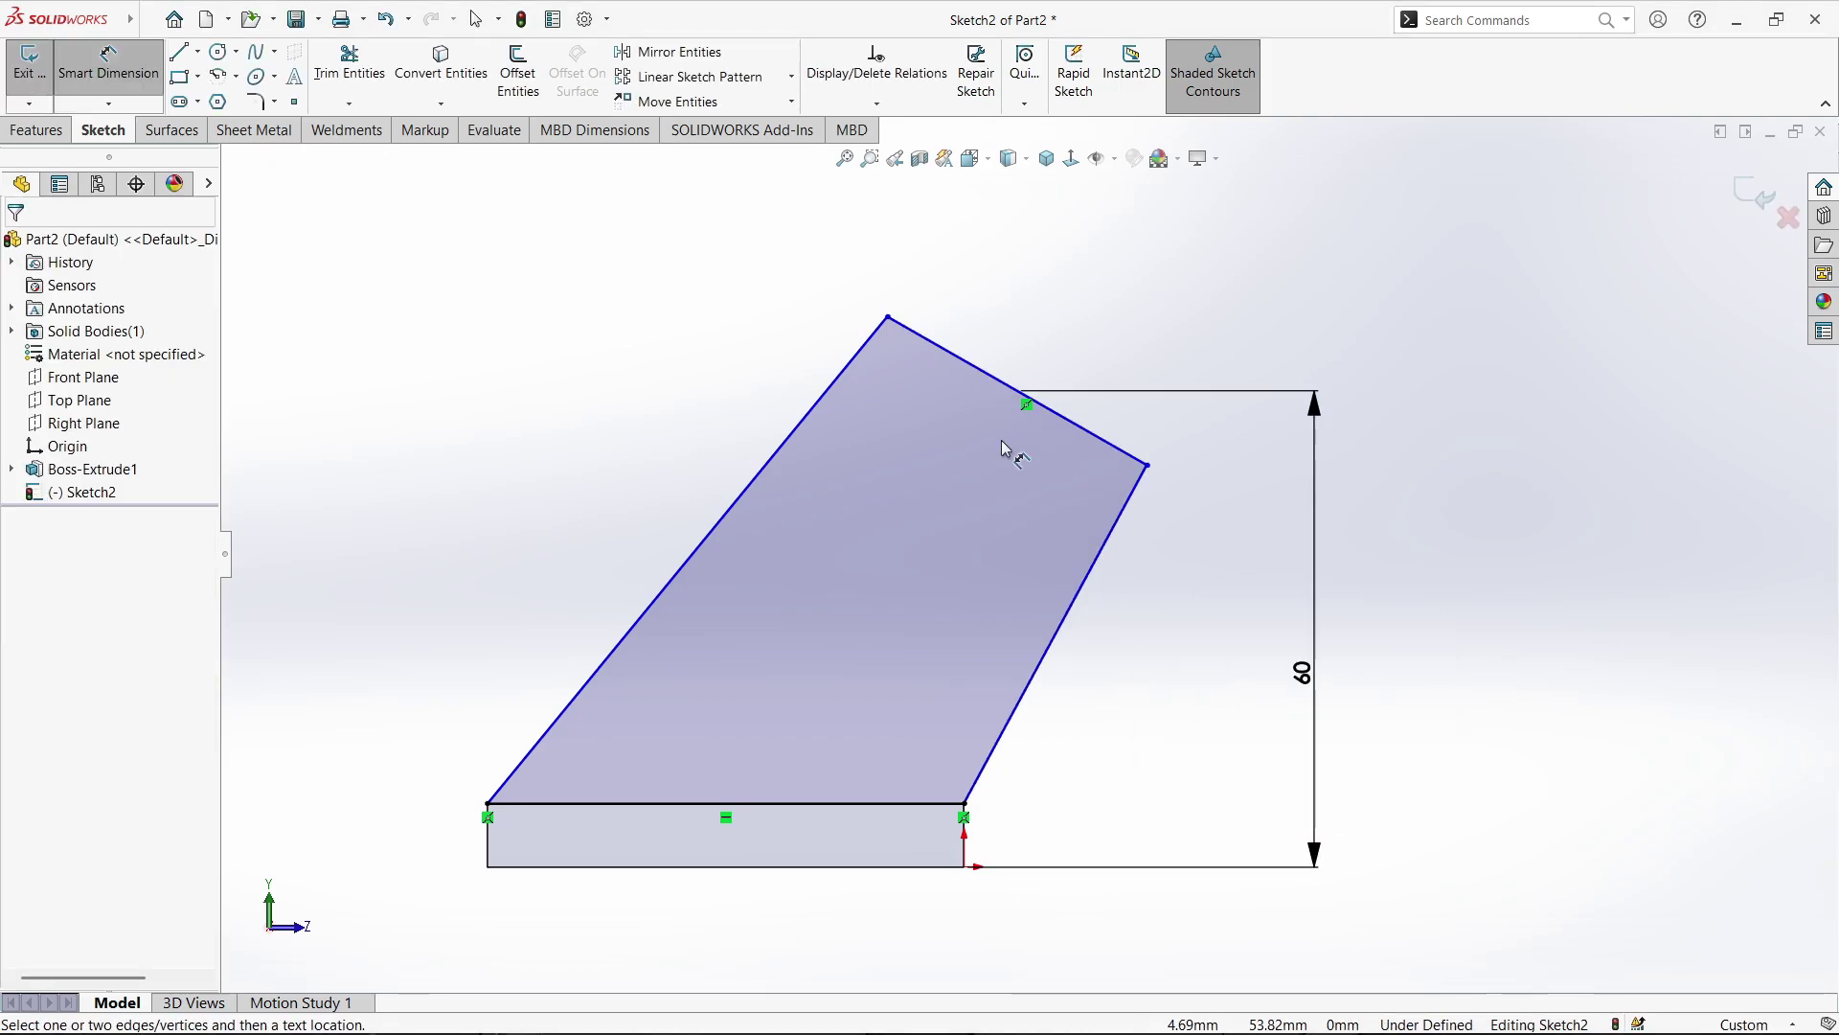
Dimension the horizontal distance from the plate's lower corner at the origin to the midpoint of the profile's sloped top line as 15 mm
click(1018, 392)
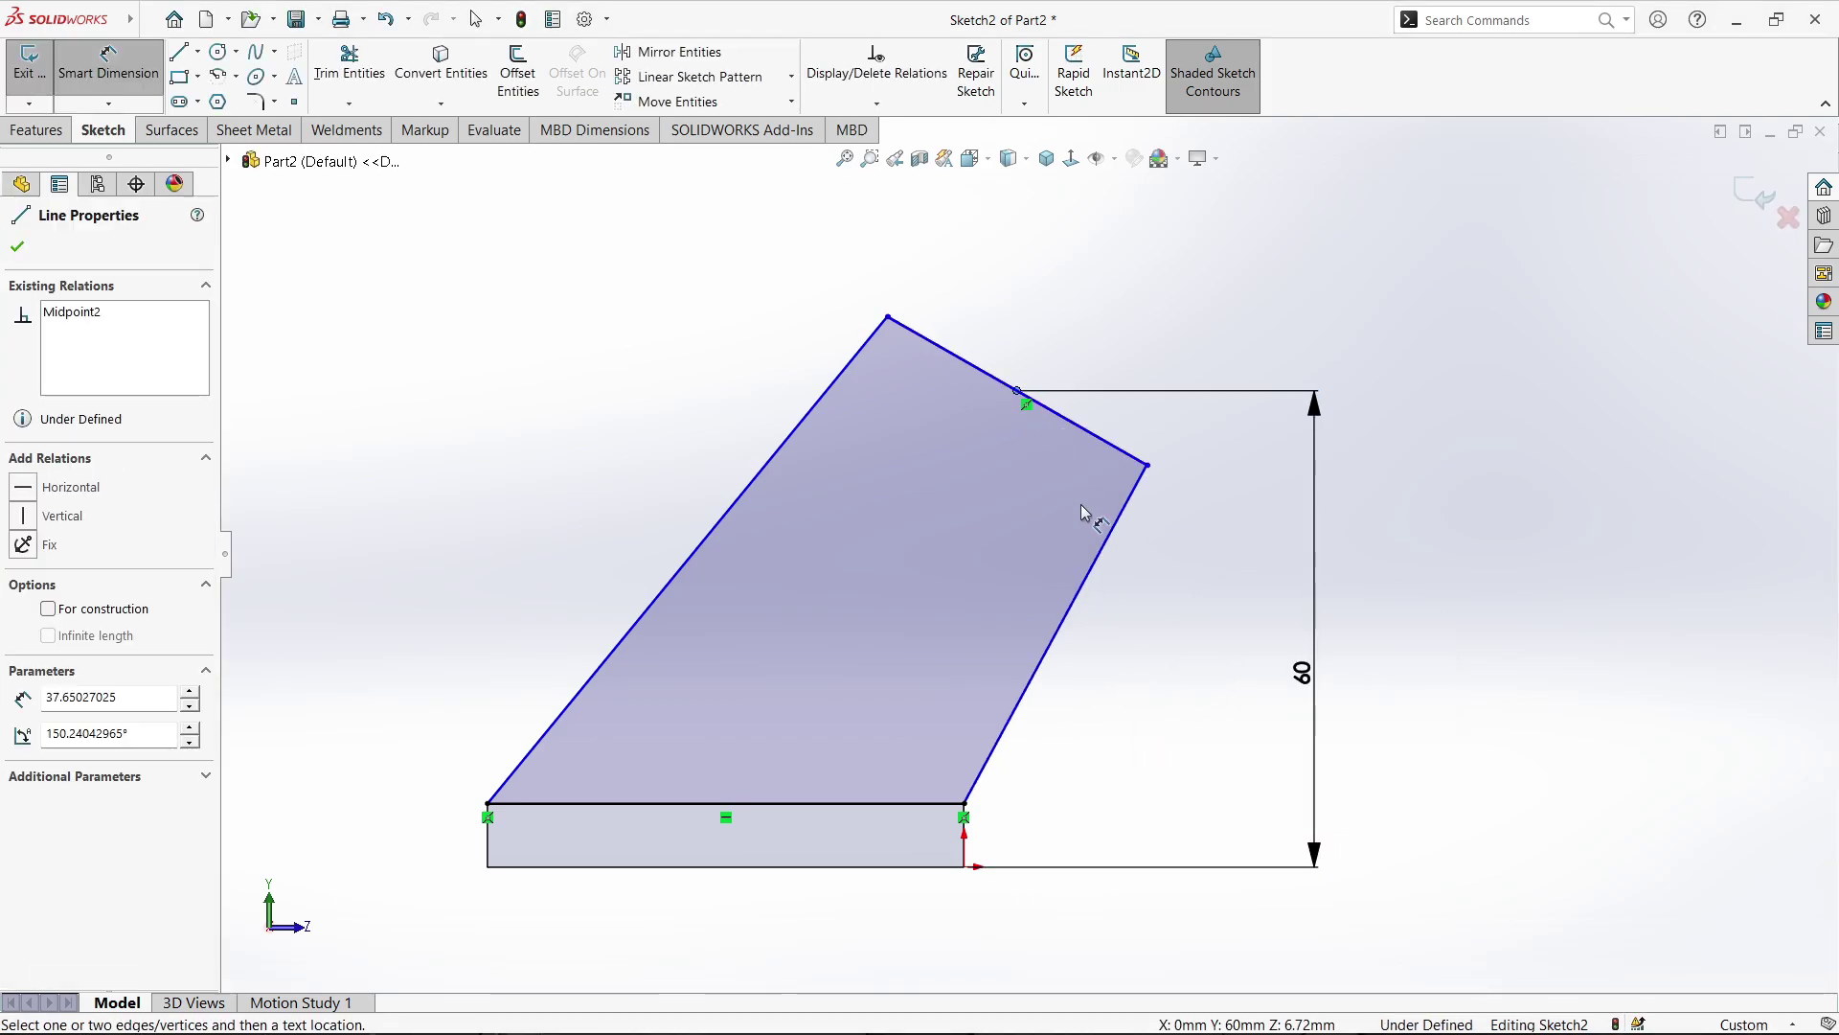
click(966, 862)
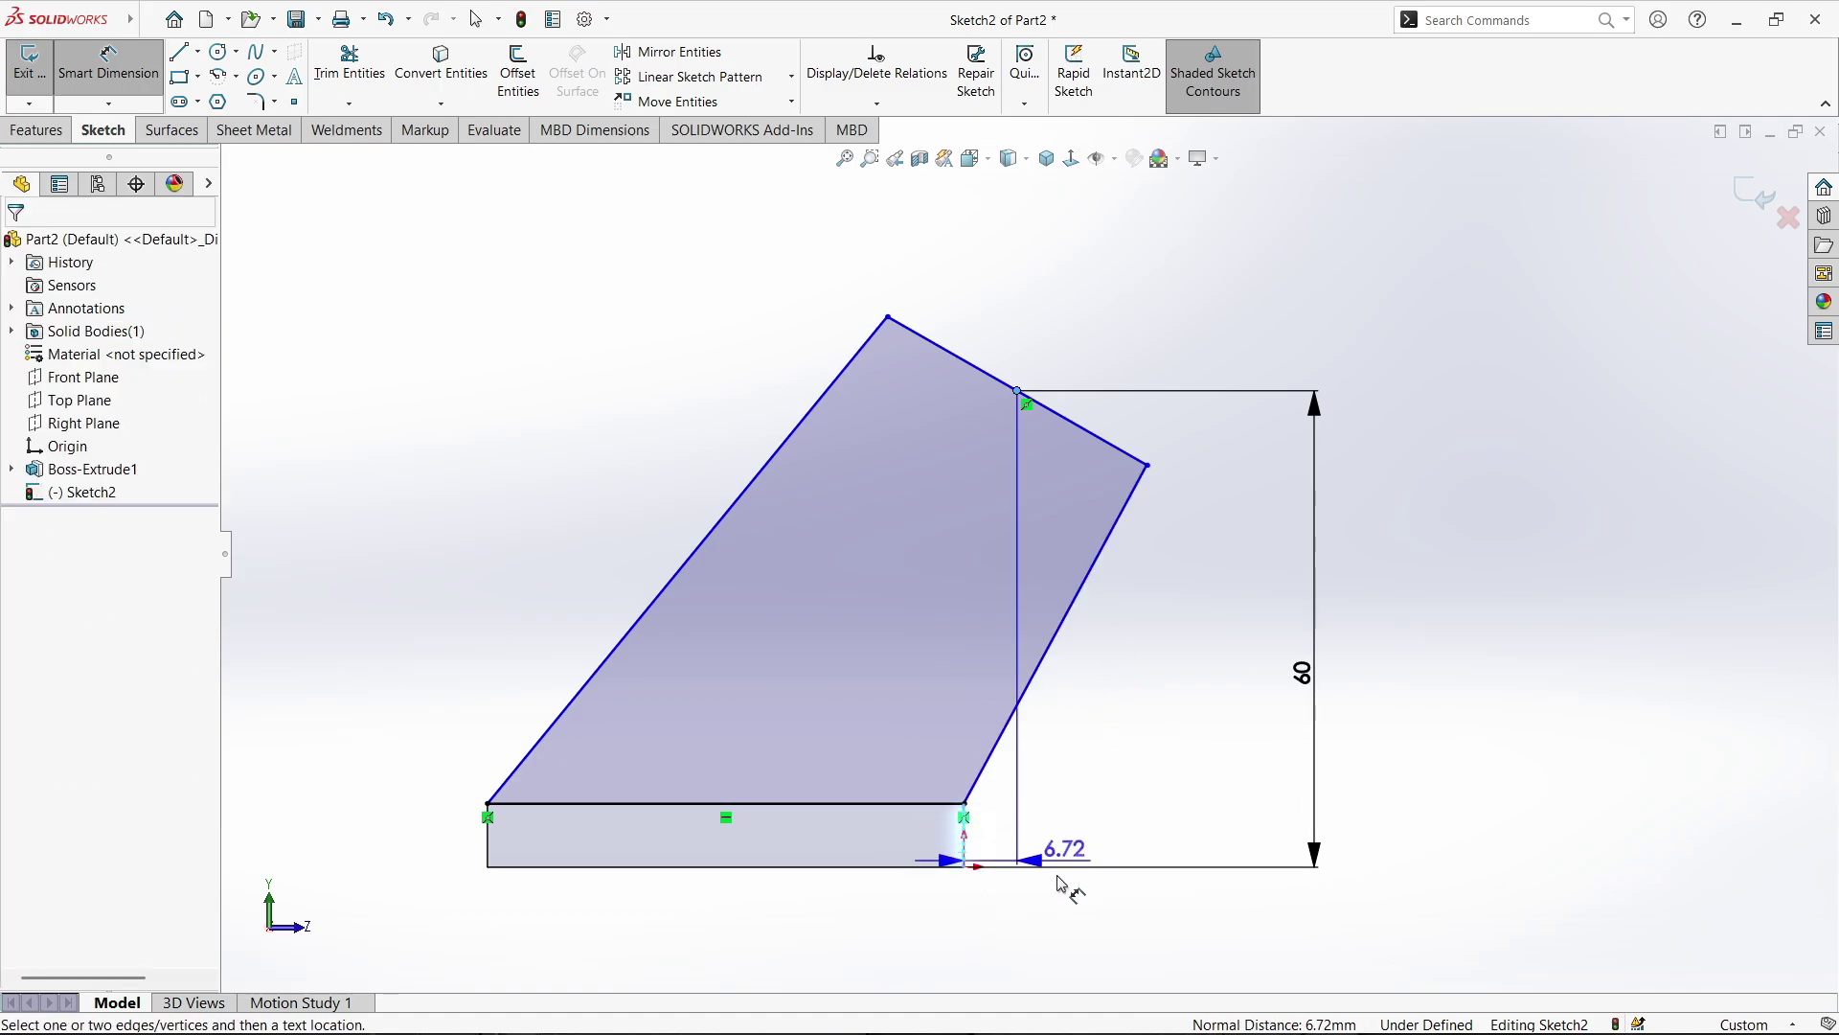
click(987, 961)
text(15)
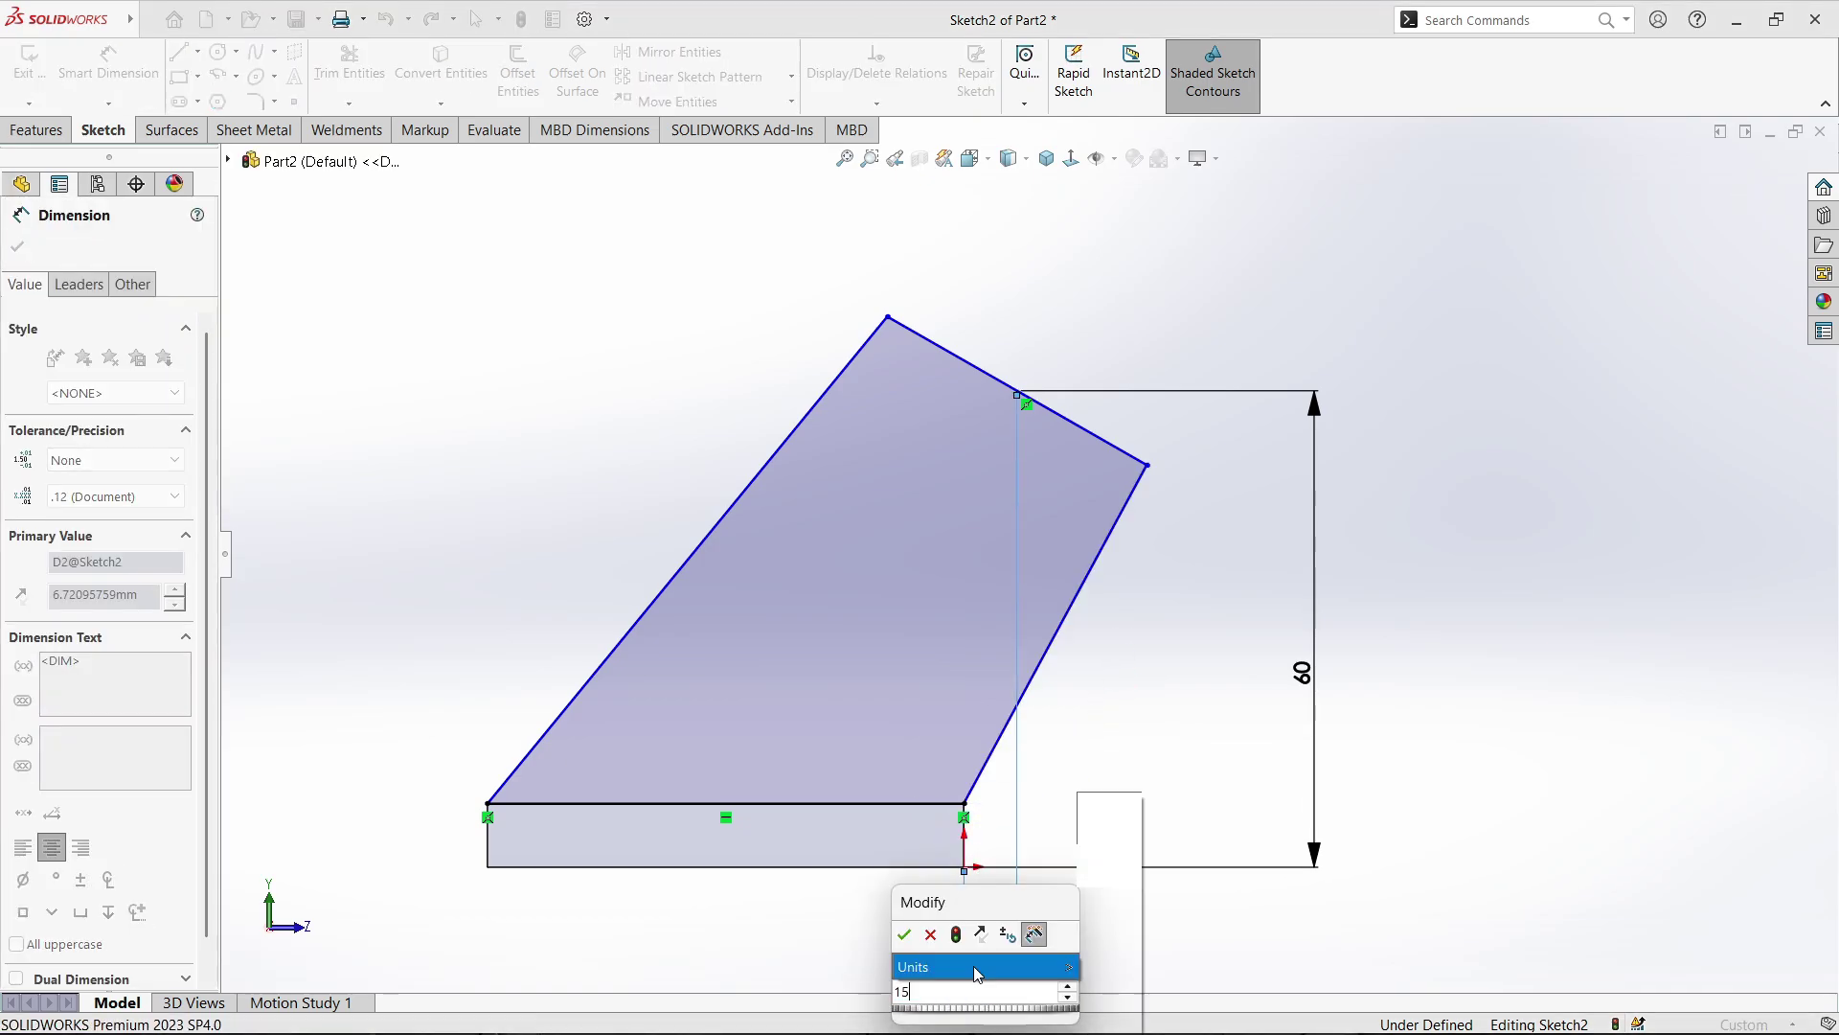
key(Return)
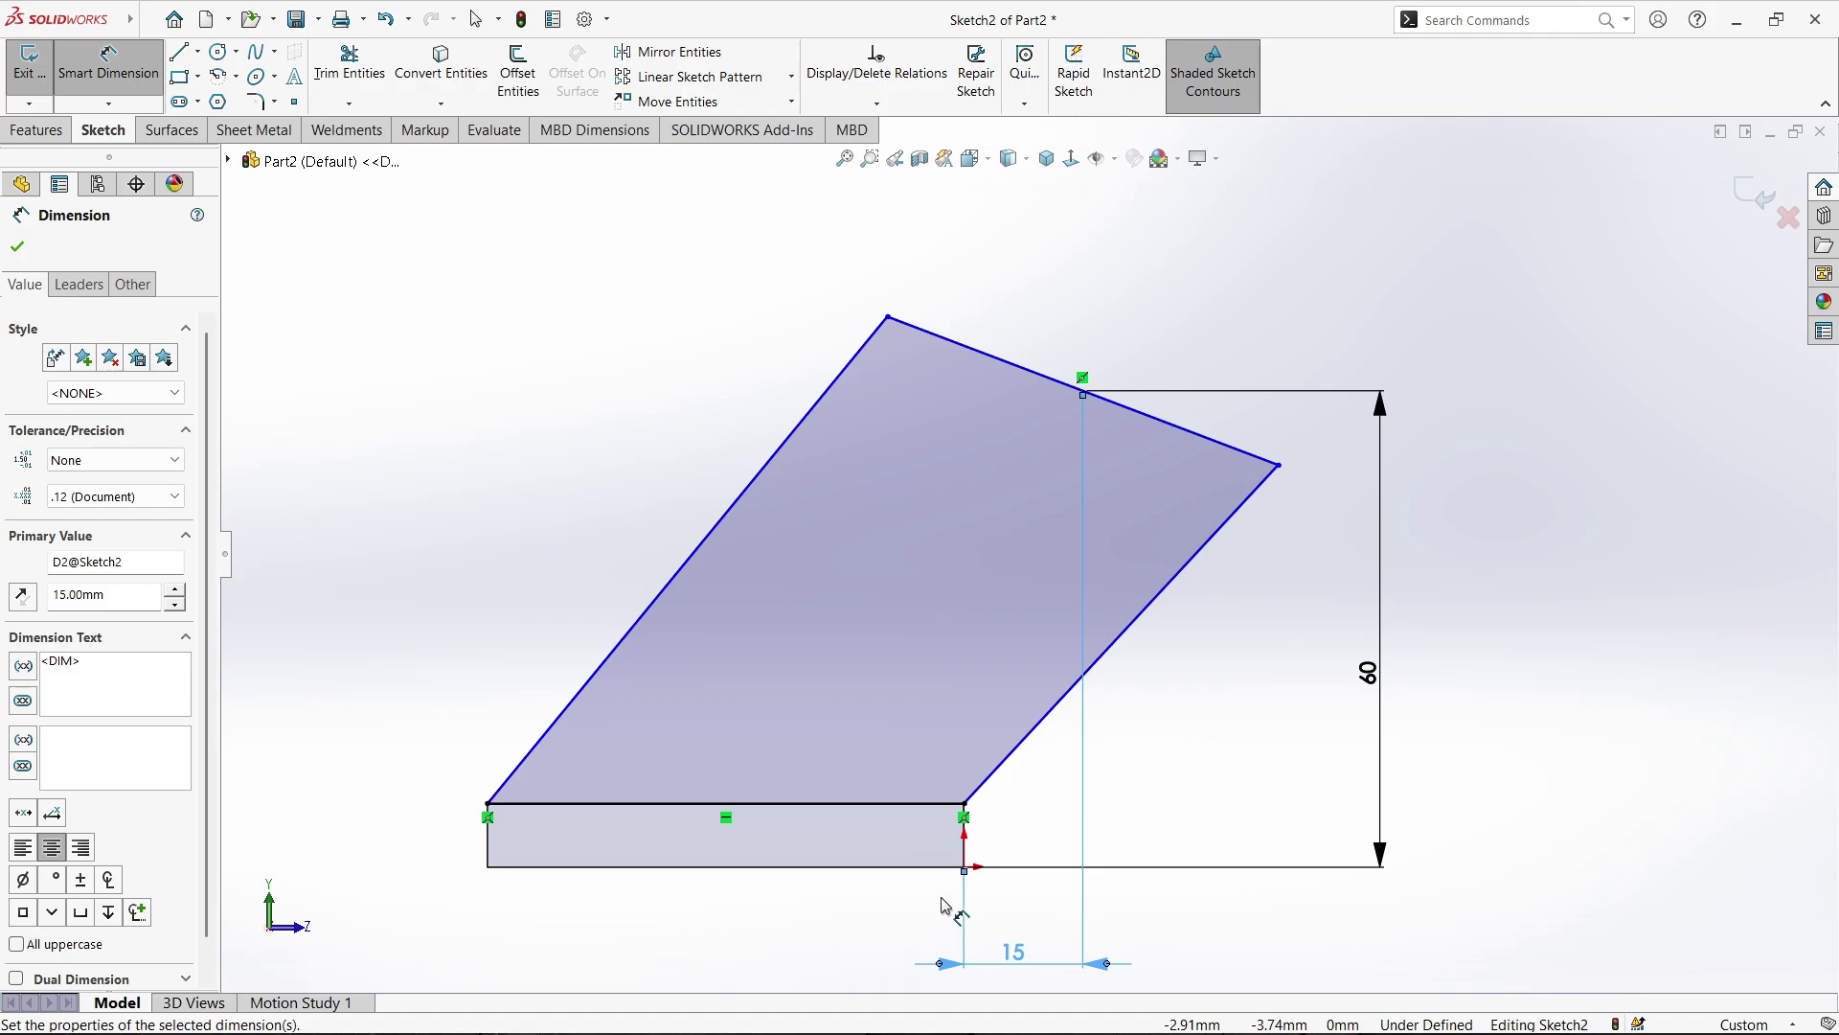
Dimension the length of the profile's sloped top line as 30 mm
click(1040, 383)
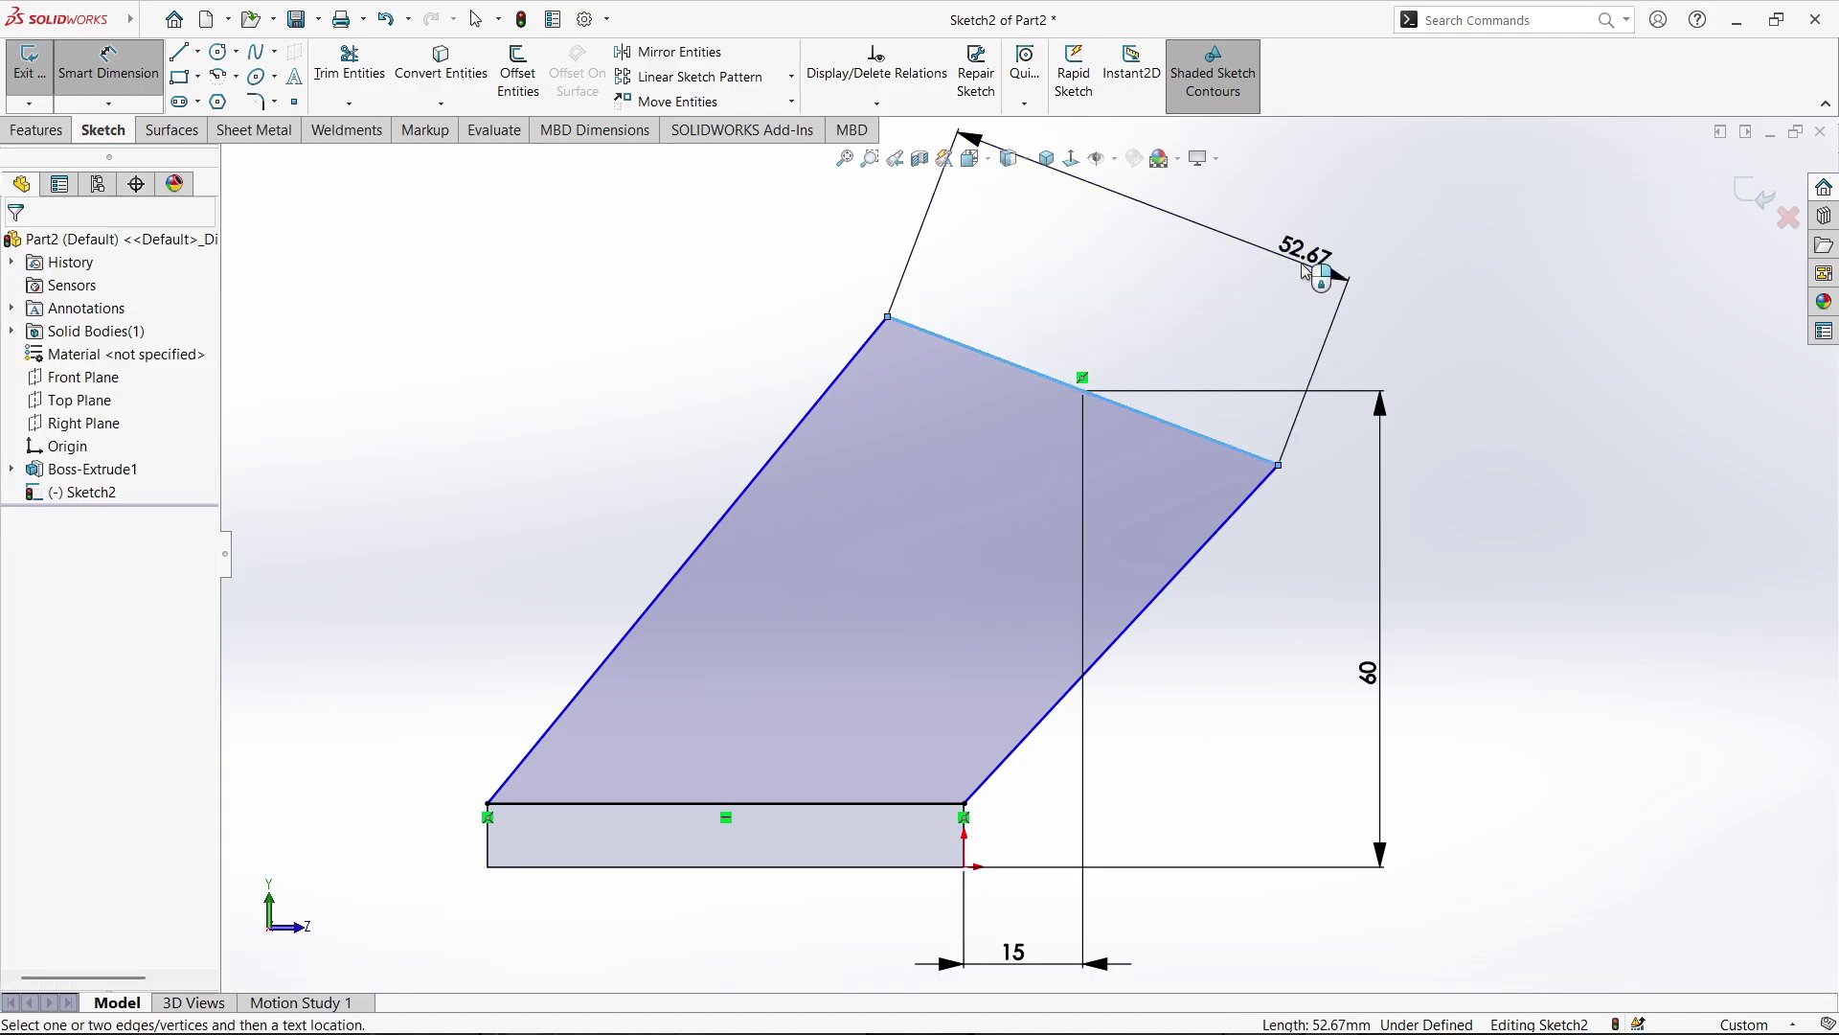
click(1304, 271)
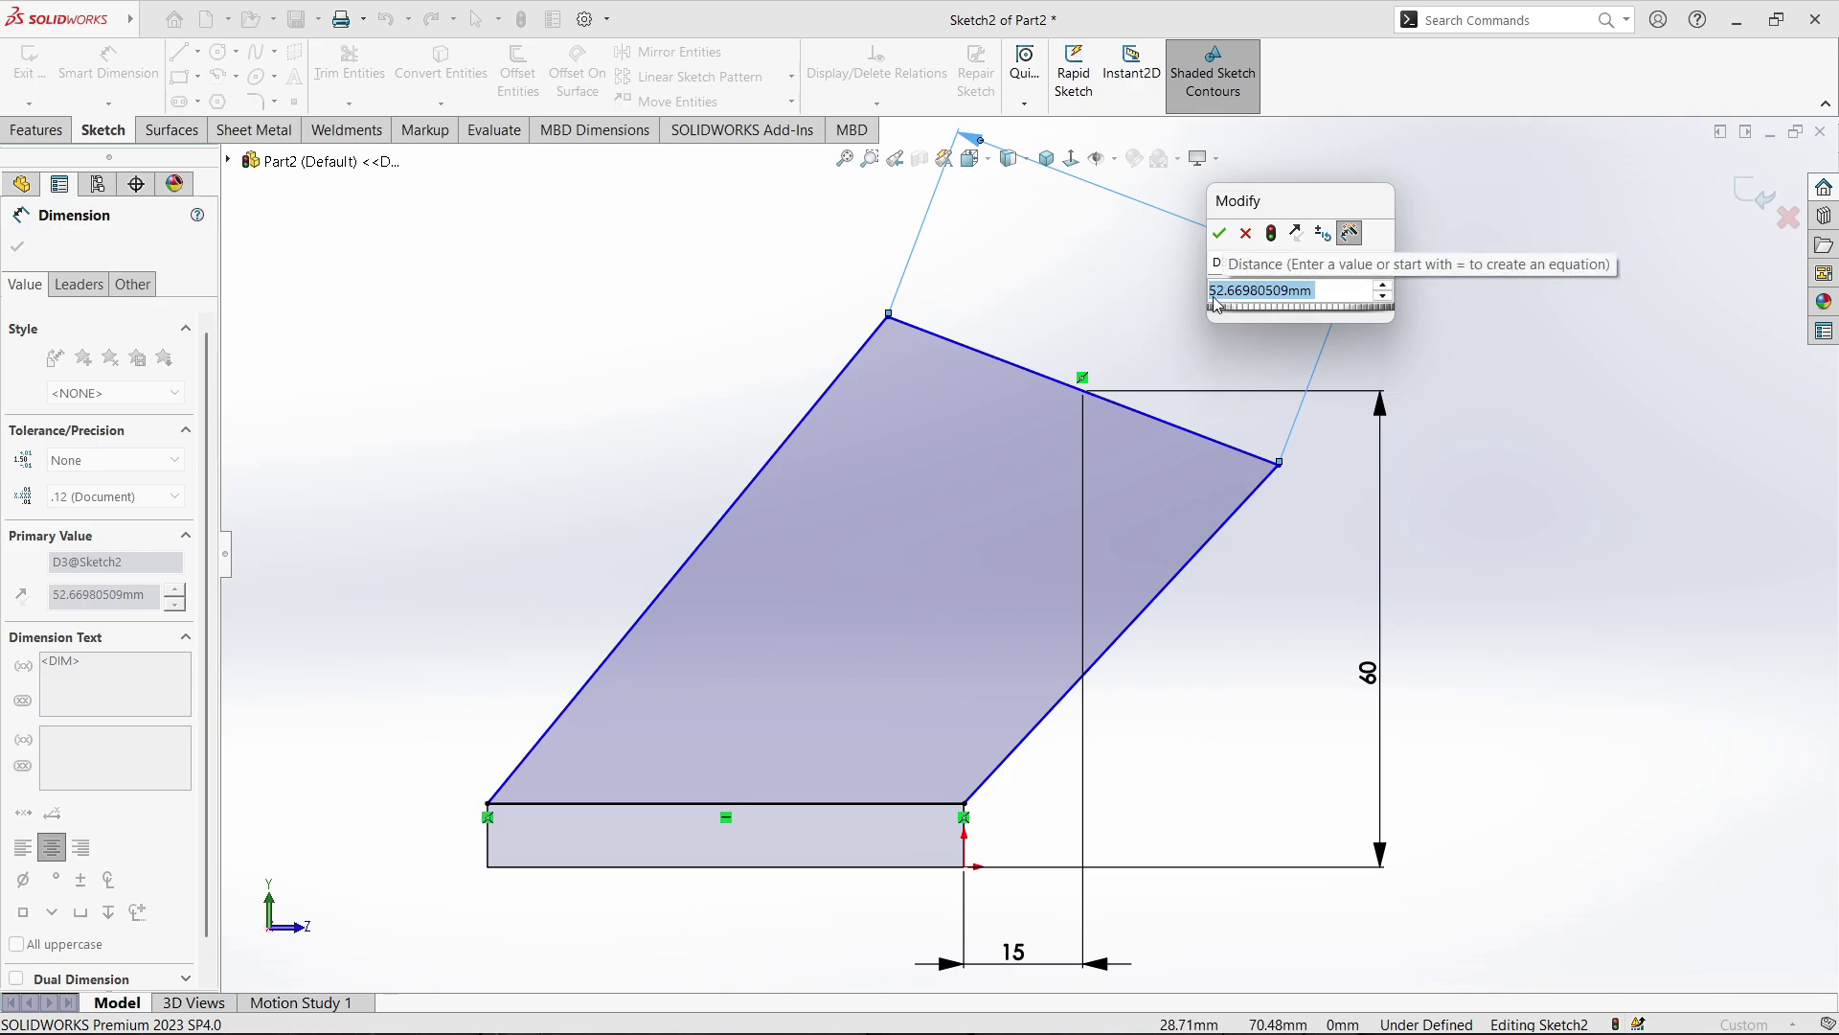
text(30)
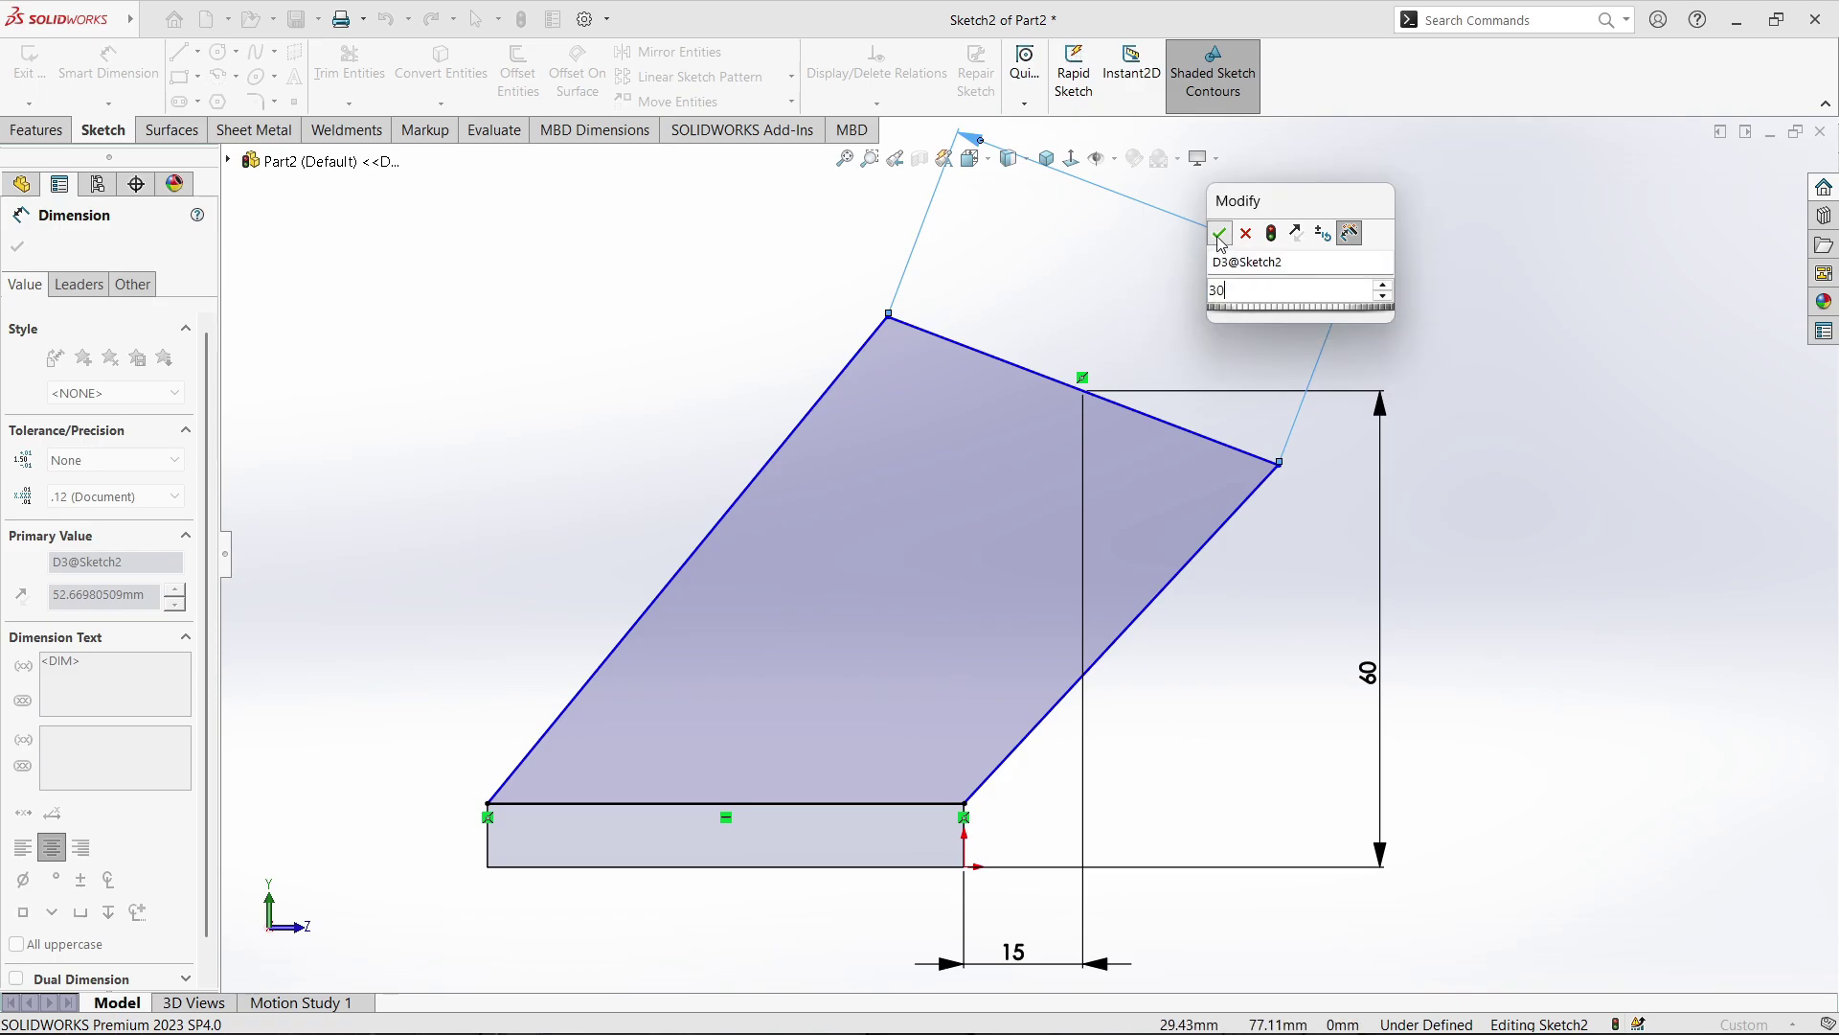
click(1219, 237)
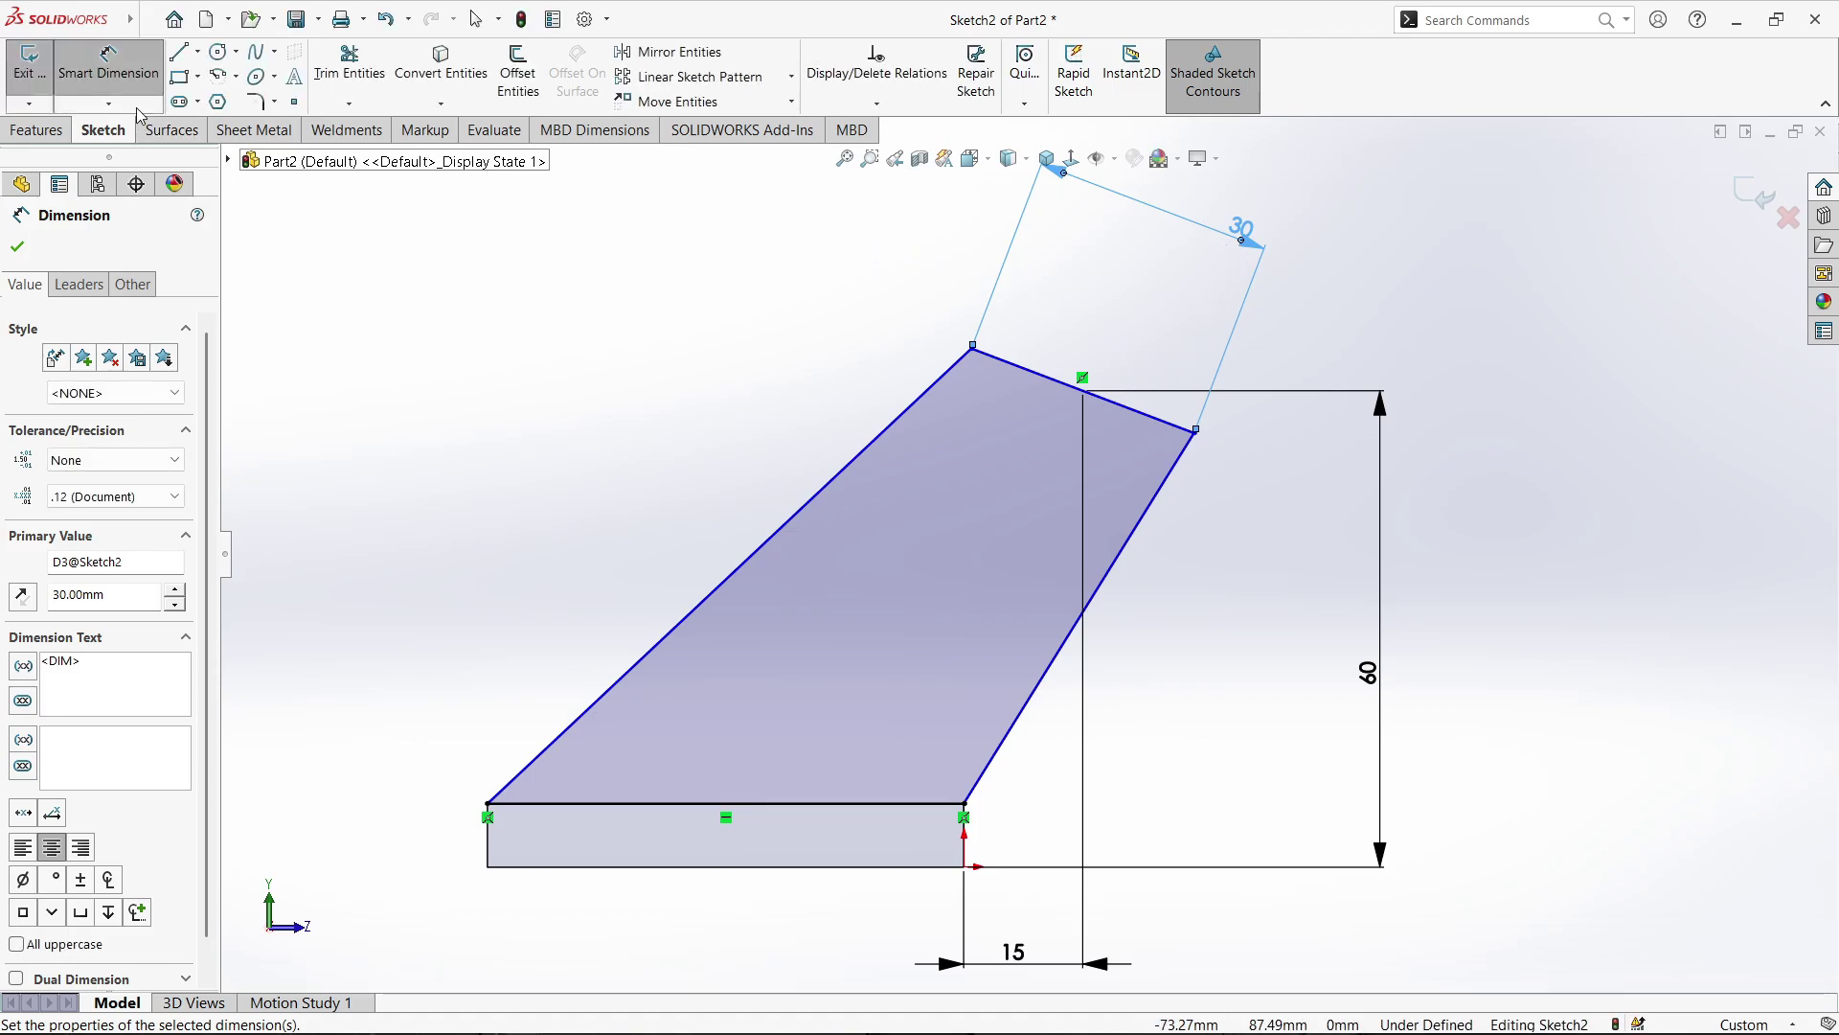
Draw a horizontal centerline about 26 mm long outward from the midpoint of the sloped top line
click(196, 52)
click(225, 100)
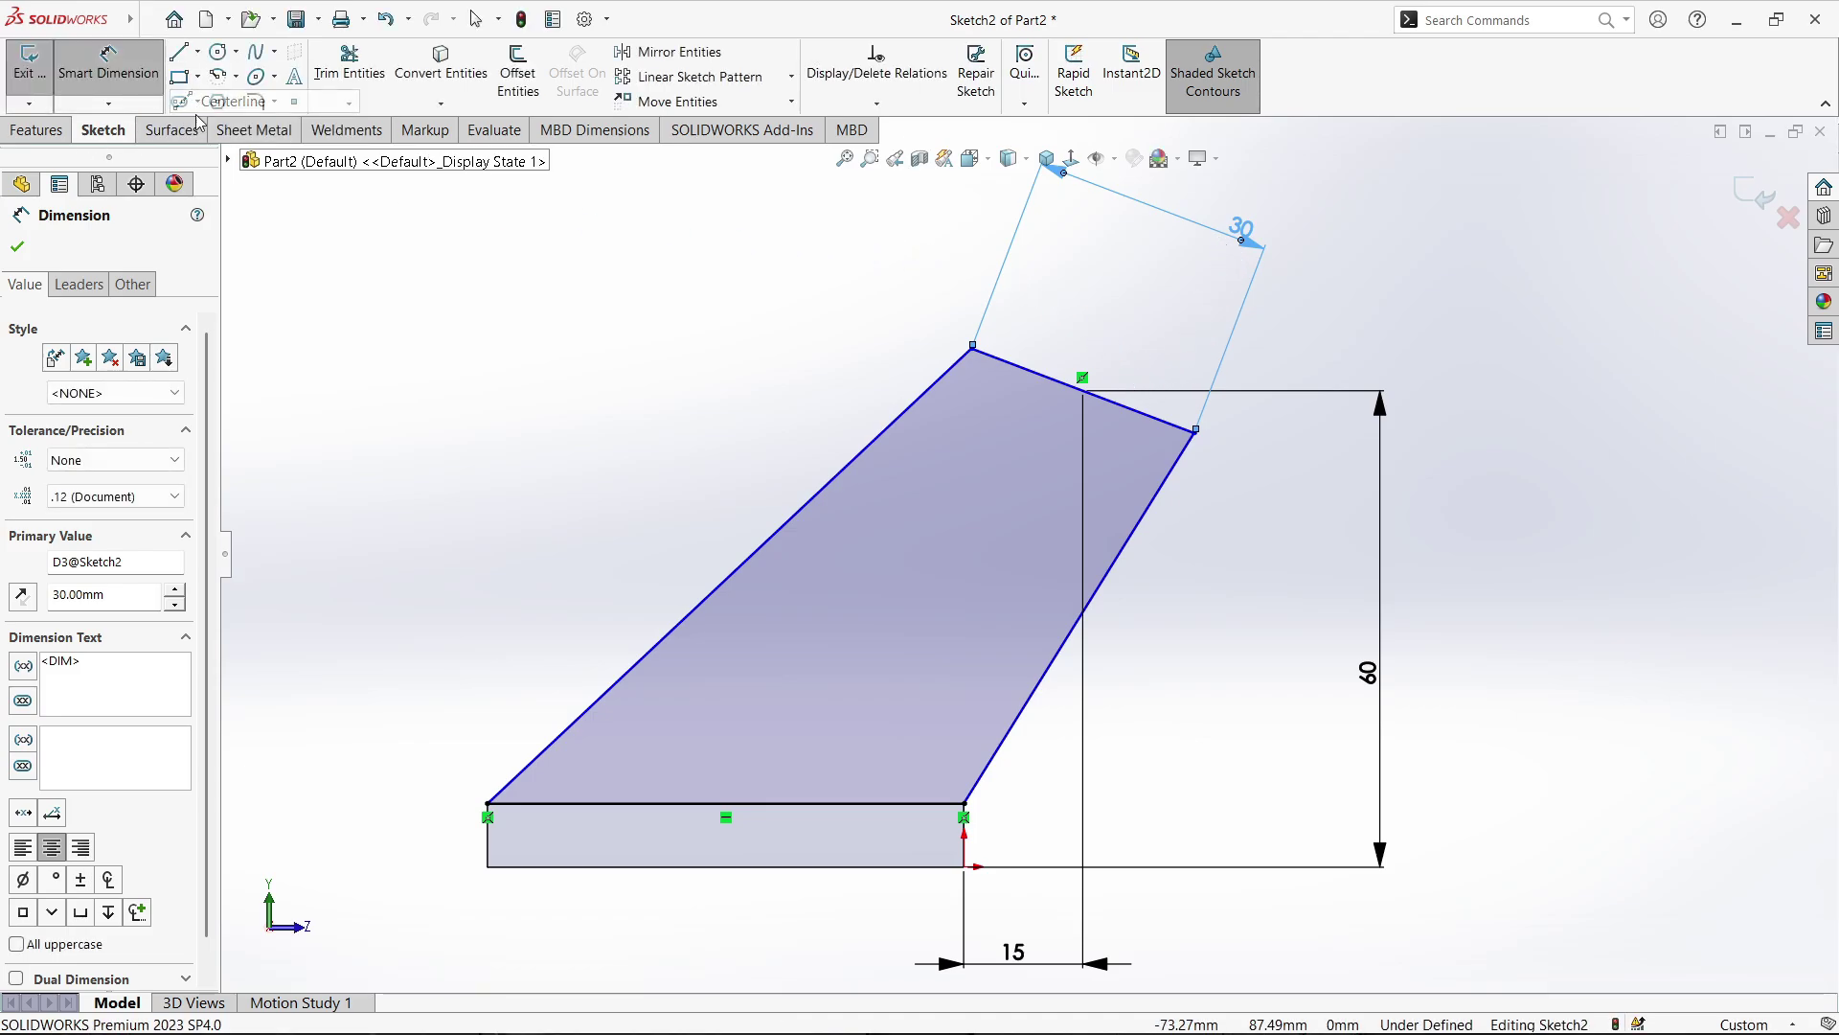
click(1085, 397)
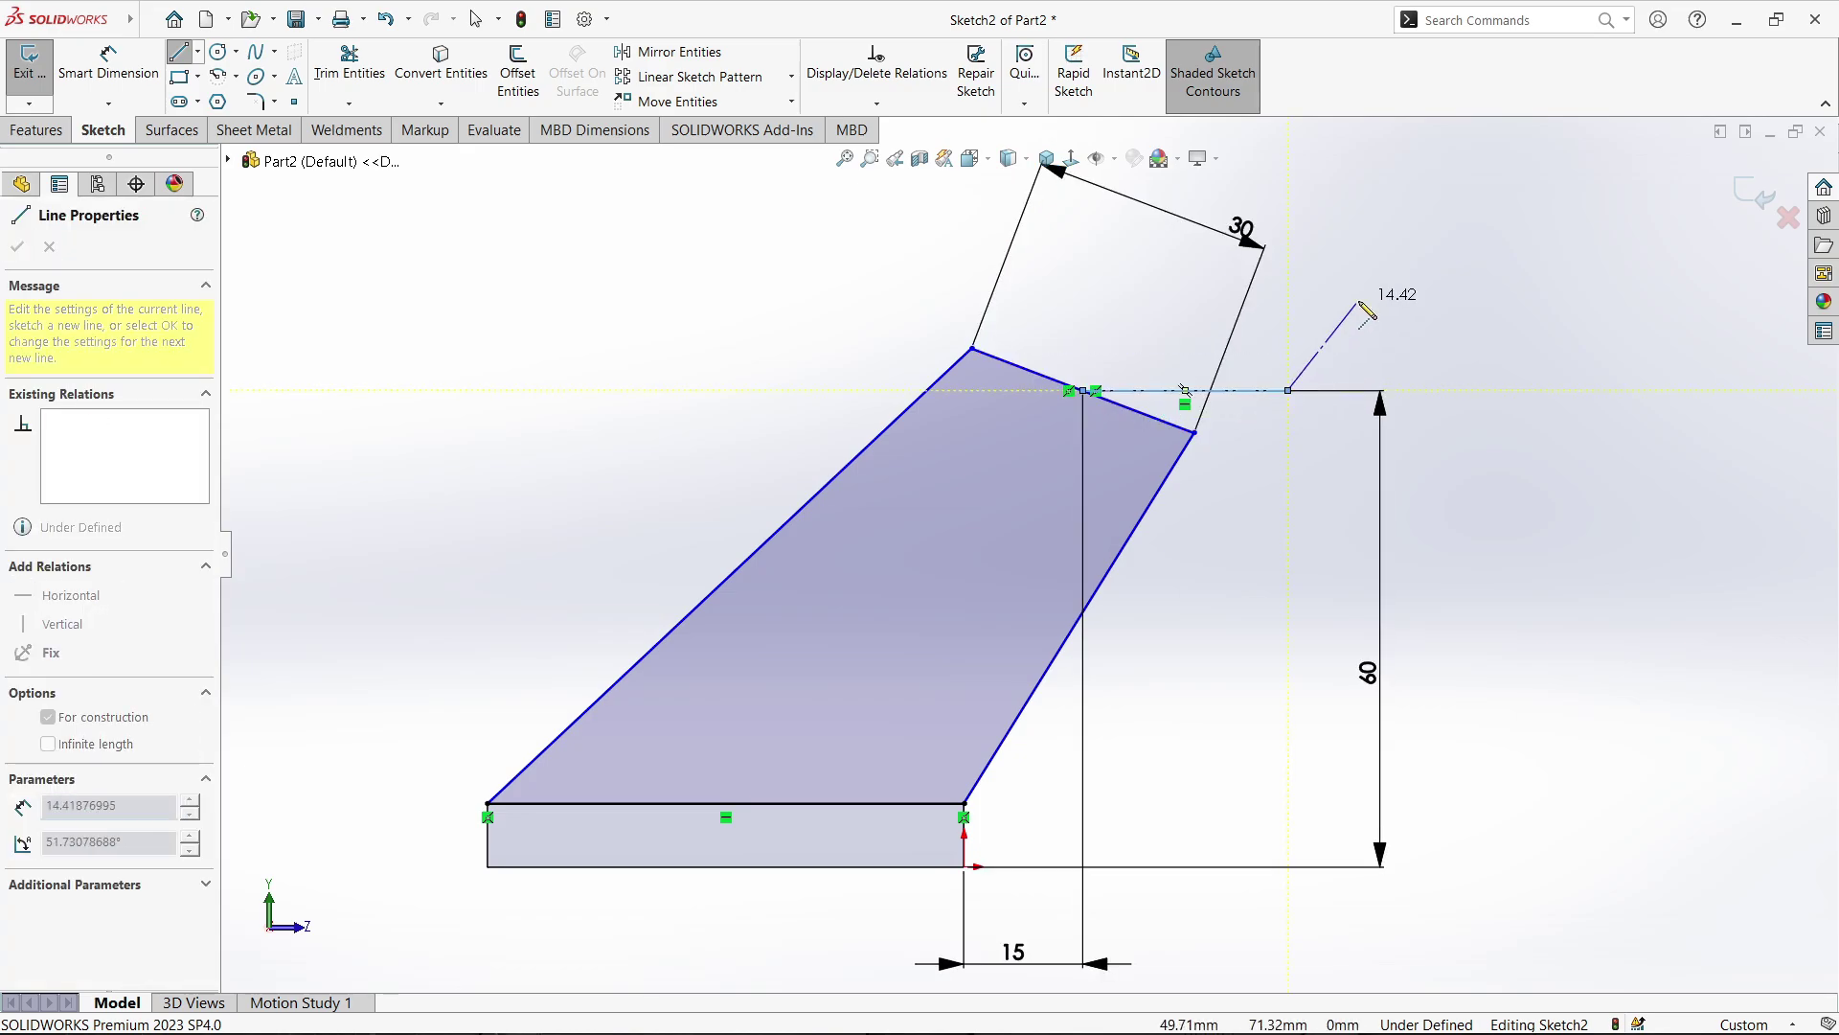
double_click(1288, 391)
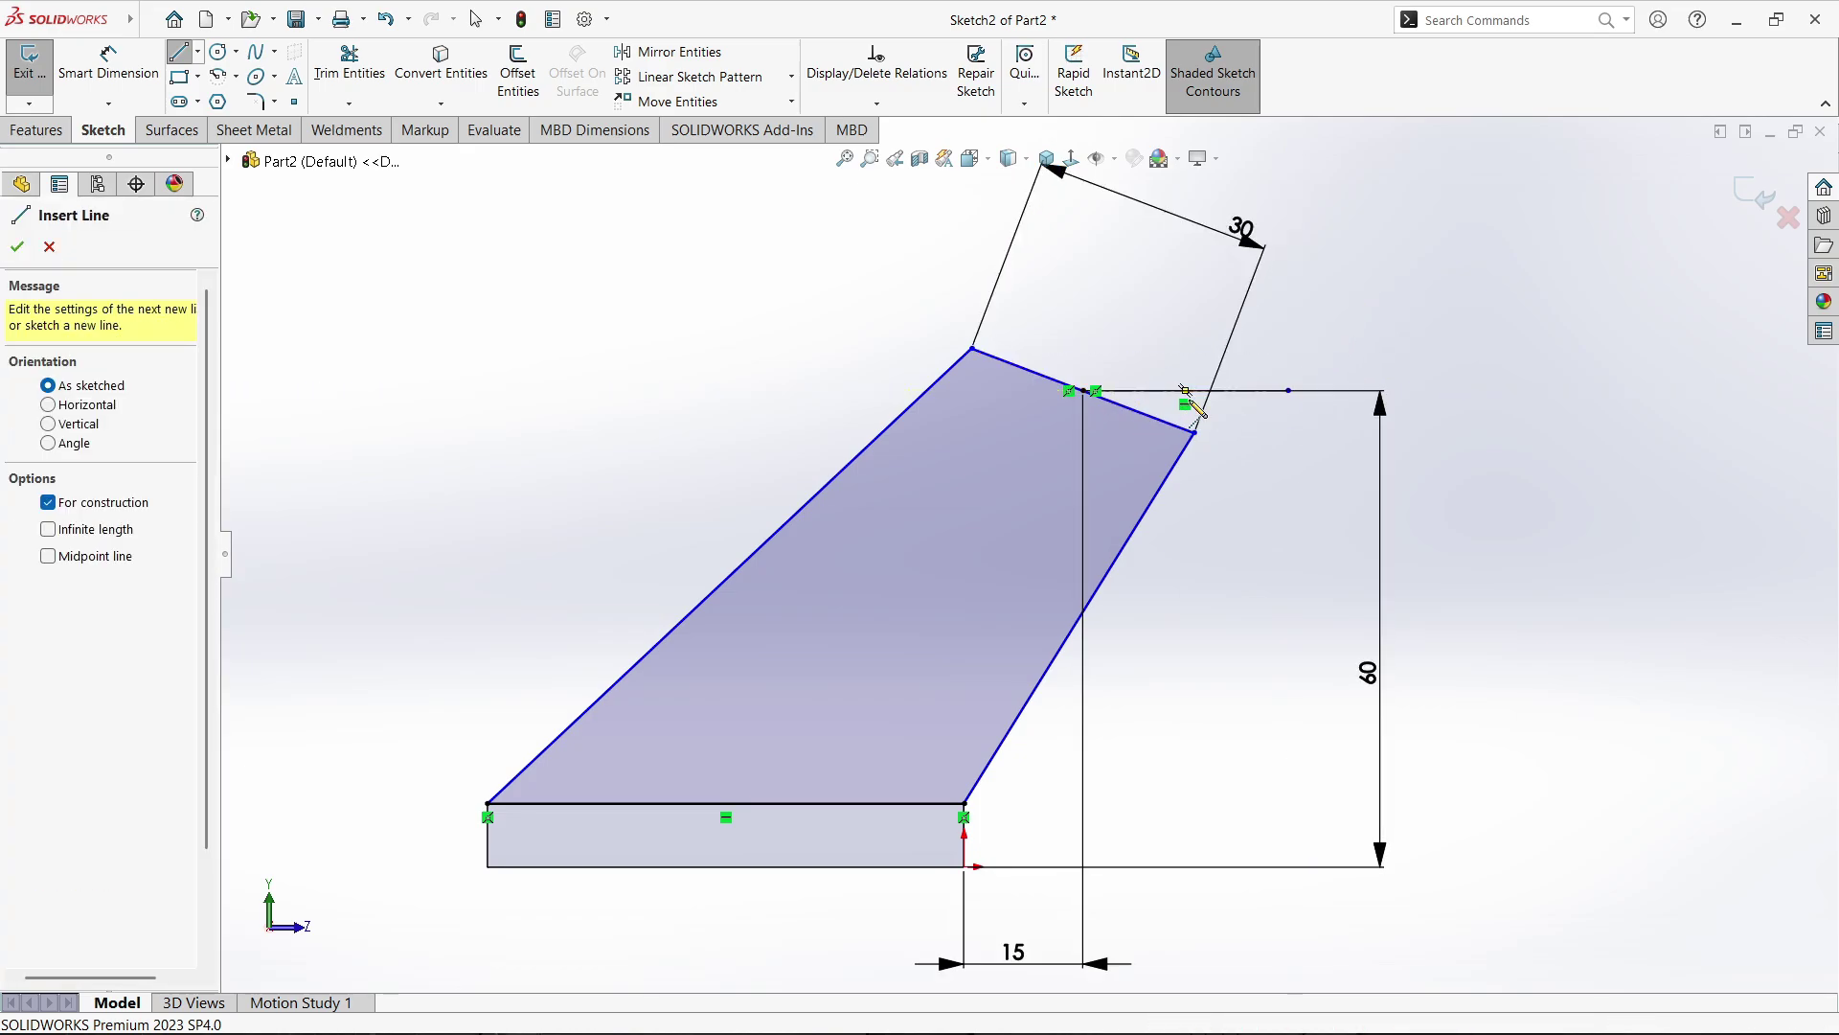
Dimension the angle between the horizontal centerline and the sloped top line as 45 degrees
key(d)
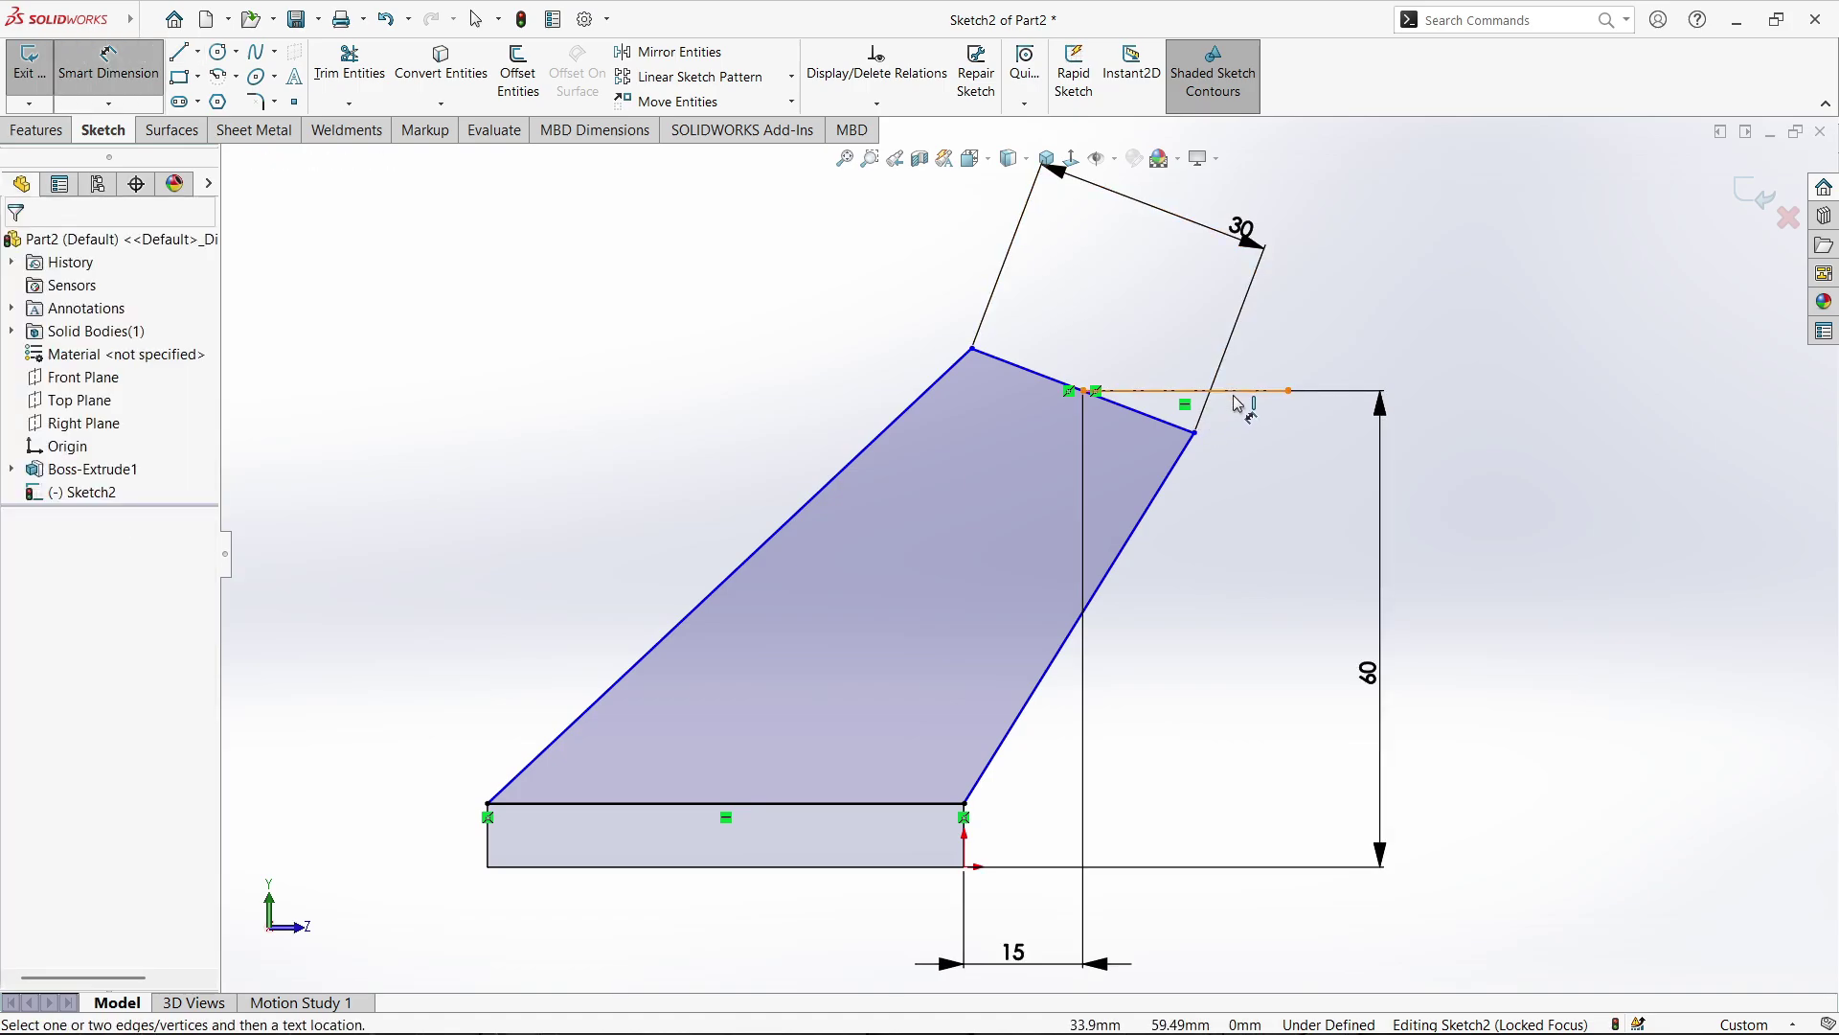
click(1254, 392)
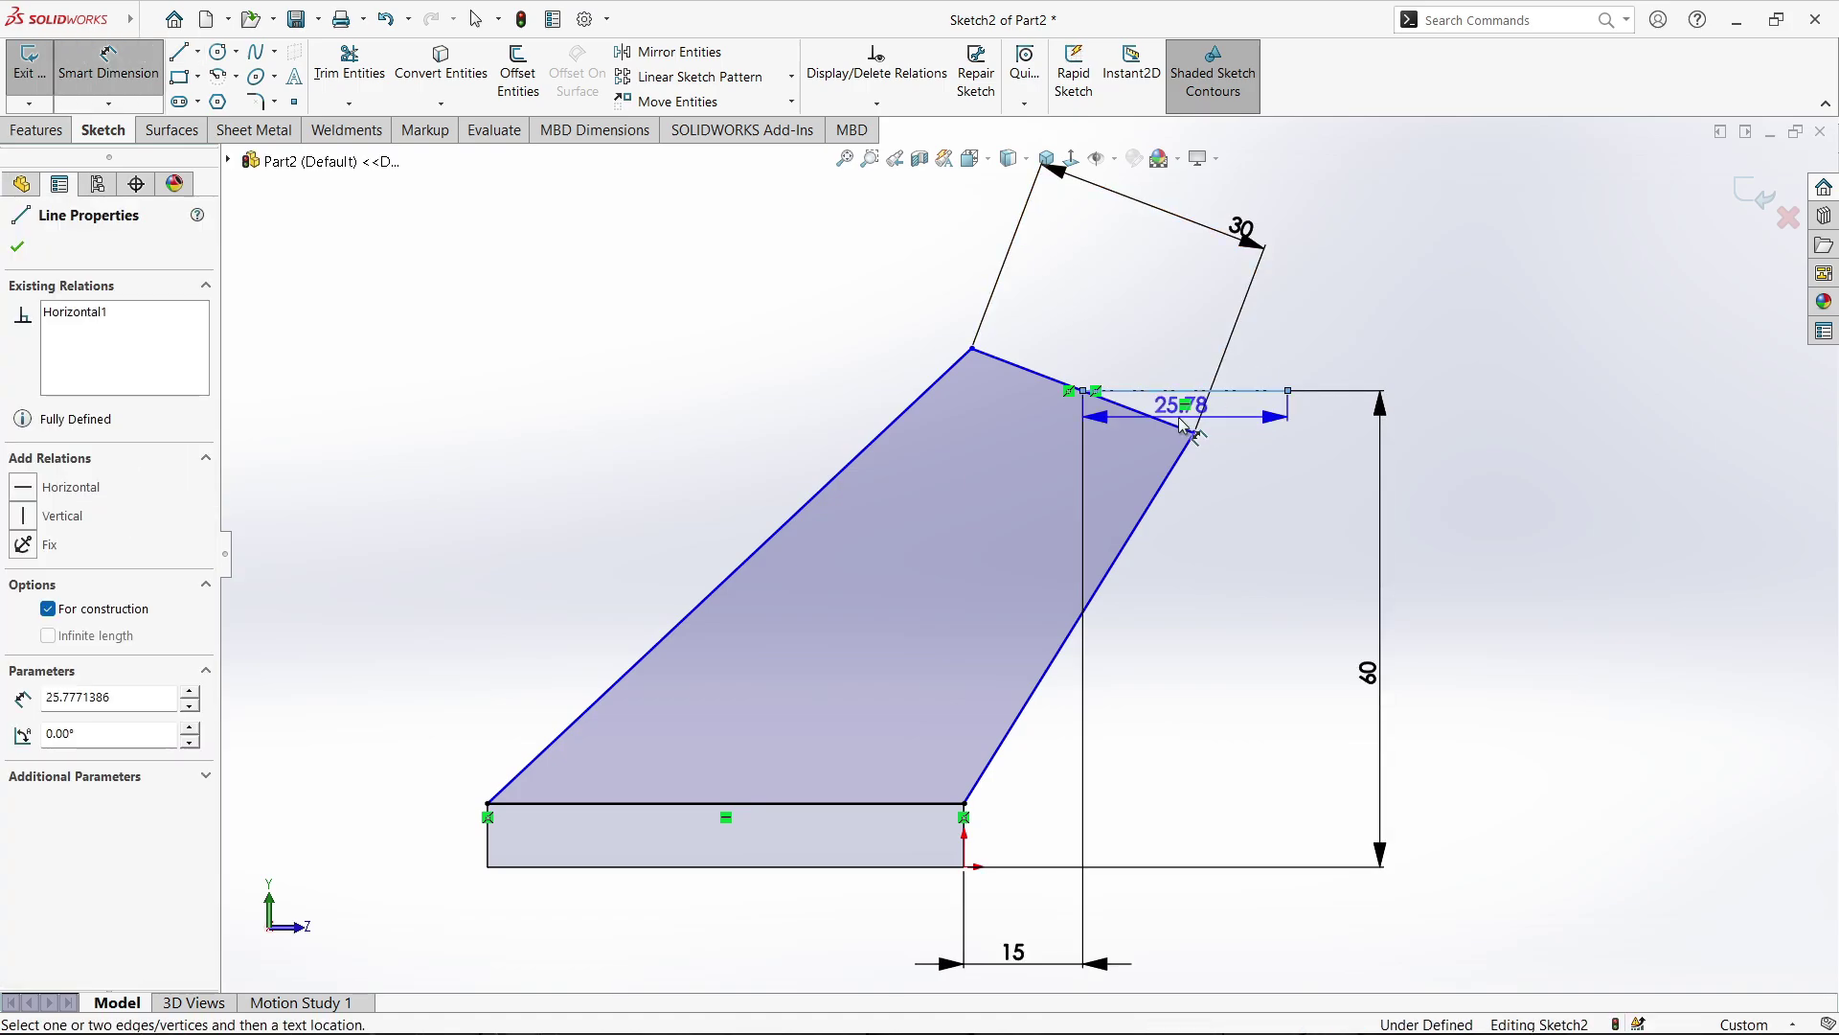
click(1044, 375)
click(1315, 443)
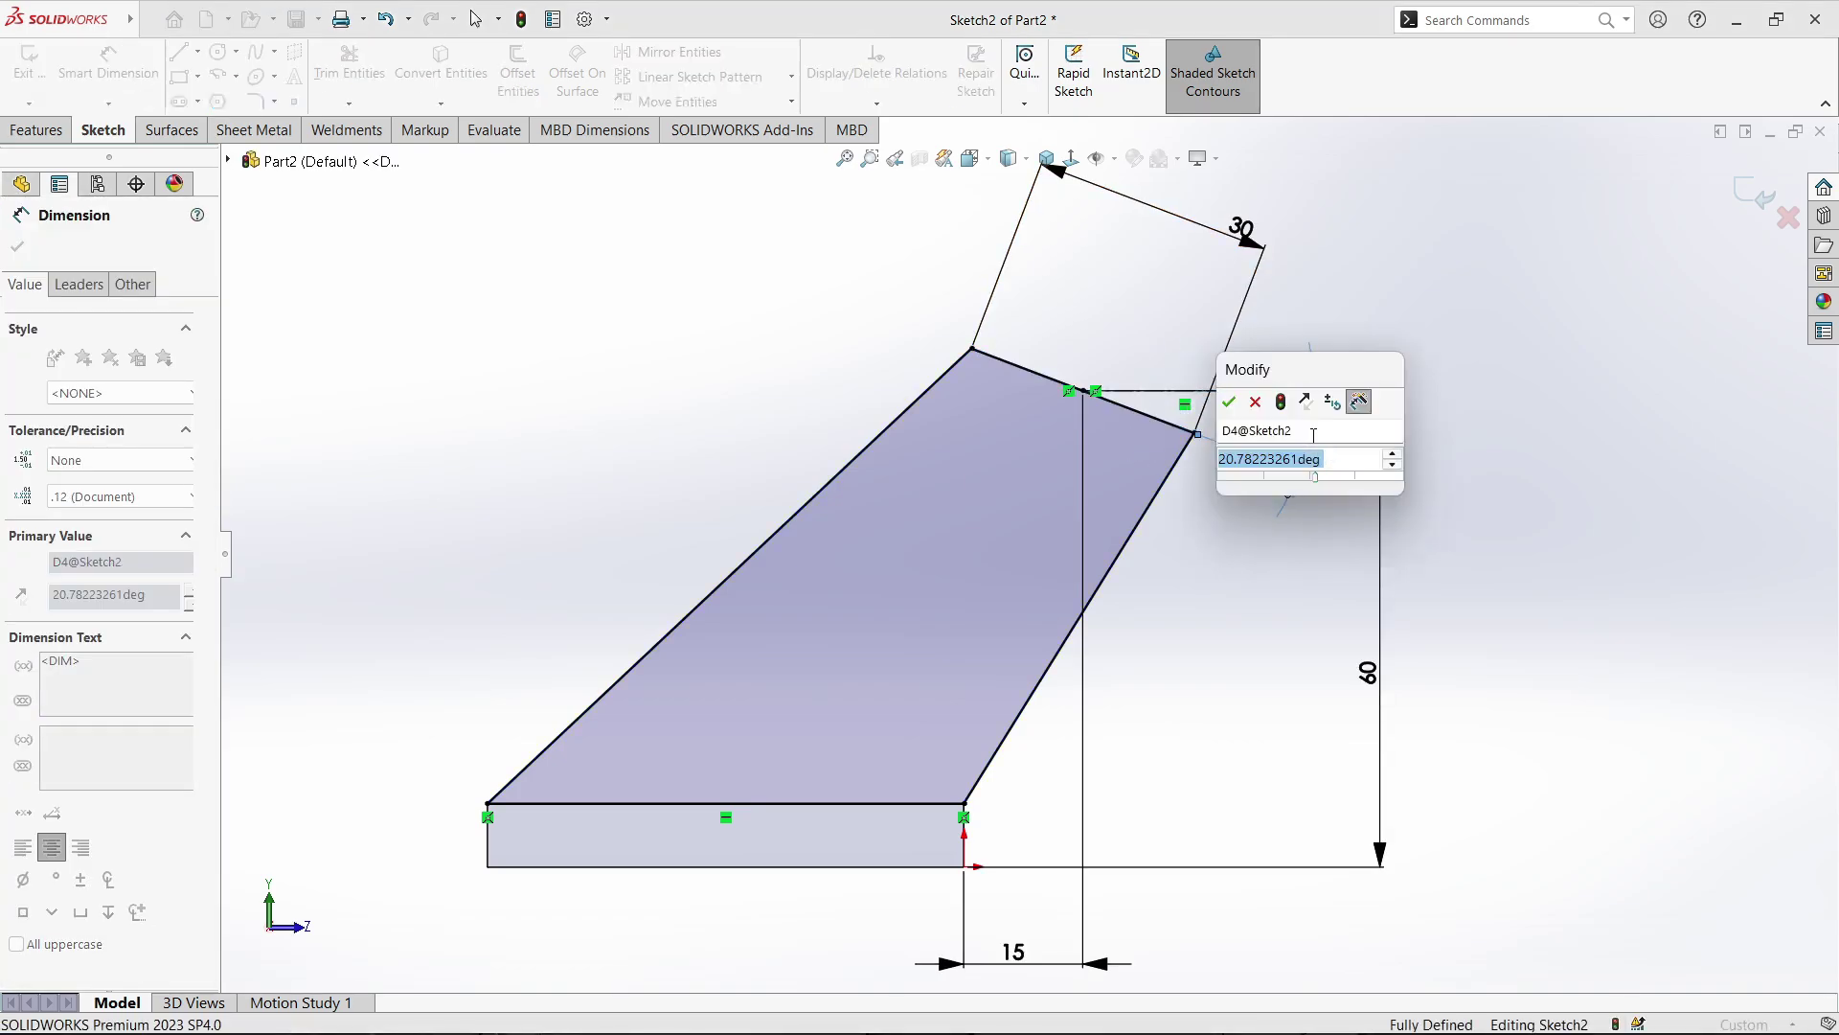
text(45)
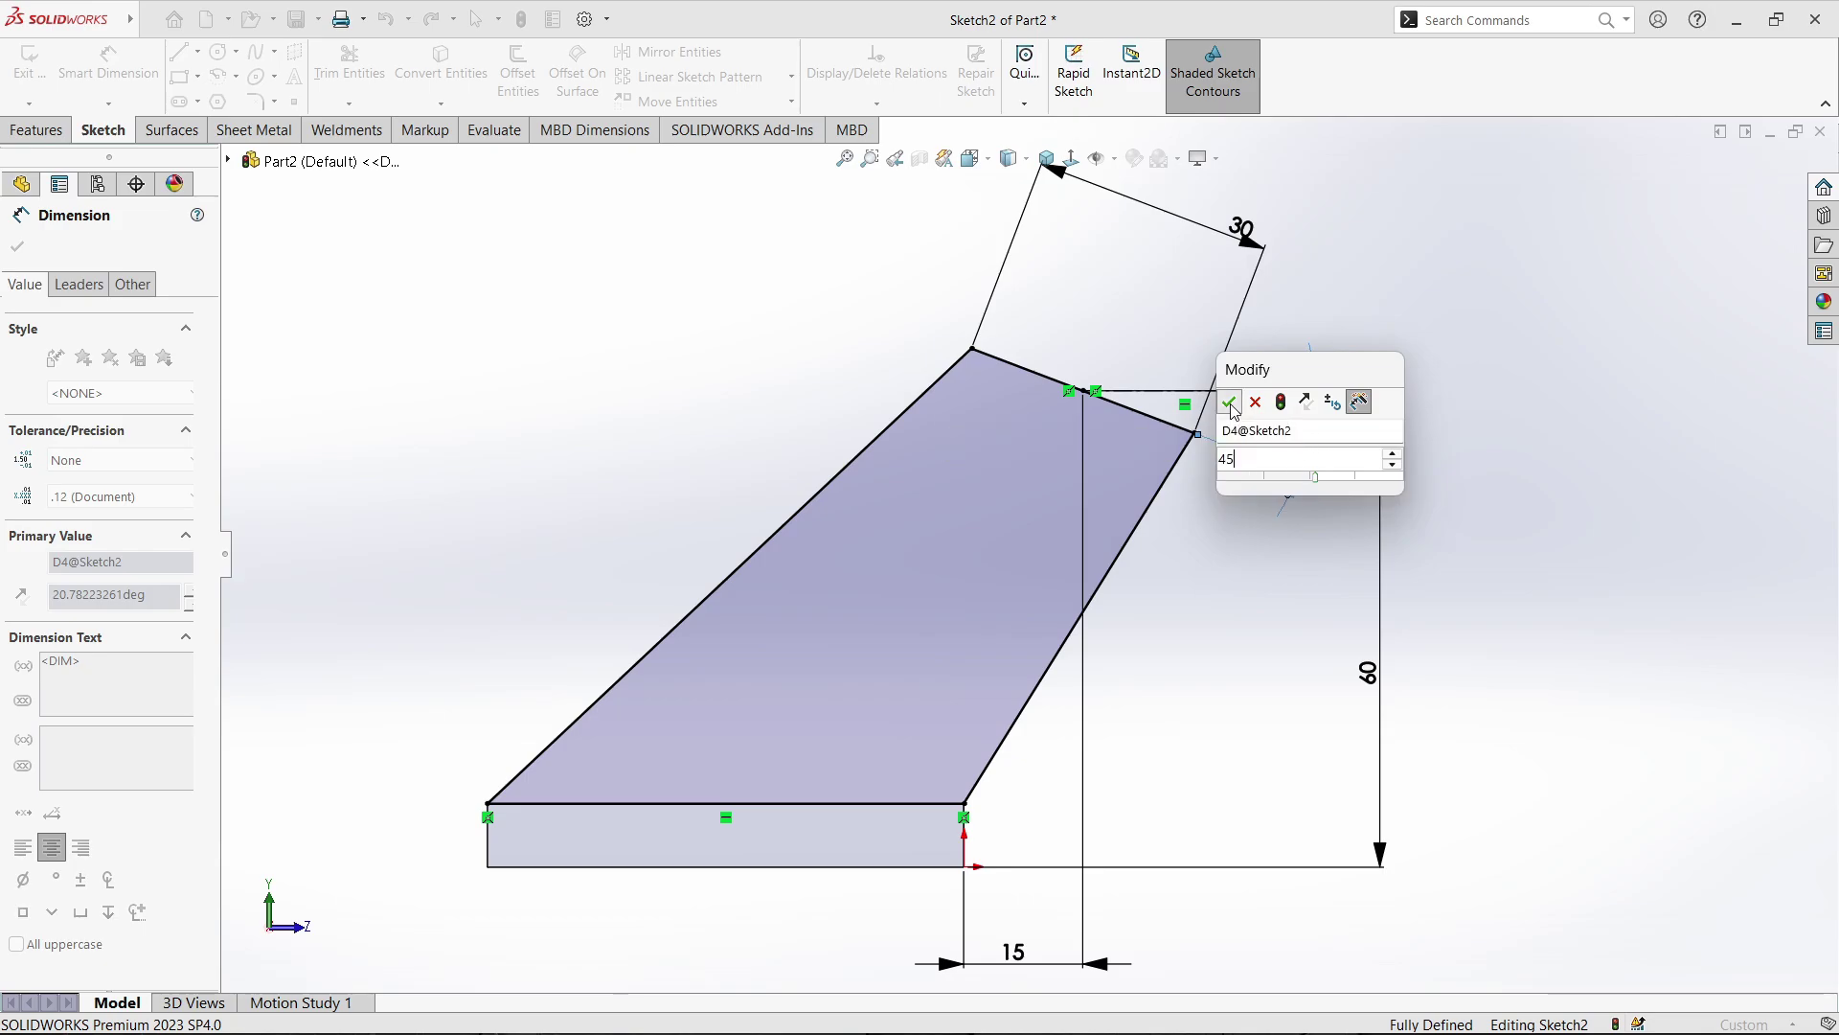
click(1231, 405)
scroll(1170, 383, up, 3)
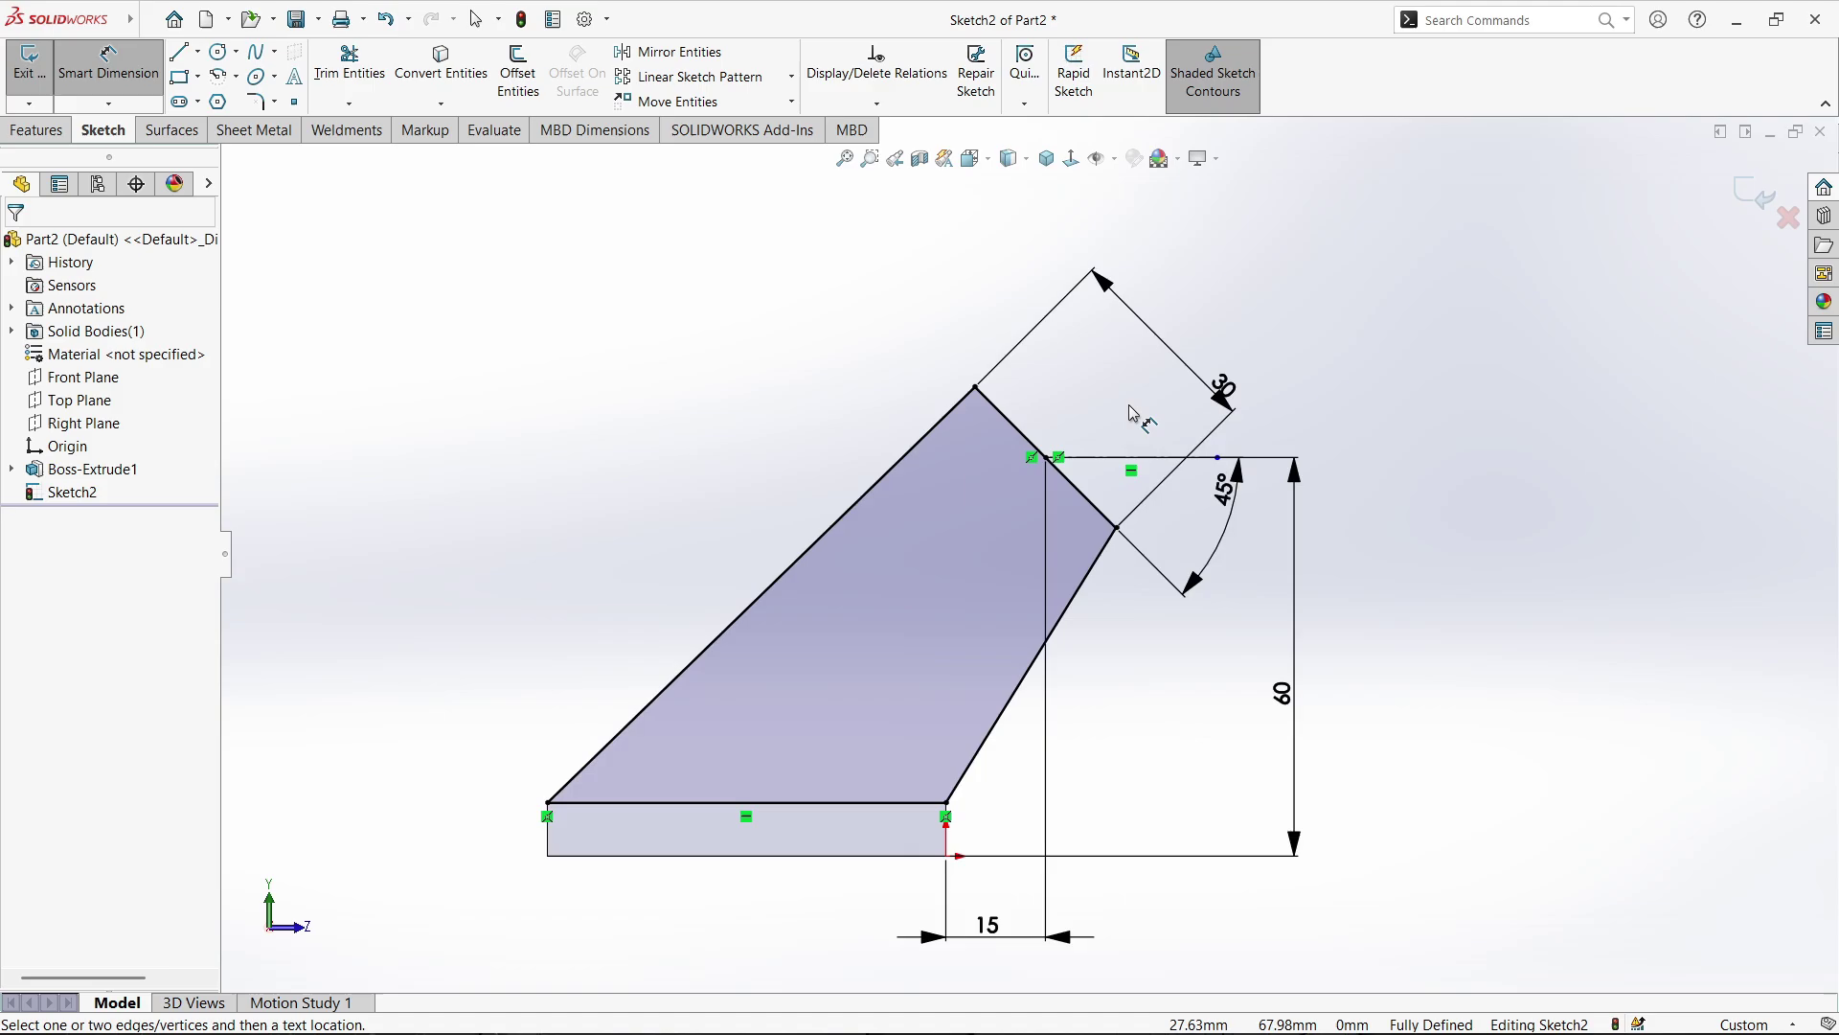
Extrude the web profile as a 7 mm blind boss in the reversed direction over the plate, merged with it, and view it isometrically
click(36, 130)
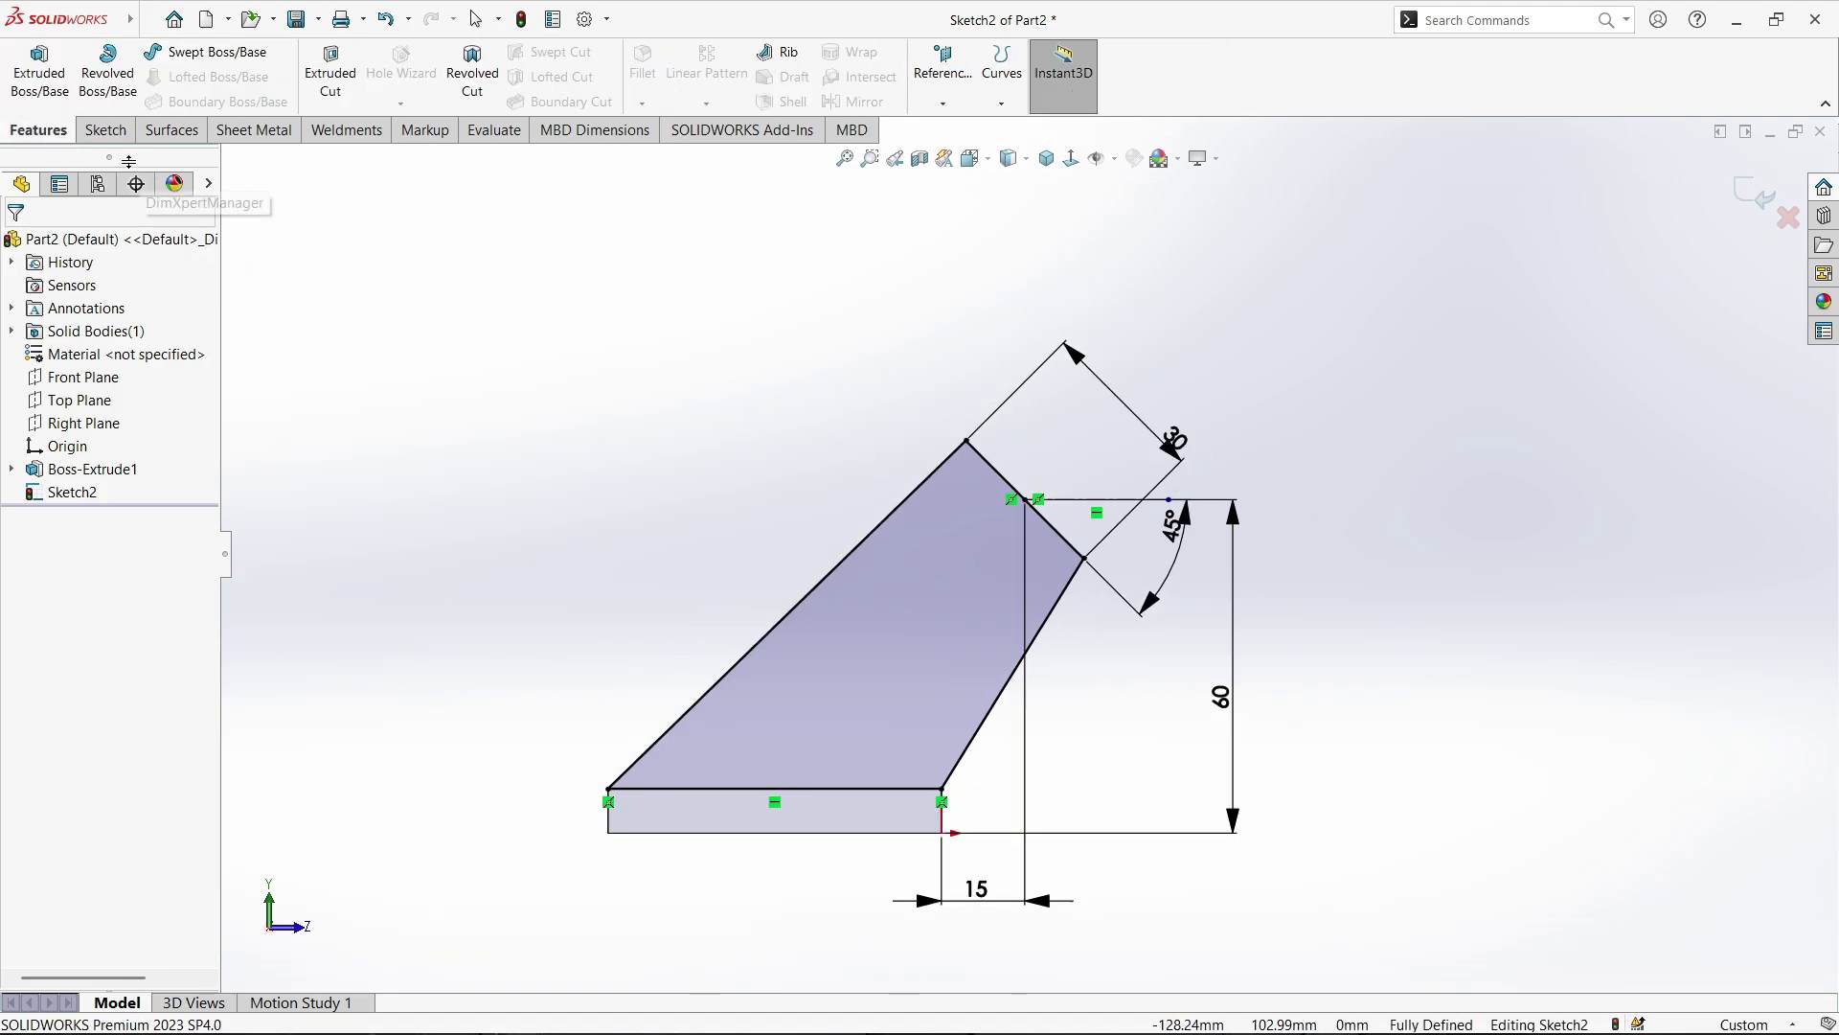
click(38, 72)
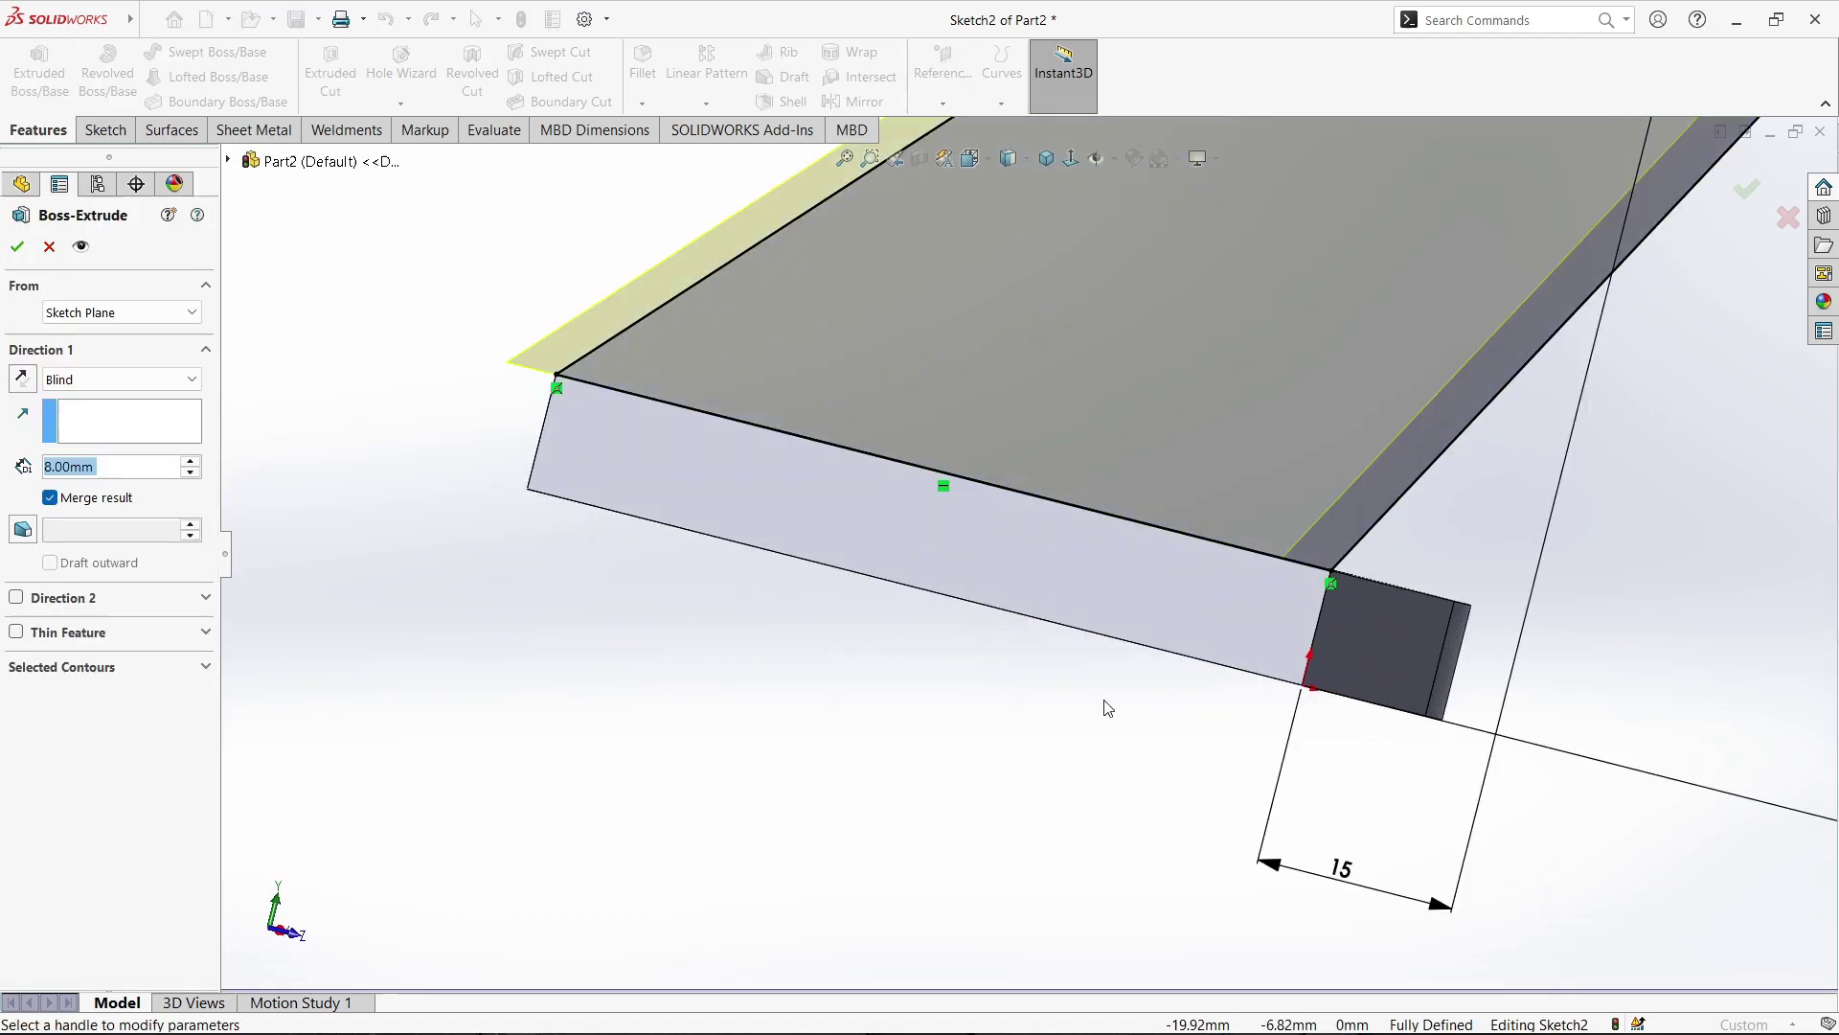
click(22, 379)
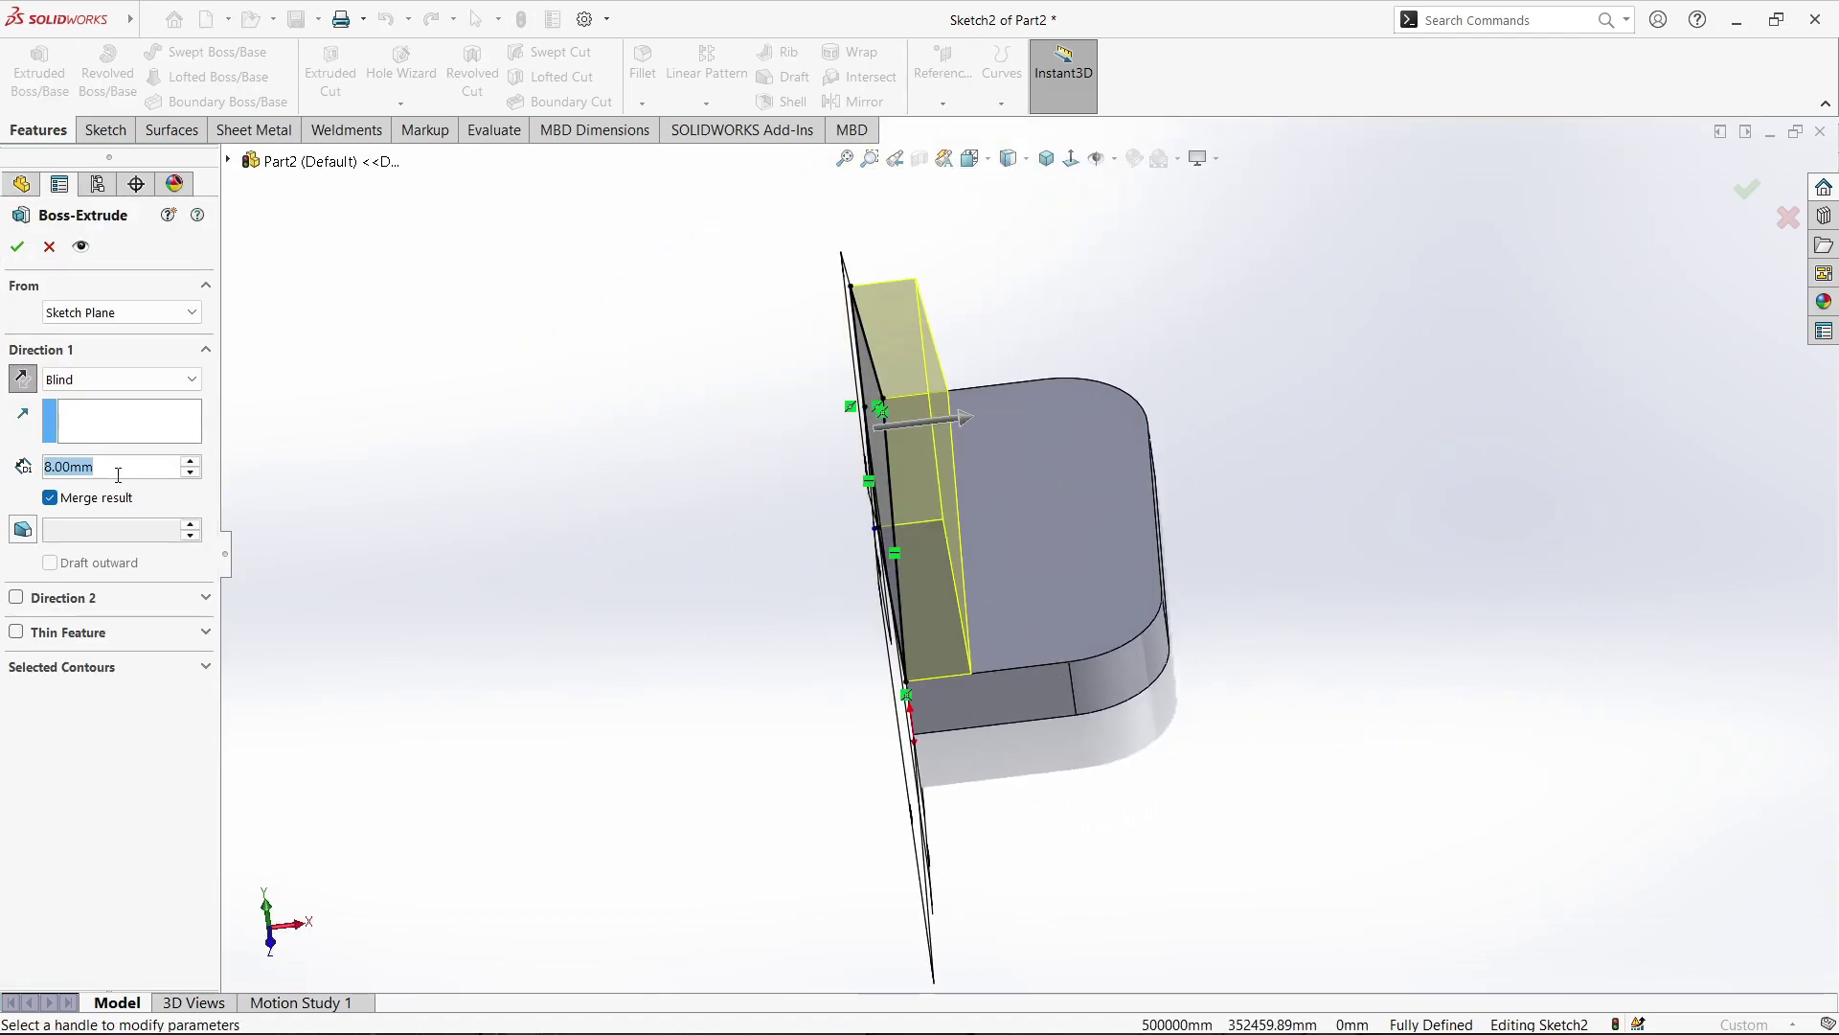
text(7)
key(Return)
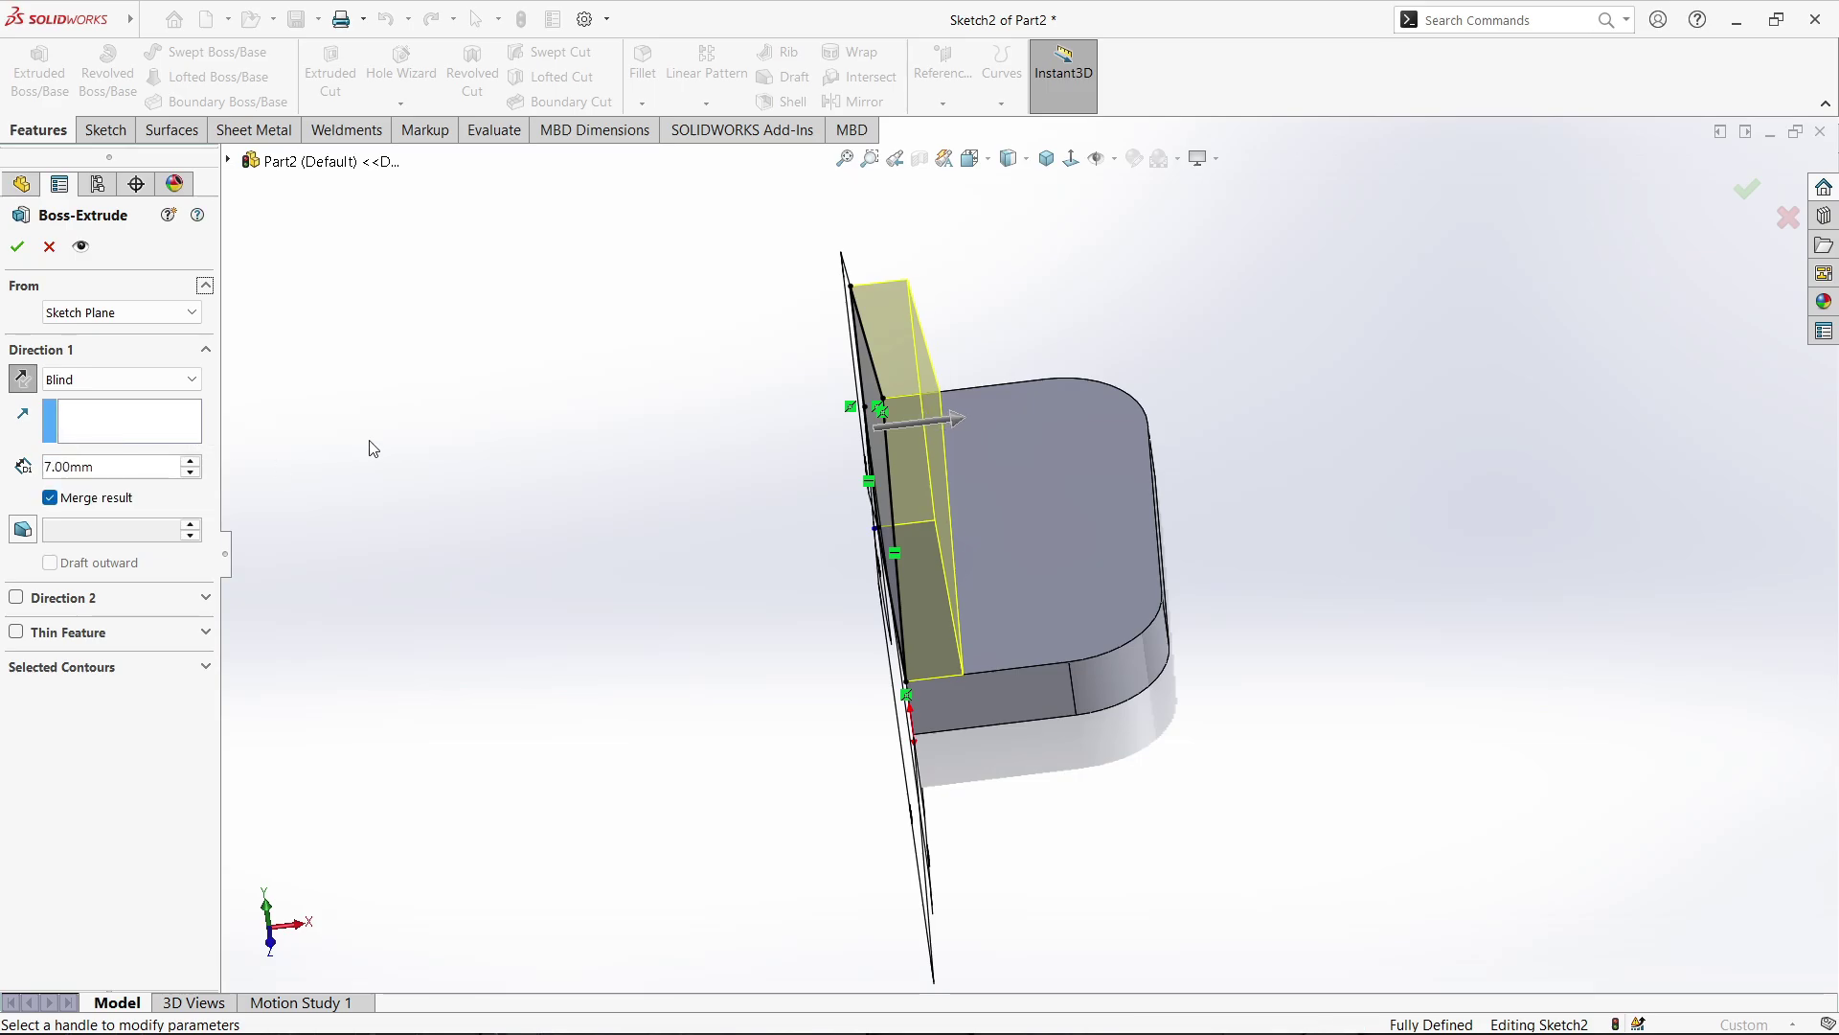
click(26, 250)
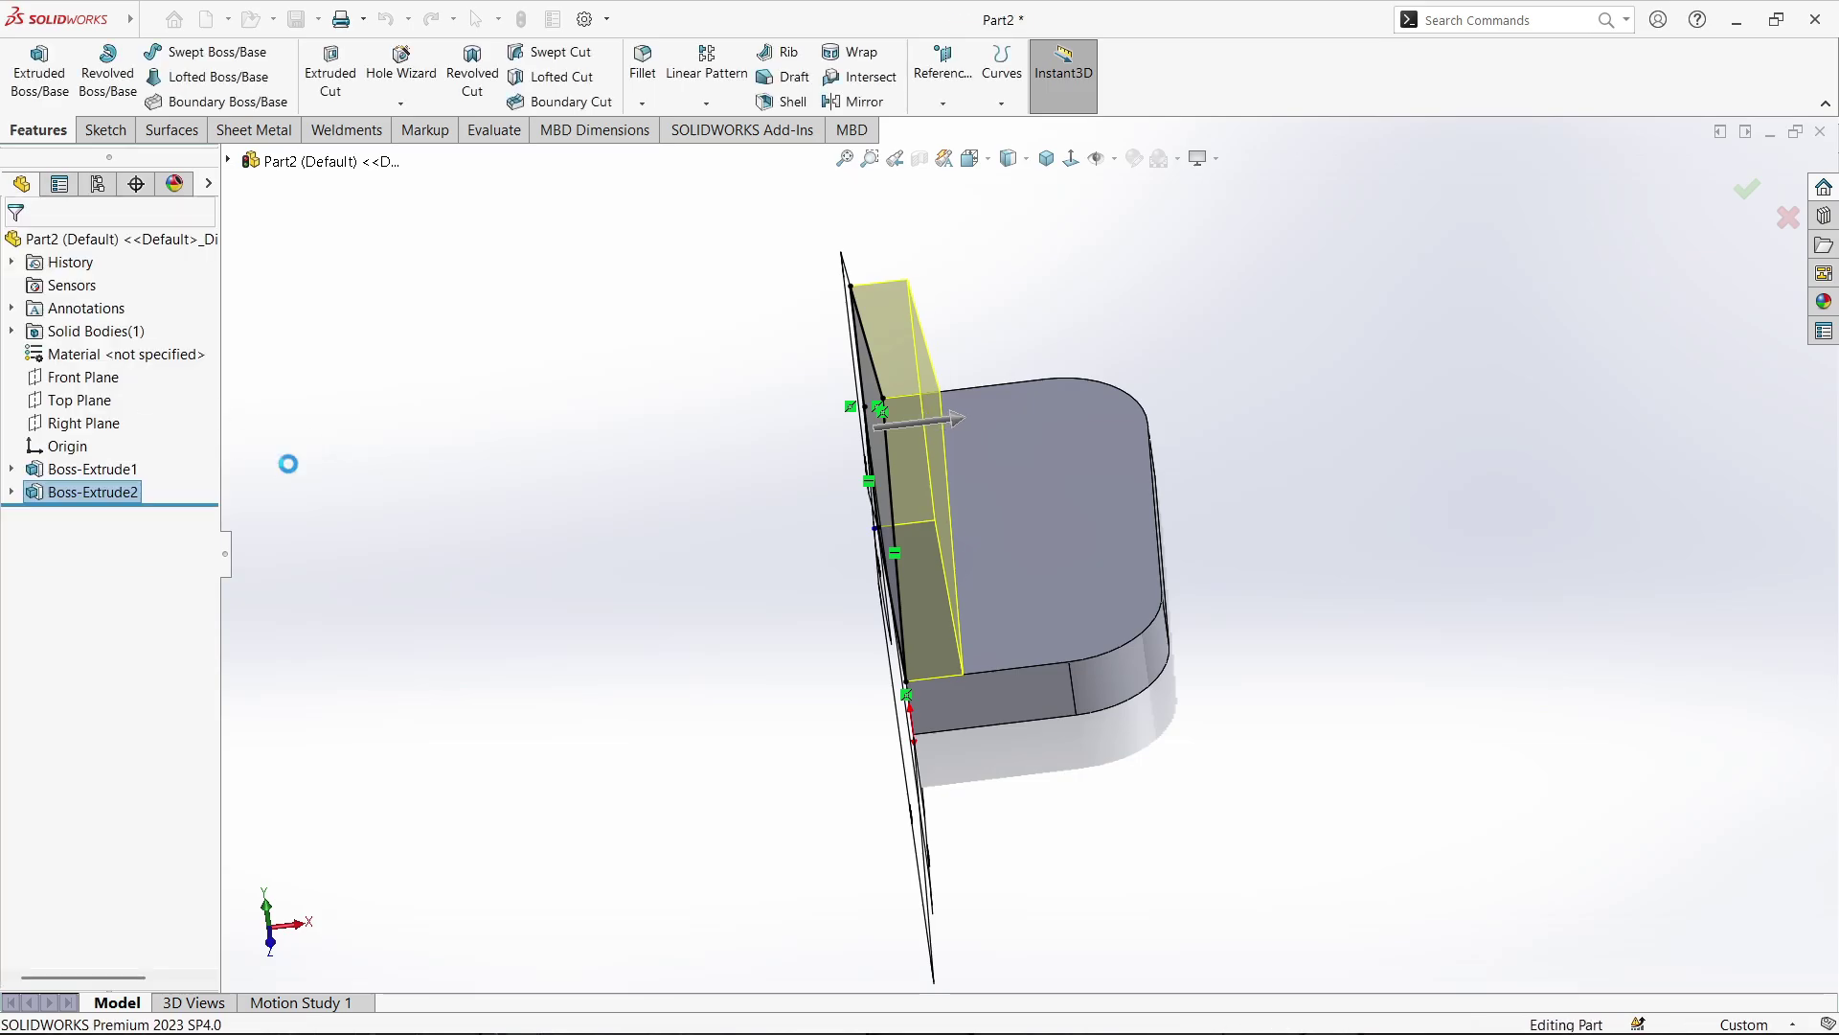
middle_drag(287, 460, 1121, 481)
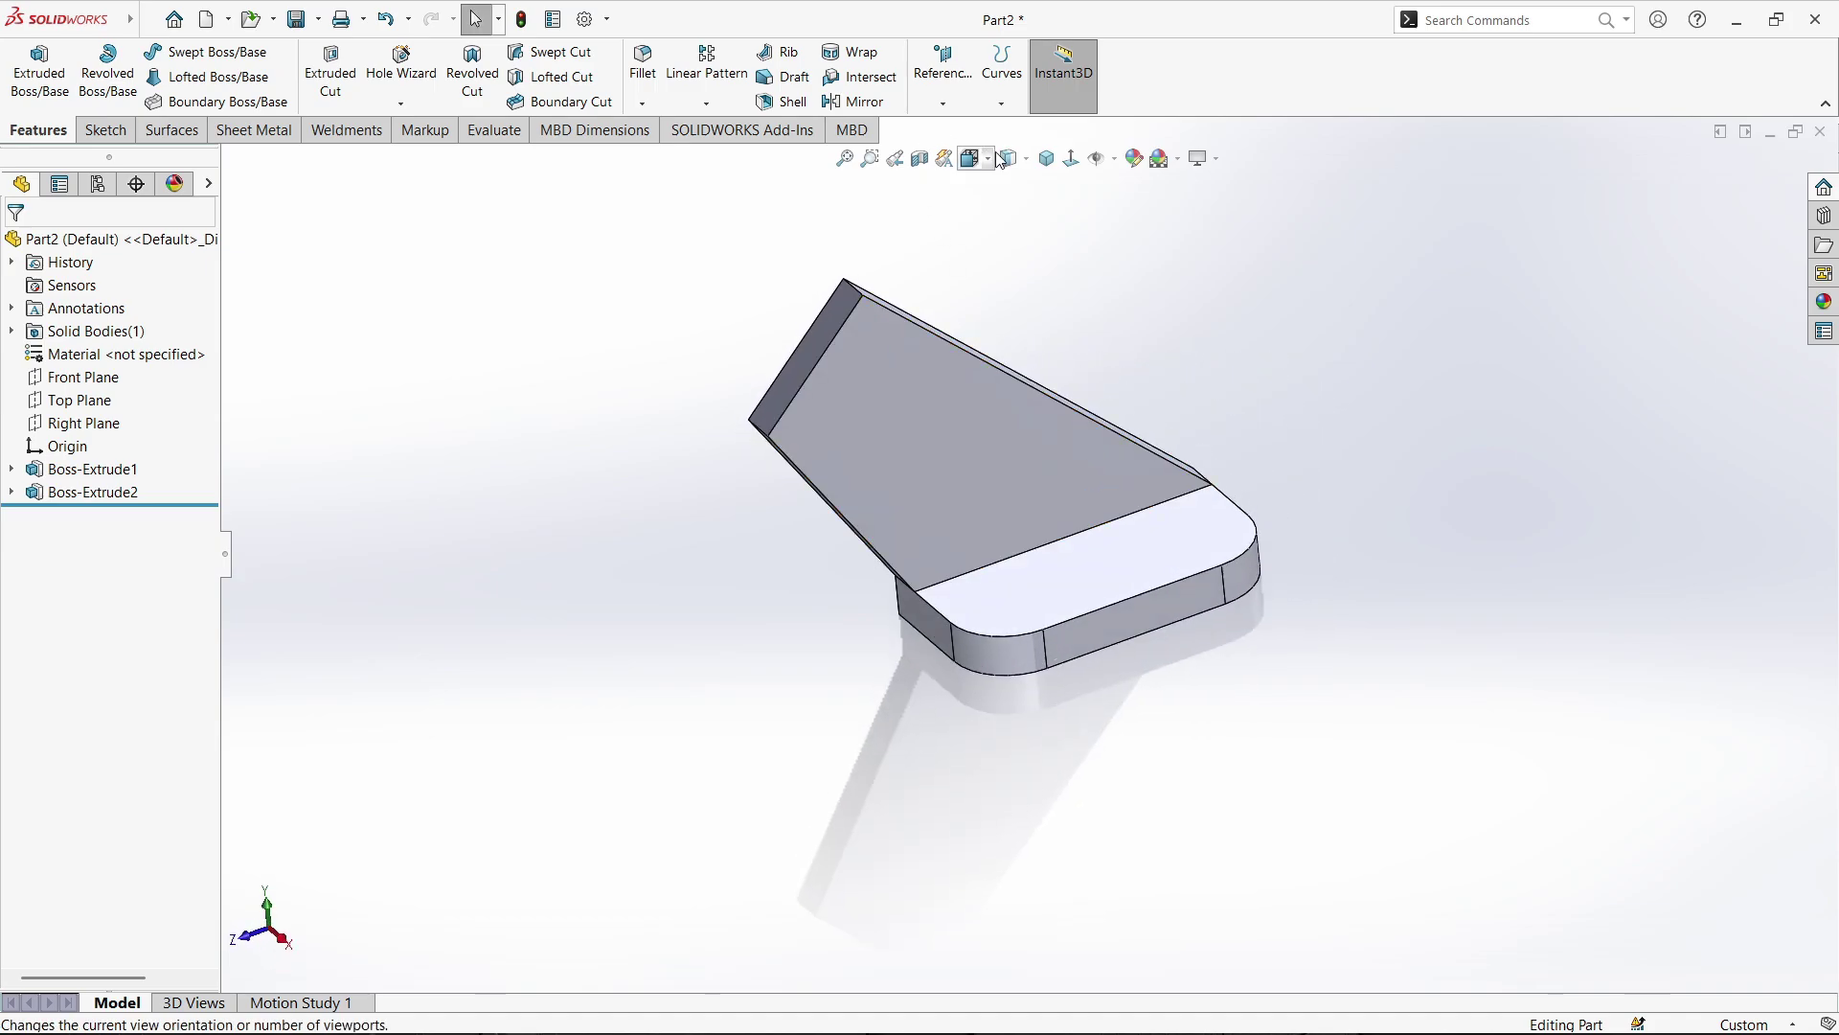
click(1046, 158)
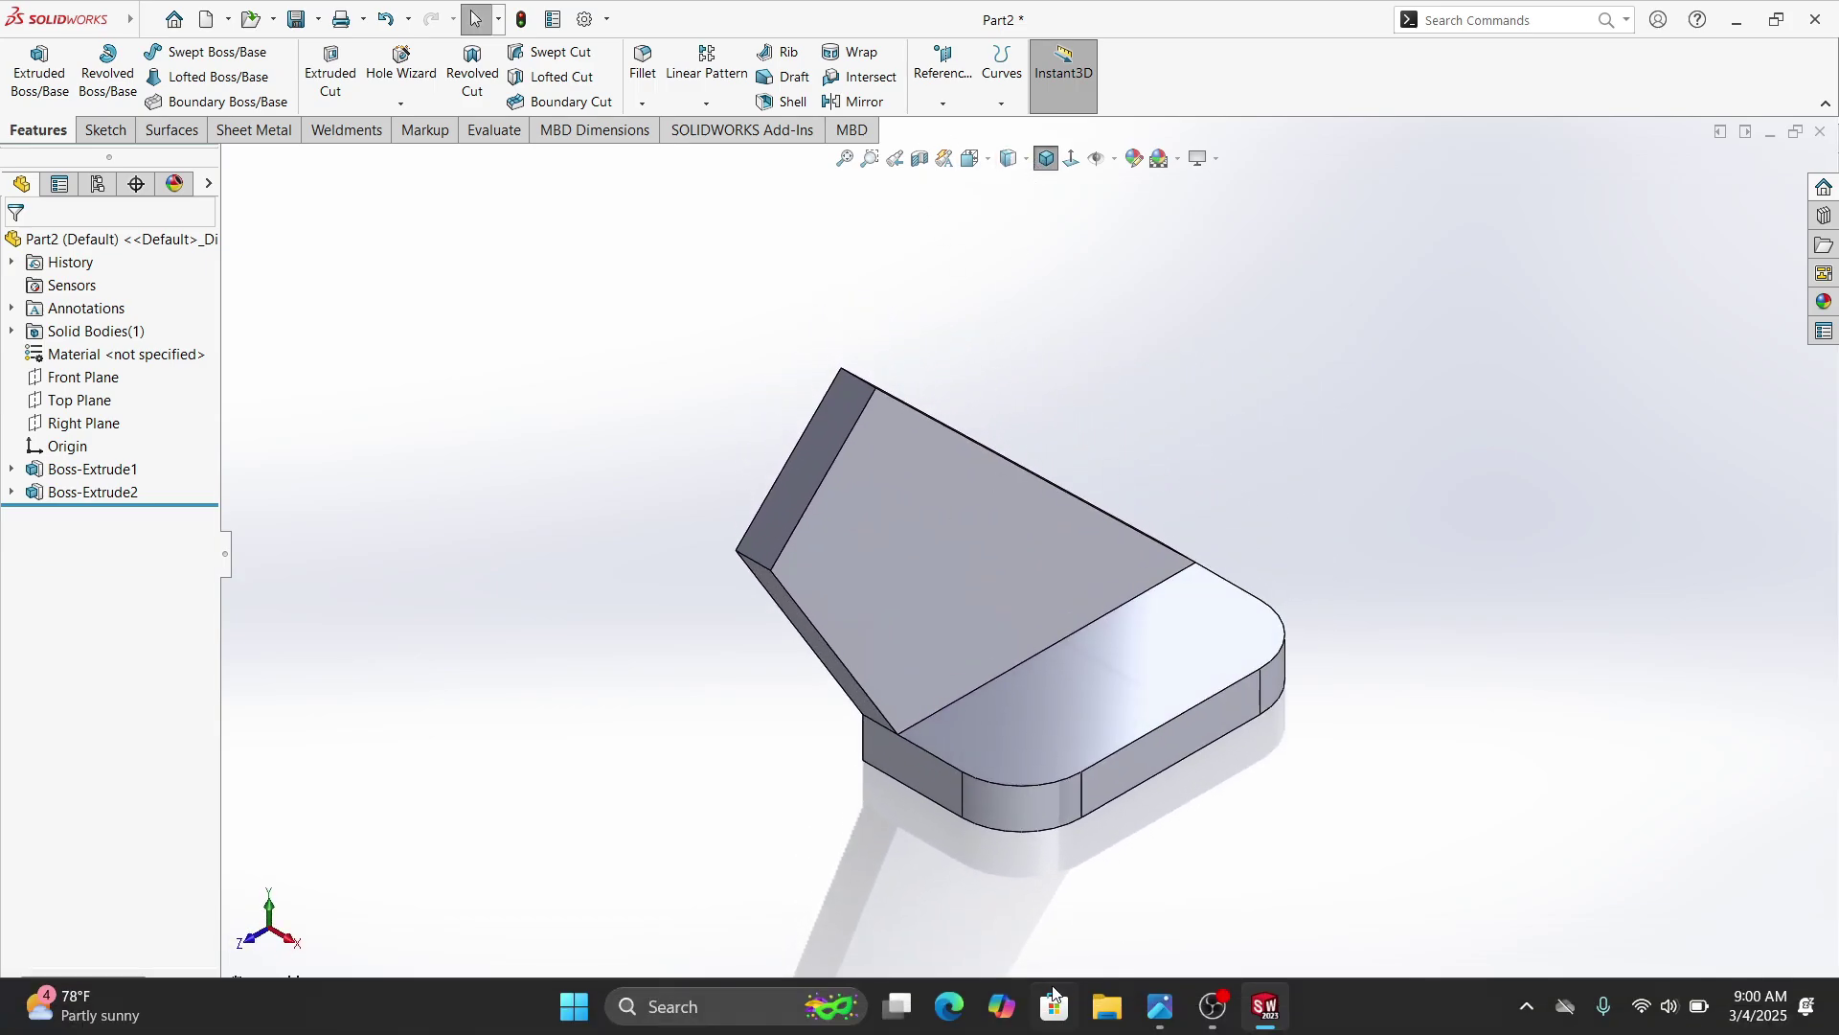
Check the Exercise 35 reference drawing and start a sketch on the web's 45-degree sloped end face
click(1160, 1006)
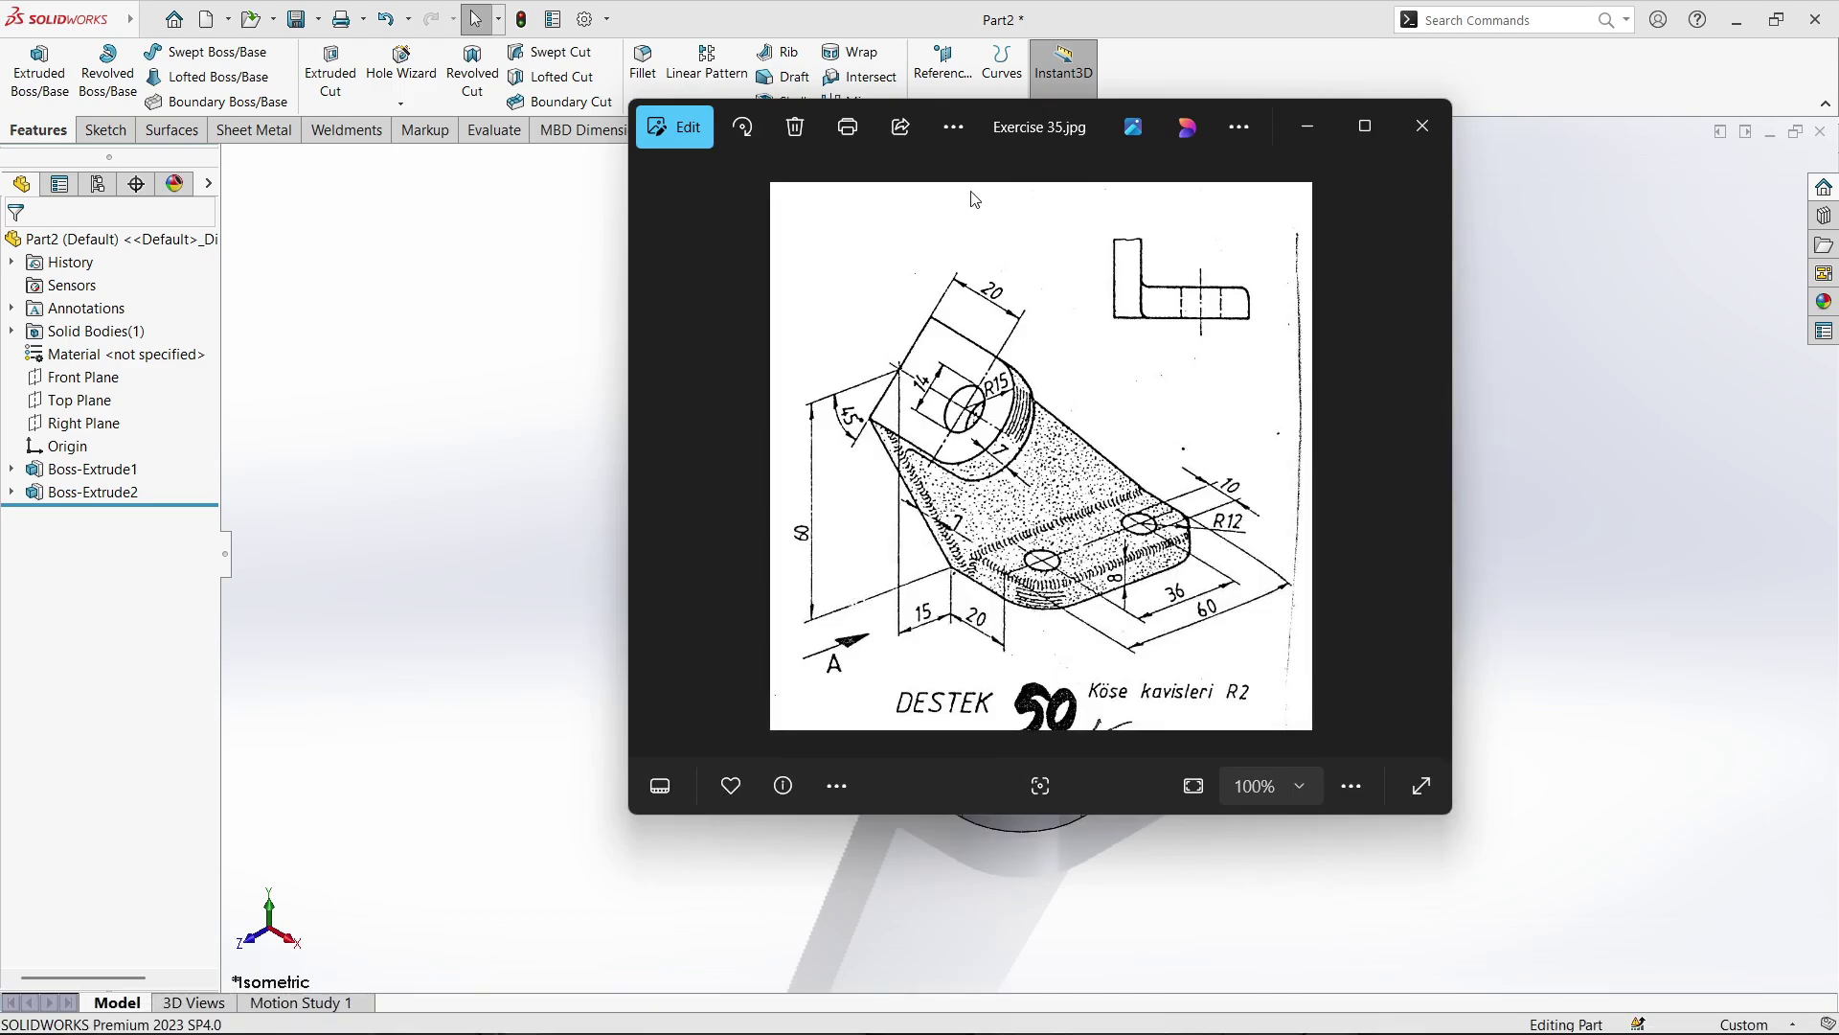
drag(991, 121, 361, 185)
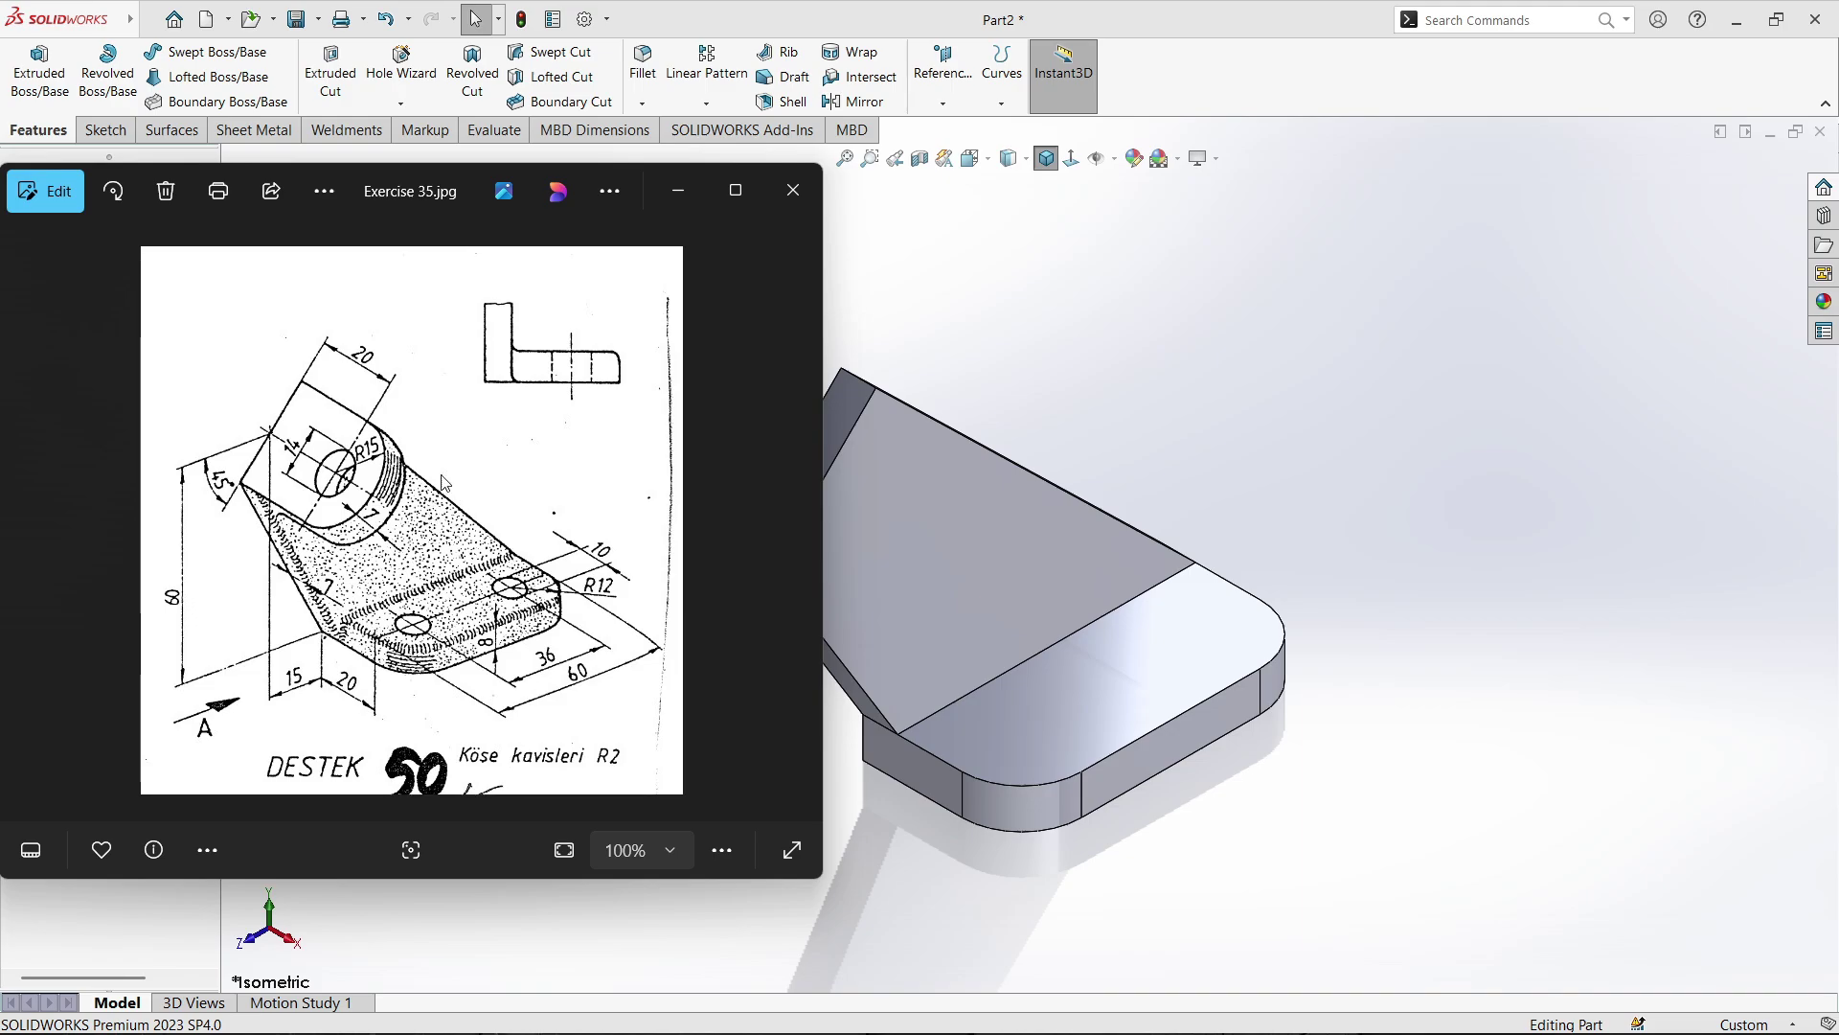
click(674, 199)
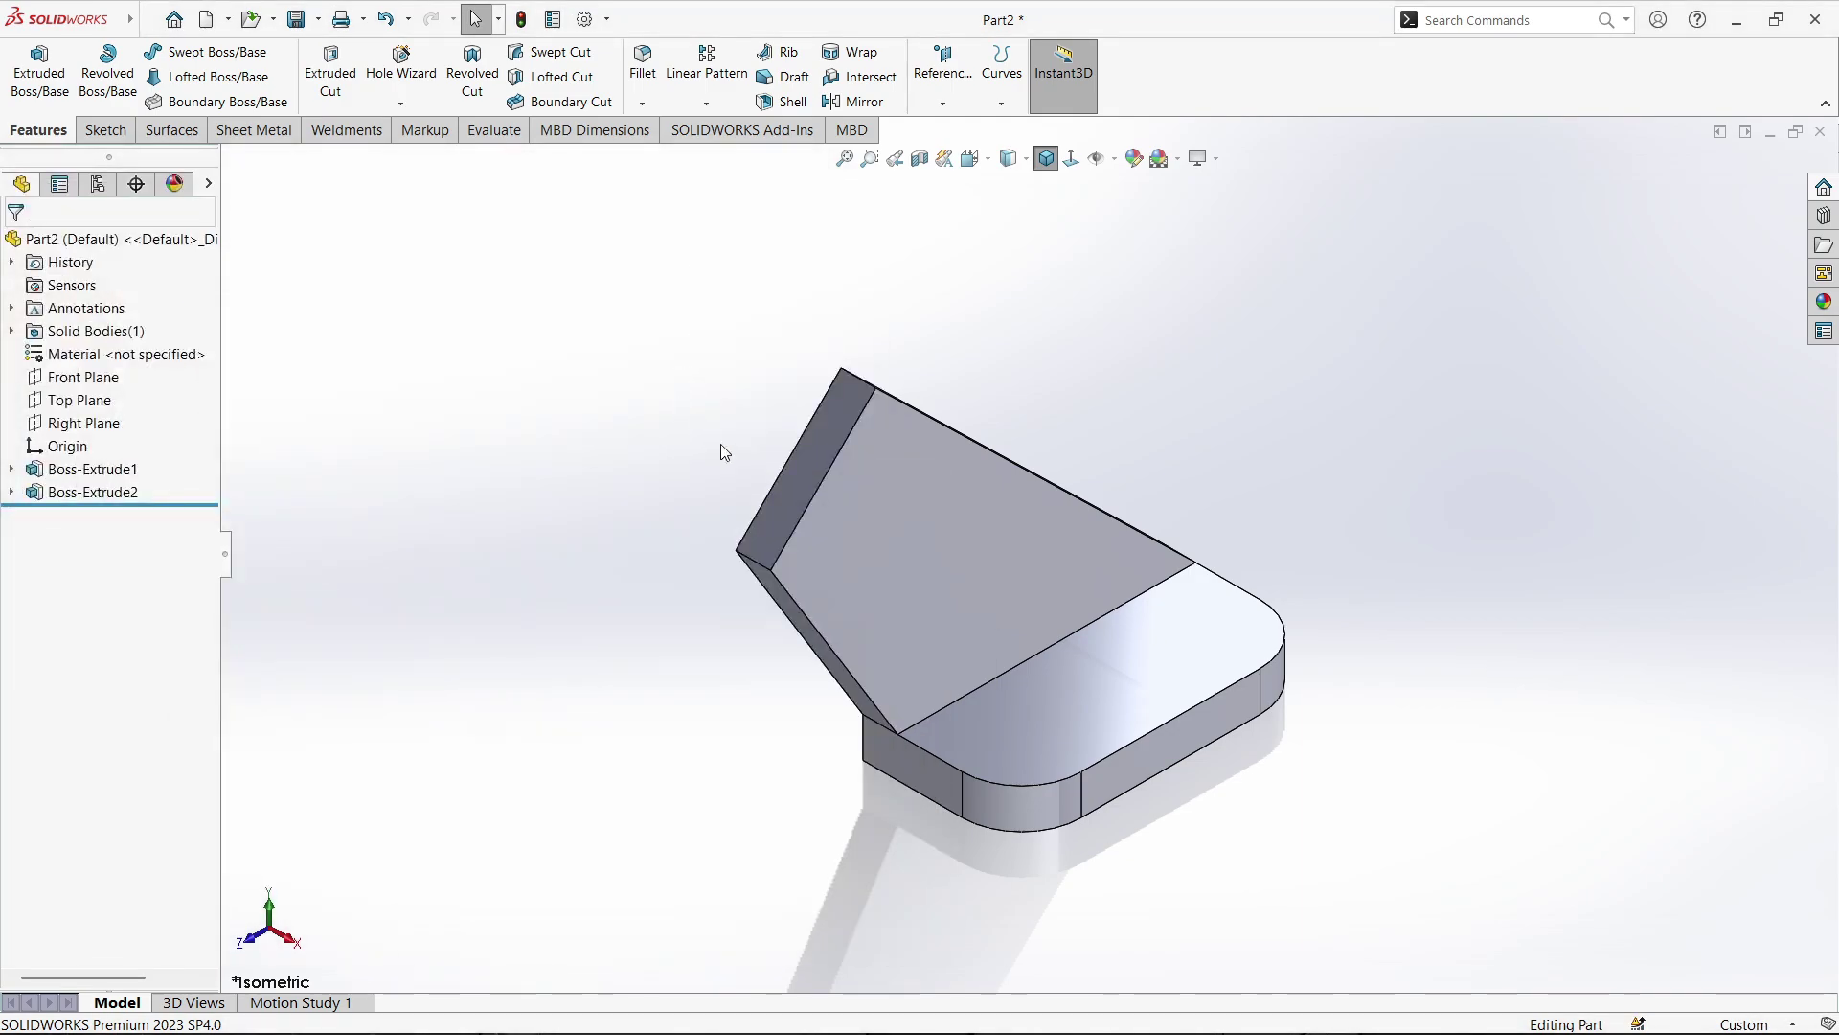
click(828, 439)
click(968, 378)
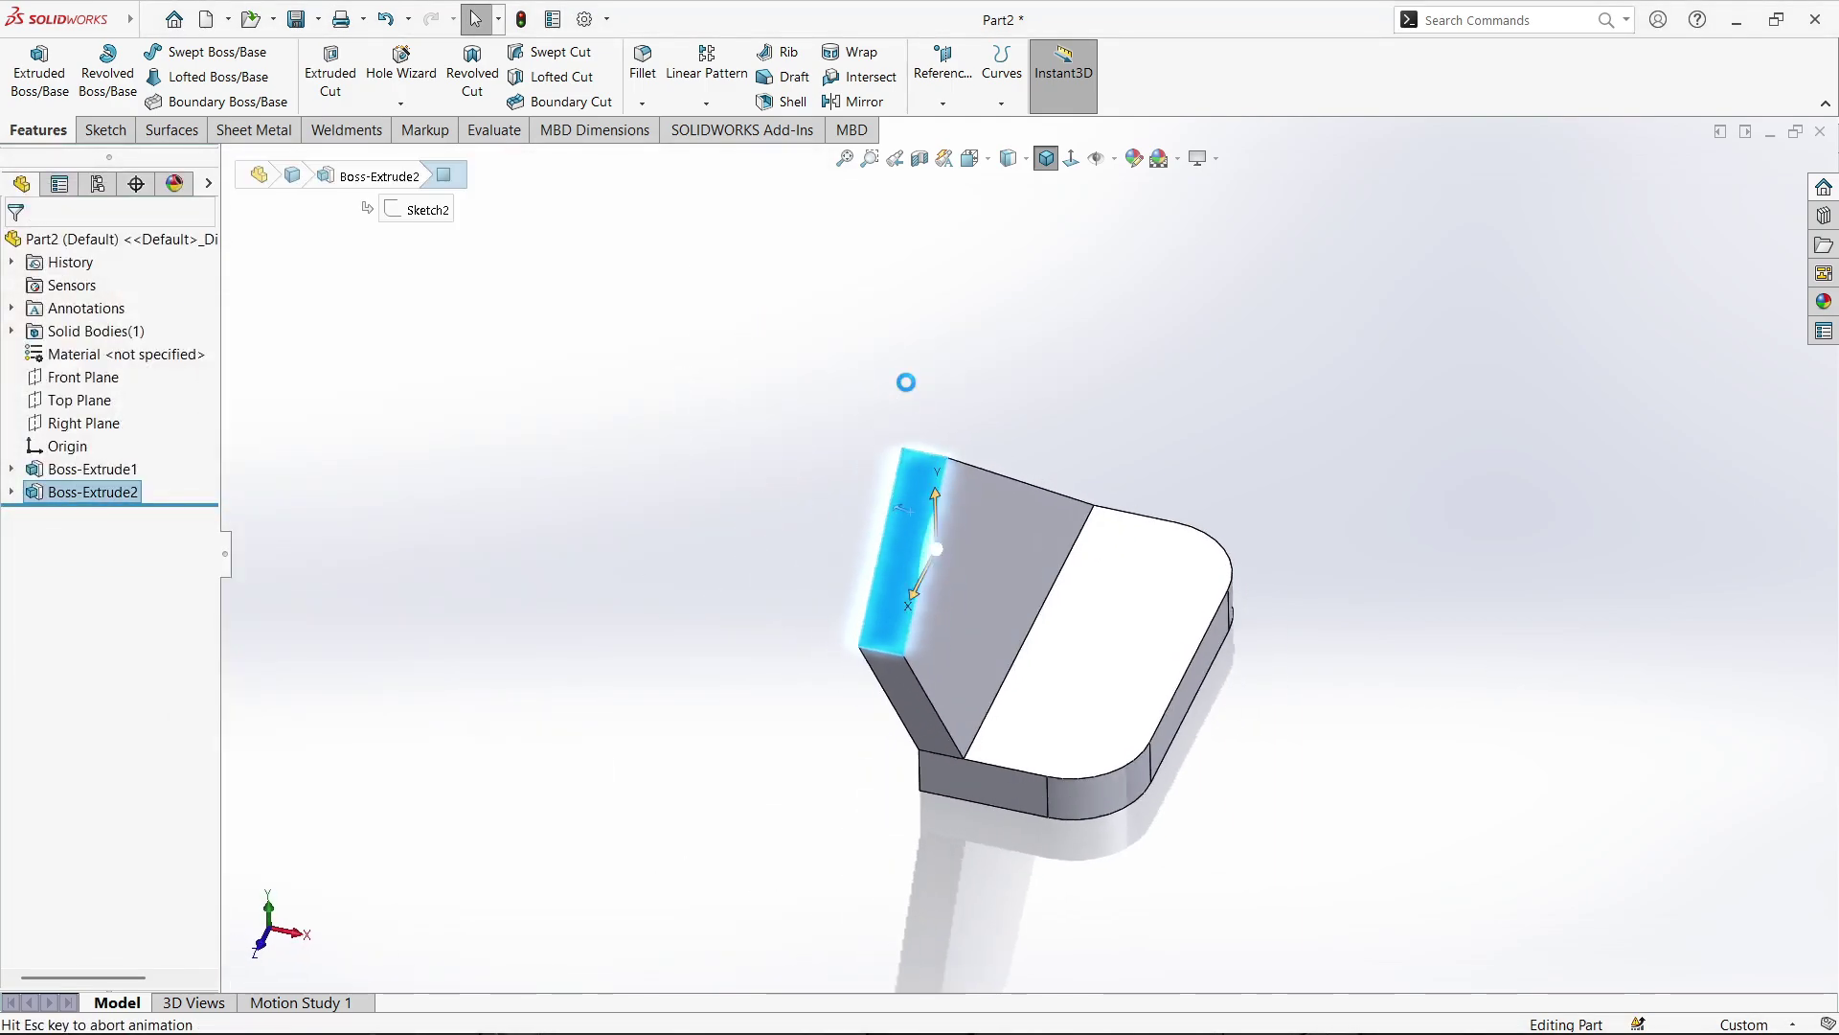
click(1193, 531)
scroll(1204, 550, down, 1)
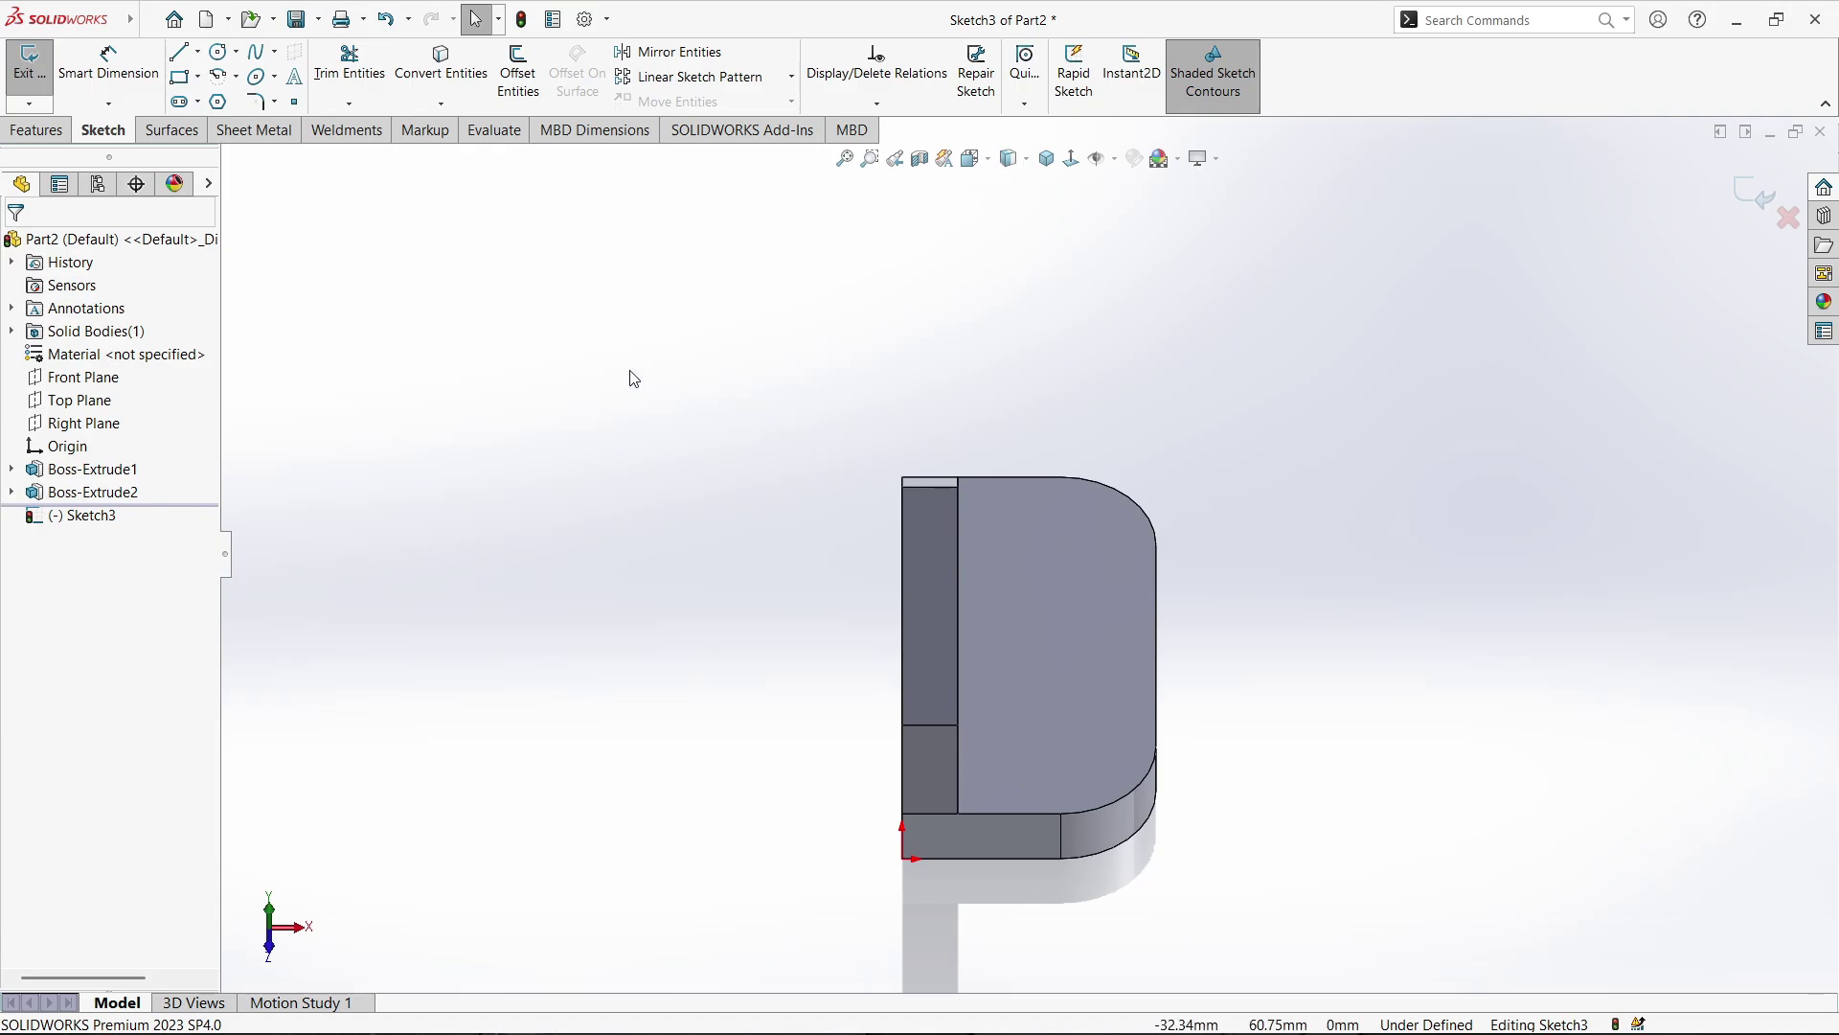
Draw a corner rectangle about 53 by 27 mm from the end face's upper outer corner across the plate side
click(180, 76)
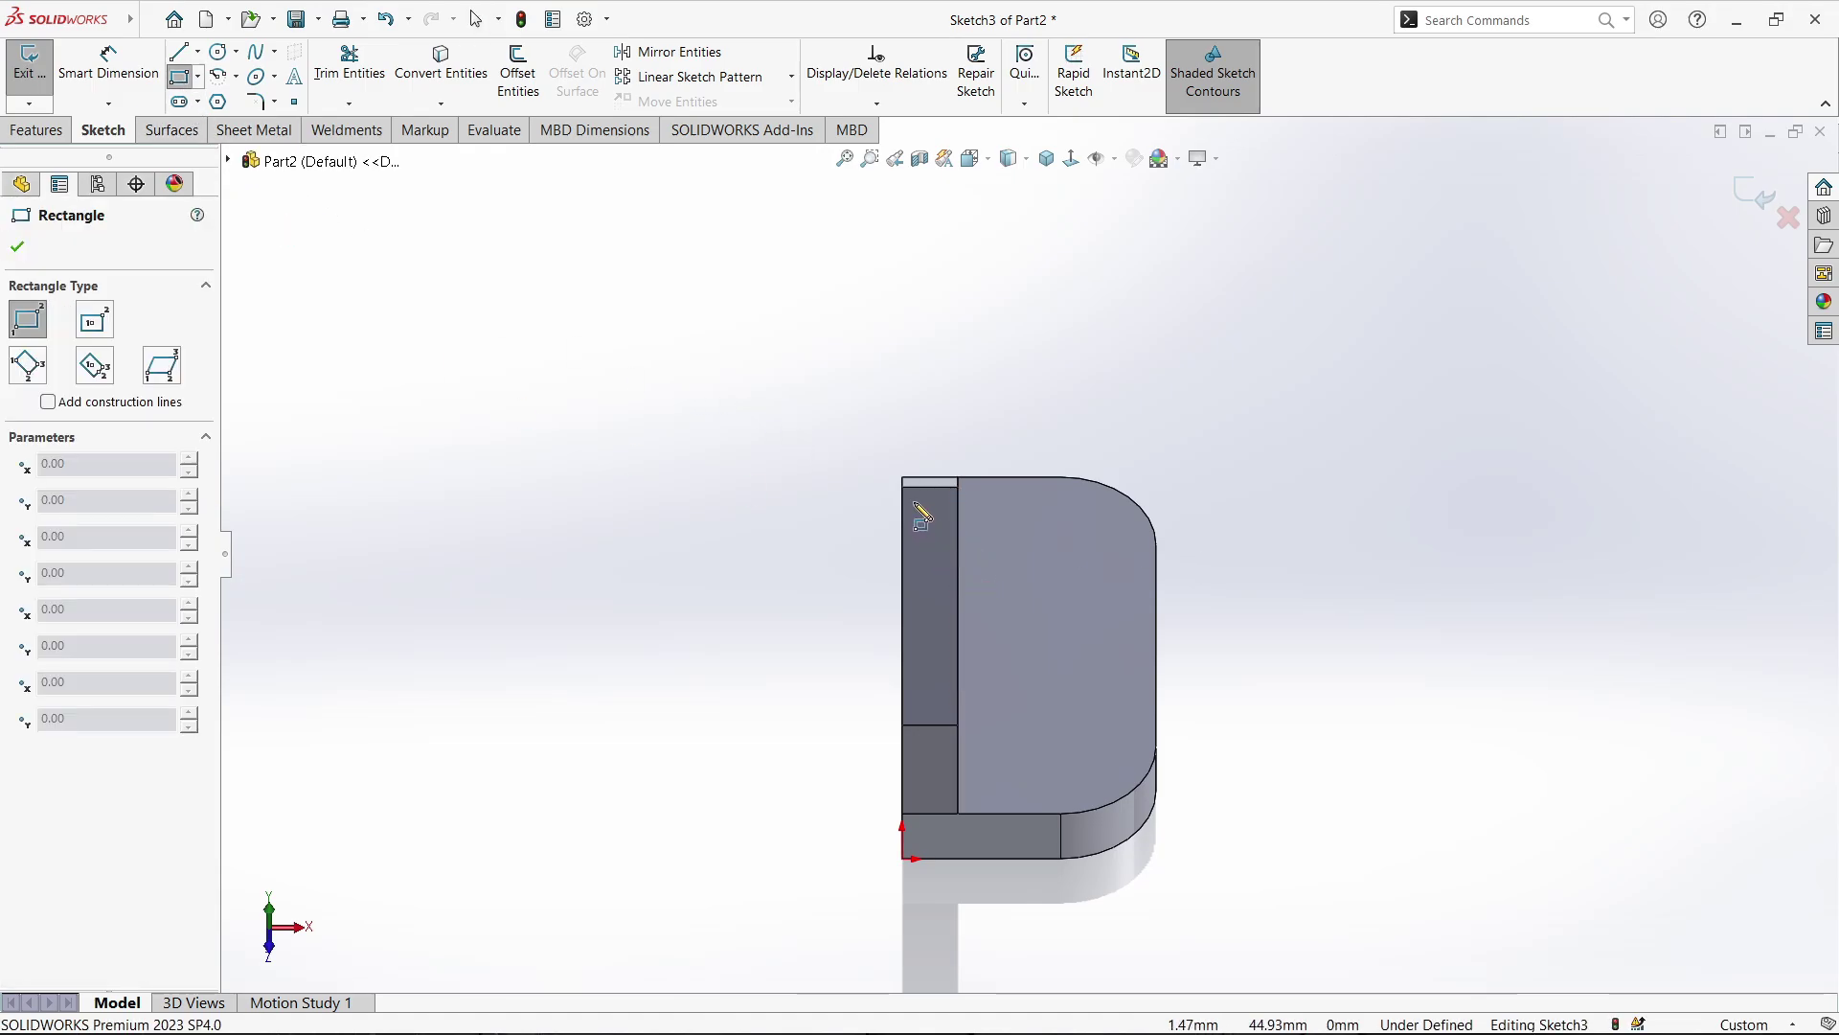
click(901, 482)
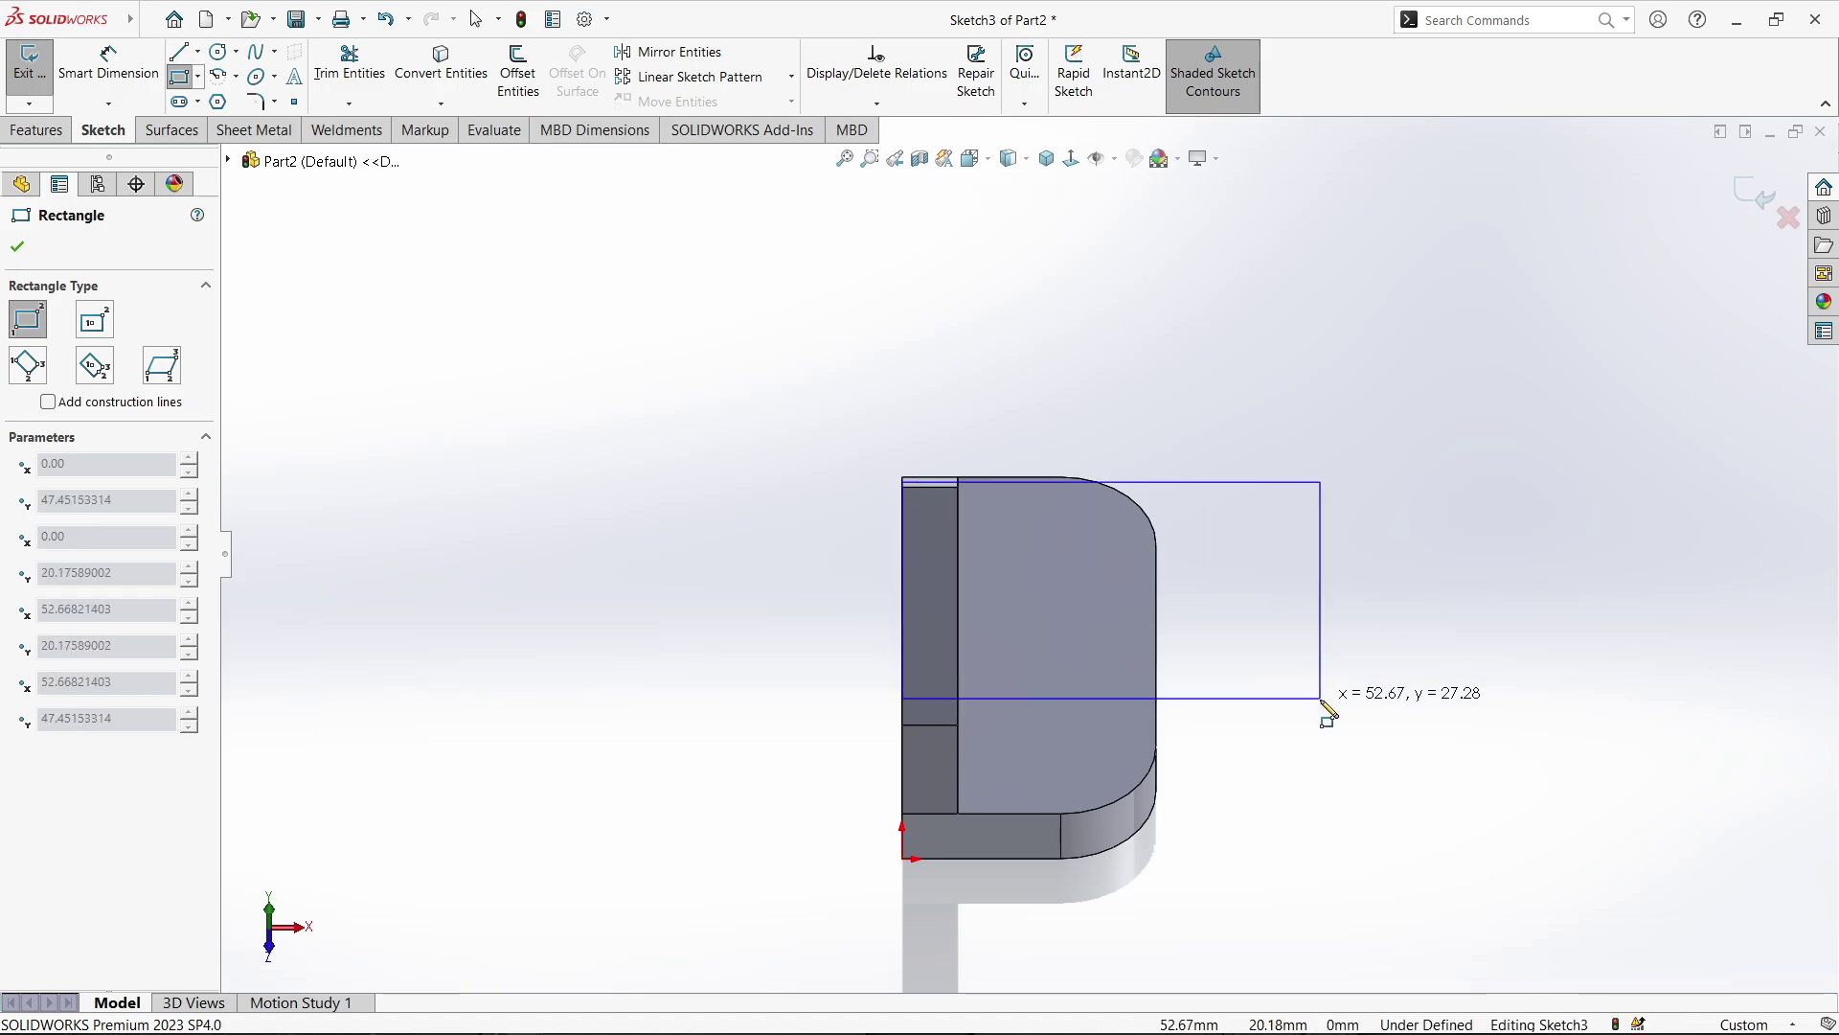
click(1321, 701)
mouse_move(1021, 566)
middle_down()
mouse_move(808, 603)
mouse_move(876, 633)
mouse_move(843, 517)
middle_up()
scroll(735, 544, down, 5)
key(Escape)
Delete all relations on the rectangle's upper outer corner point
scroll(742, 570, down, 2)
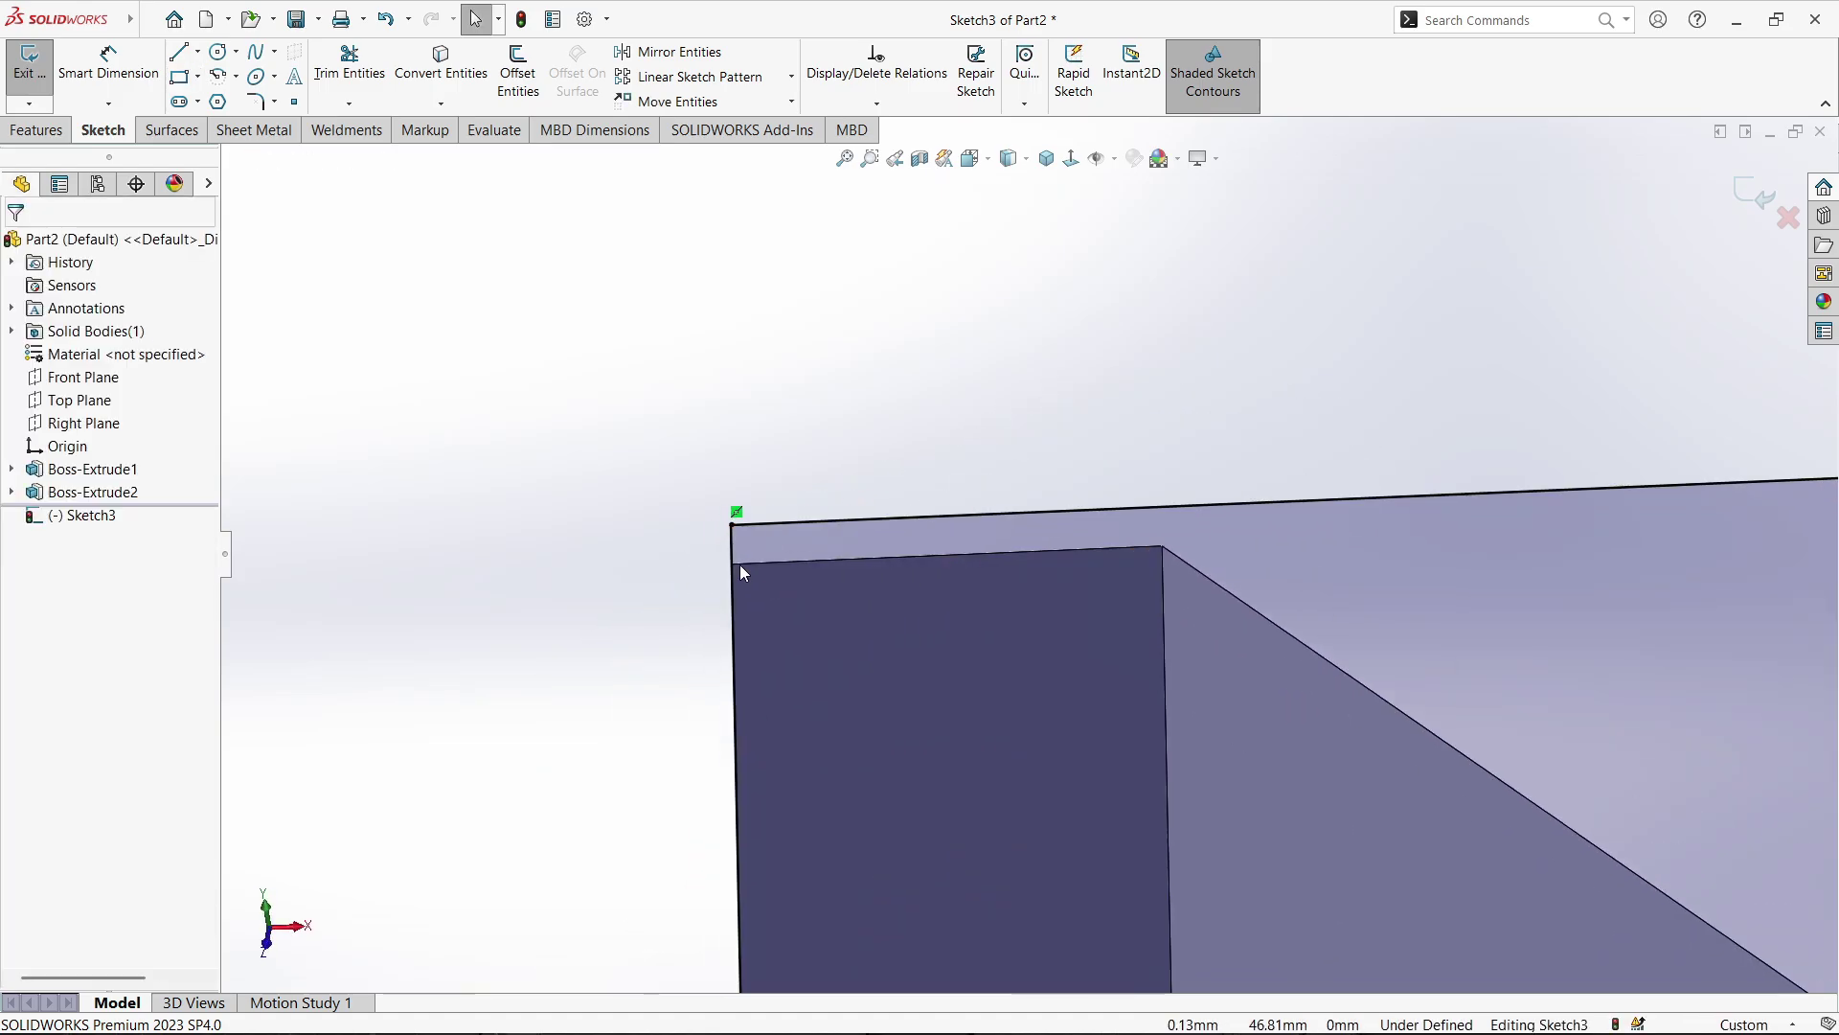
click(732, 526)
right_click(84, 337)
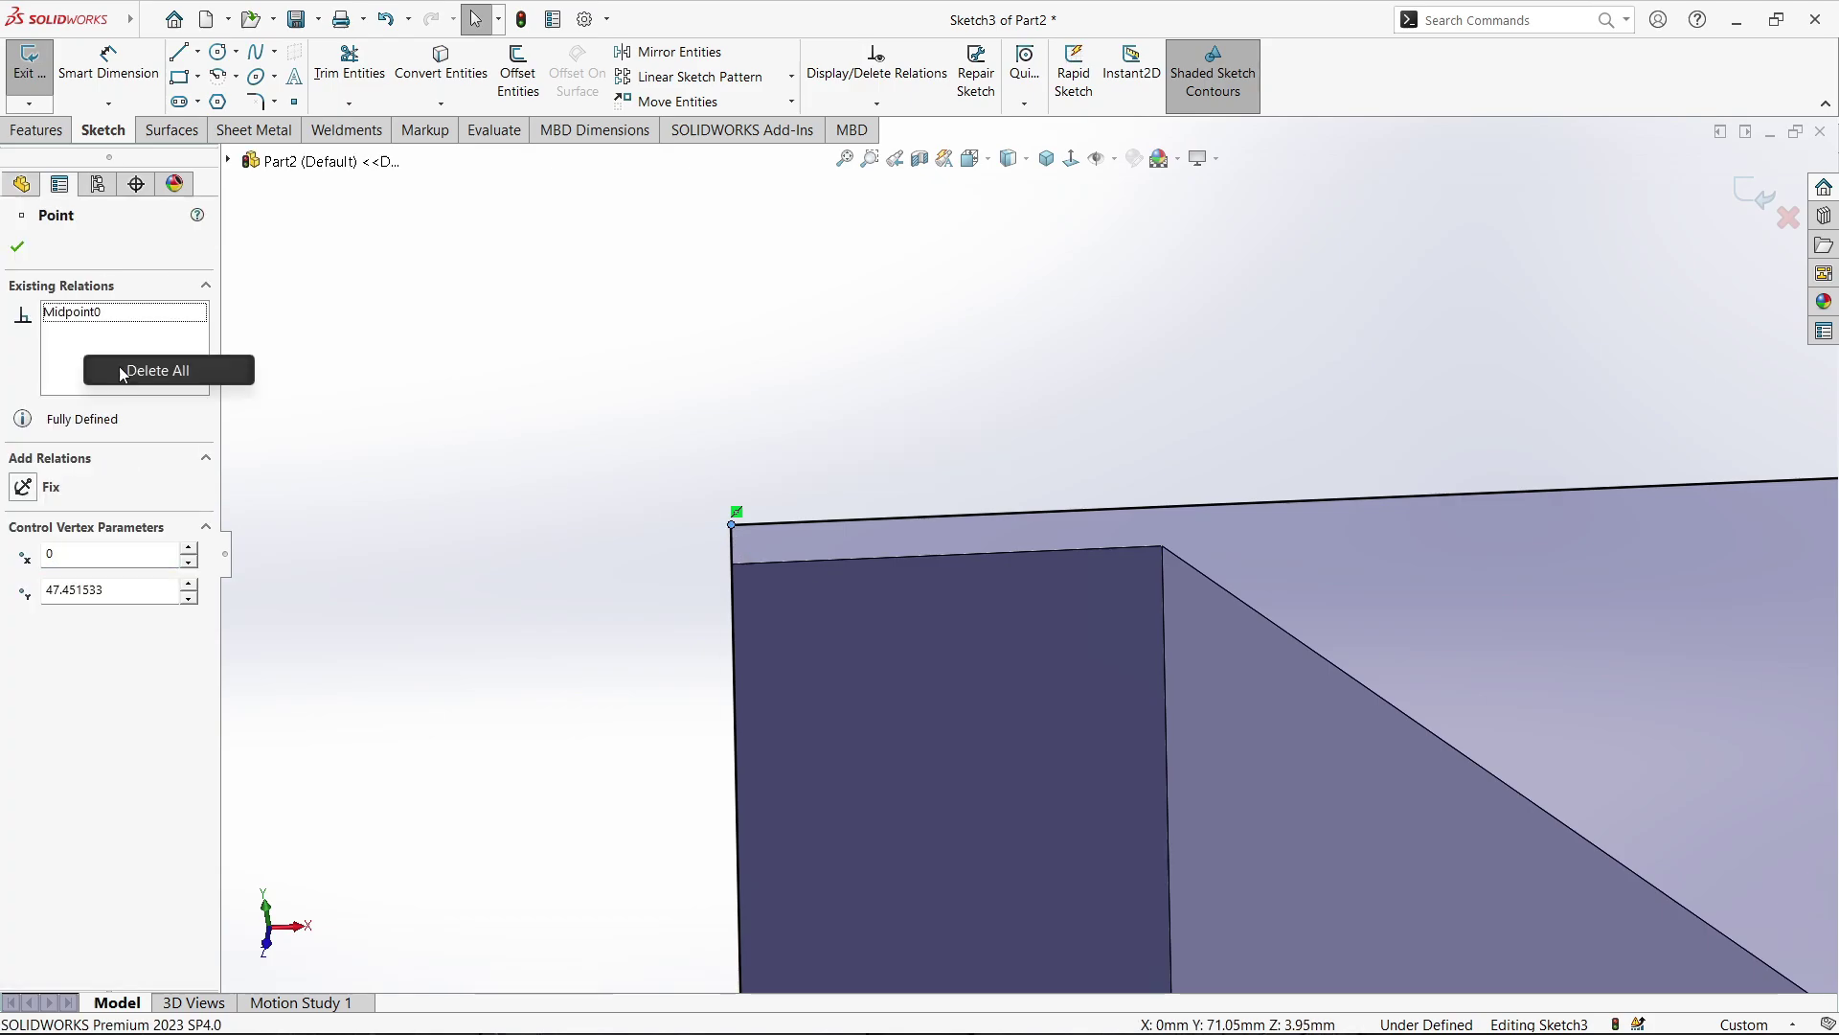
click(124, 372)
key(Escape)
Make the rectangle's upper line collinear with the upper edge of the web's sloped end face
click(835, 522)
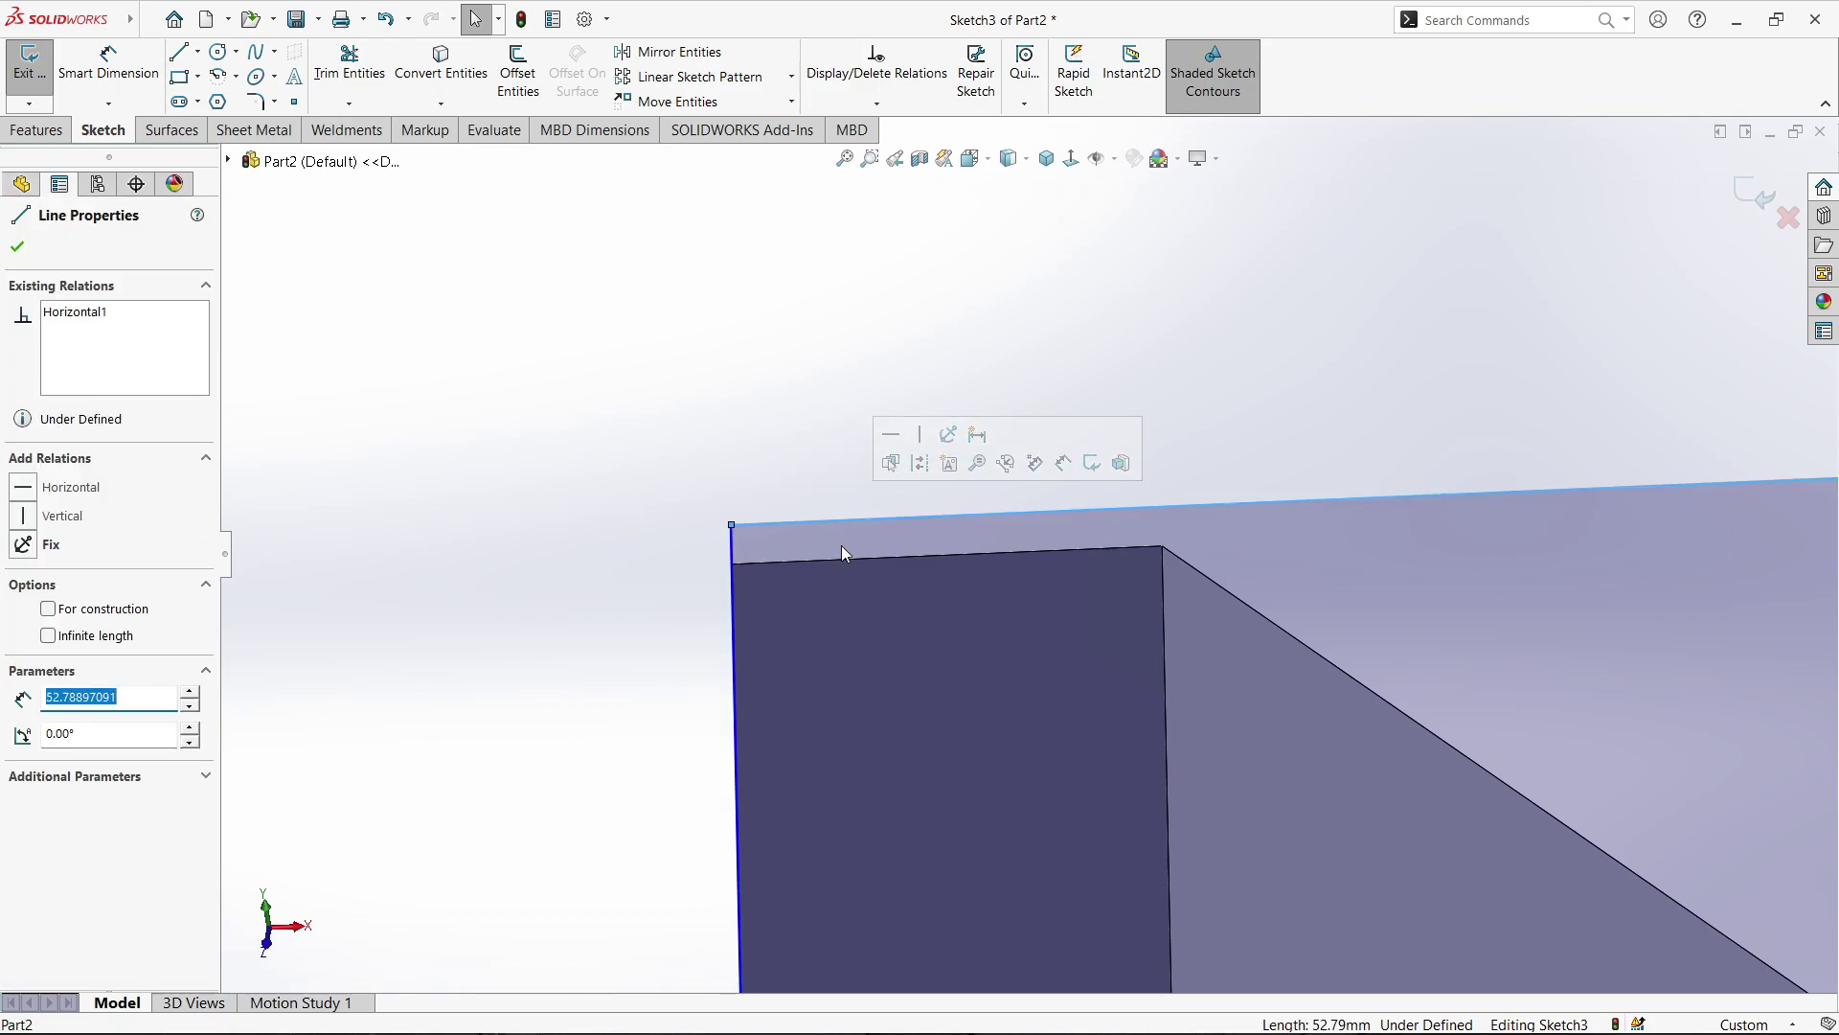
ctrl+click(842, 560)
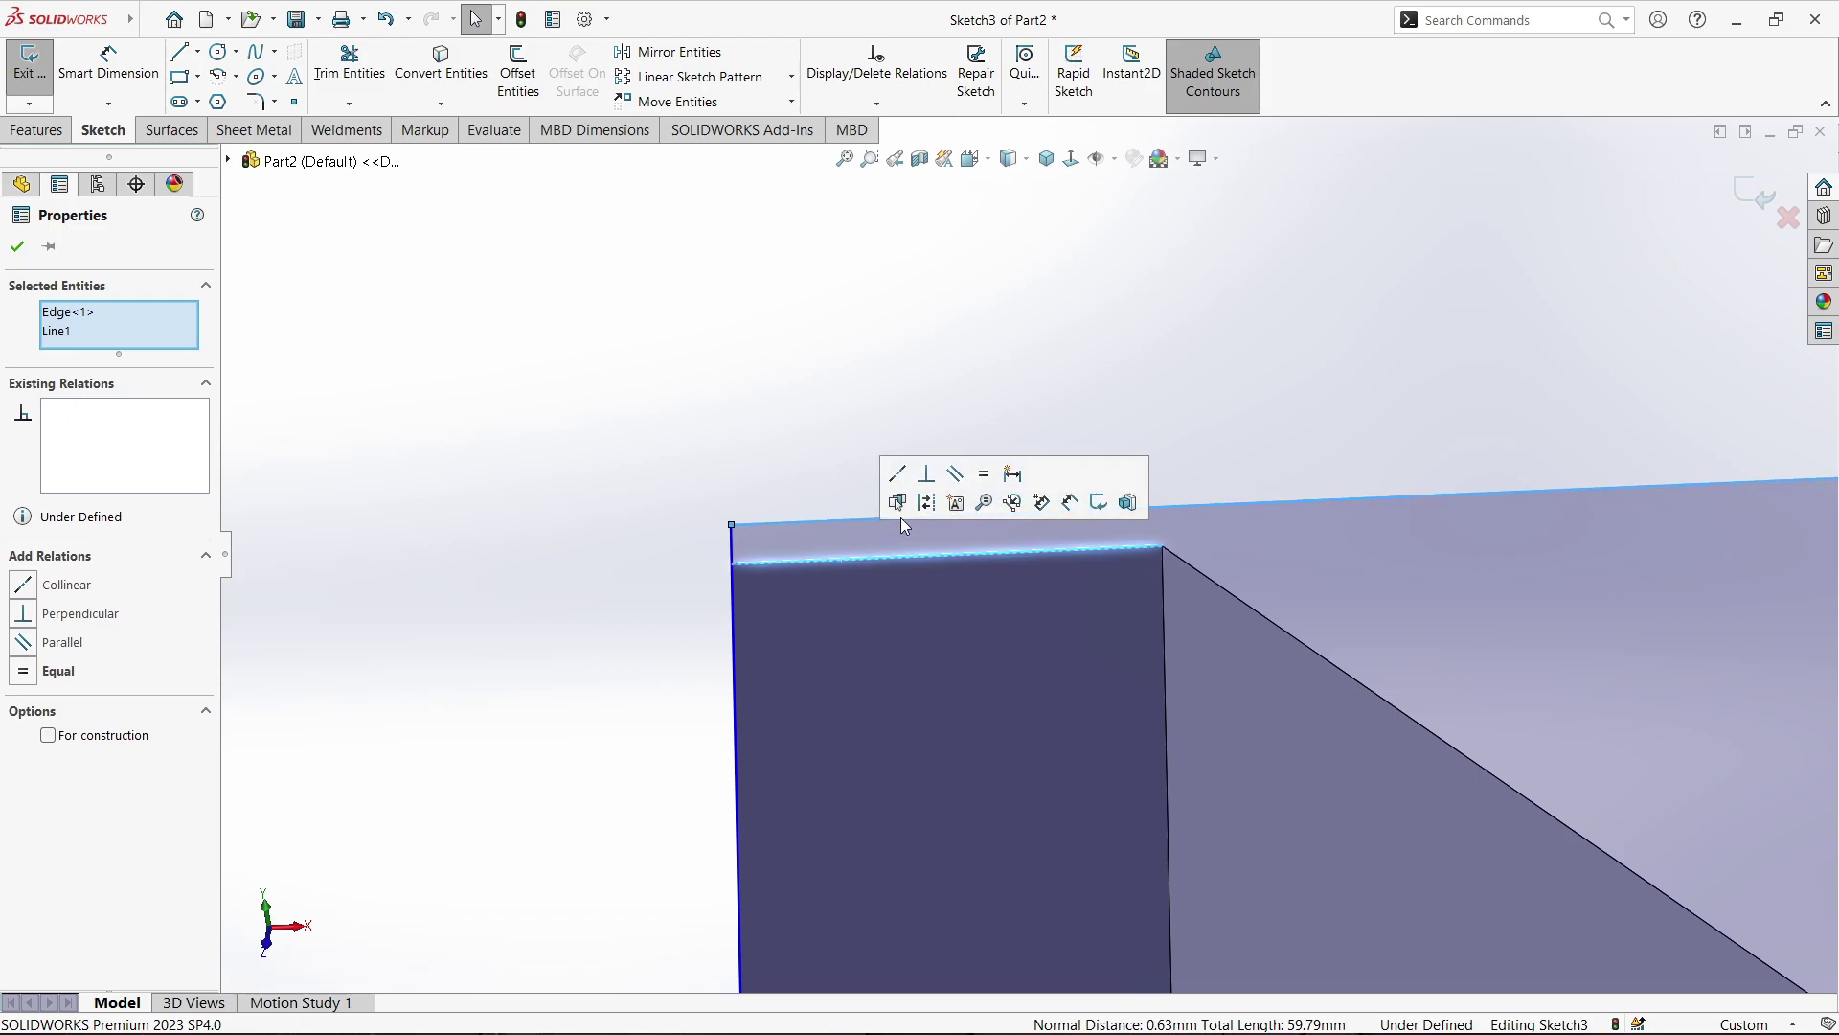
click(905, 484)
scroll(1072, 720, up, 5)
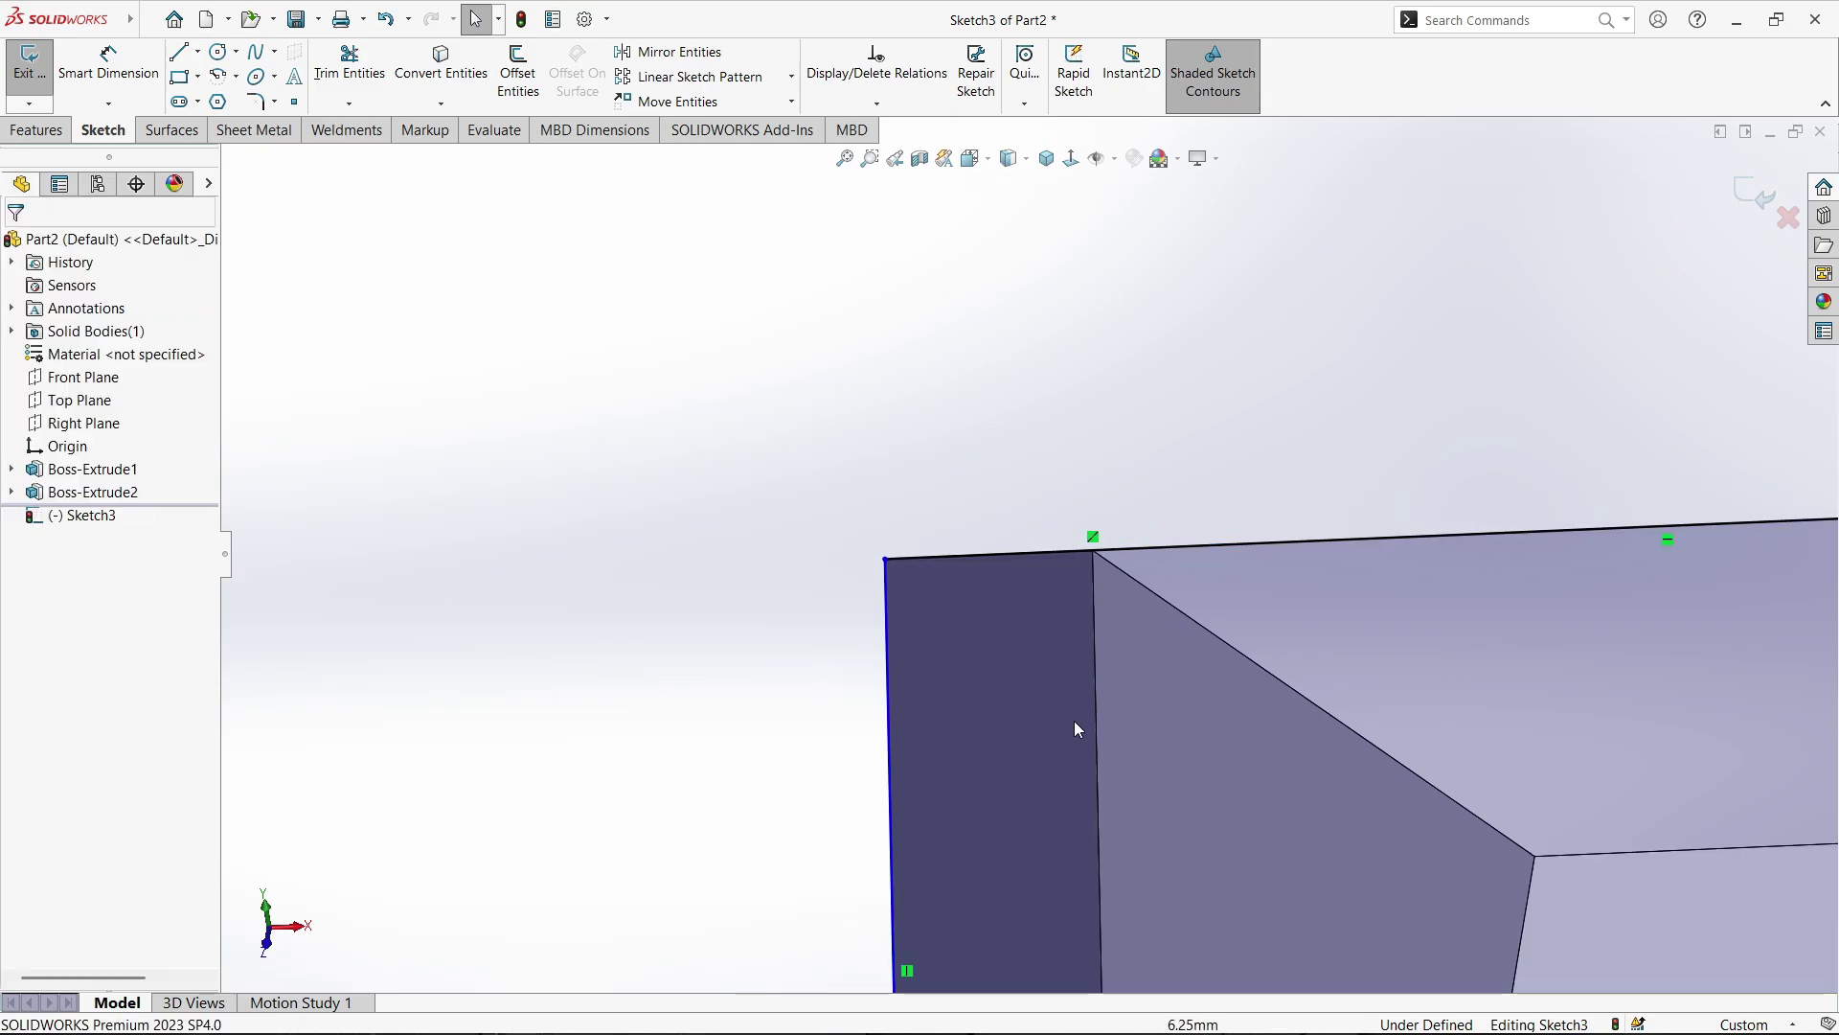
Make the rectangle's lower line collinear with the lower edge of the web's sloped end face
scroll(989, 808, down, 3)
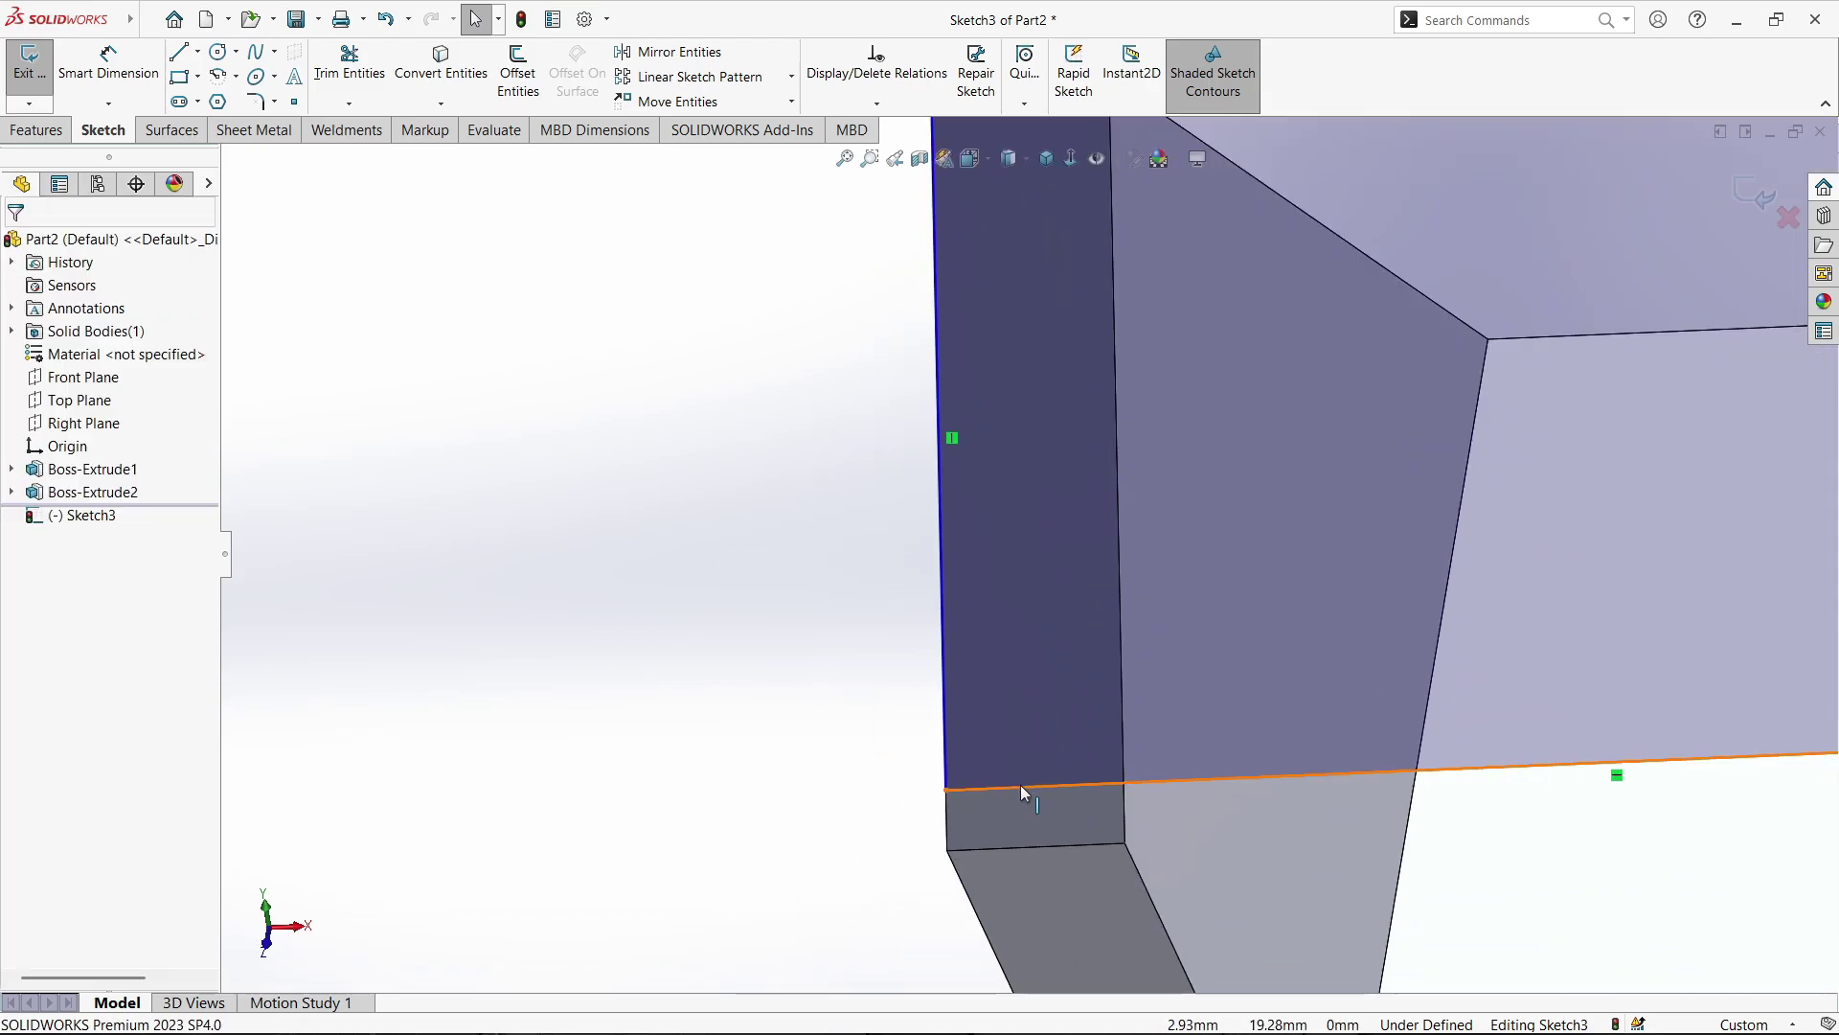
click(1019, 781)
ctrl+click(1002, 850)
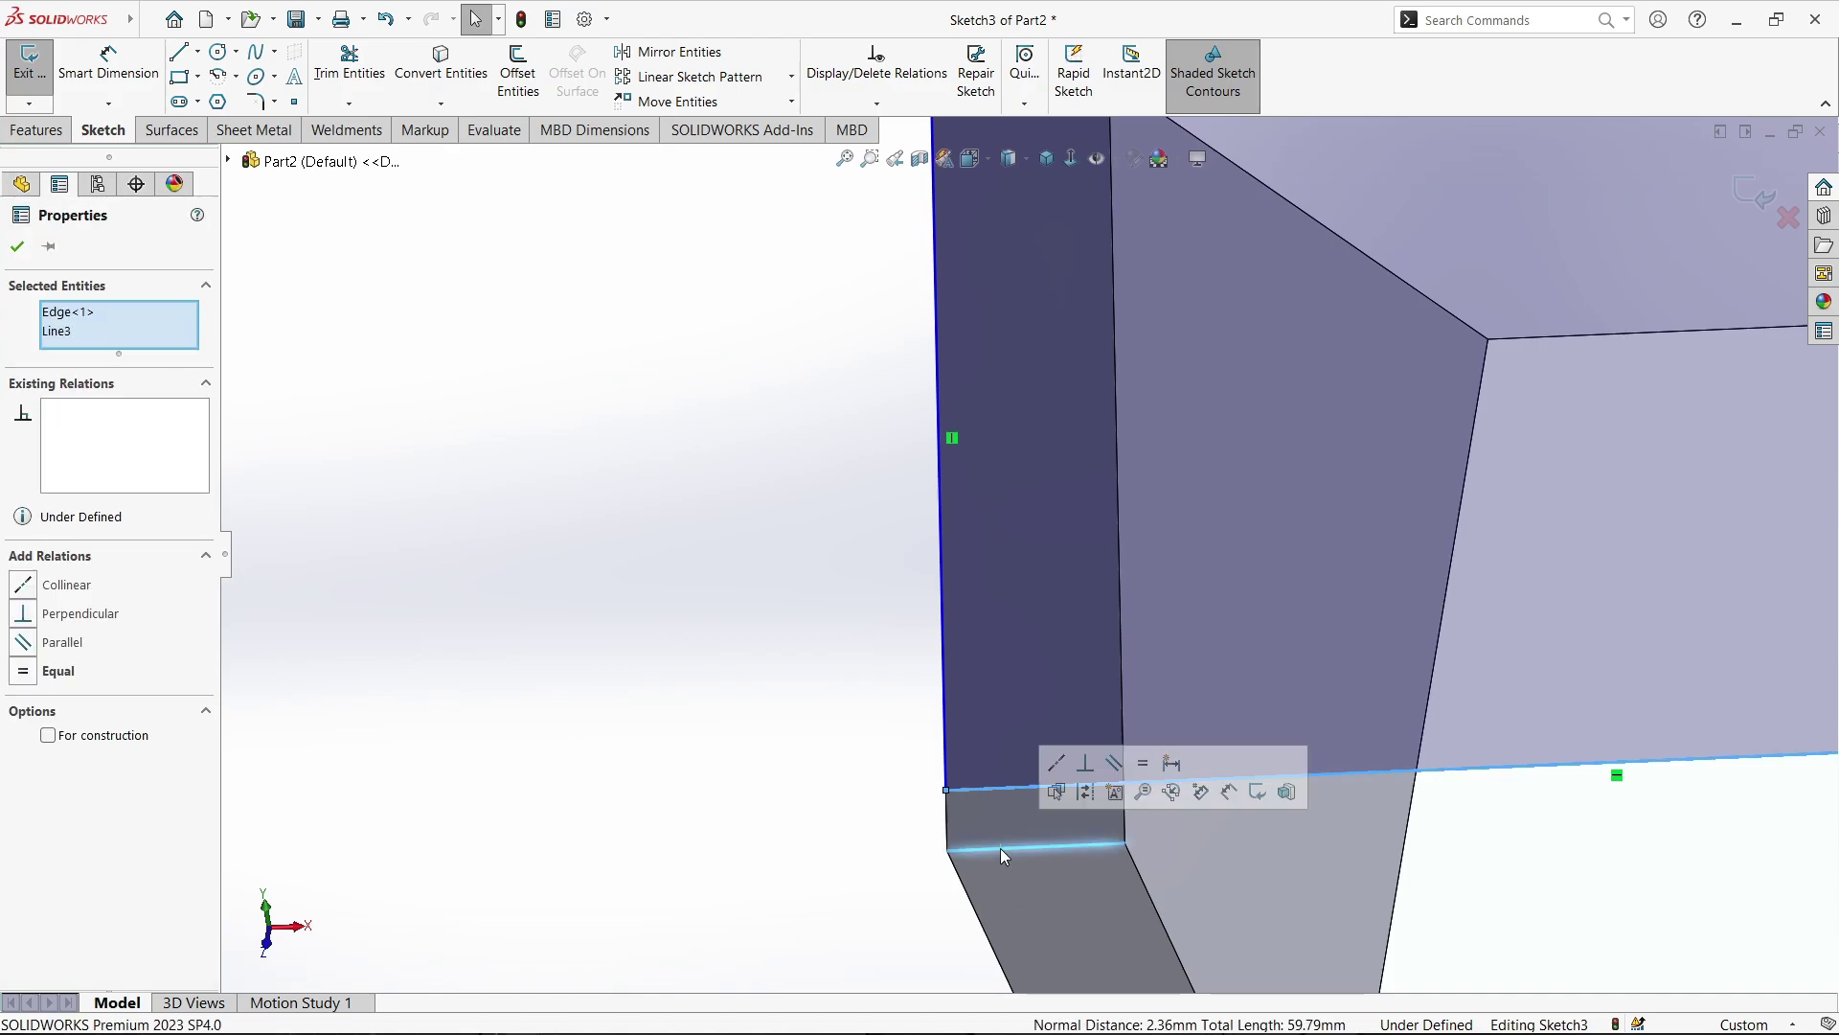
click(1057, 762)
click(843, 651)
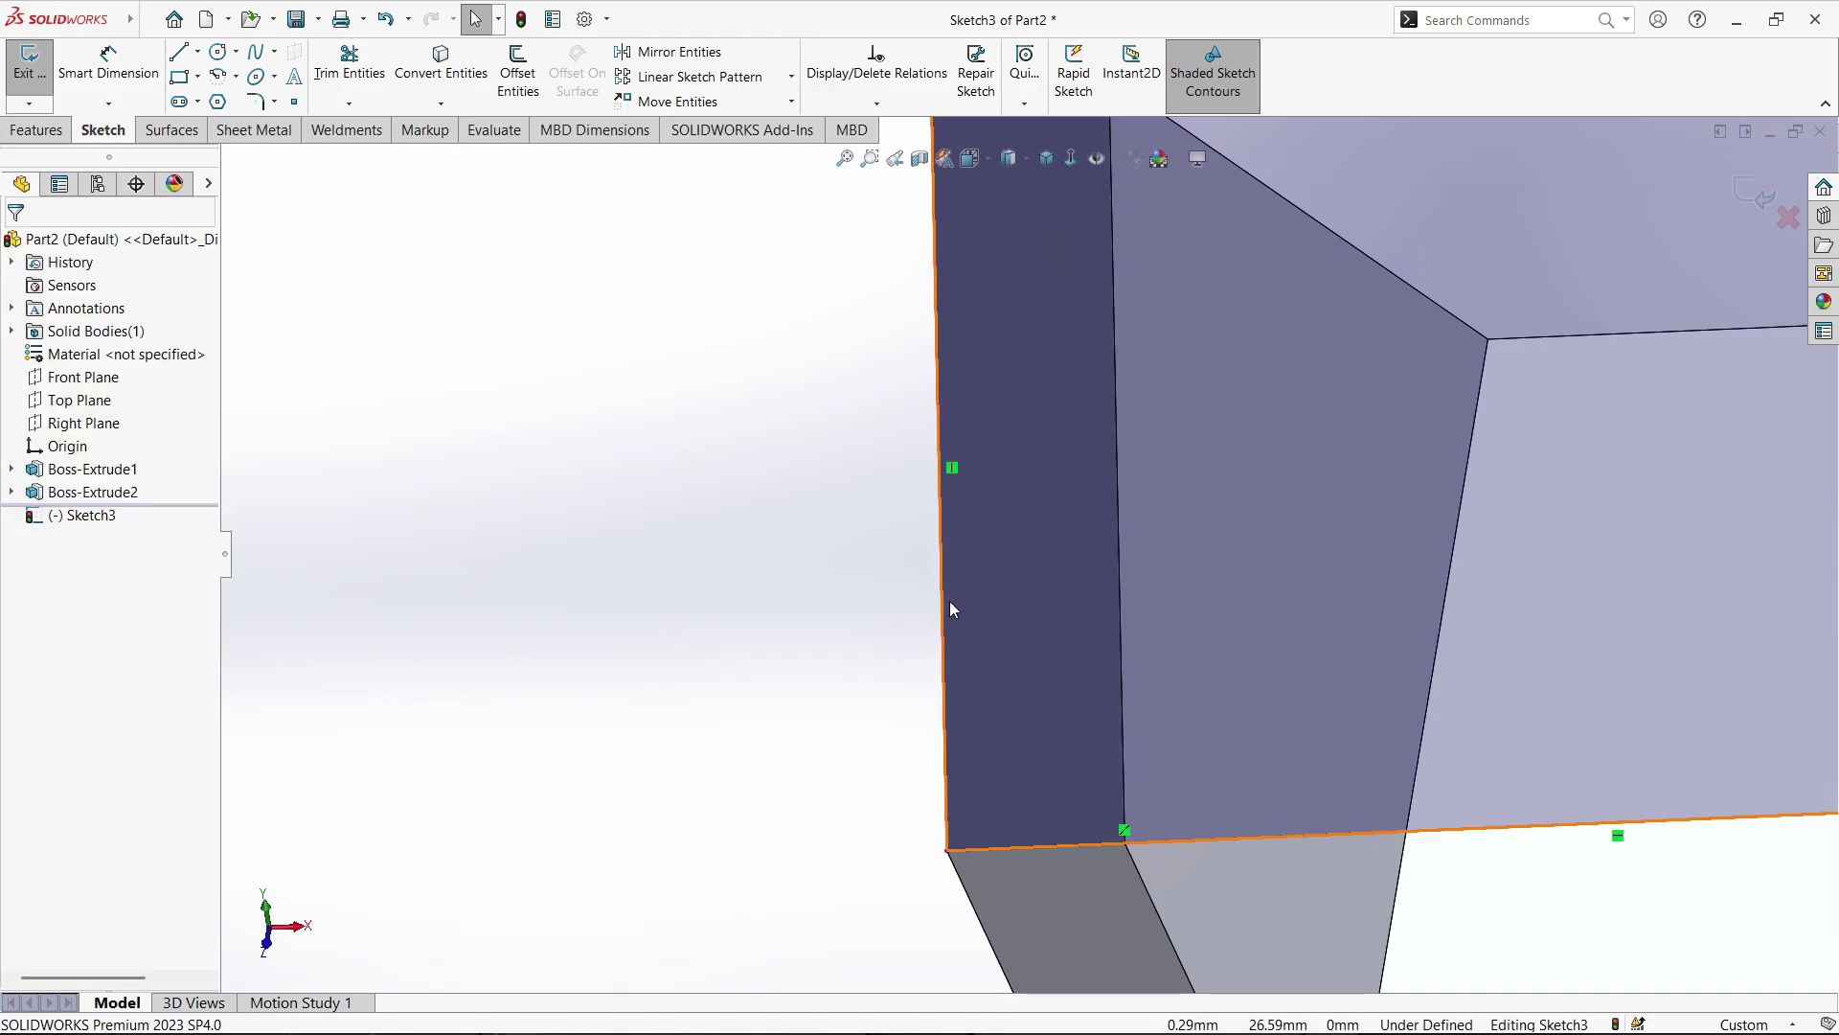
Pull the rectangle's outer vertical line off the end face's outer edge, then make the two collinear
drag(945, 598, 1015, 596)
scroll(948, 599, down, 2)
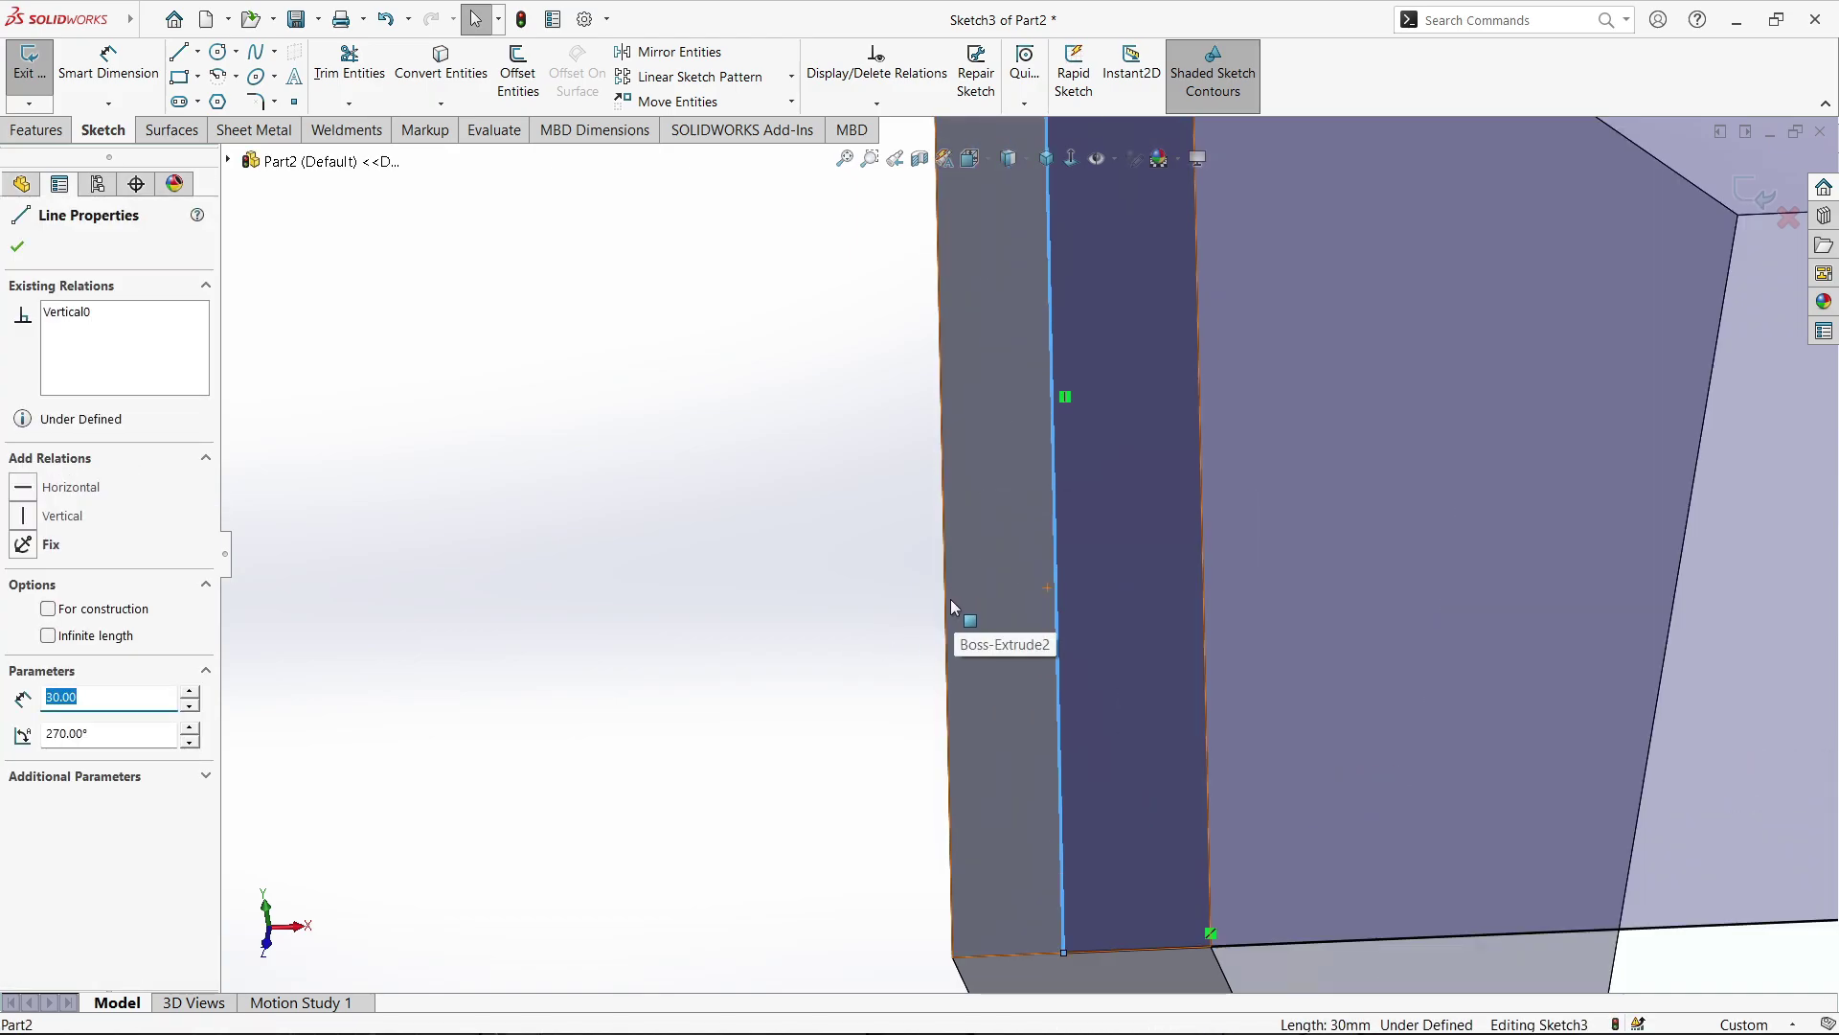
key(Escape)
ctrl+click(1058, 587)
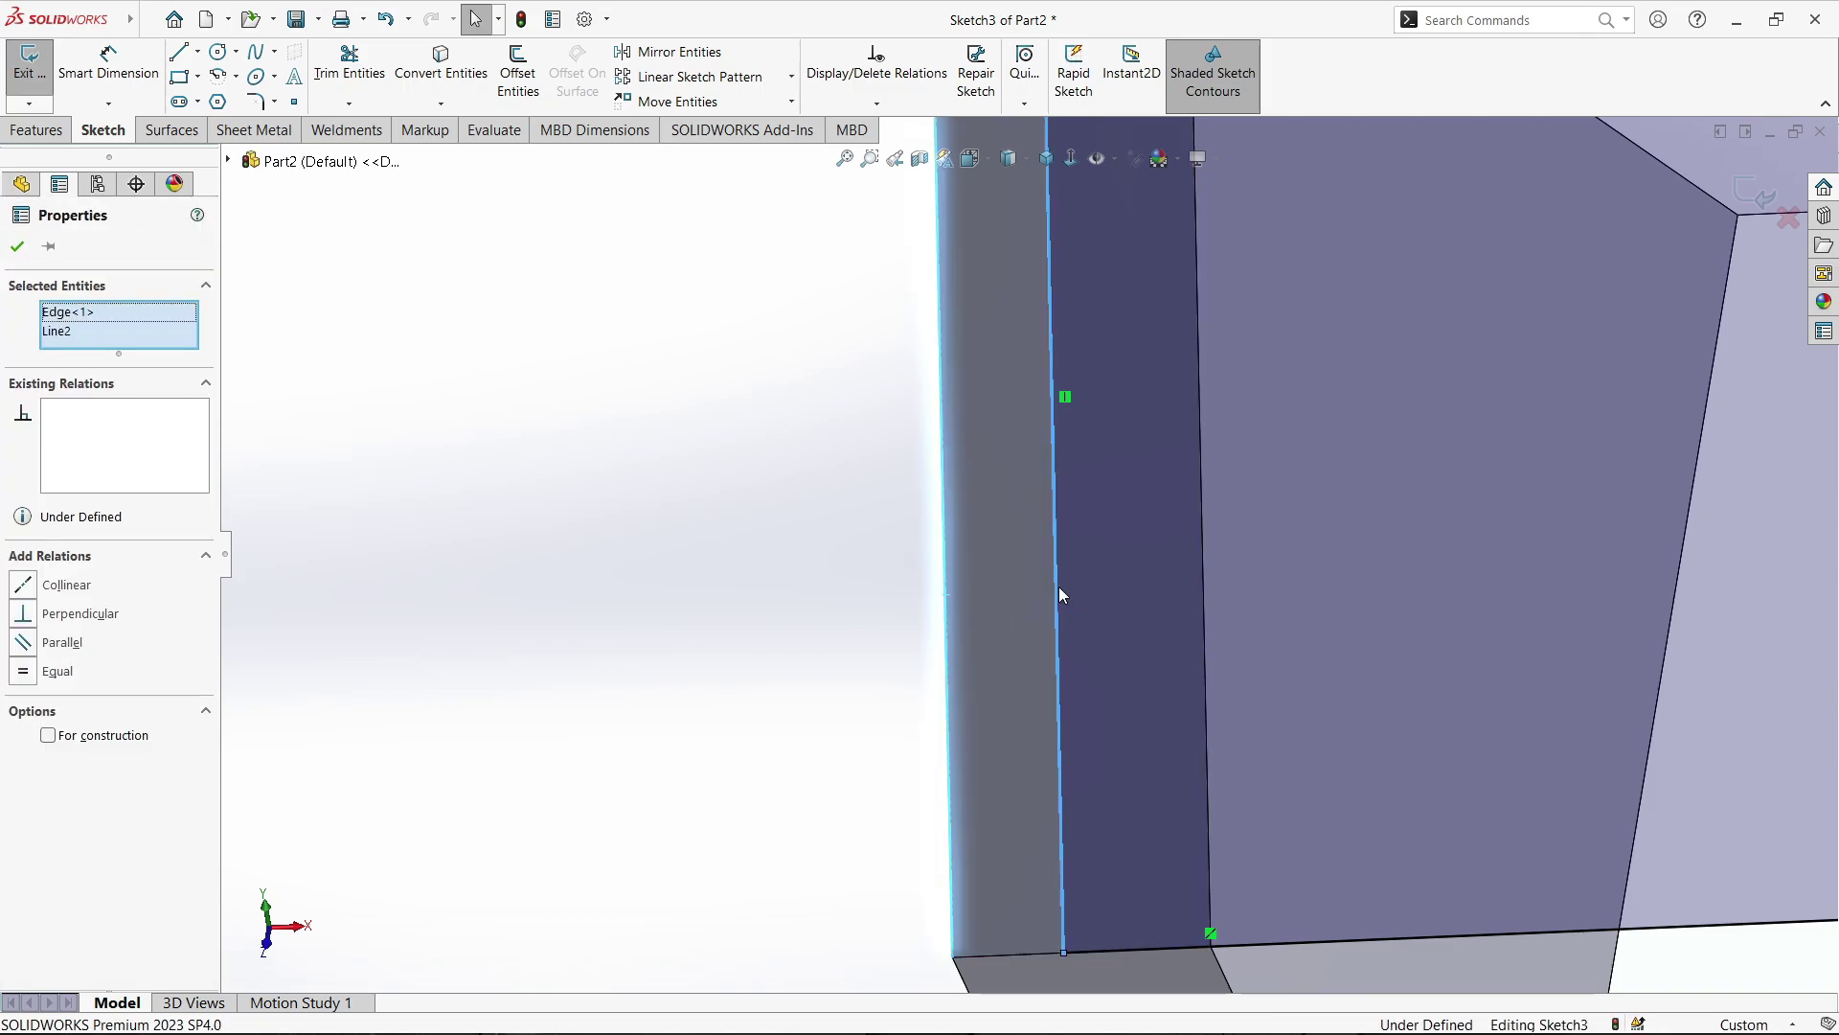
click(1116, 512)
click(852, 557)
View the sketch face-on and set the rectangle's width to 20 mm
scroll(852, 558, up, 5)
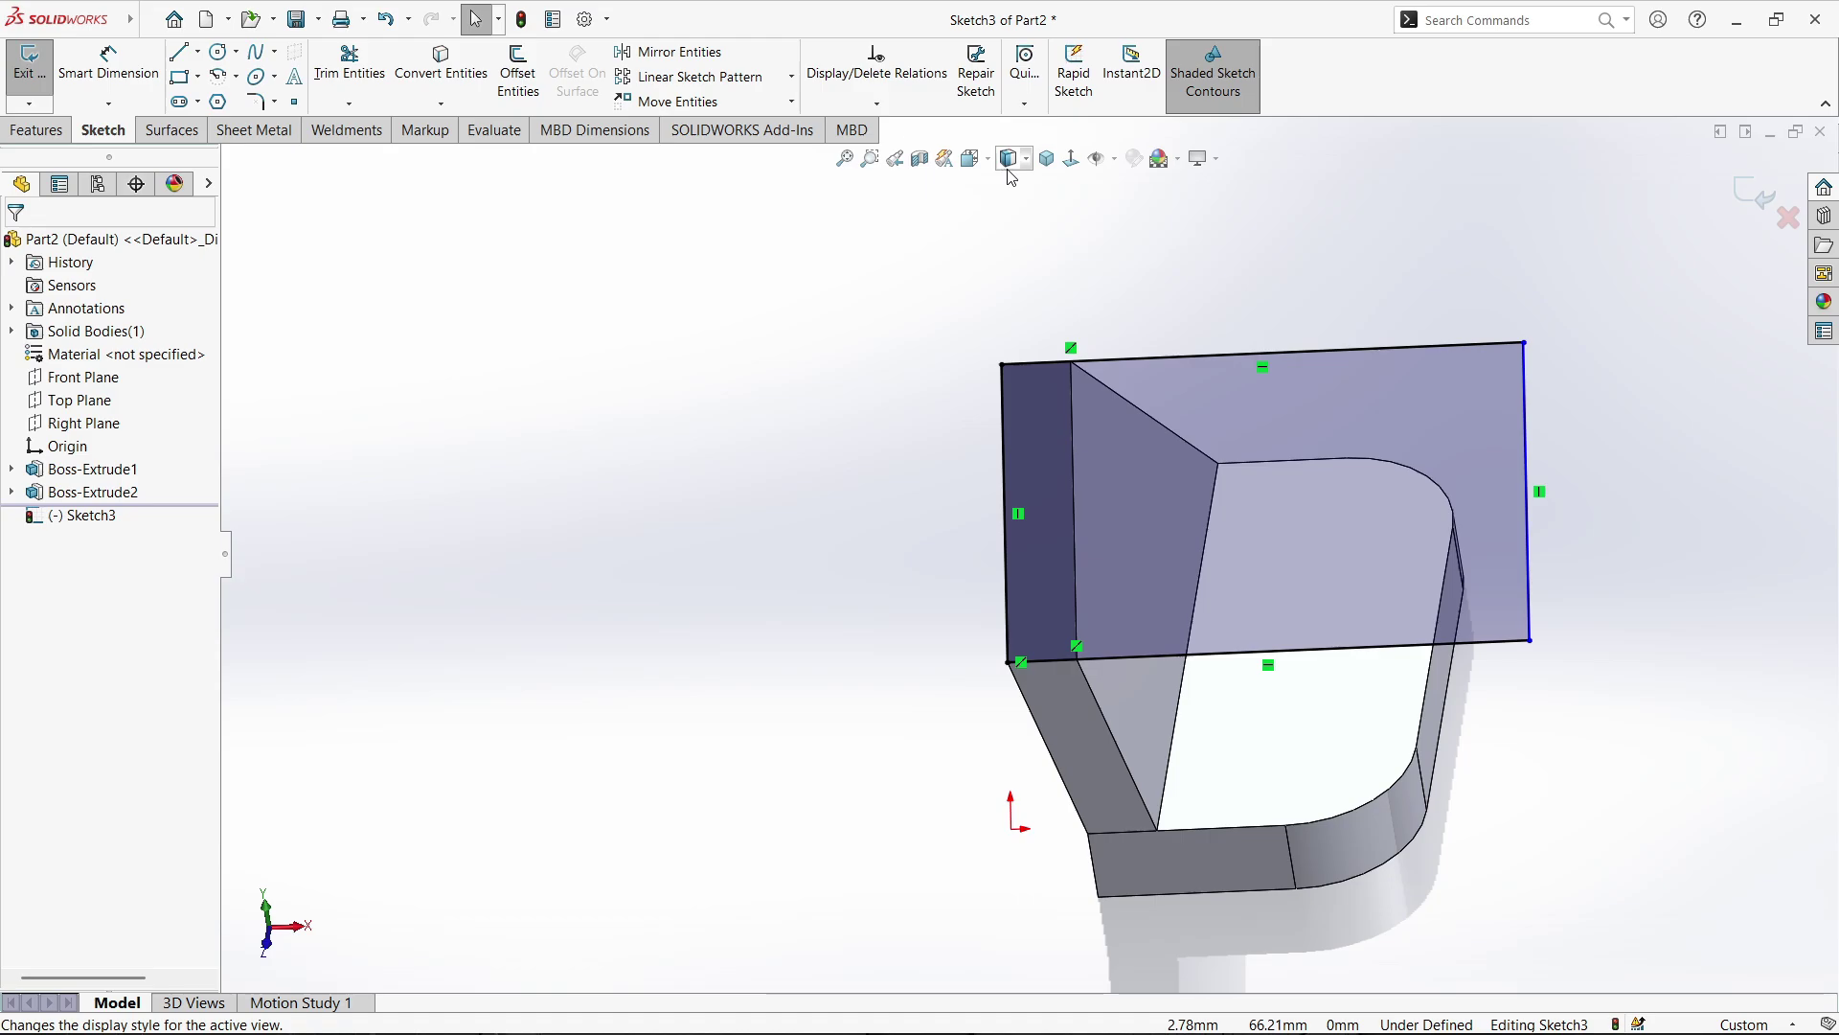
click(1071, 159)
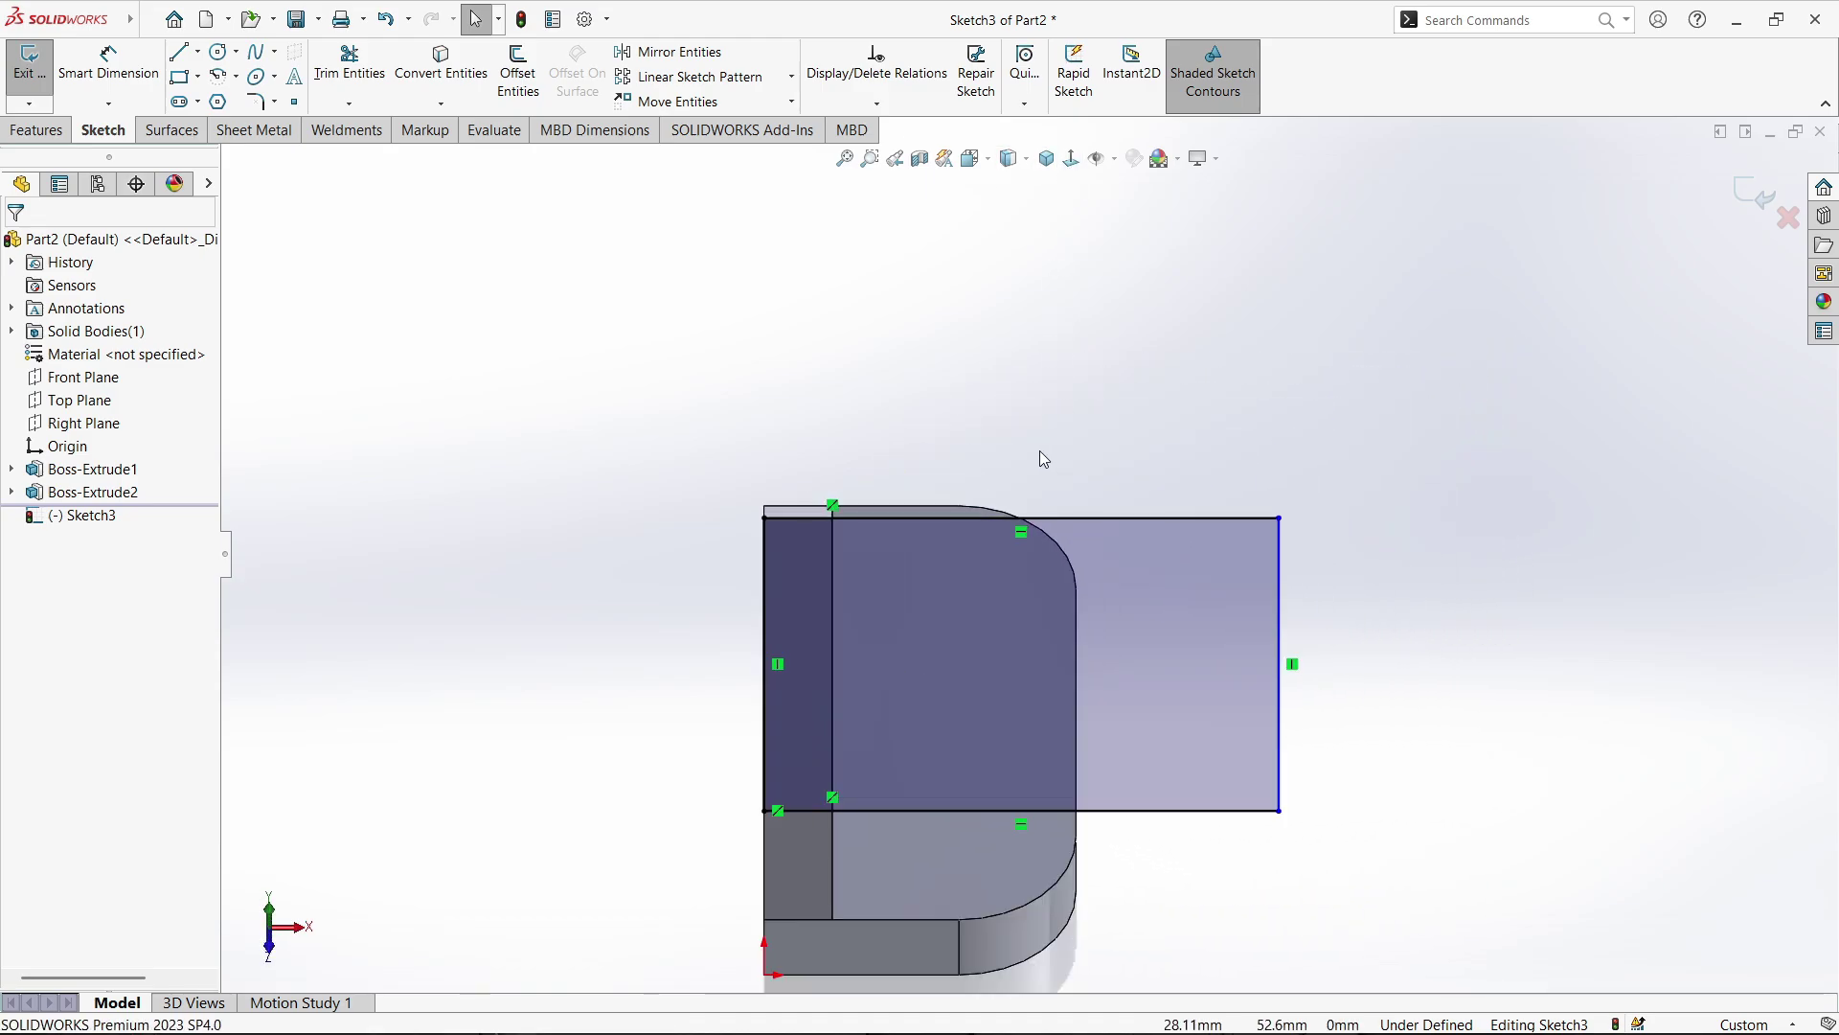
click(108, 59)
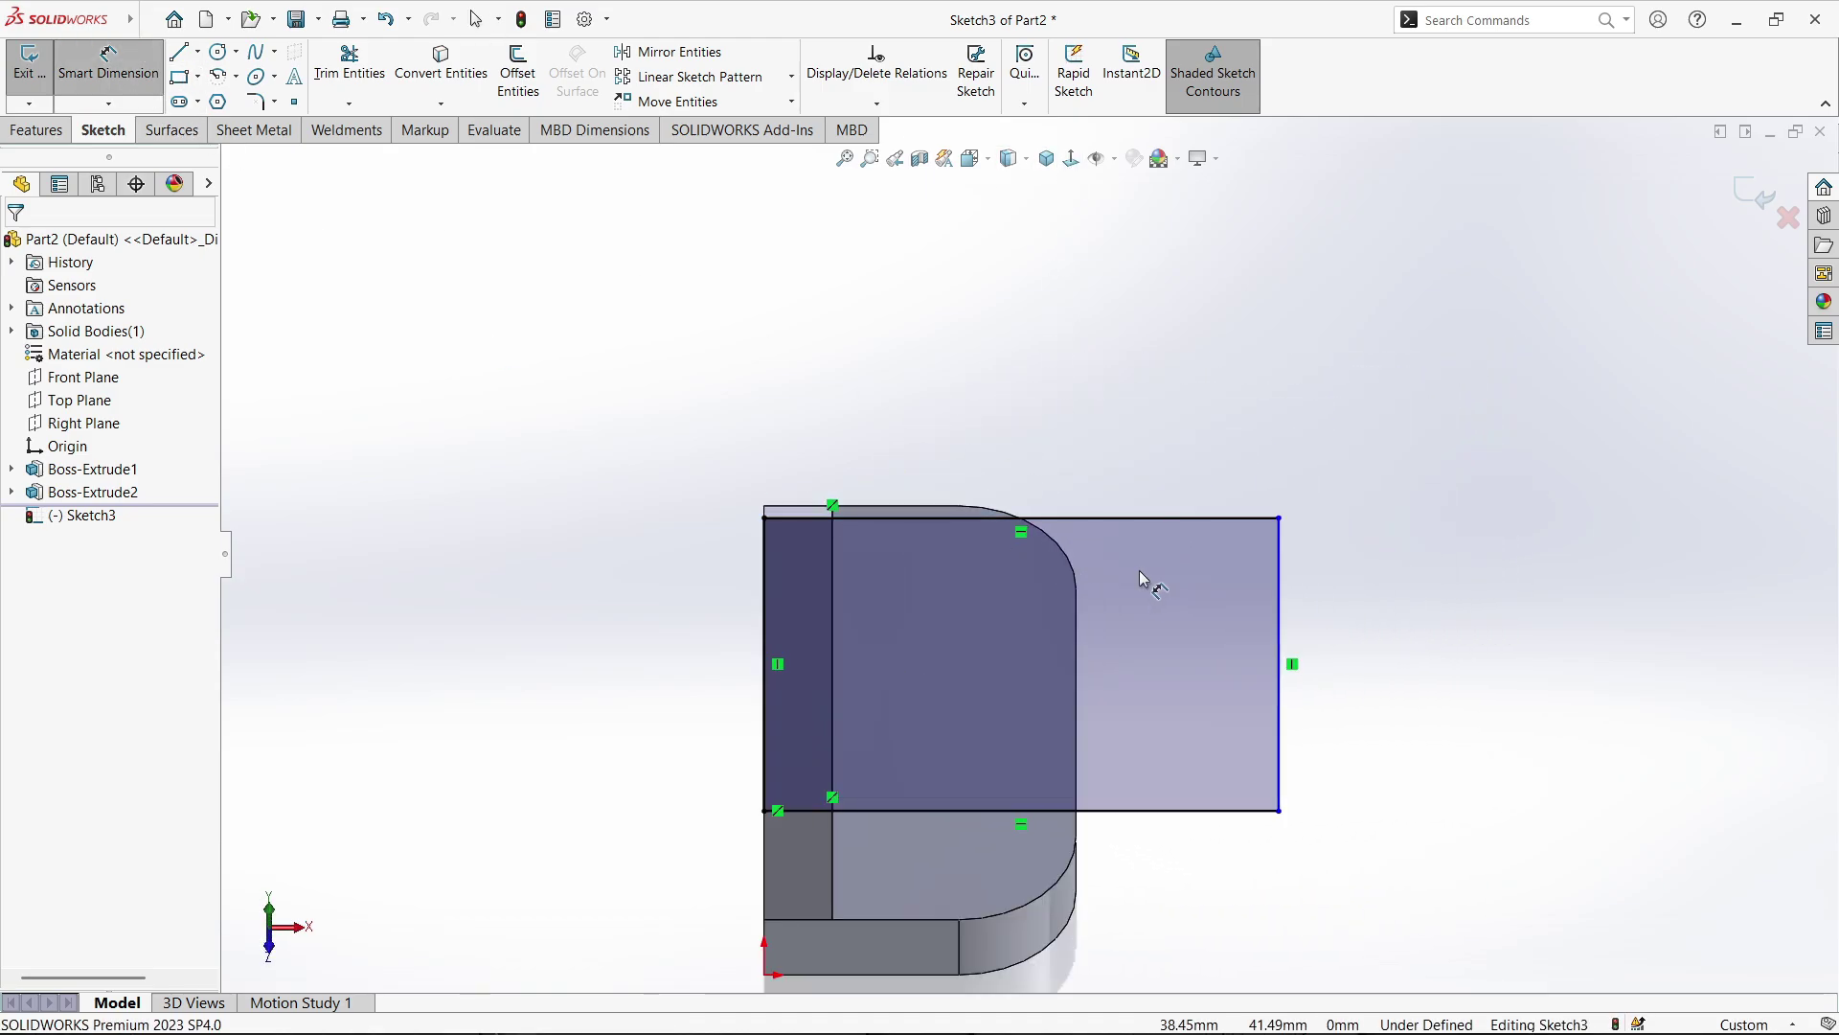
click(1147, 524)
click(968, 362)
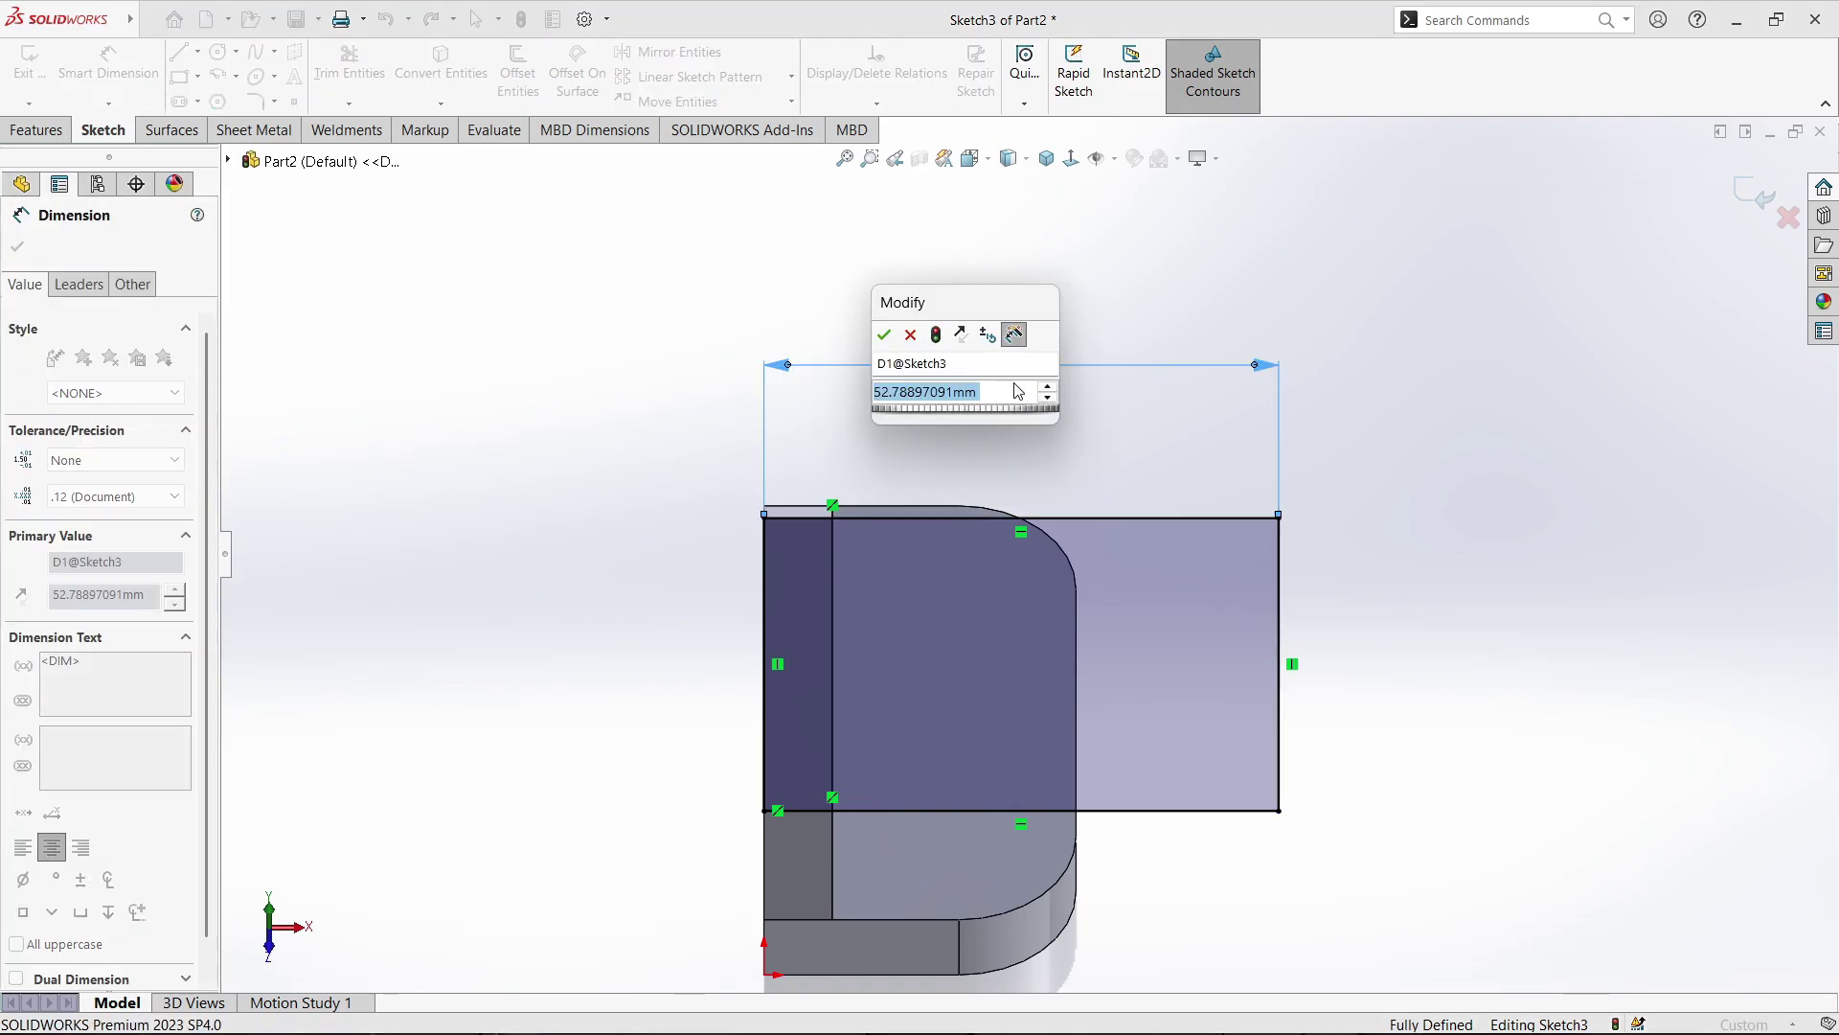
text(20)
key(Return)
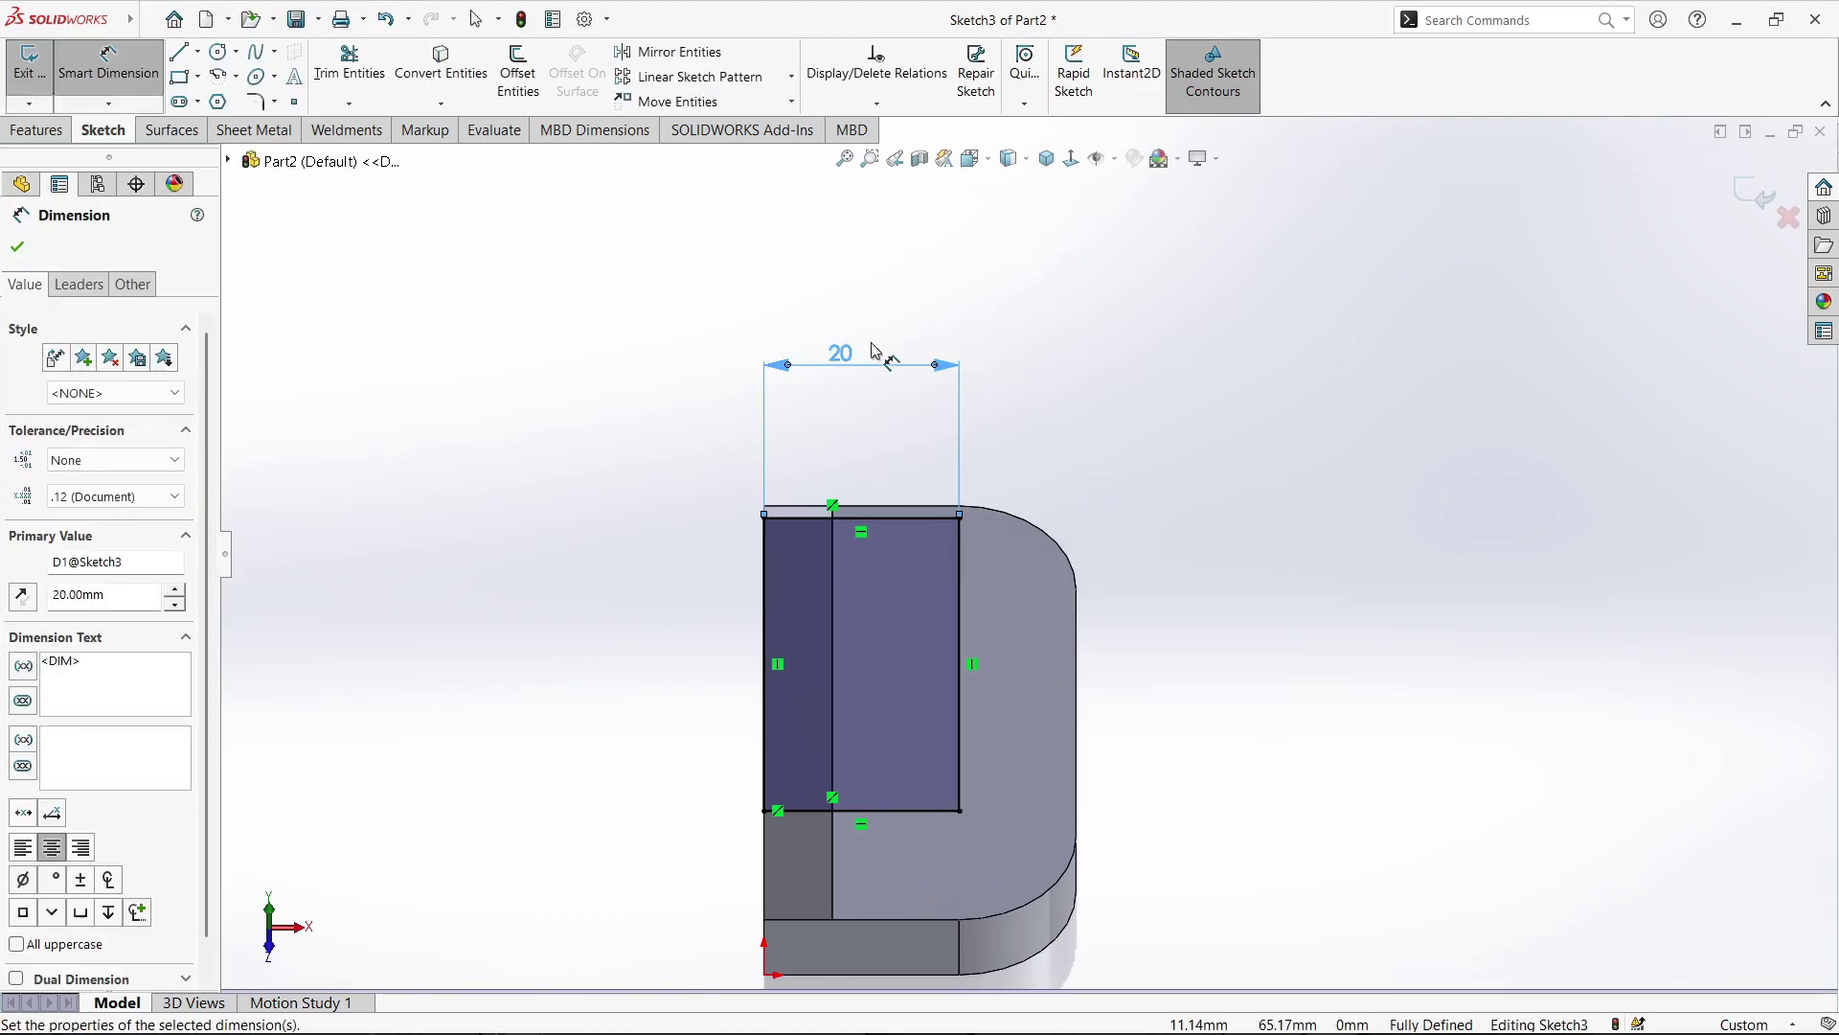
Draw a circle from the midpoint of the rectangle's free vertical side through its upper corner, and trim both into one rounded end
click(219, 51)
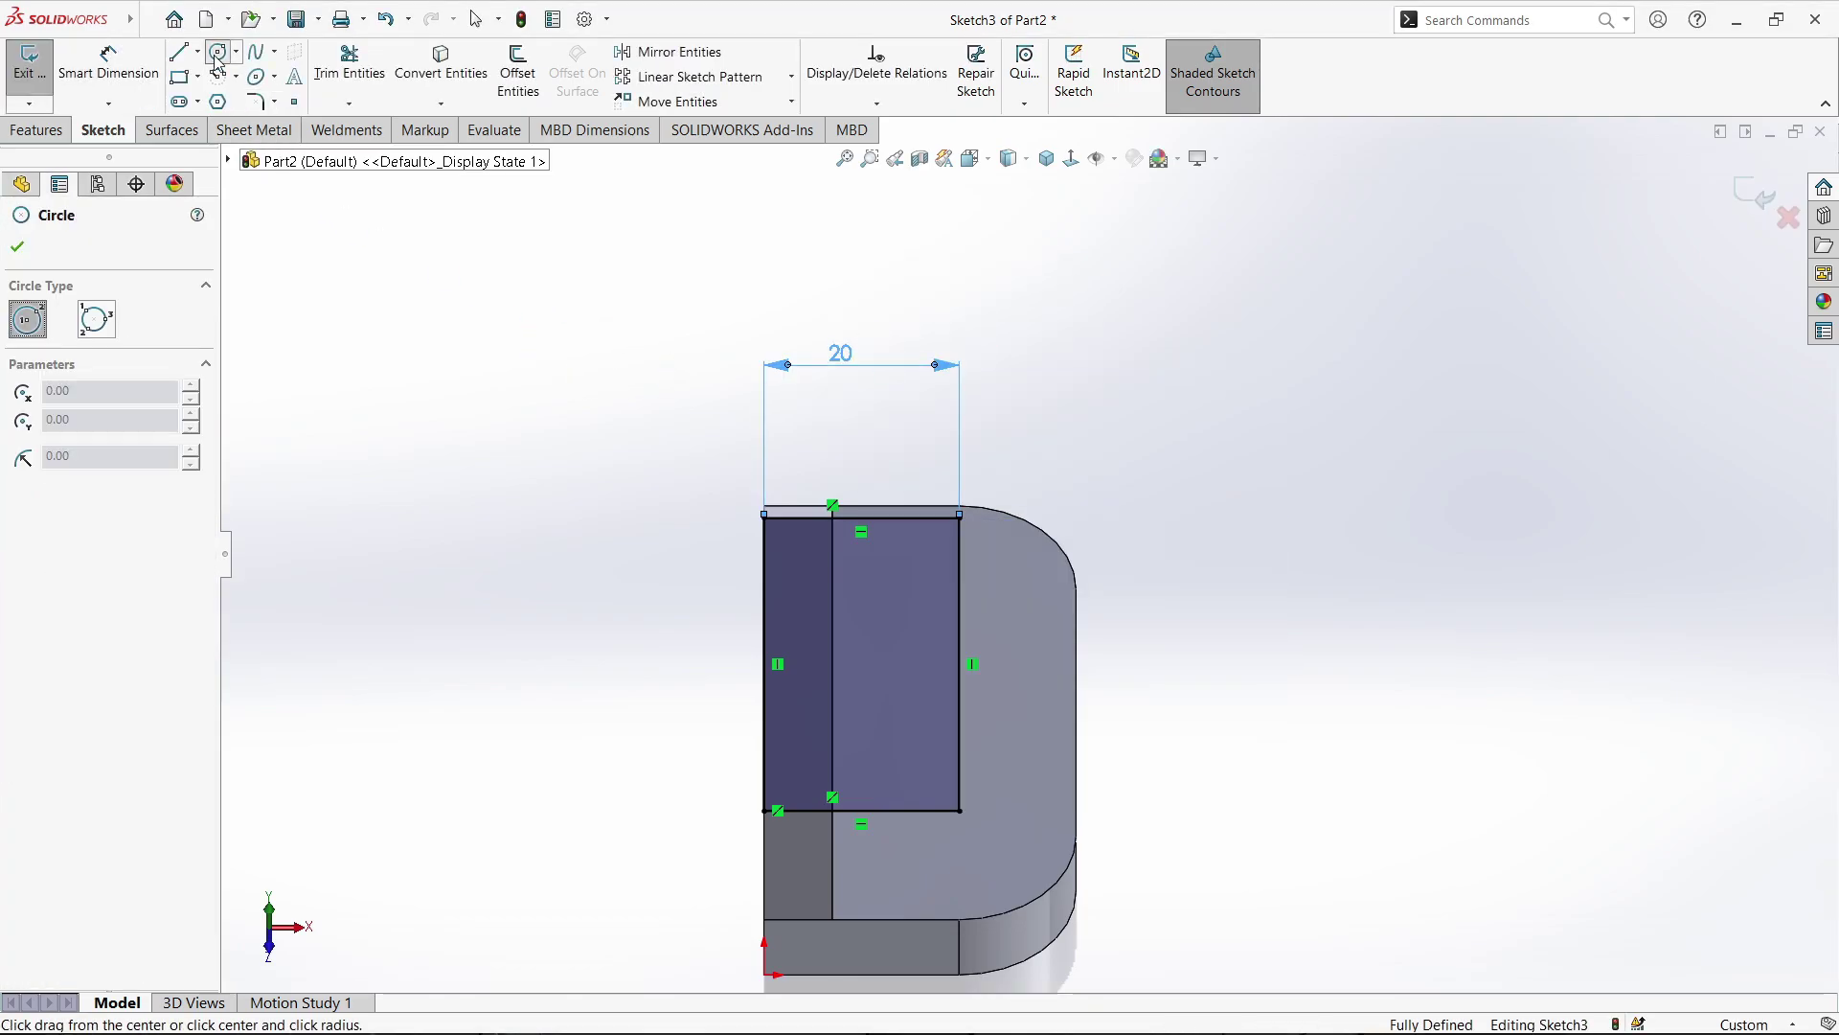
click(959, 664)
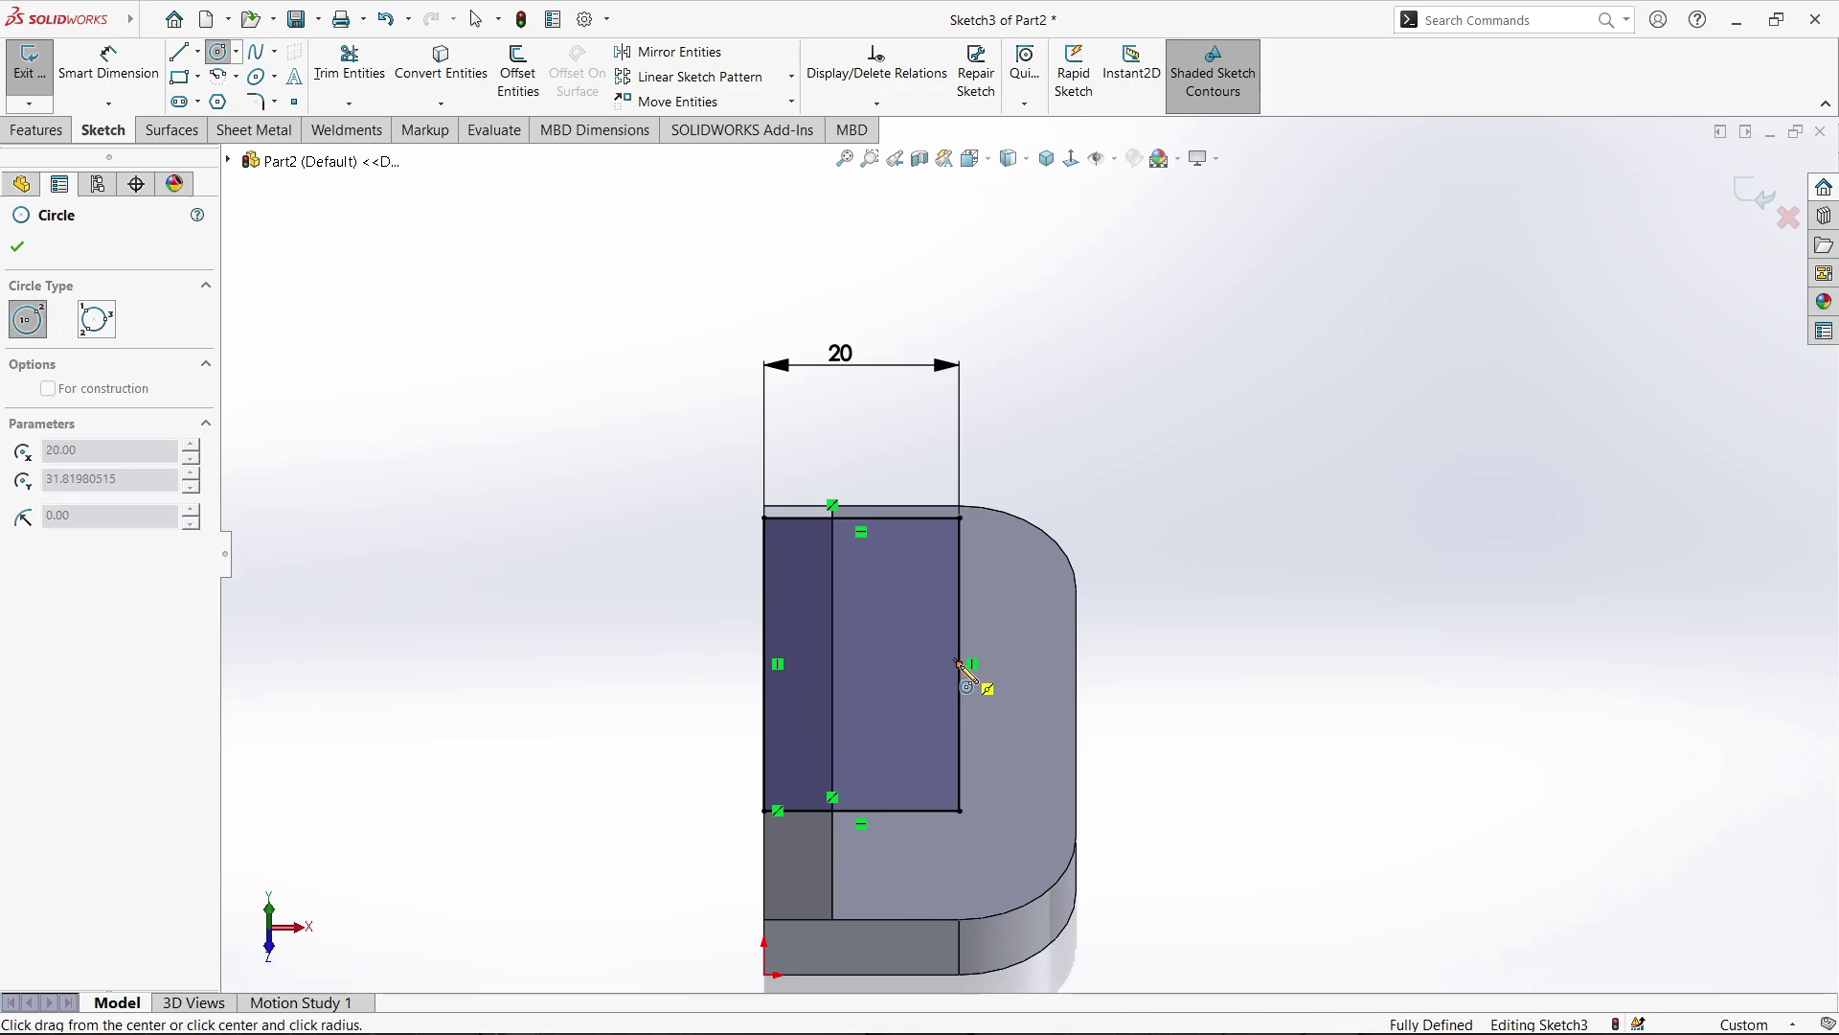
click(959, 519)
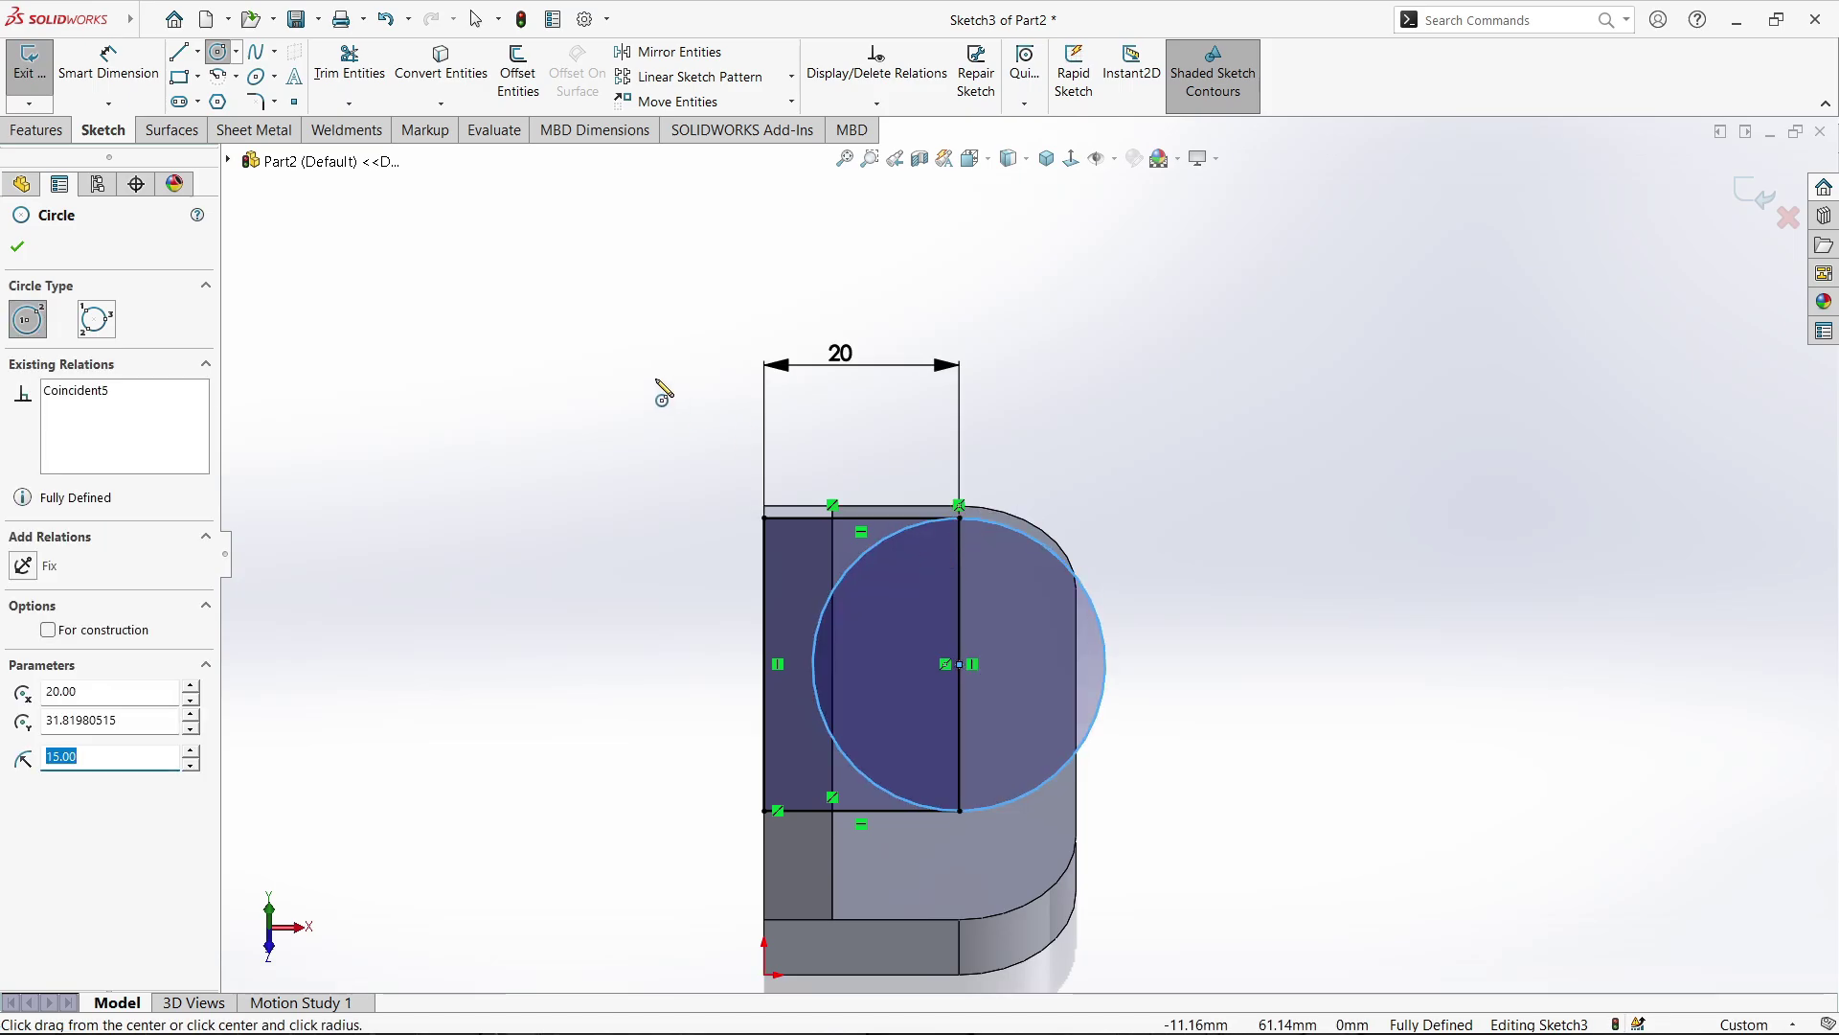
key(Escape)
click(349, 62)
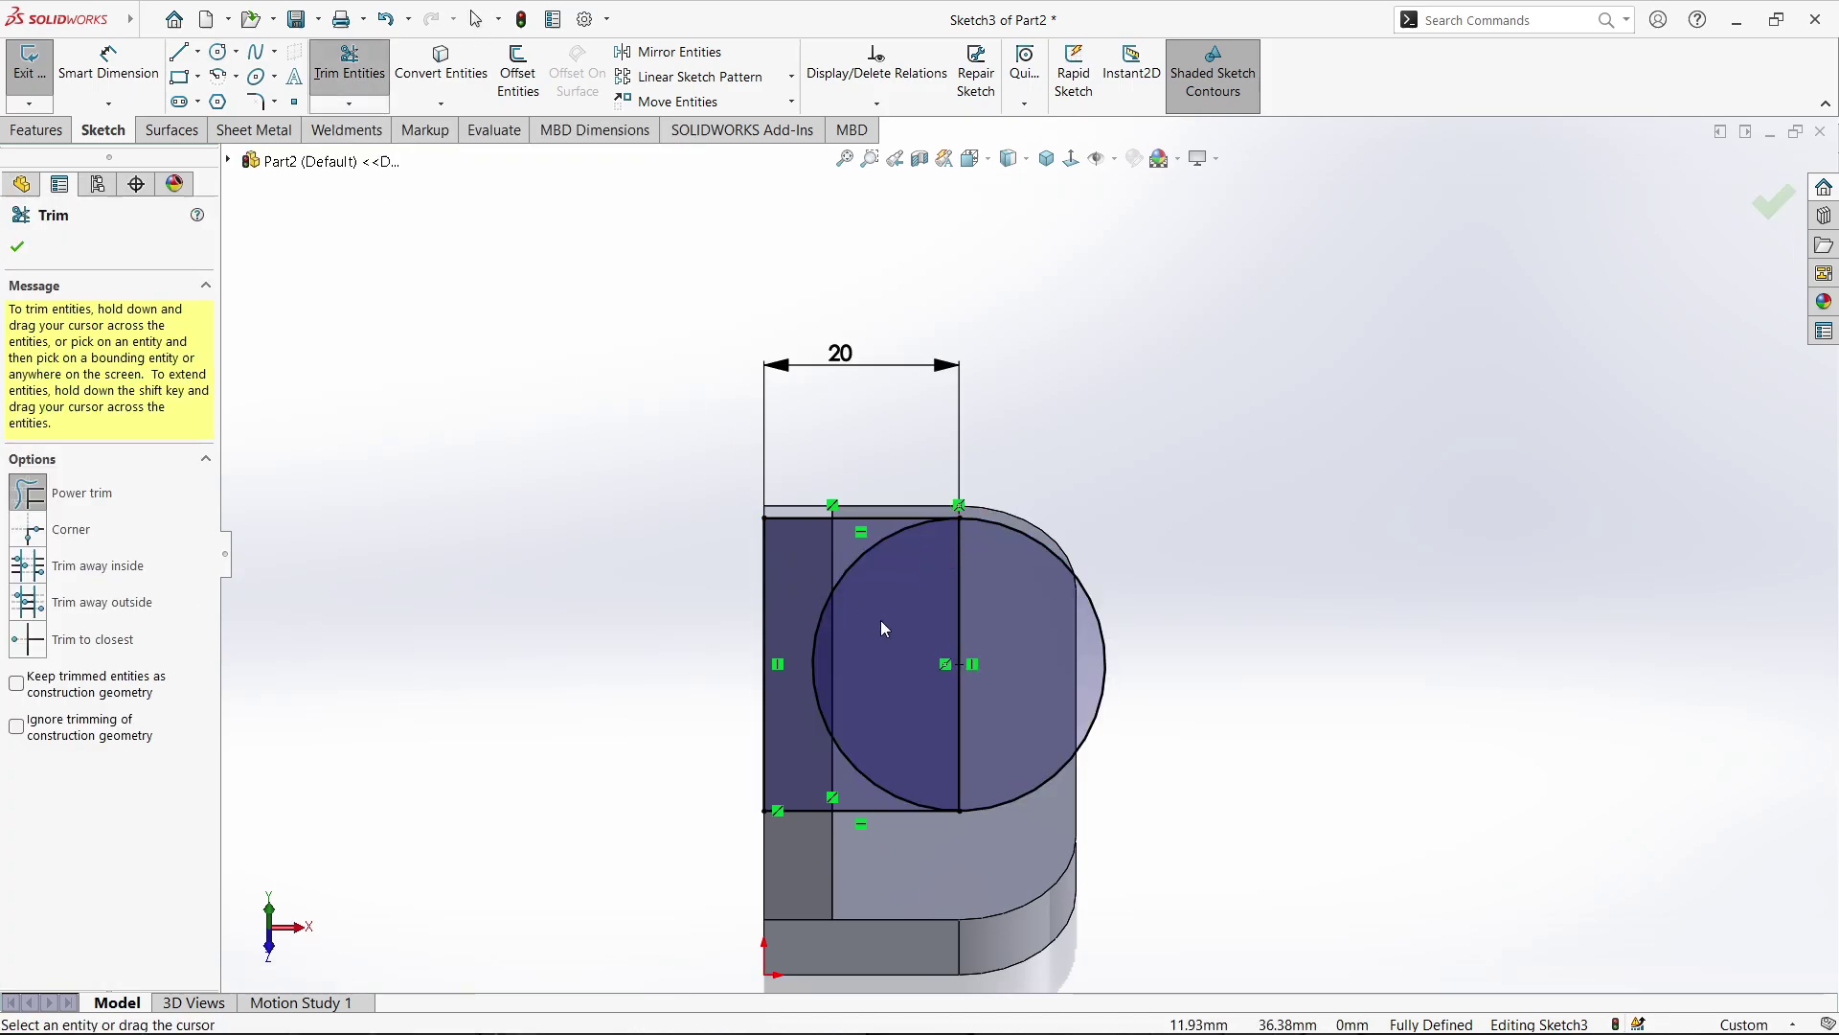
mouse_move(996, 593)
mouse_down()
mouse_move(861, 554)
mouse_move(974, 609)
mouse_up()
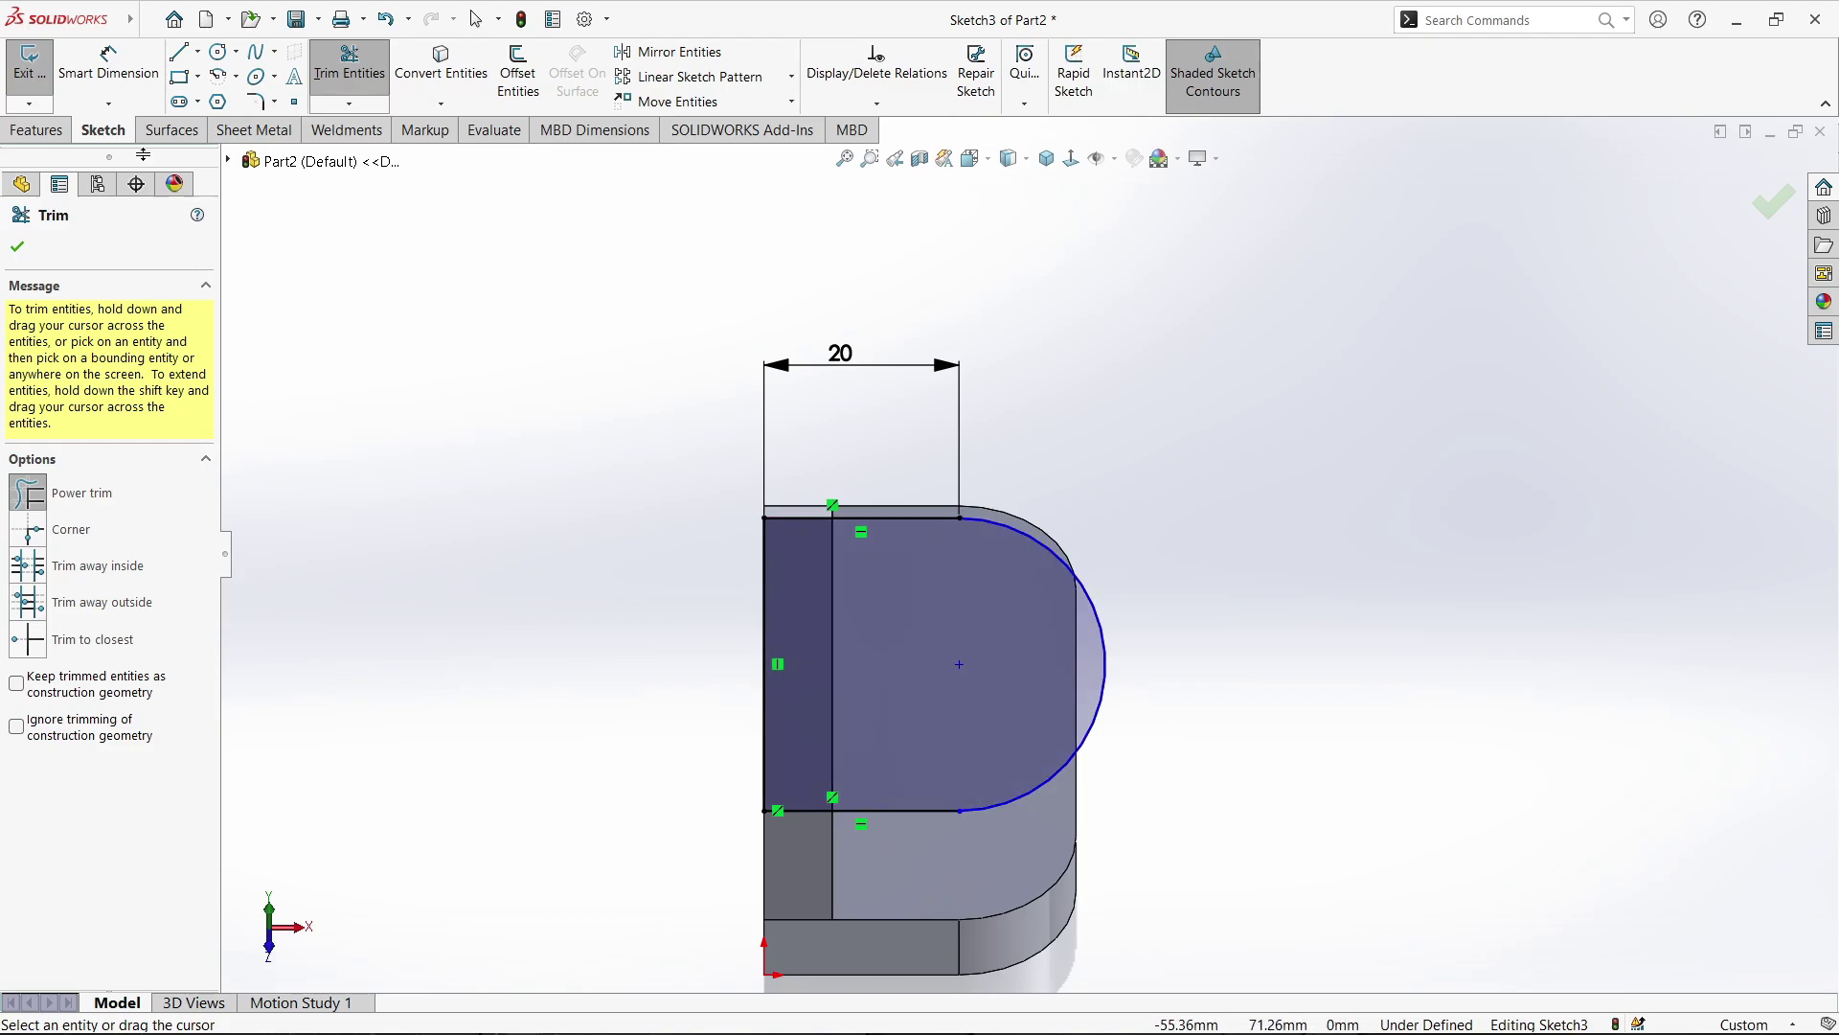
Dimension the rounded end's arc with a radius of 15 mm
click(108, 59)
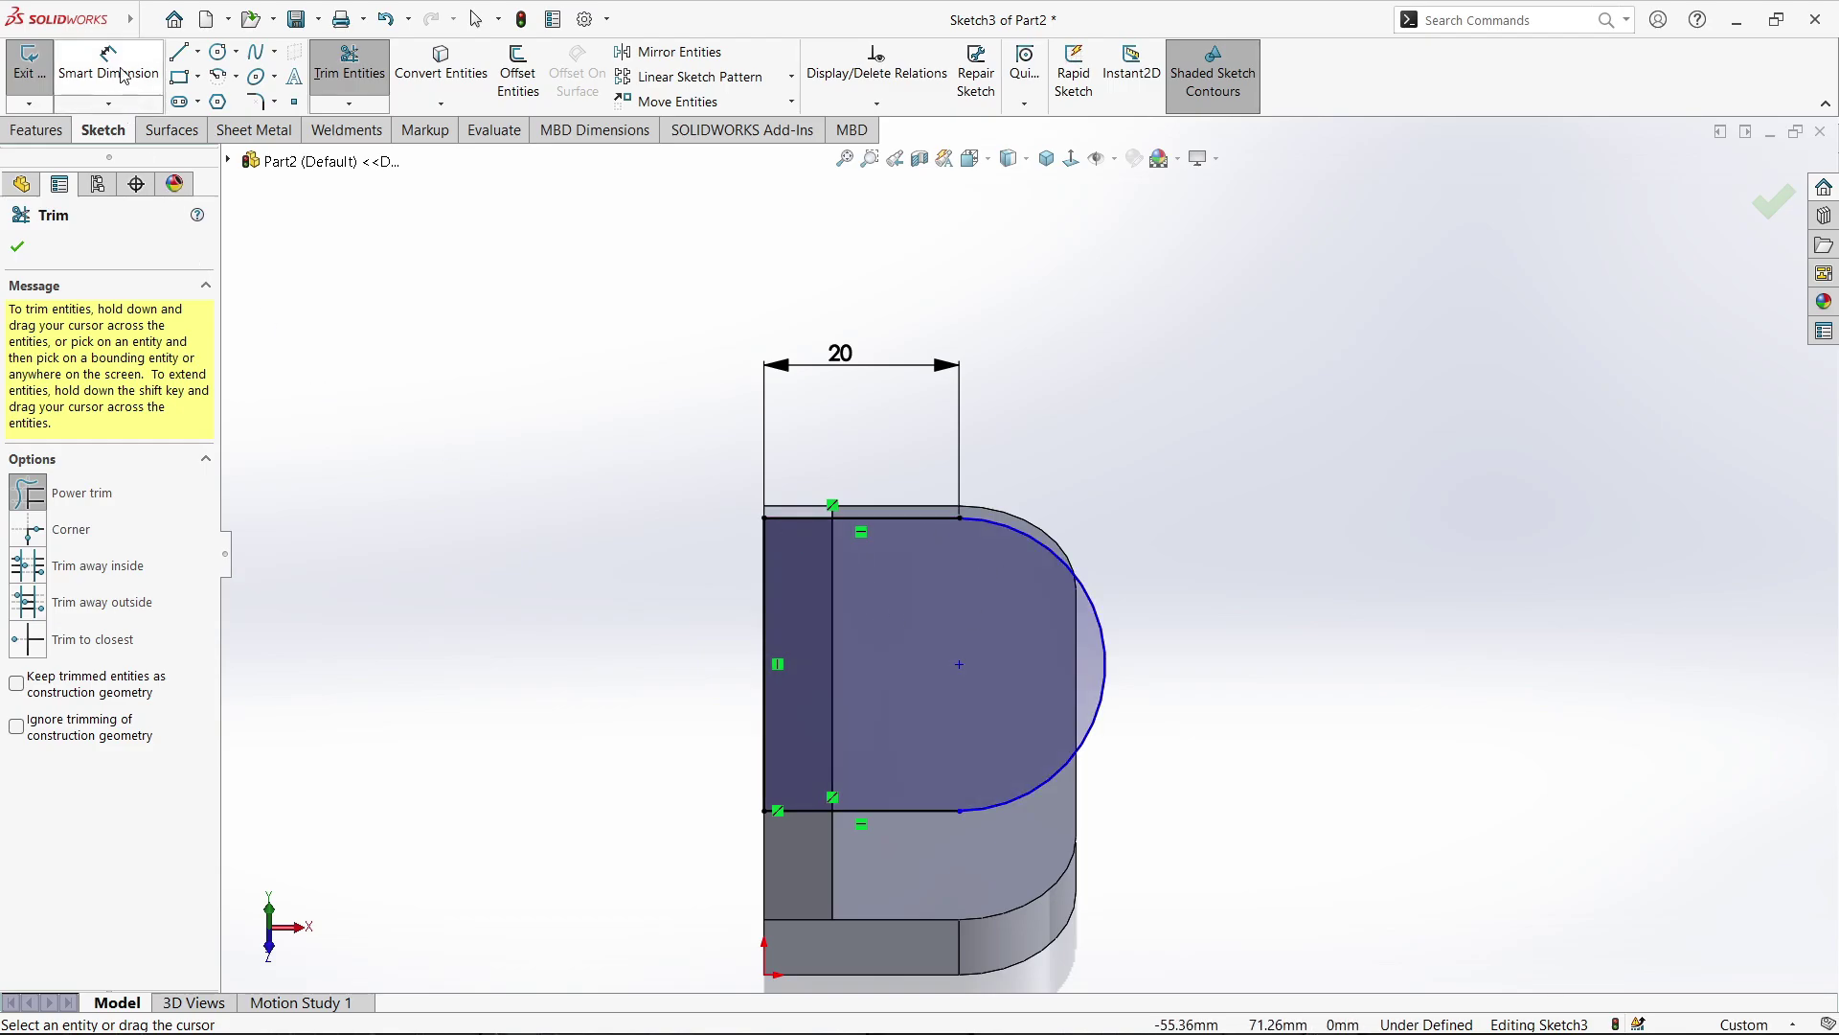
click(1077, 604)
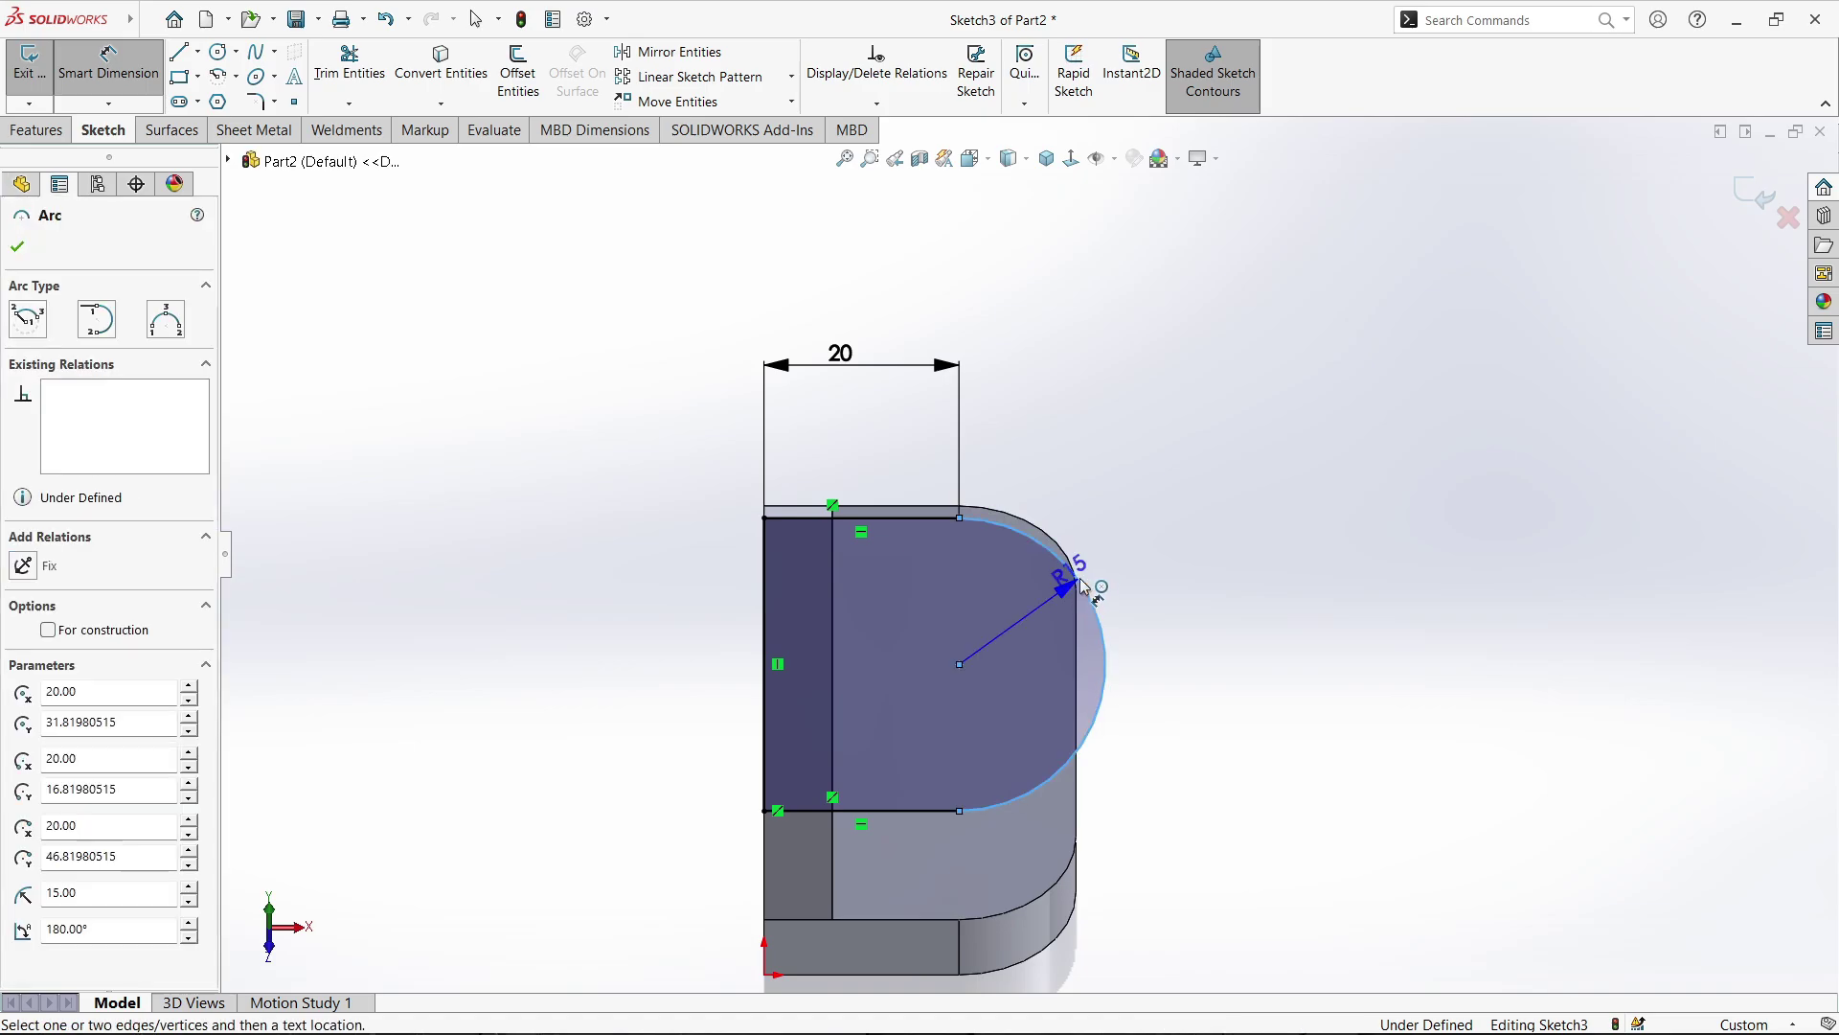
click(1175, 512)
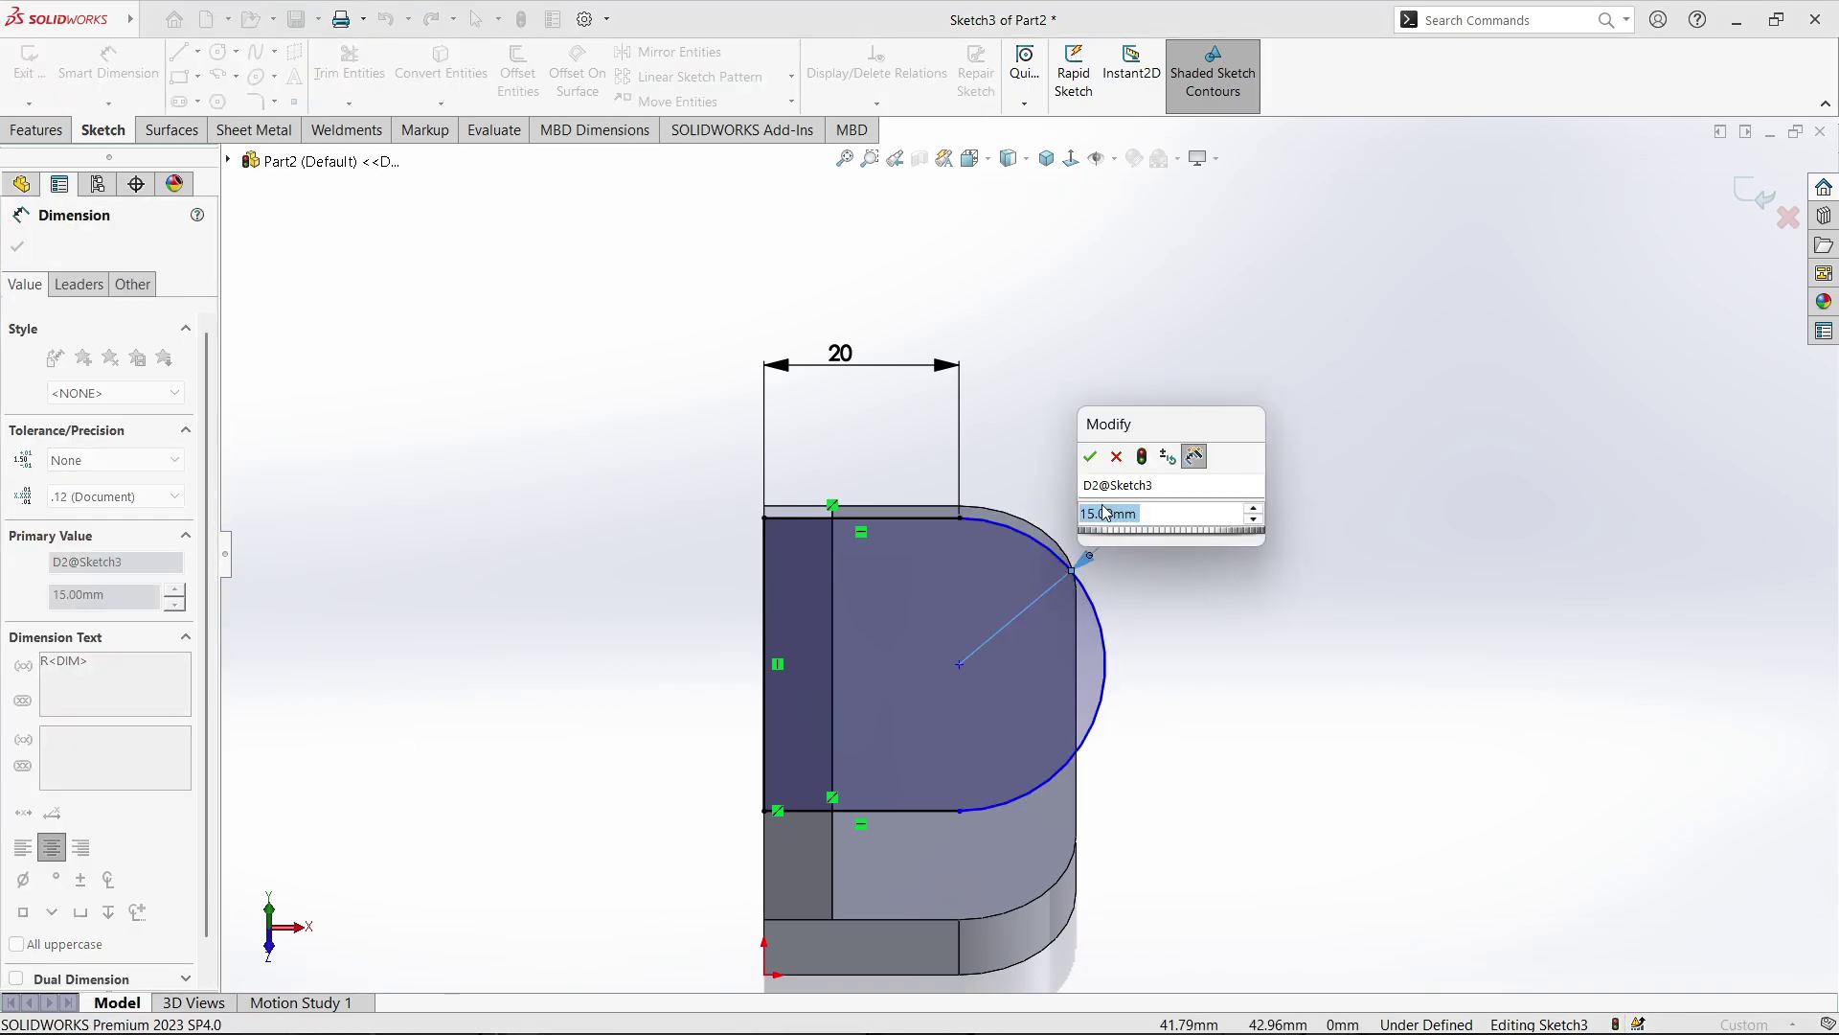
click(1090, 456)
click(1209, 635)
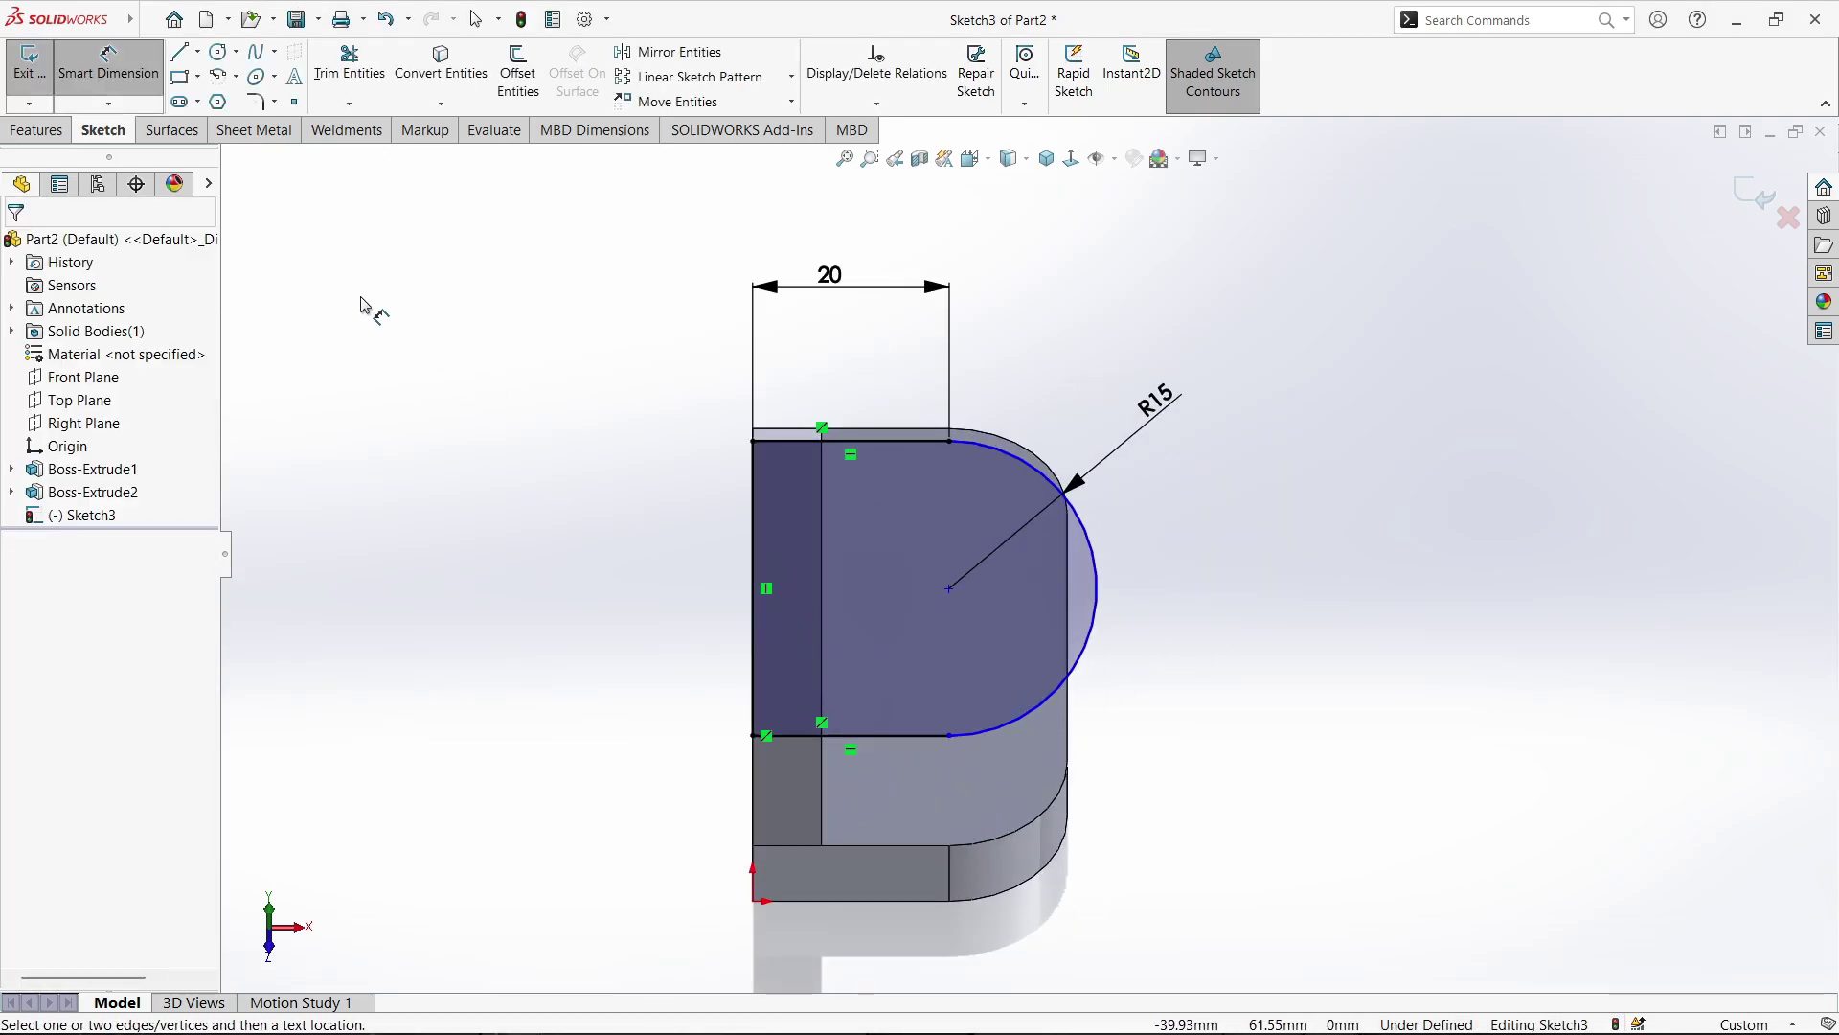
Draw a horizontal centerline from the midpoint of the profile's straight vertical side to the arc's center
click(198, 54)
click(230, 98)
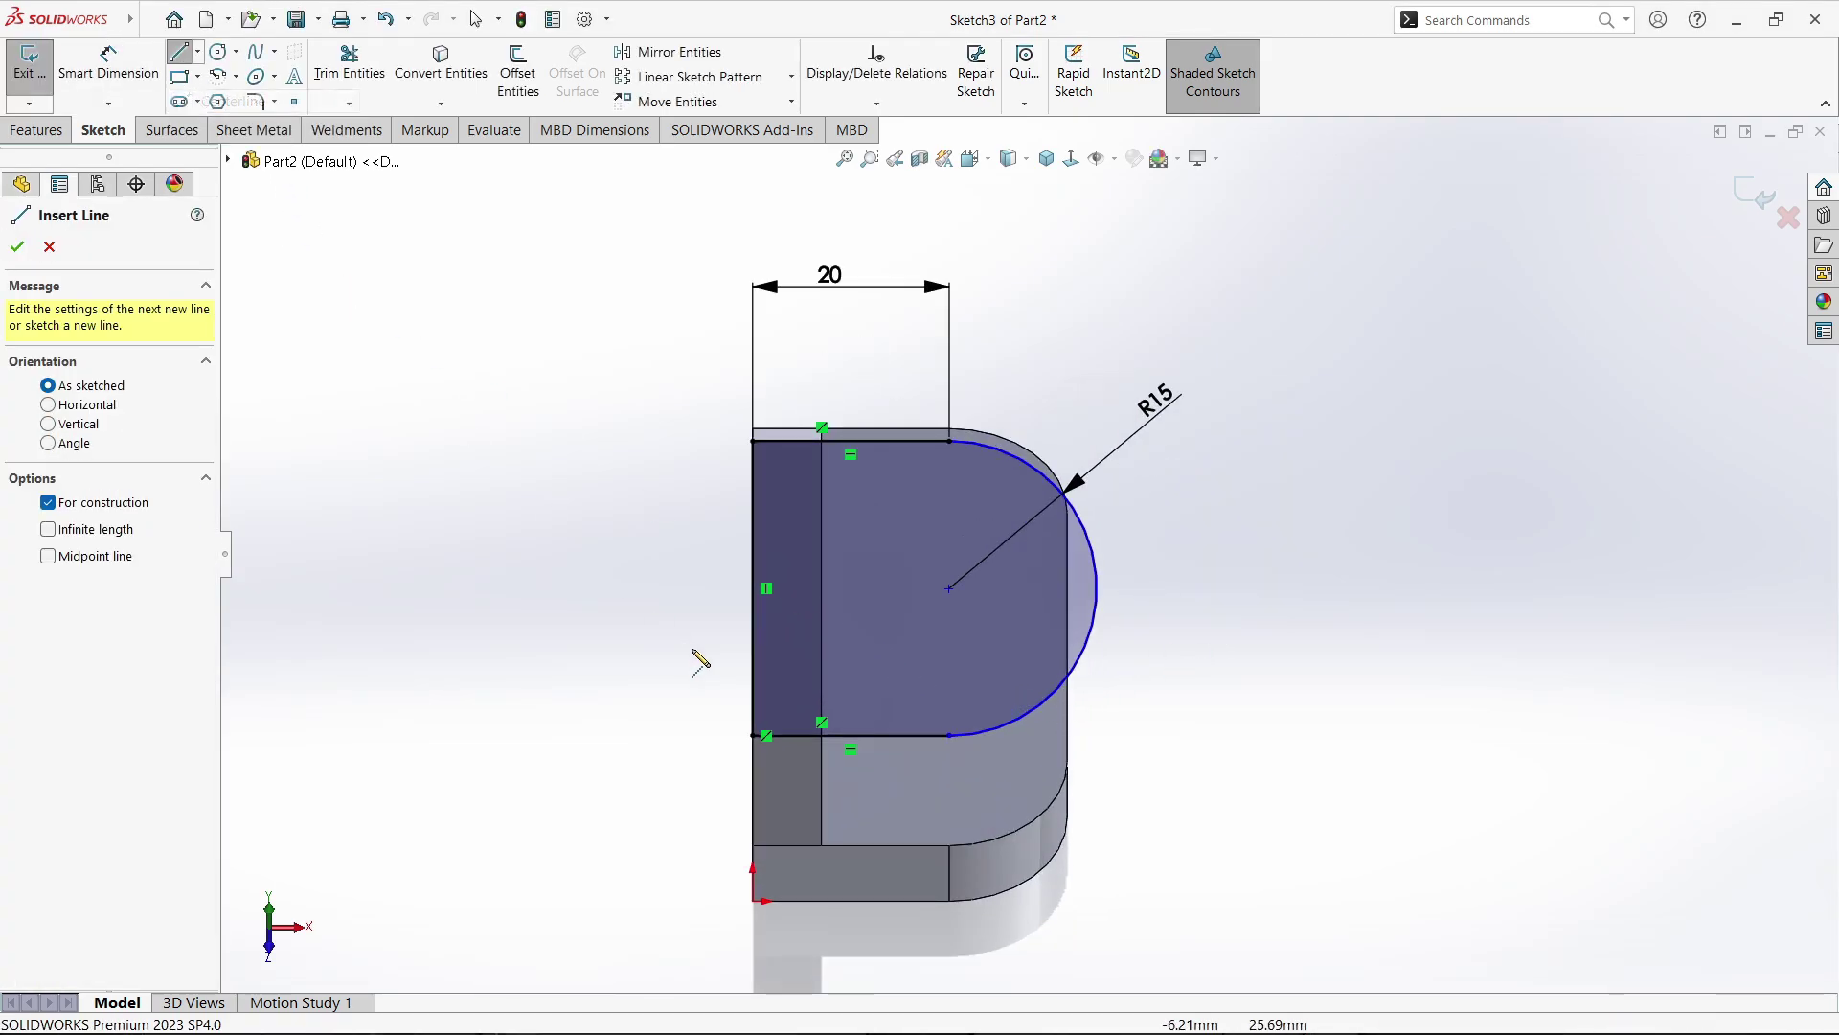
click(753, 588)
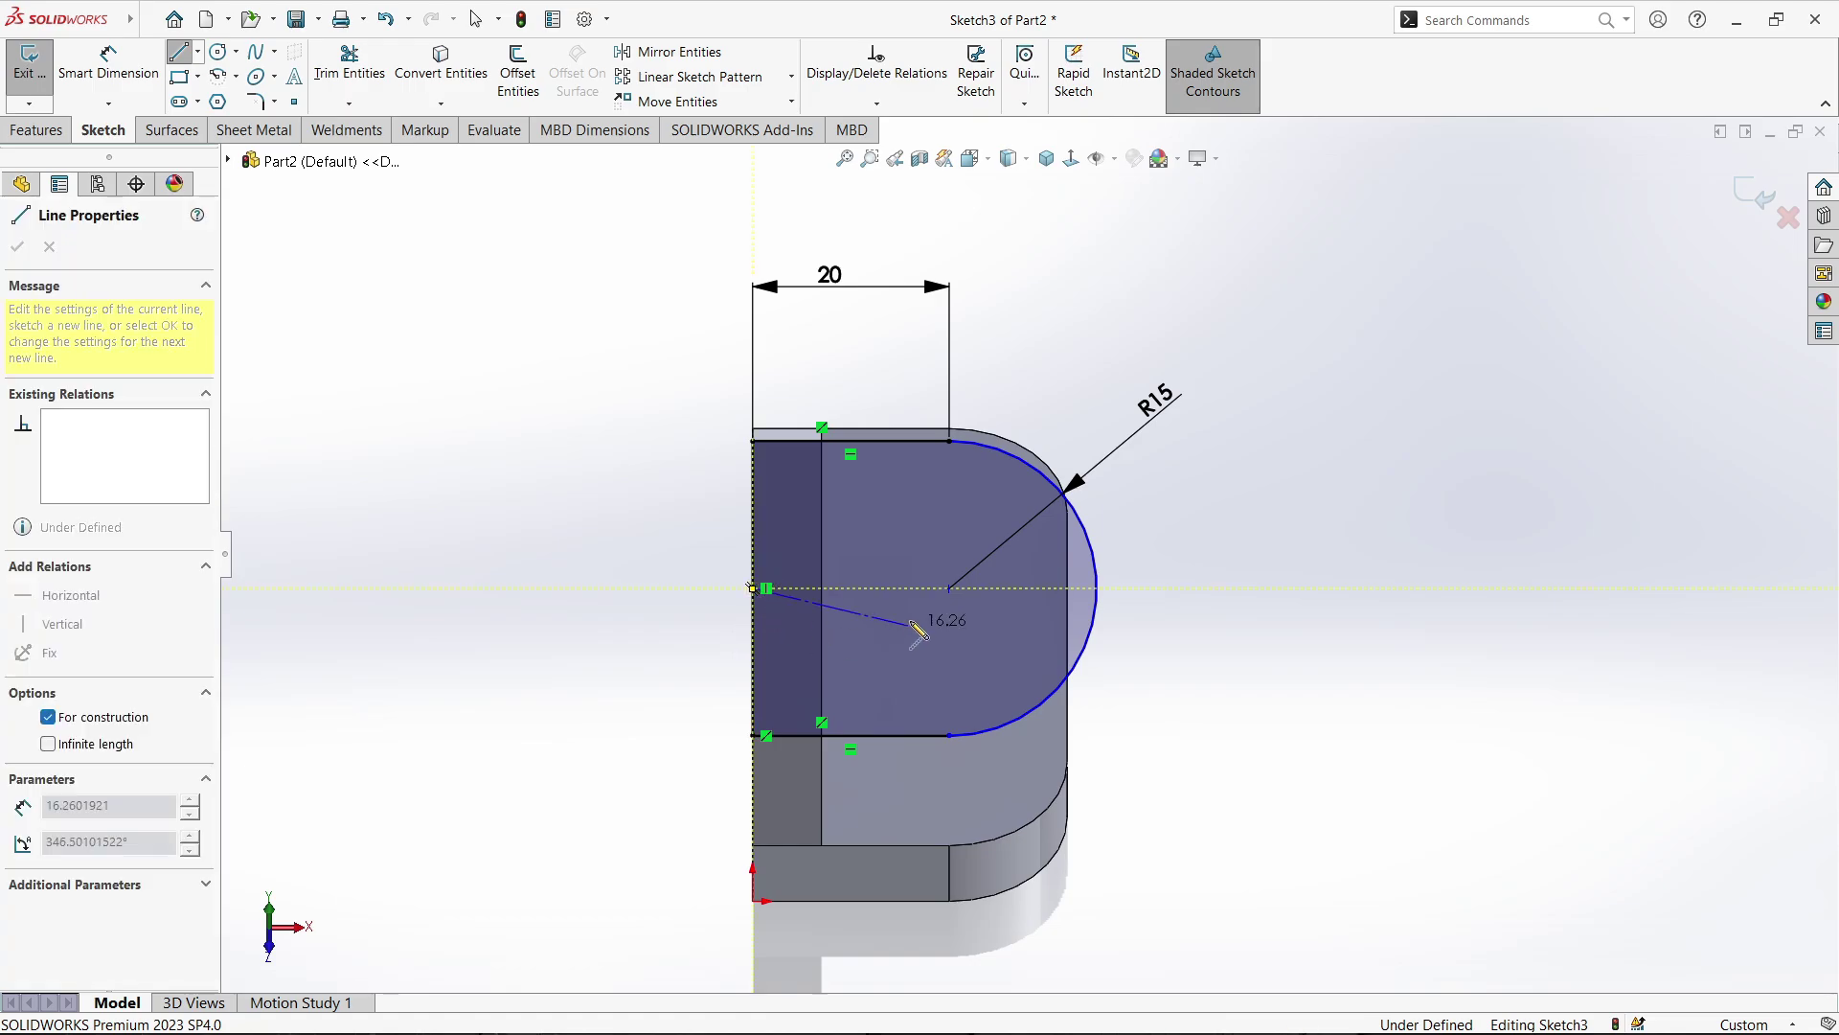
click(949, 588)
key(Escape)
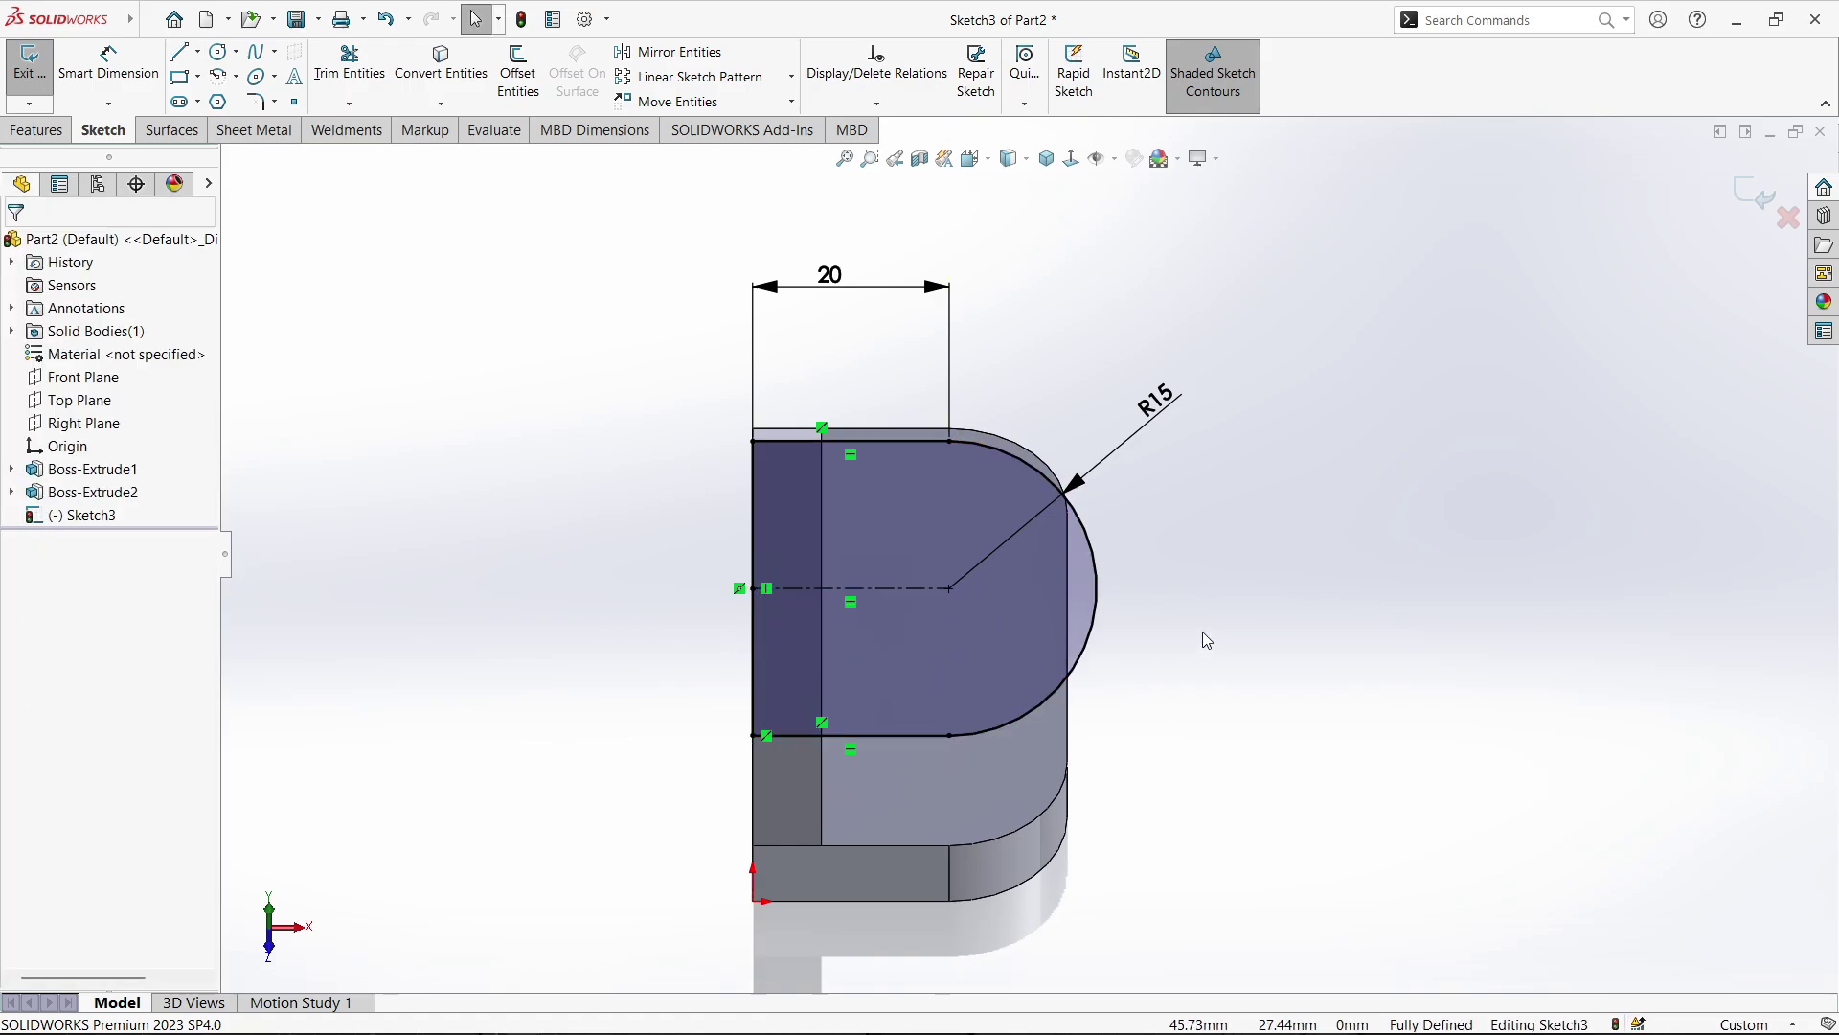
Inspect the lug profile on the web and check its thickness in the Exercise 35 reference drawing
mouse_move(1186, 635)
middle_down()
mouse_move(1170, 555)
mouse_move(1096, 638)
middle_up()
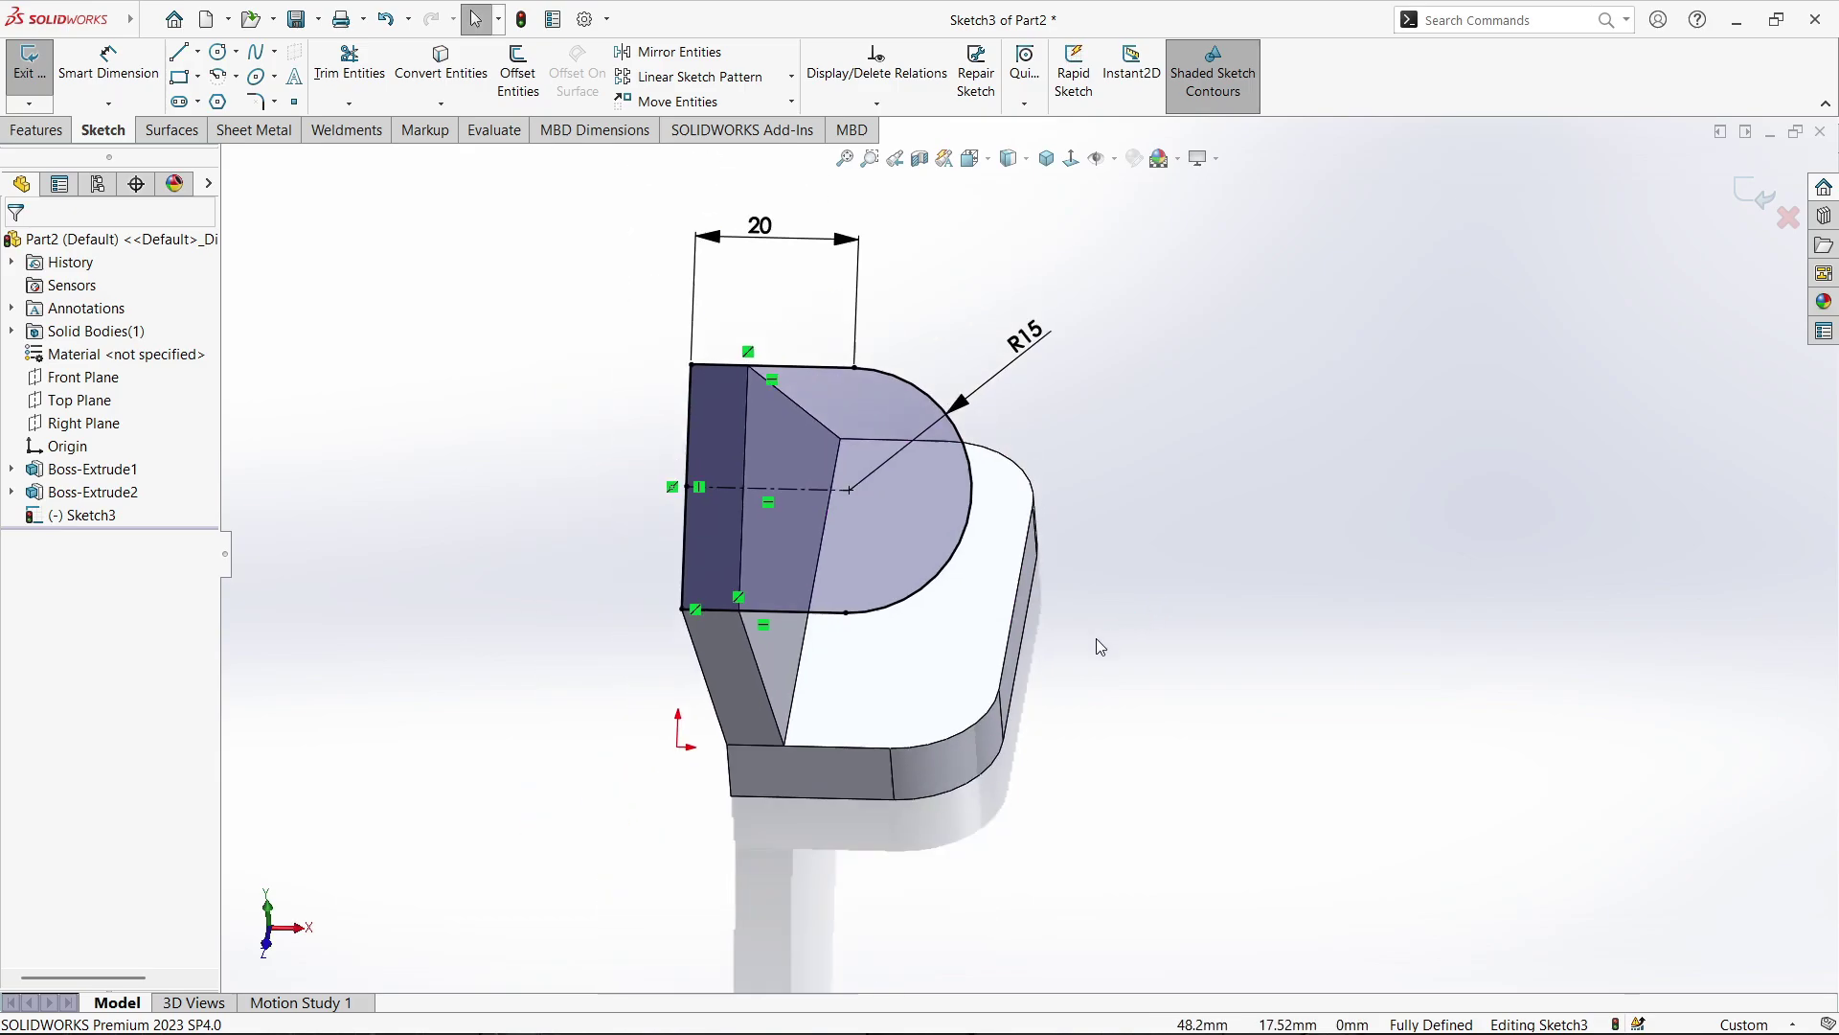
middle_drag(900, 578, 743, 633)
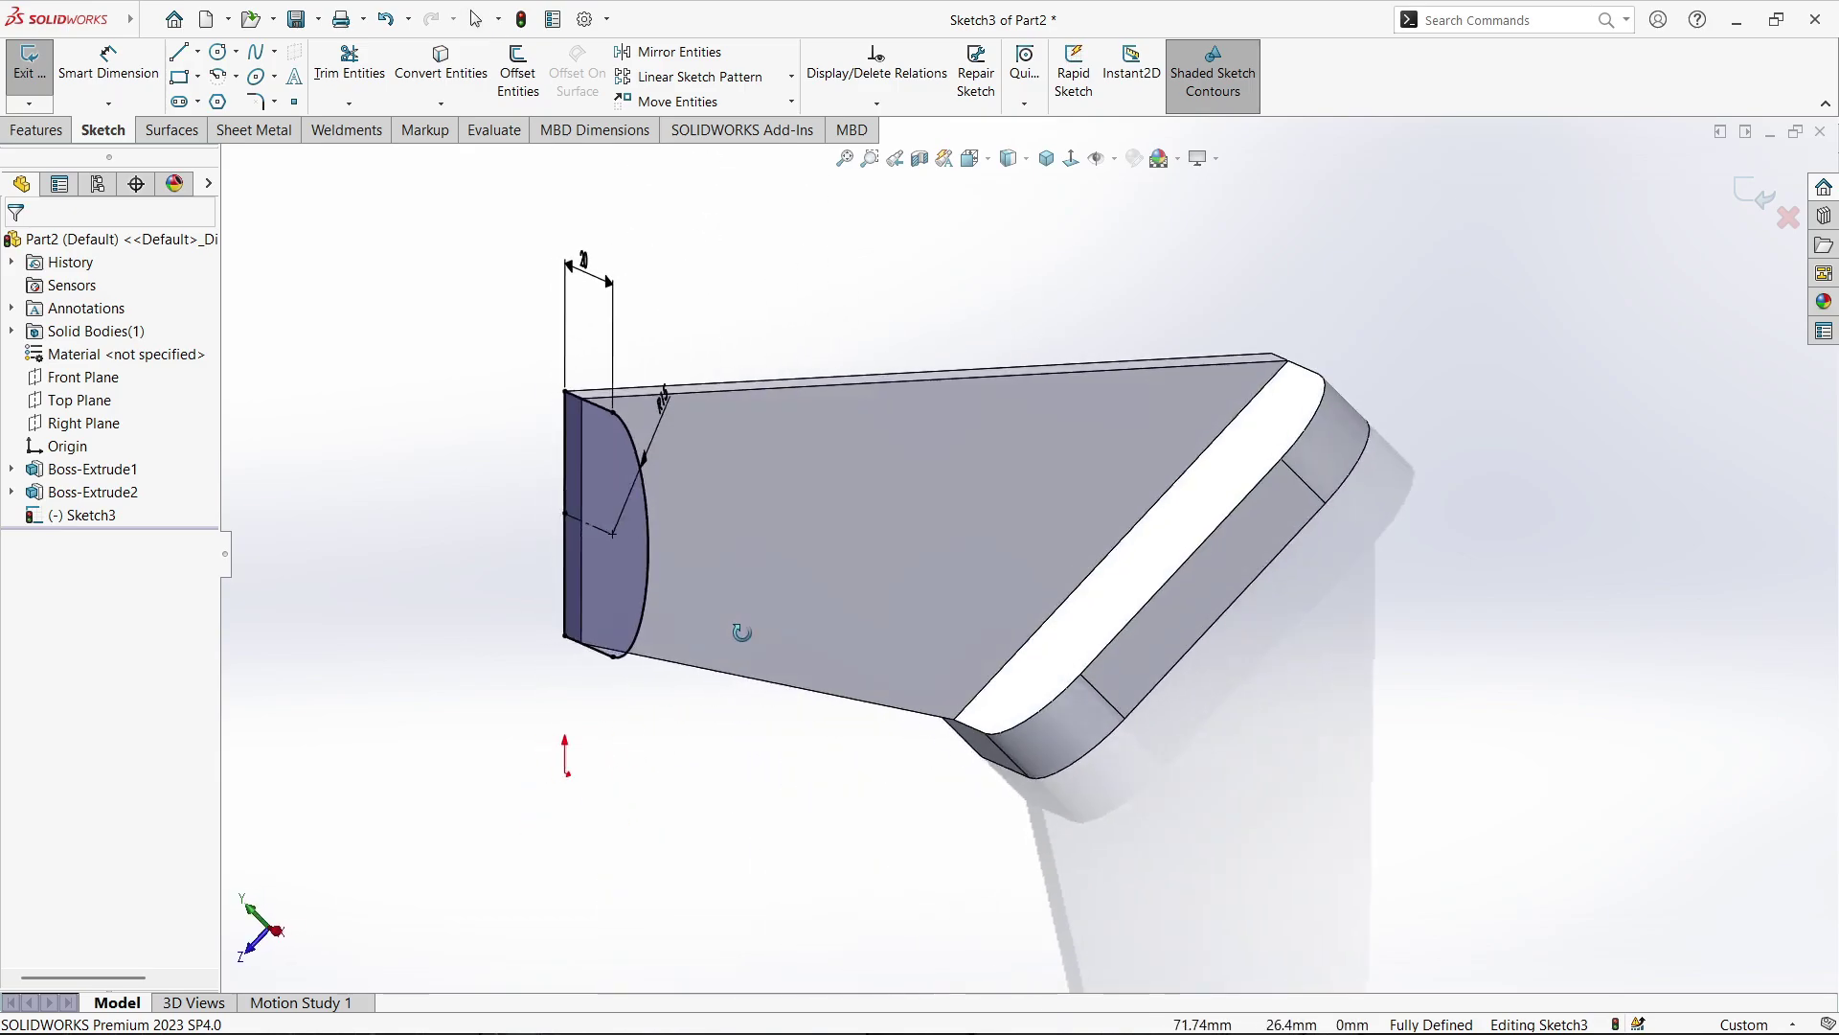
scroll(709, 527, up, 1)
scroll(704, 513, down, 1)
mouse_move(1076, 1015)
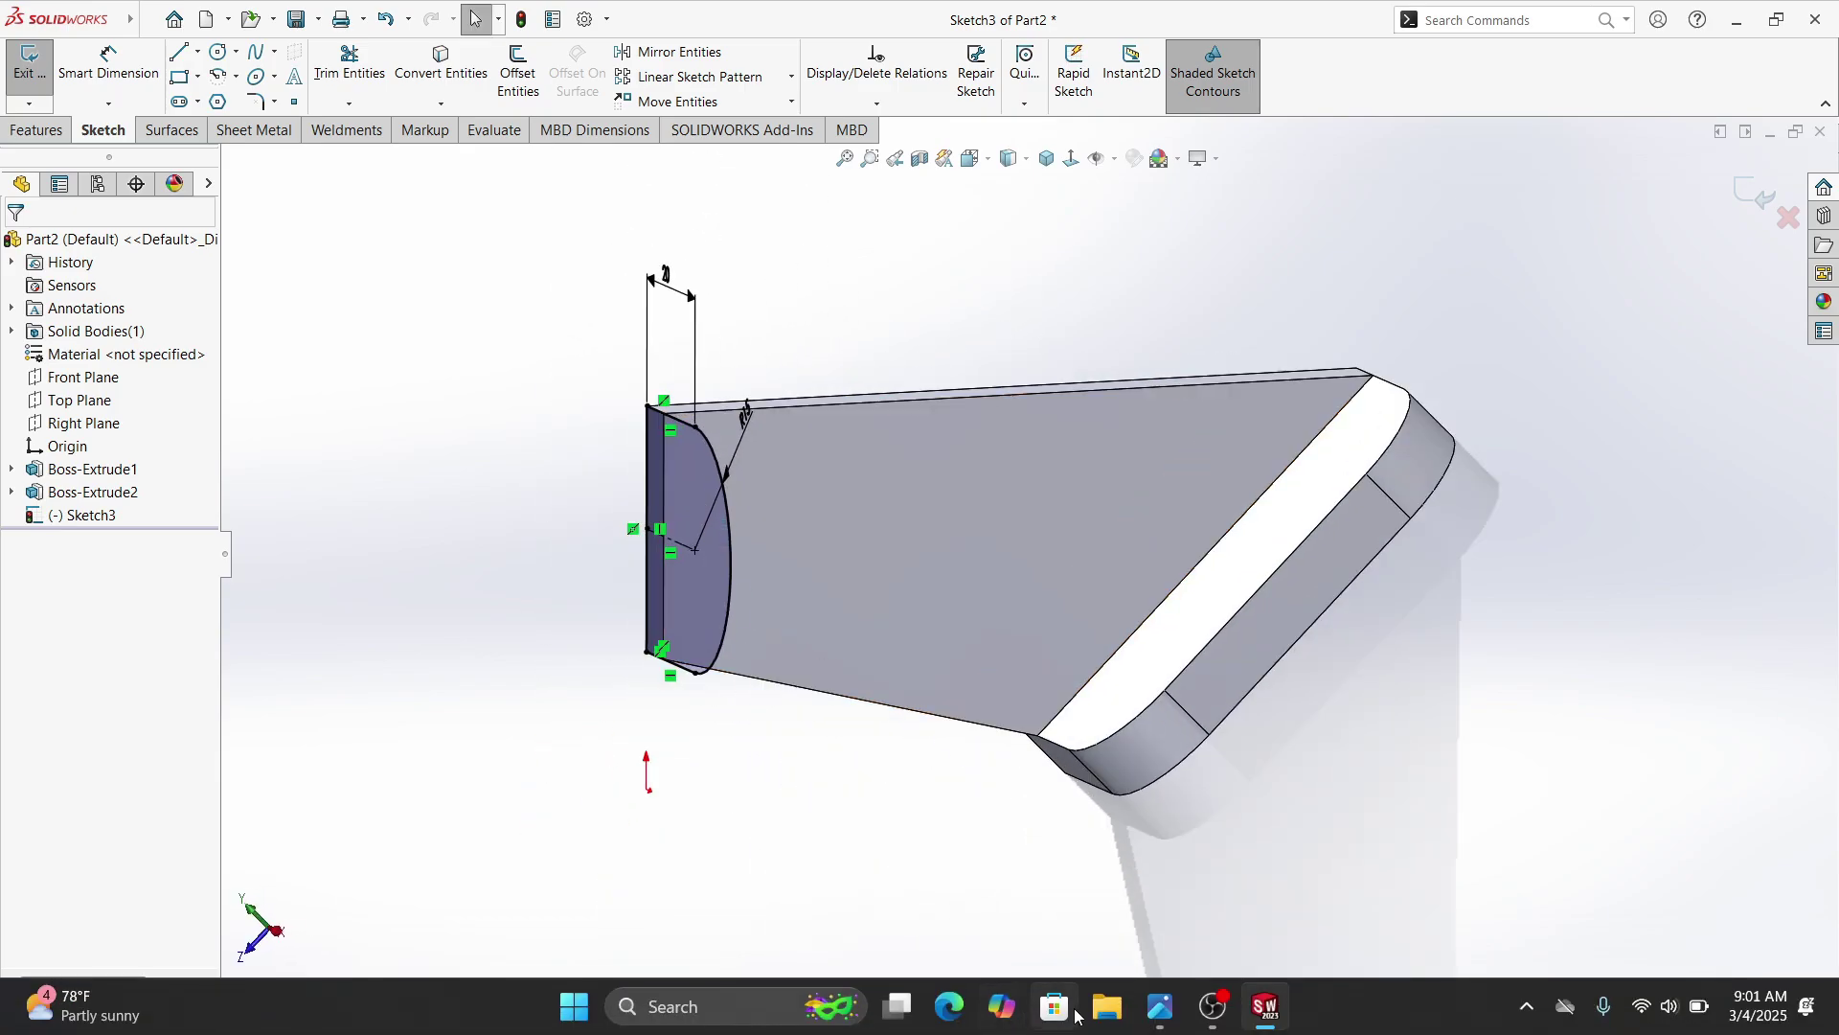
click(1163, 1008)
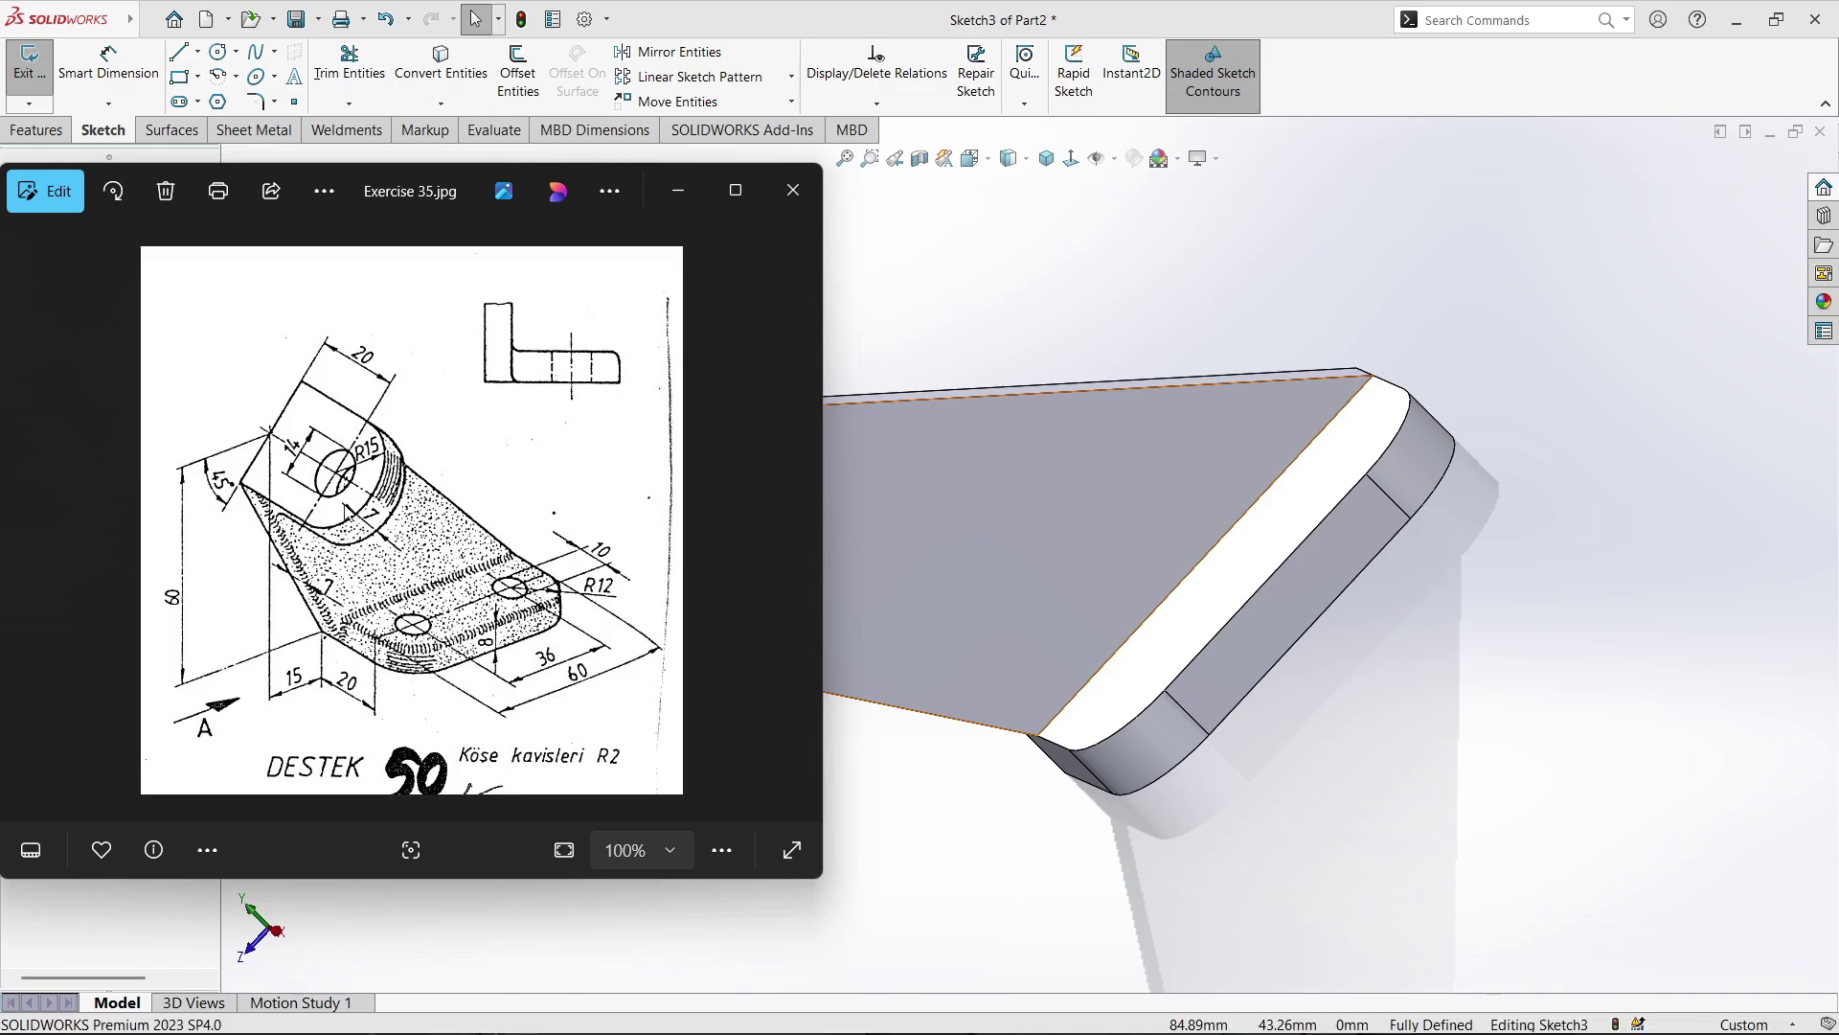
click(668, 189)
Extrude the lug profile 7 mm Blind with the direction reversed toward the base plate, merging it with the web
middle_drag(765, 497, 801, 427)
scroll(767, 412, down, 1)
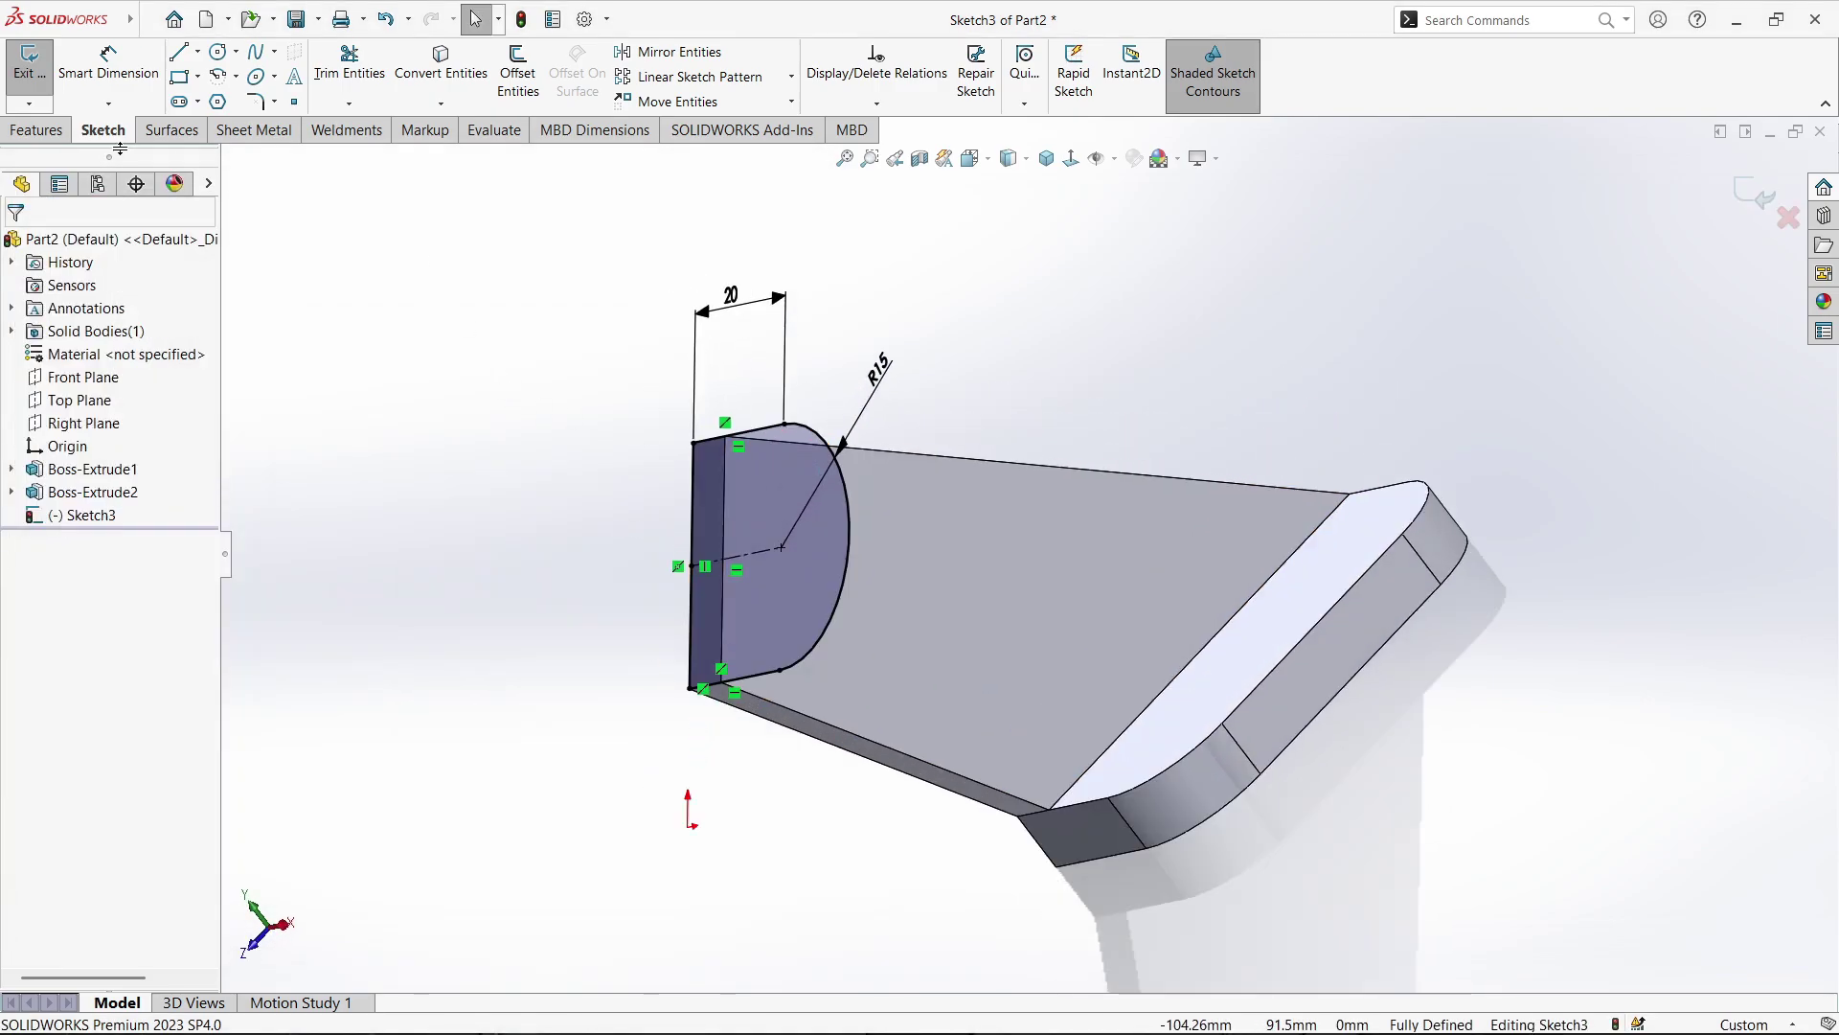
click(38, 130)
click(39, 72)
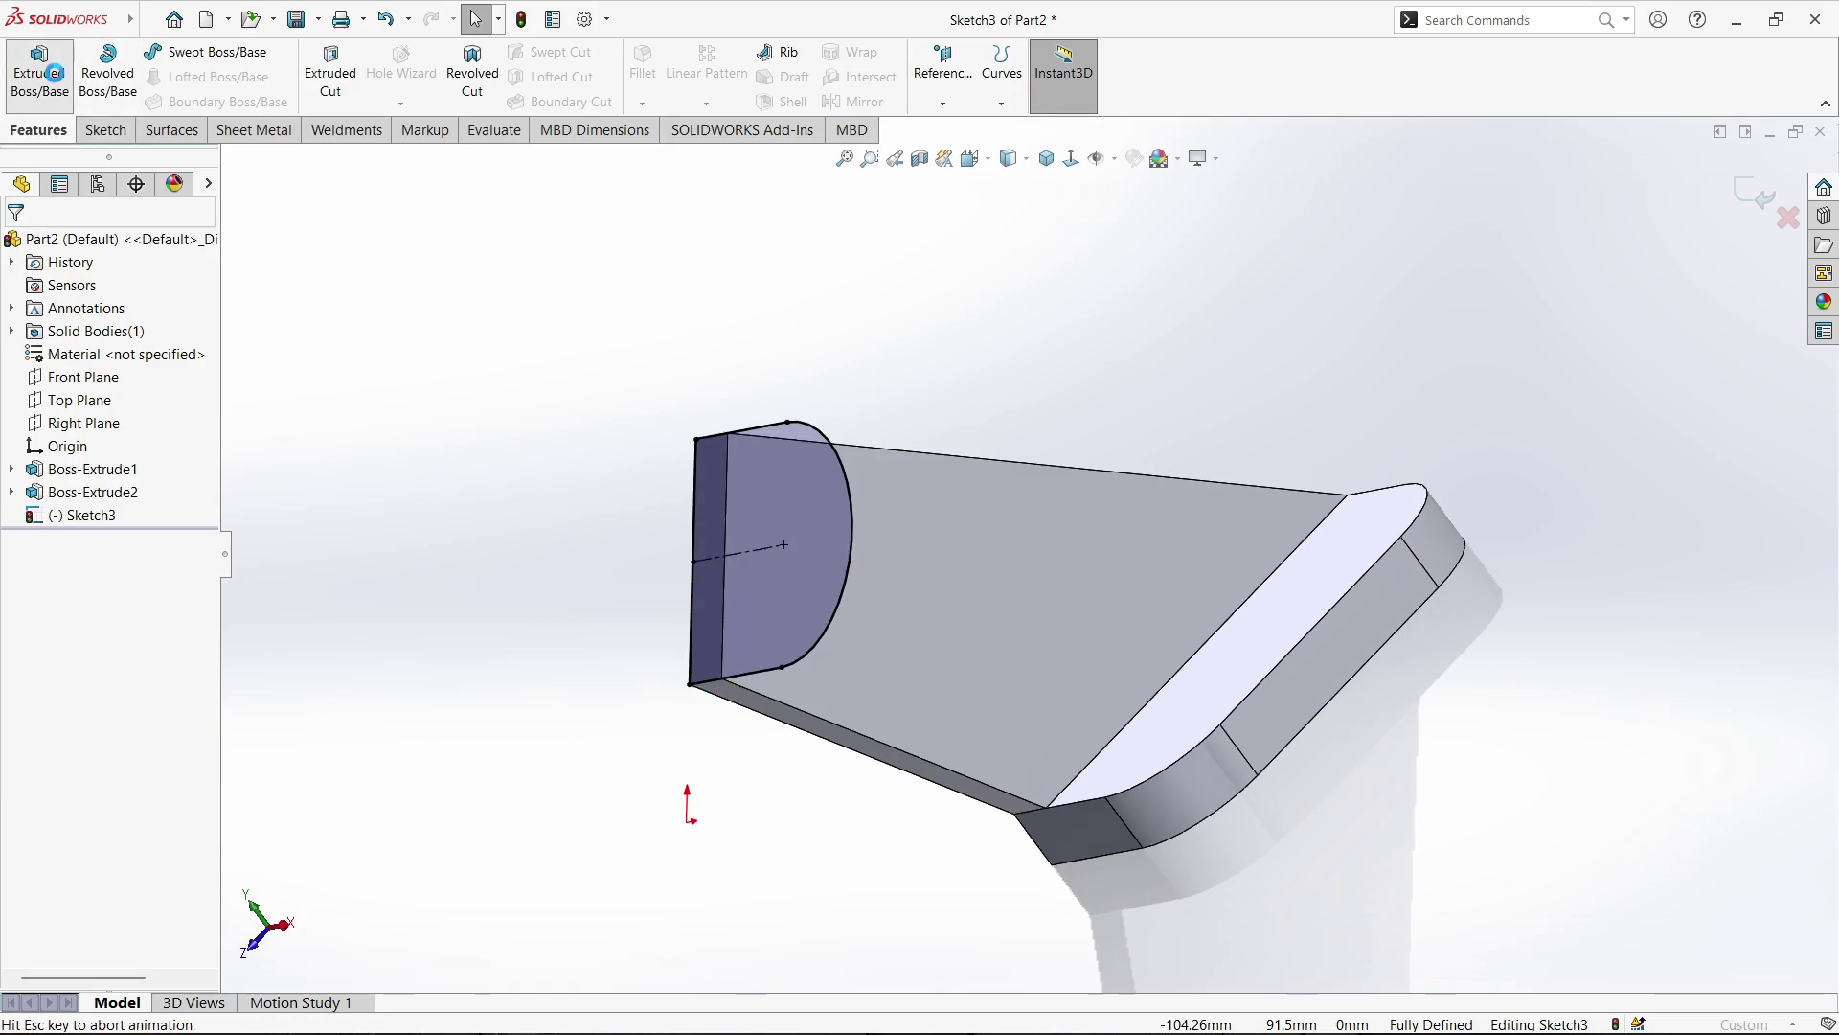
middle_drag(230, 487, 293, 518)
click(22, 379)
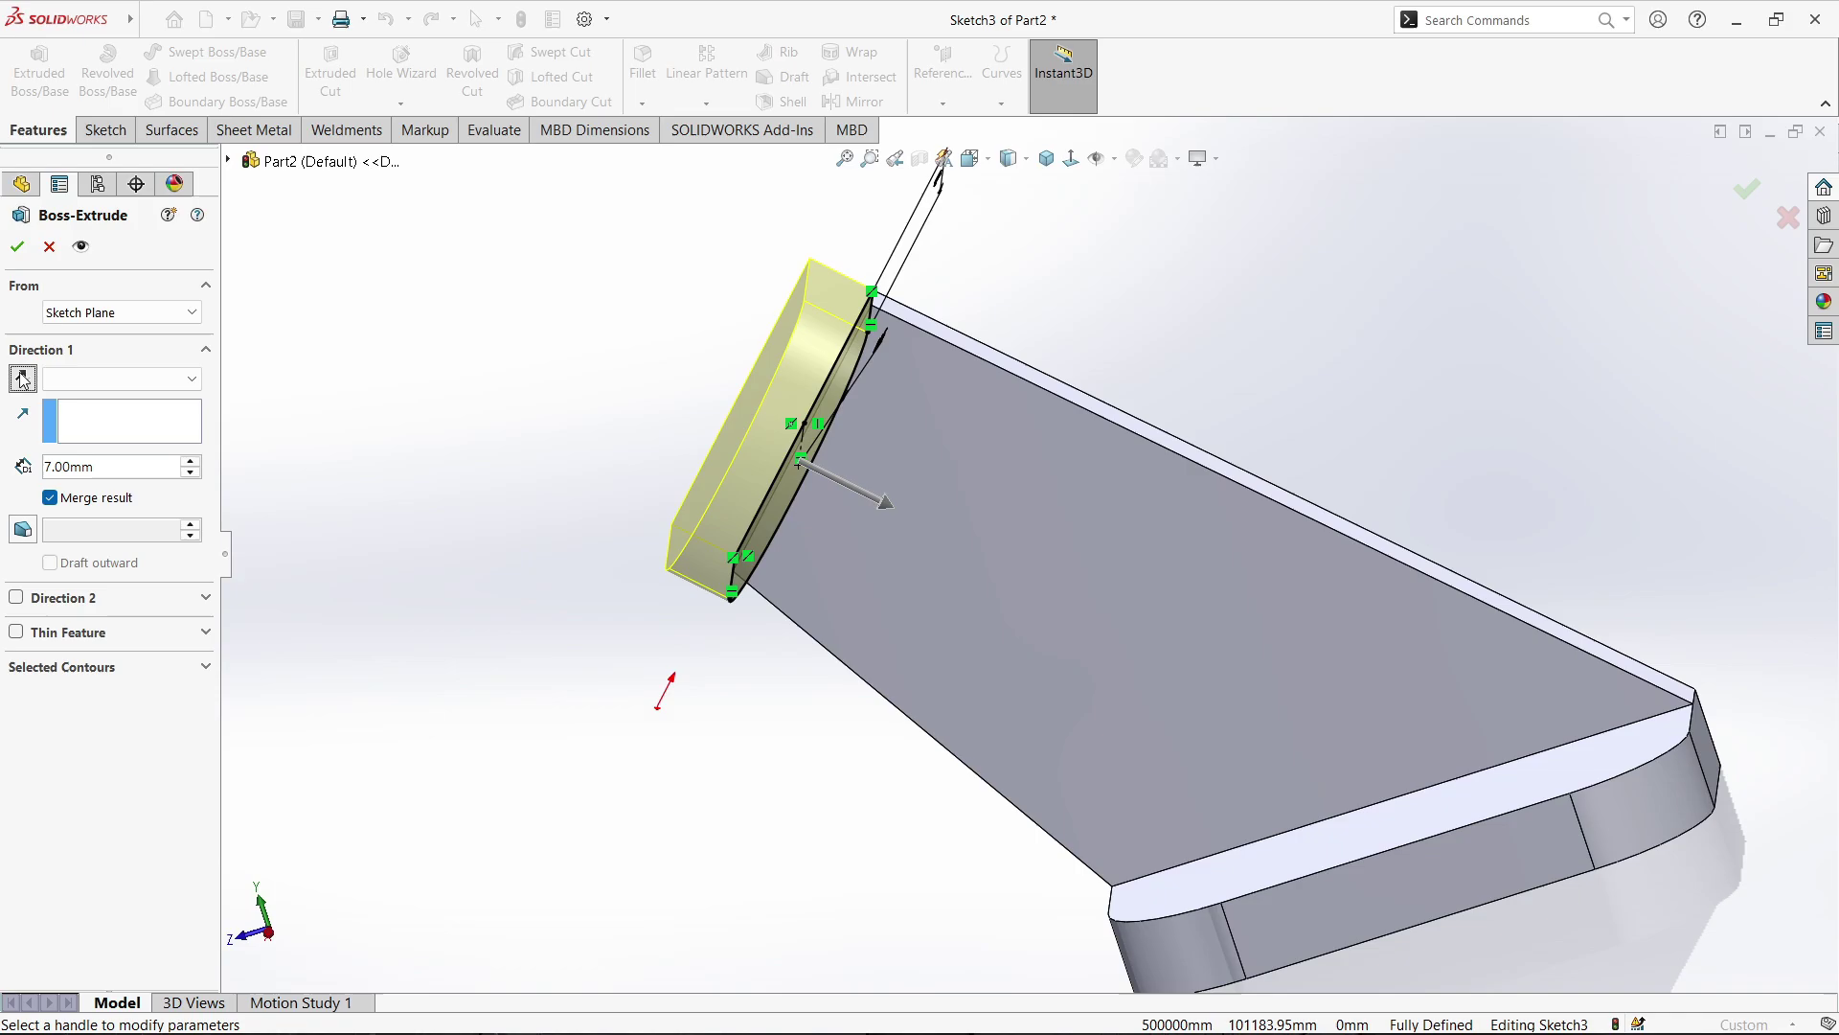
middle_drag(598, 533, 359, 405)
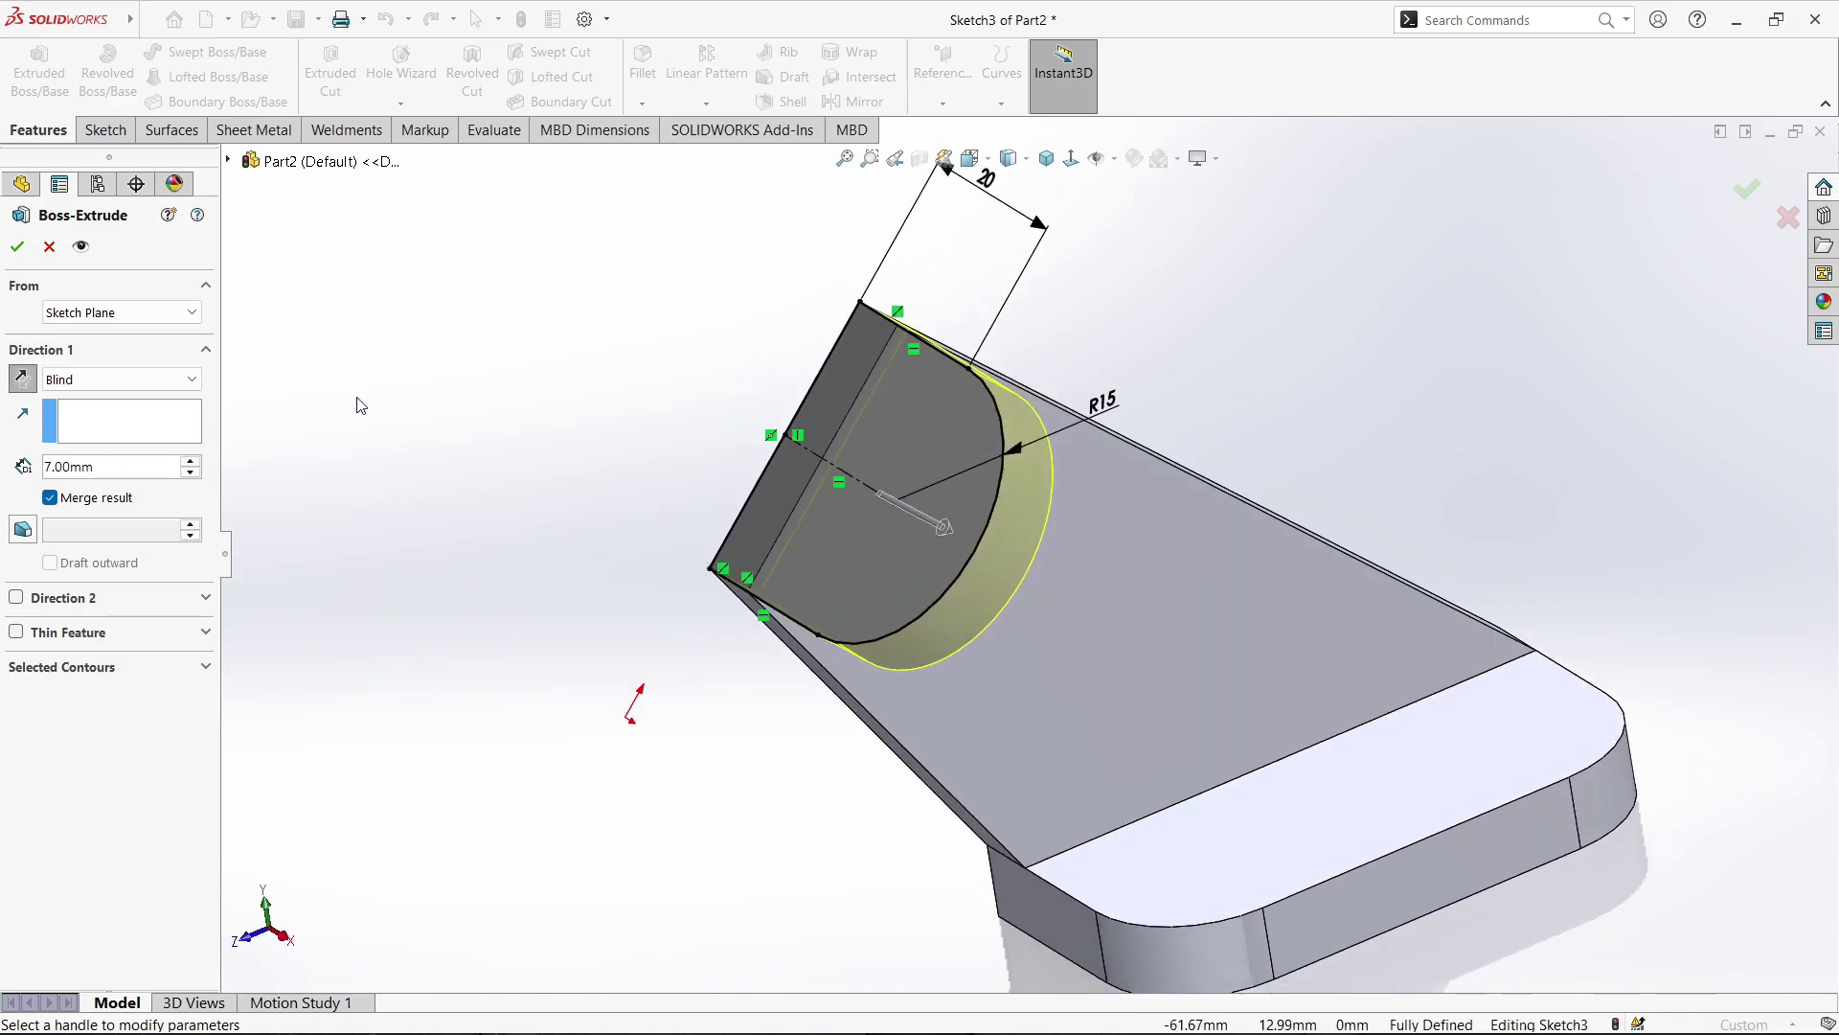
click(17, 247)
Check the lug's hole in the Exercise 35 reference drawing and start a sketch on the lug's flat outer face
middle_drag(876, 636, 1008, 929)
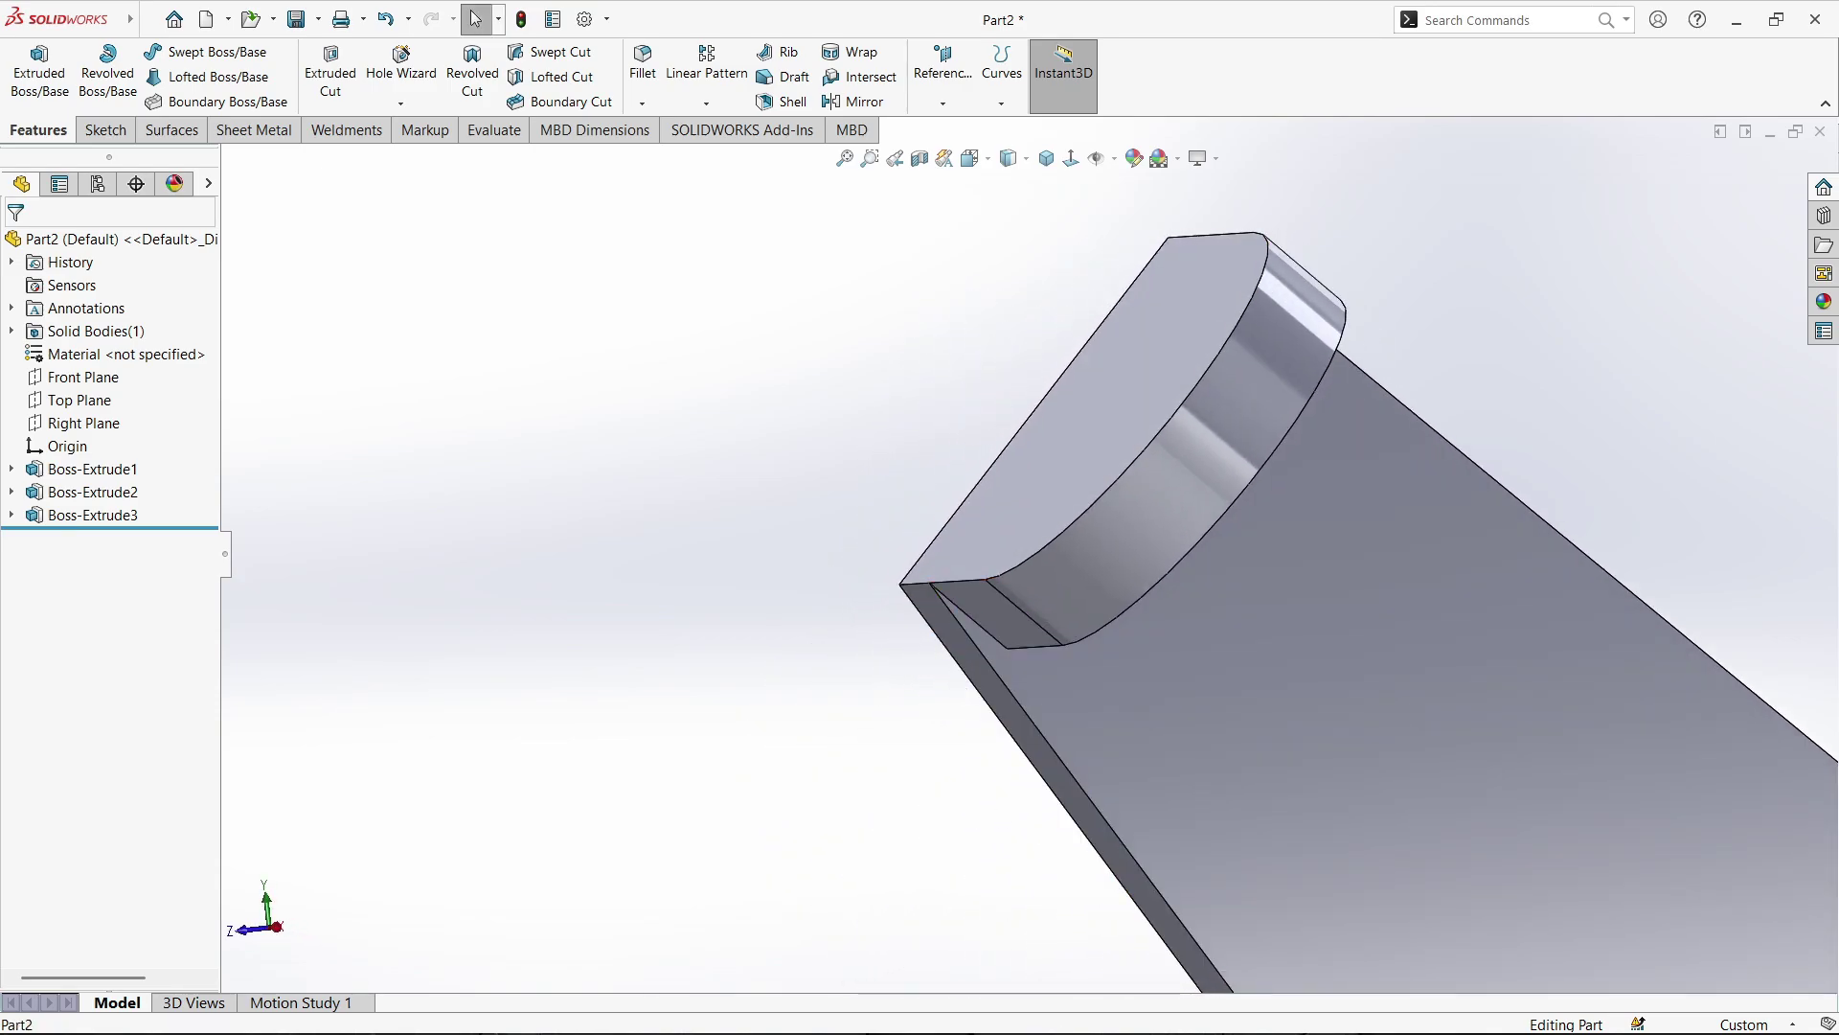
mouse_move(1102, 1023)
click(1160, 1008)
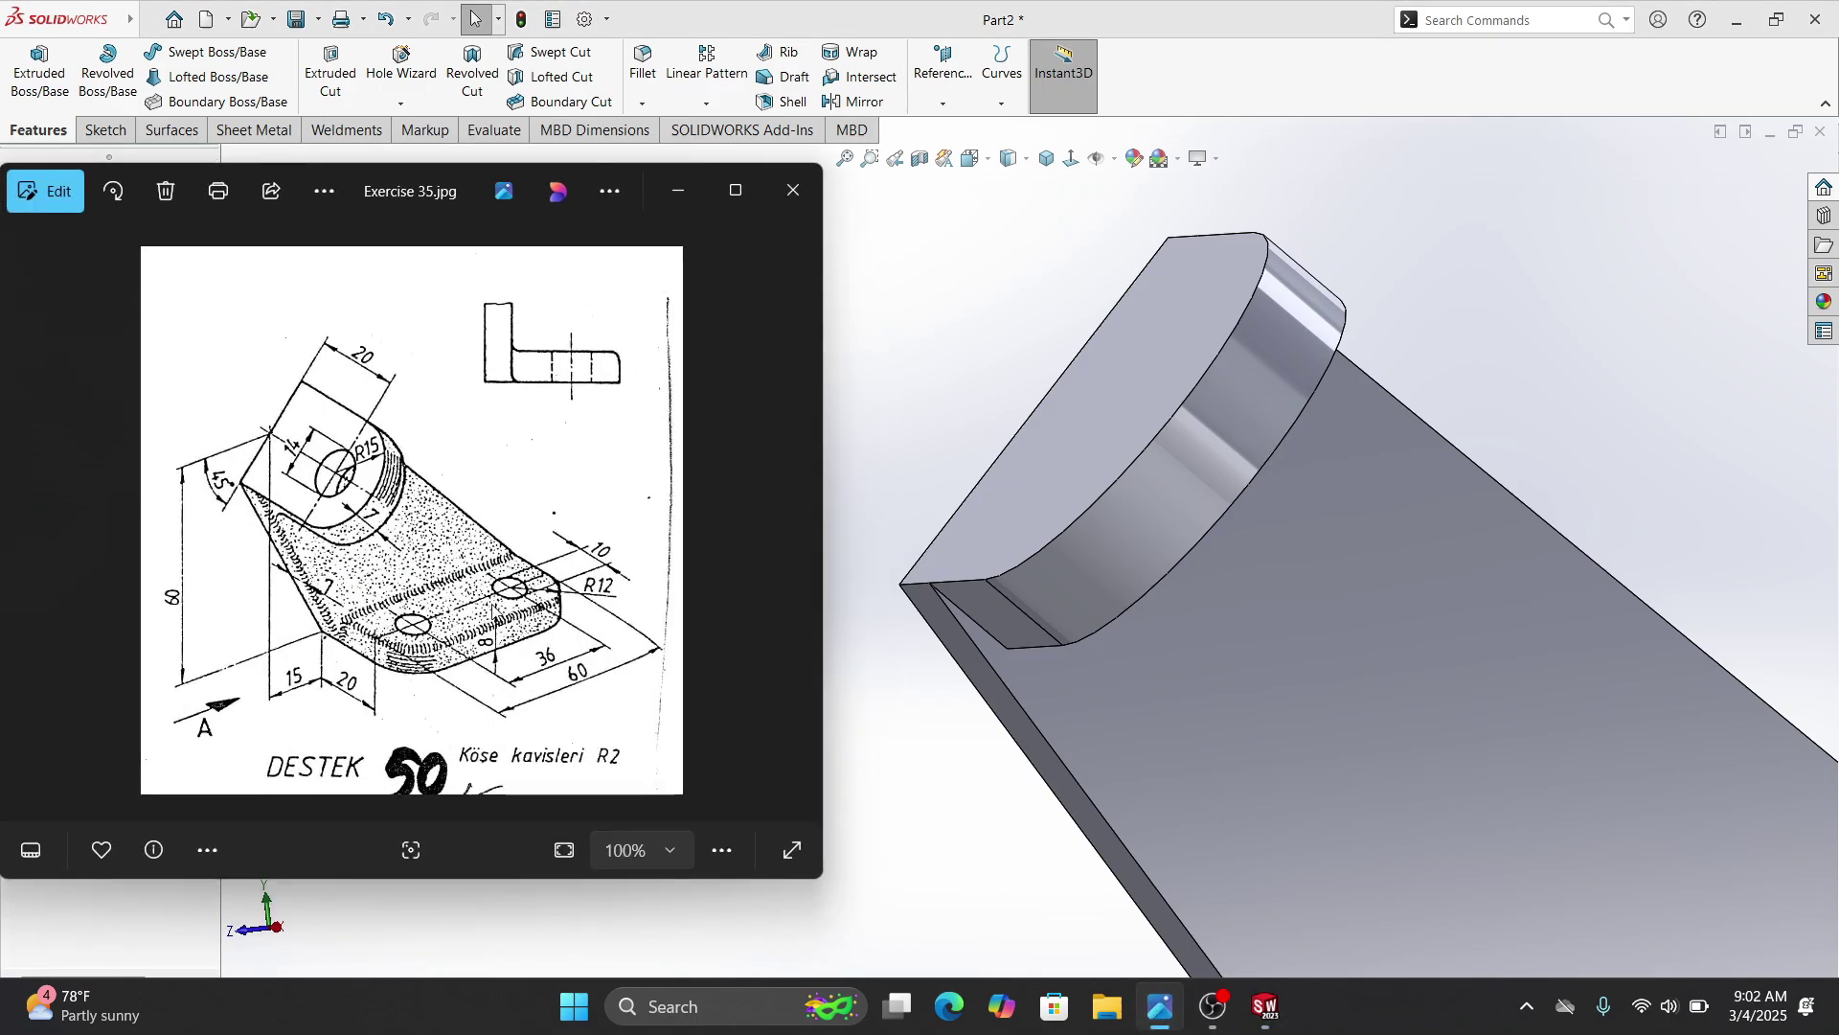
drag(443, 169, 889, 223)
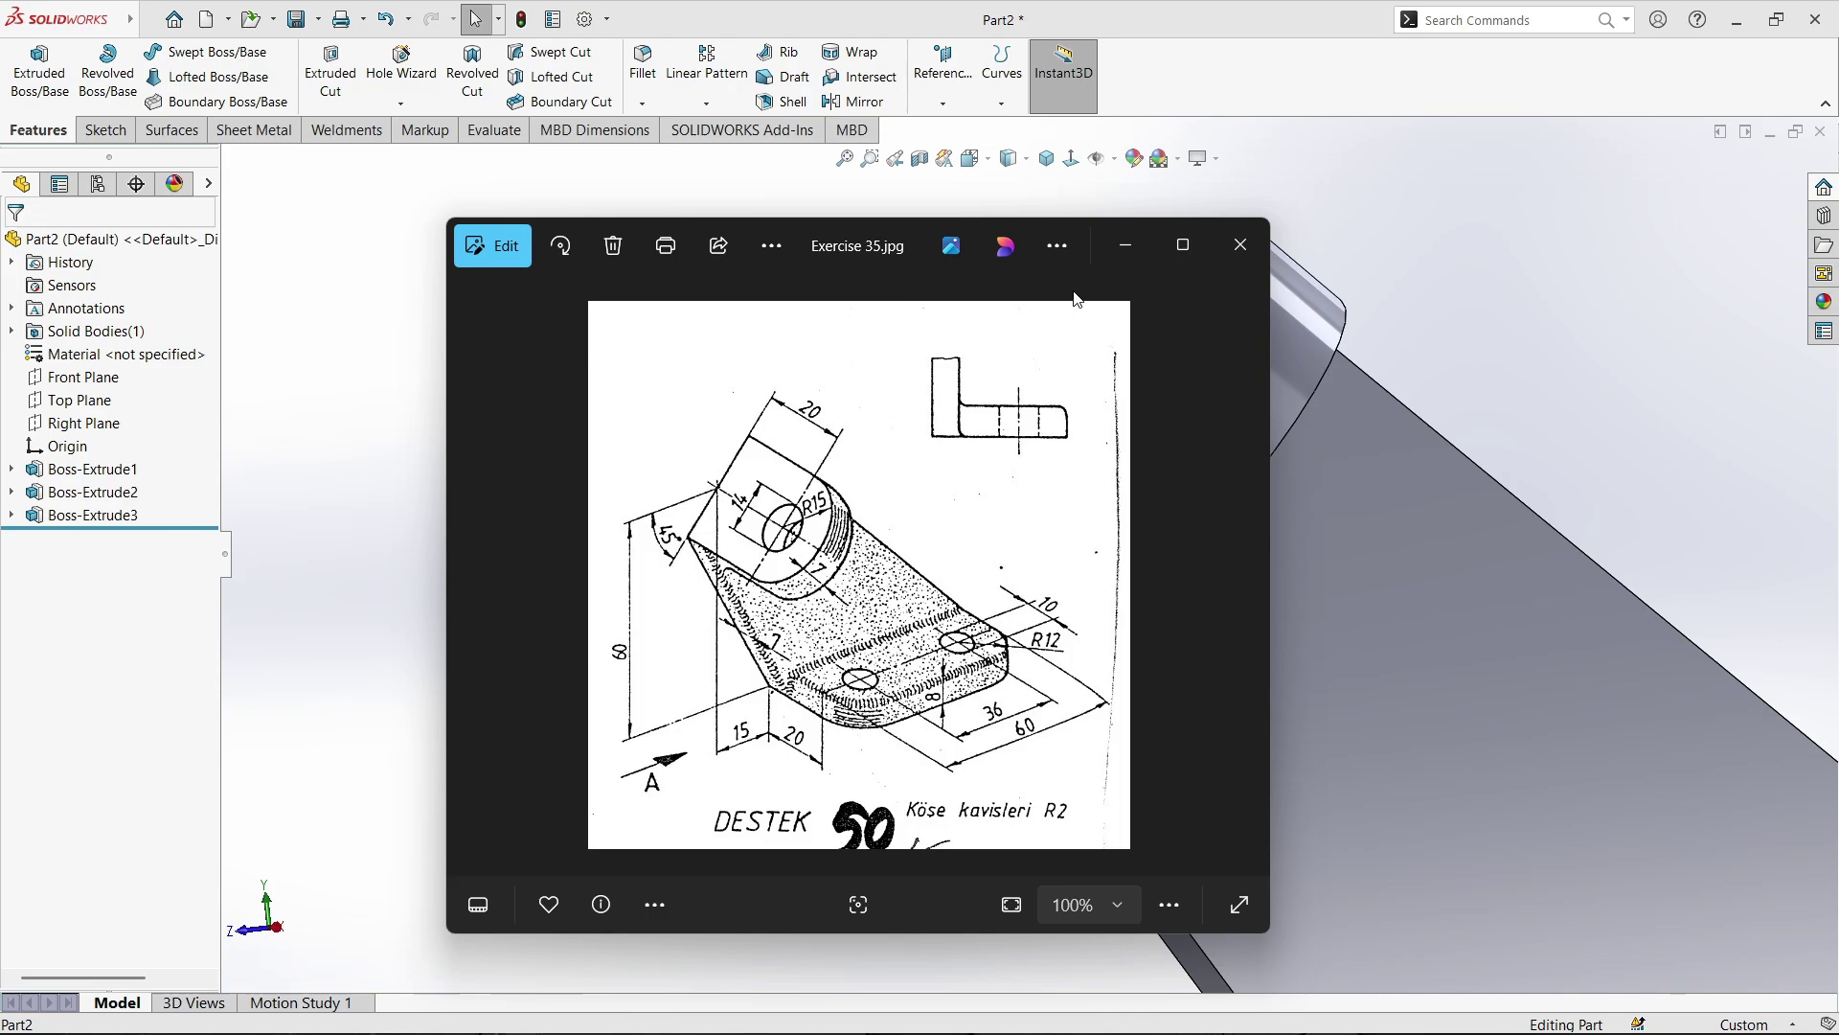
click(1122, 250)
middle_drag(1006, 345, 1087, 412)
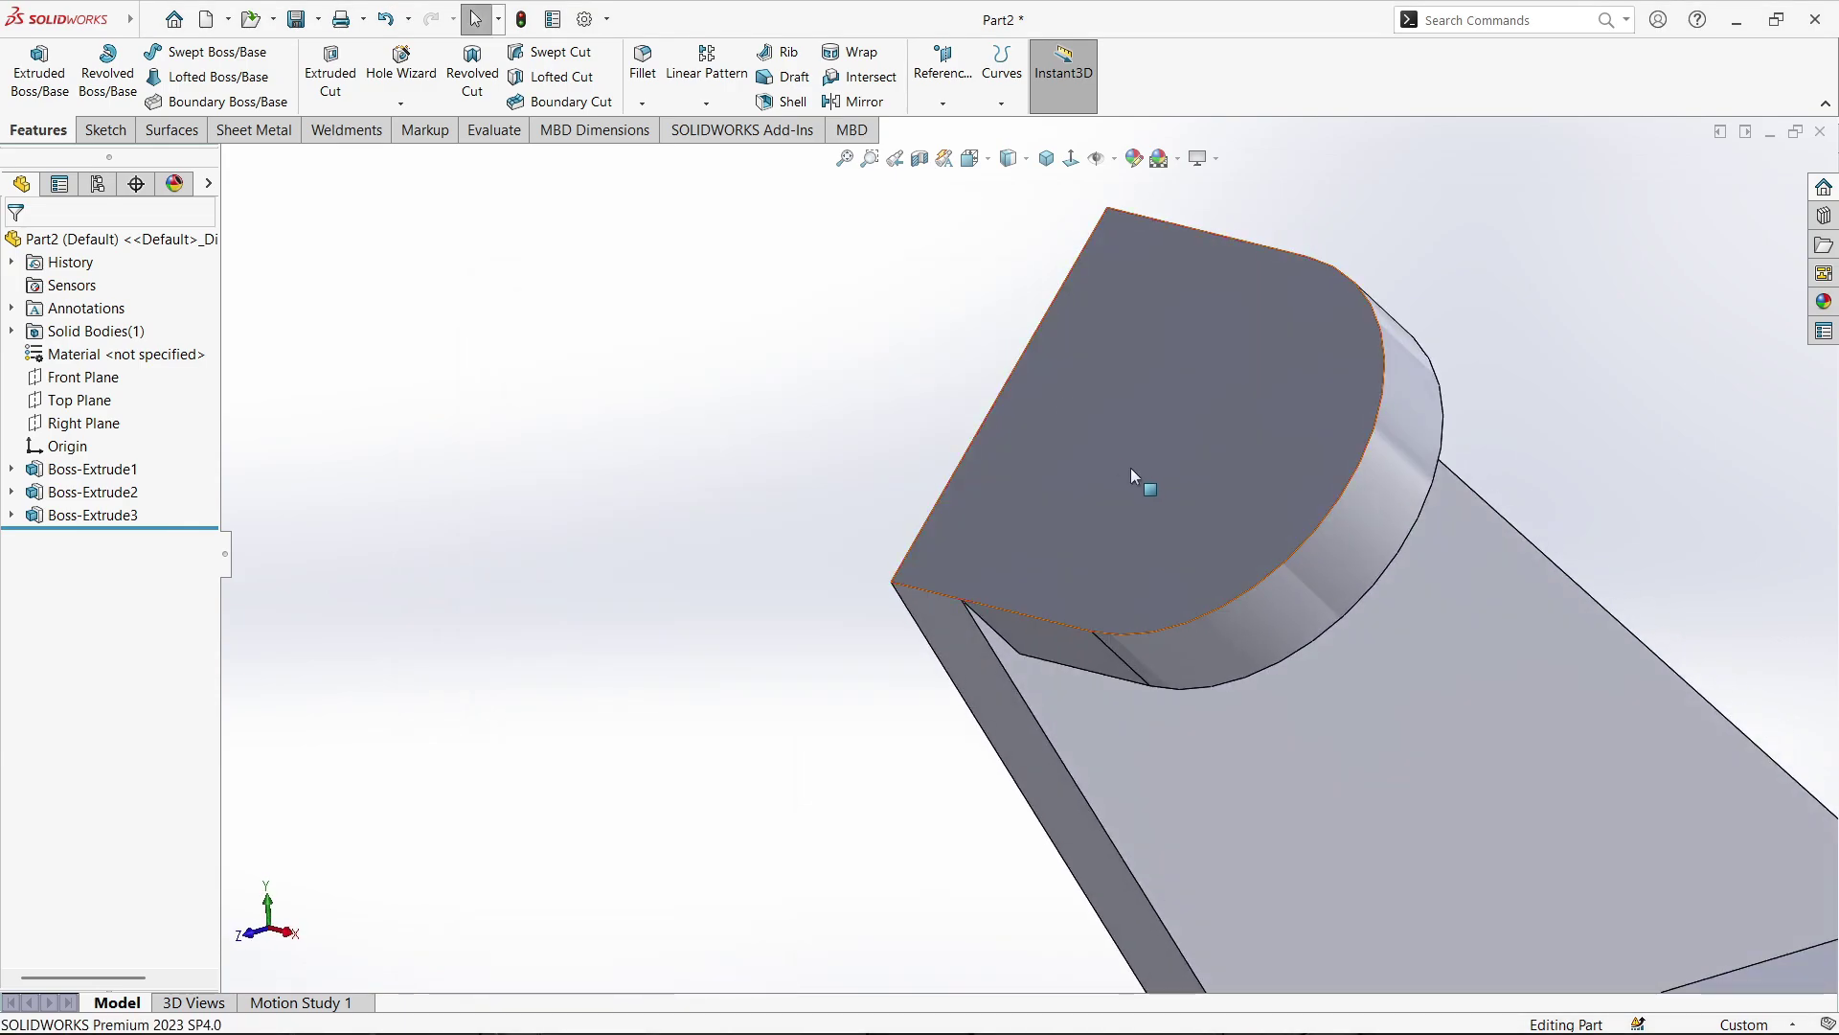
click(1193, 478)
click(1278, 420)
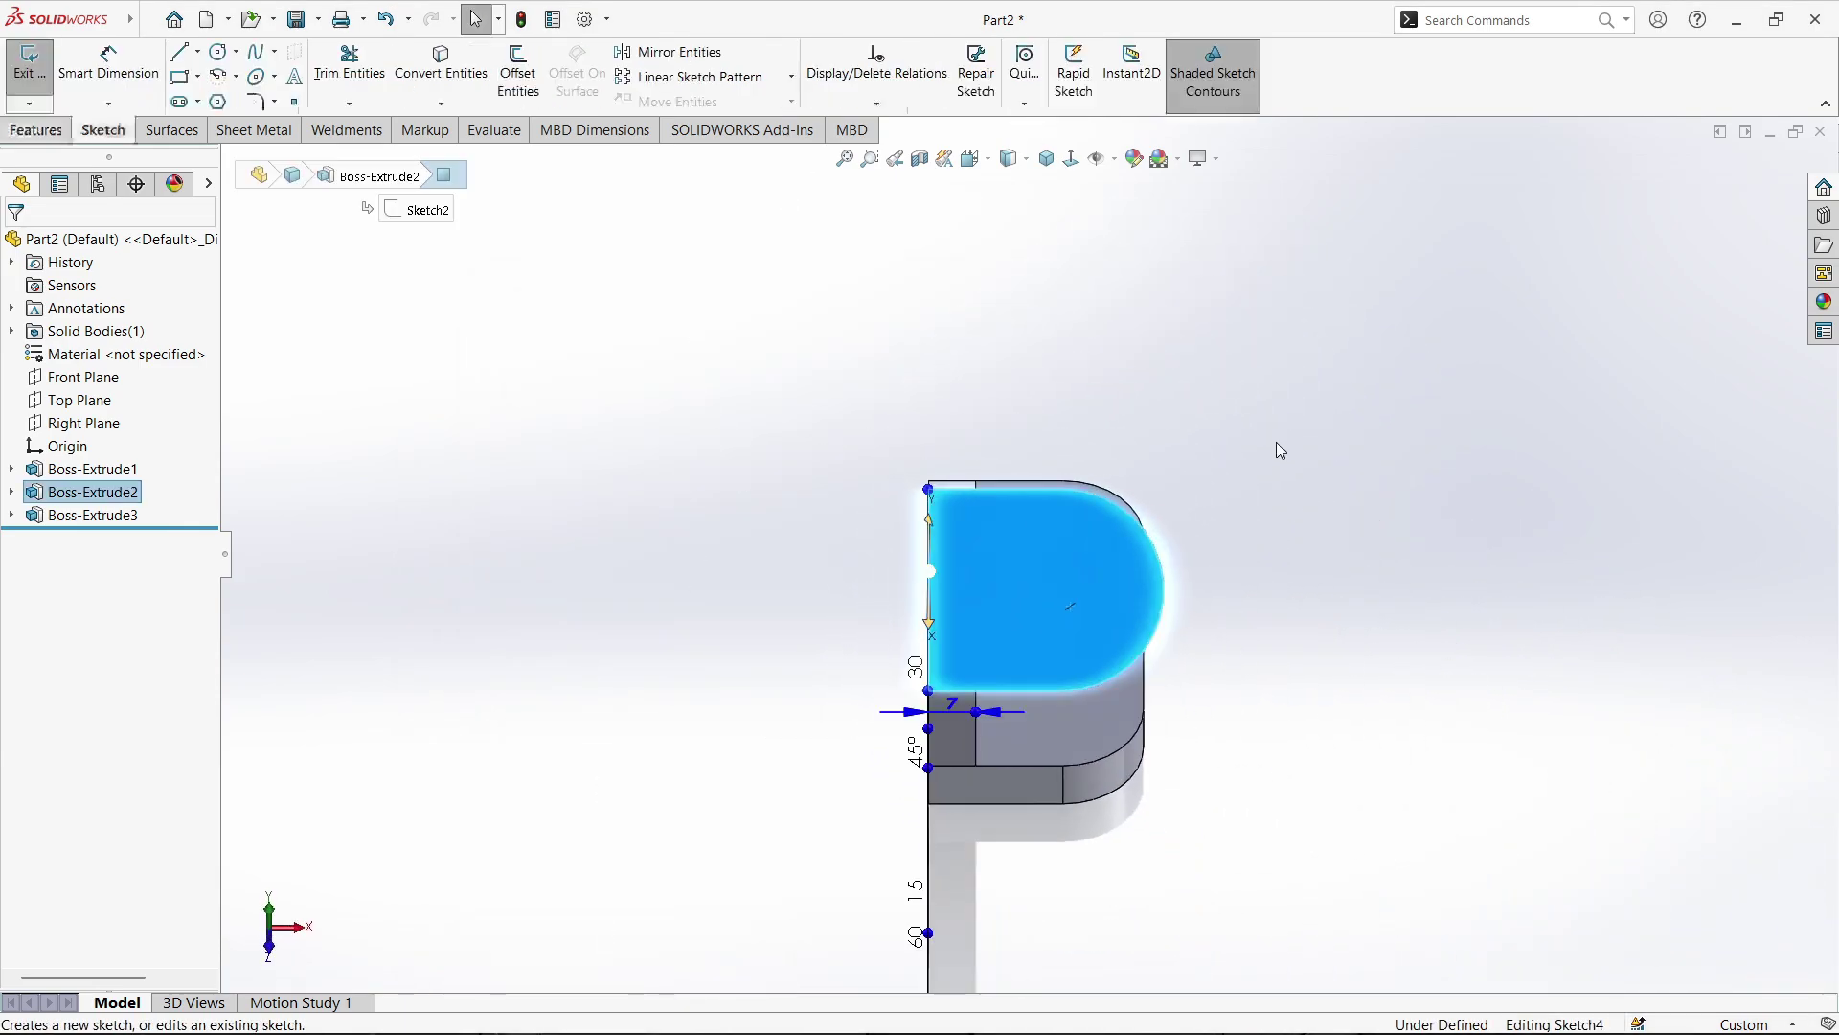
Draw a circle of about 8.6 mm radius on the lug face, centred on the rounded end's arc center
scroll(1268, 540, down, 2)
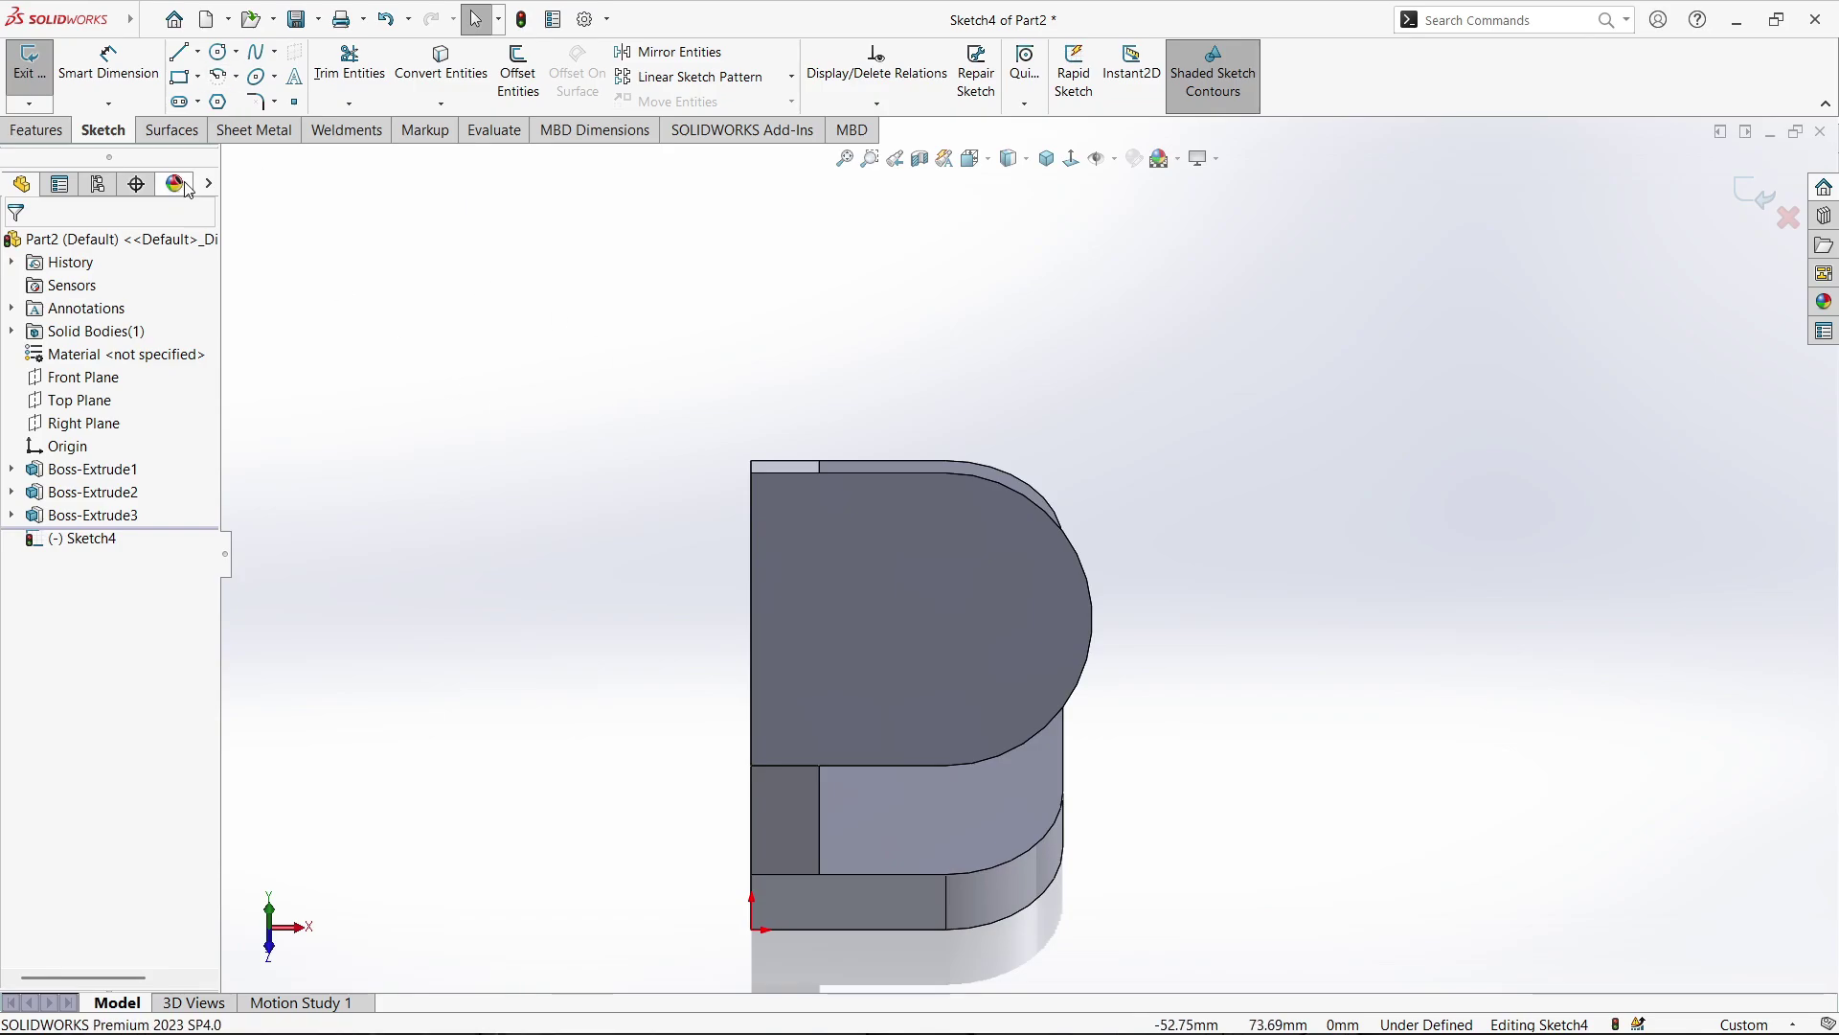
click(218, 50)
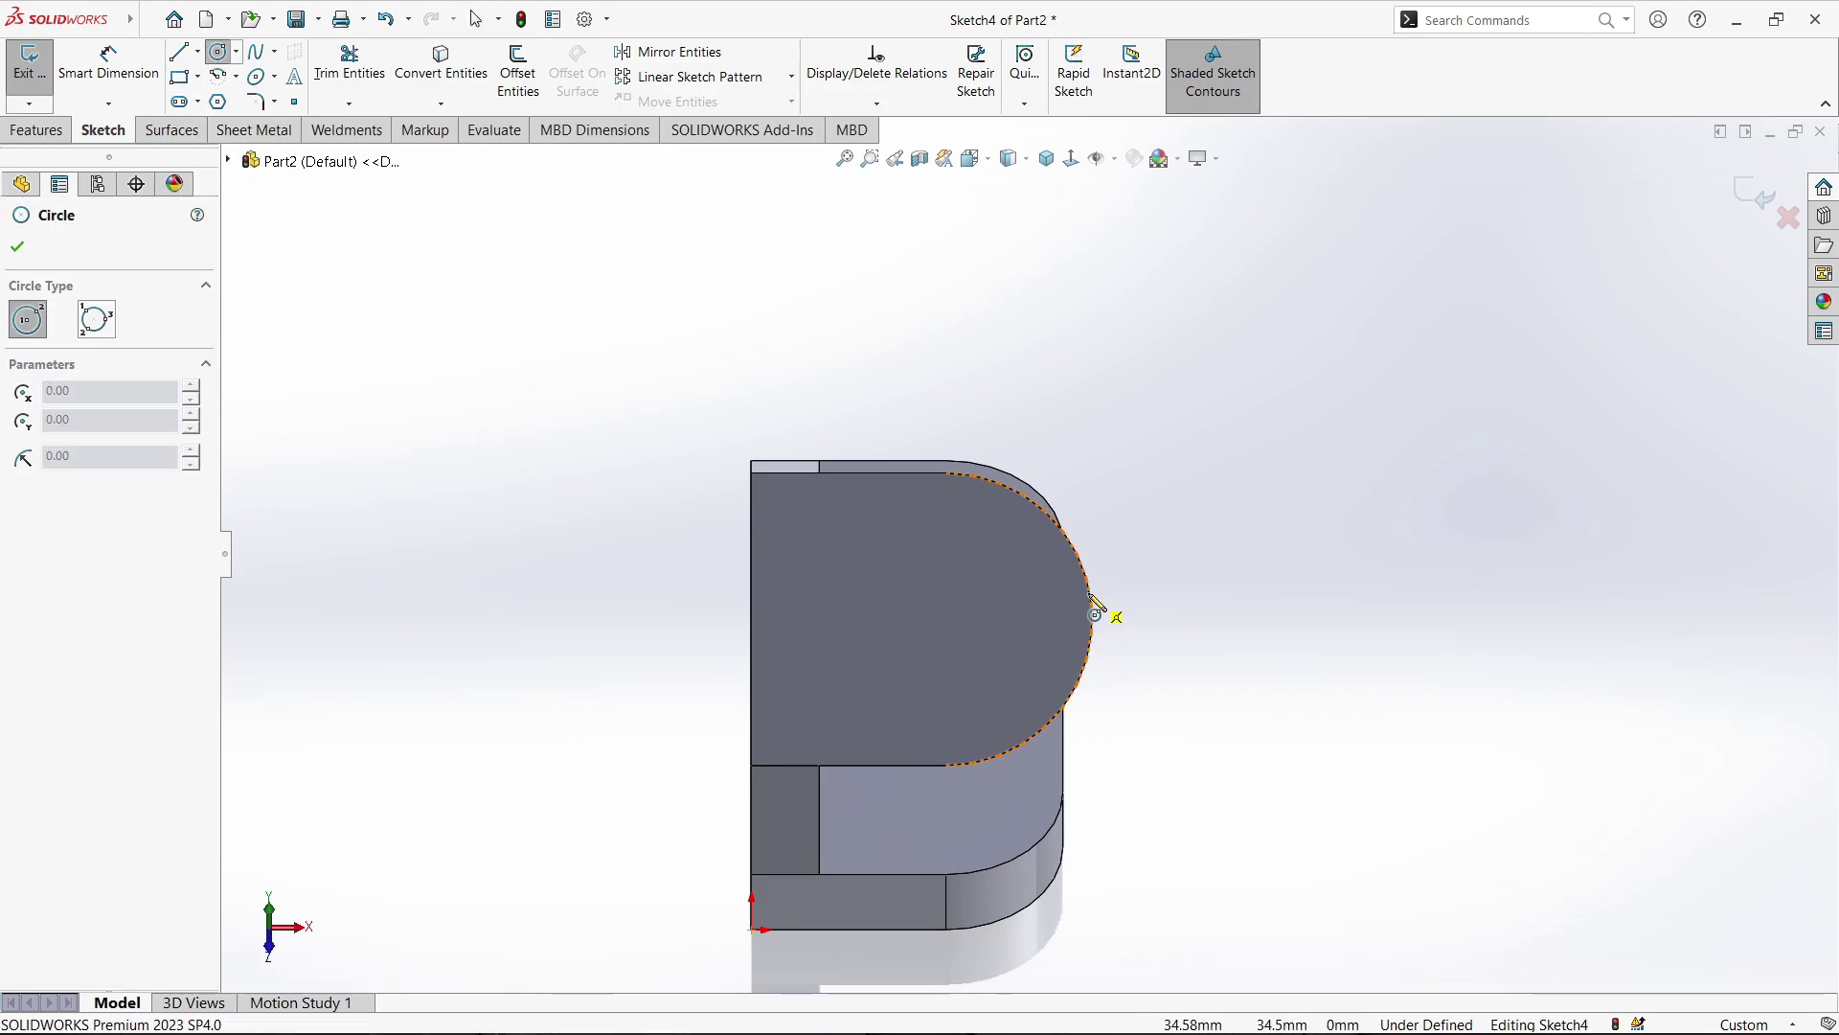
click(946, 621)
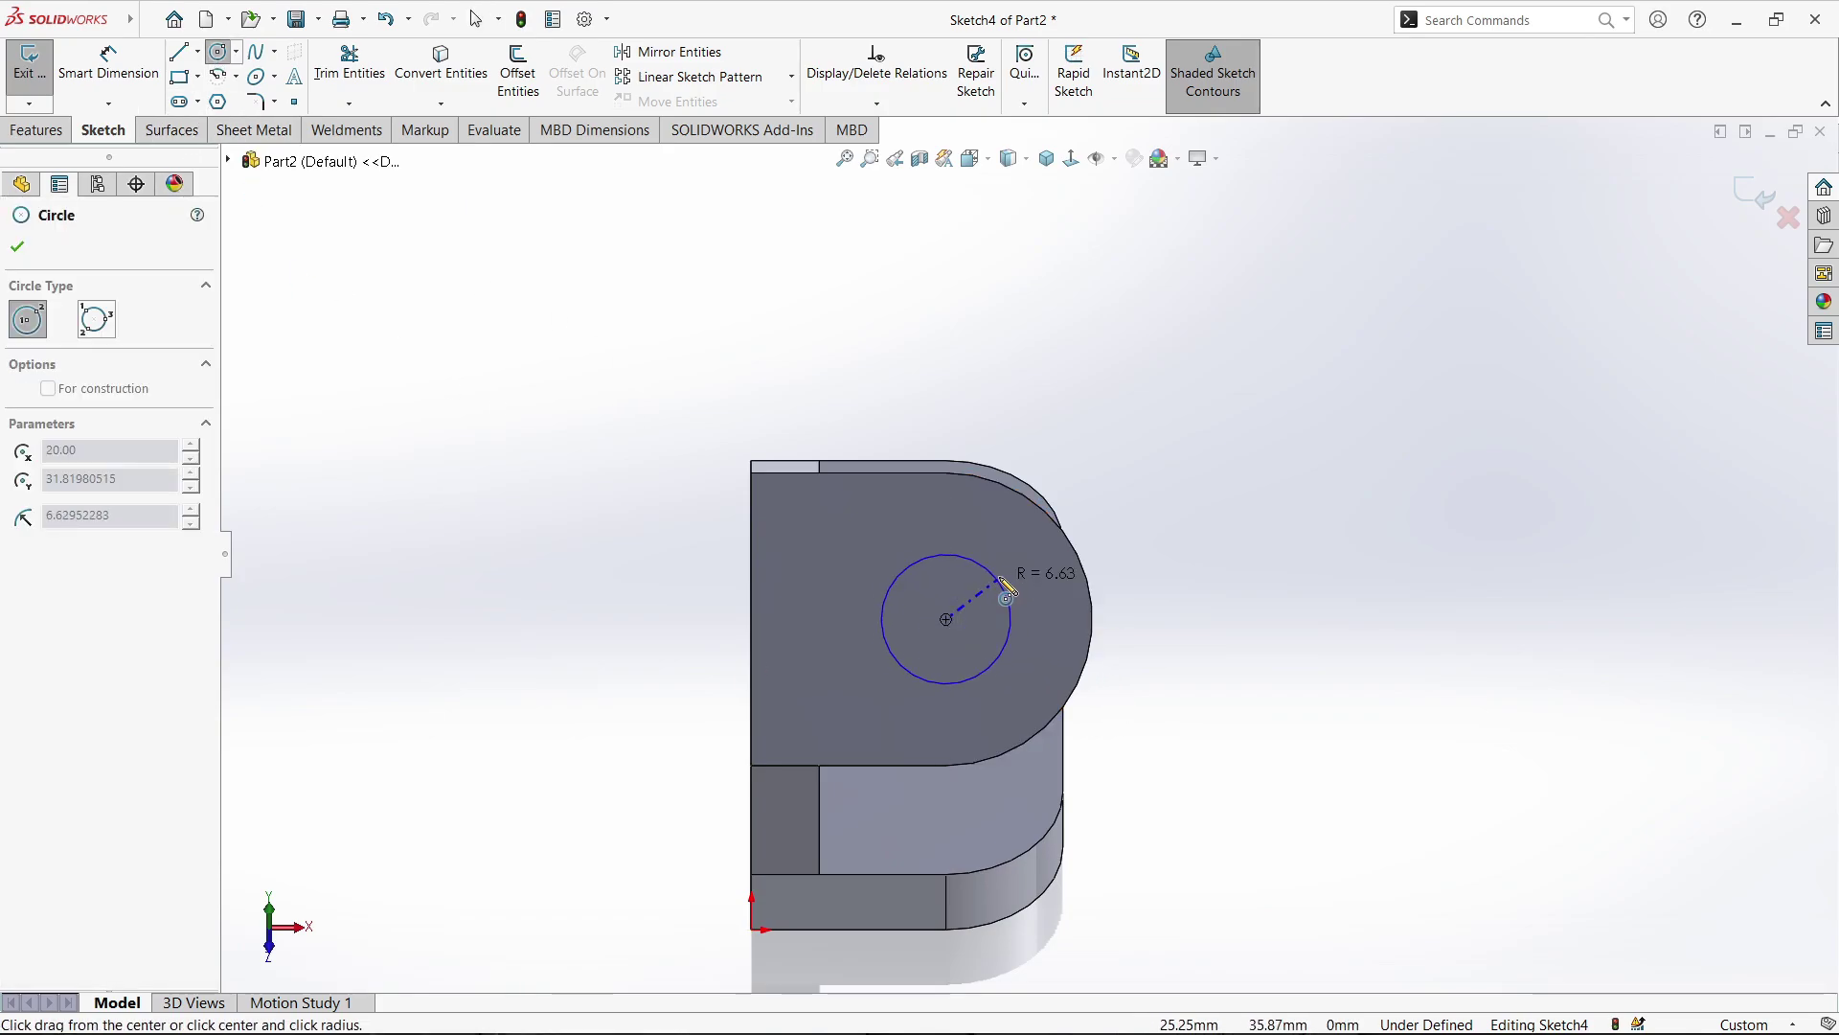
click(1017, 581)
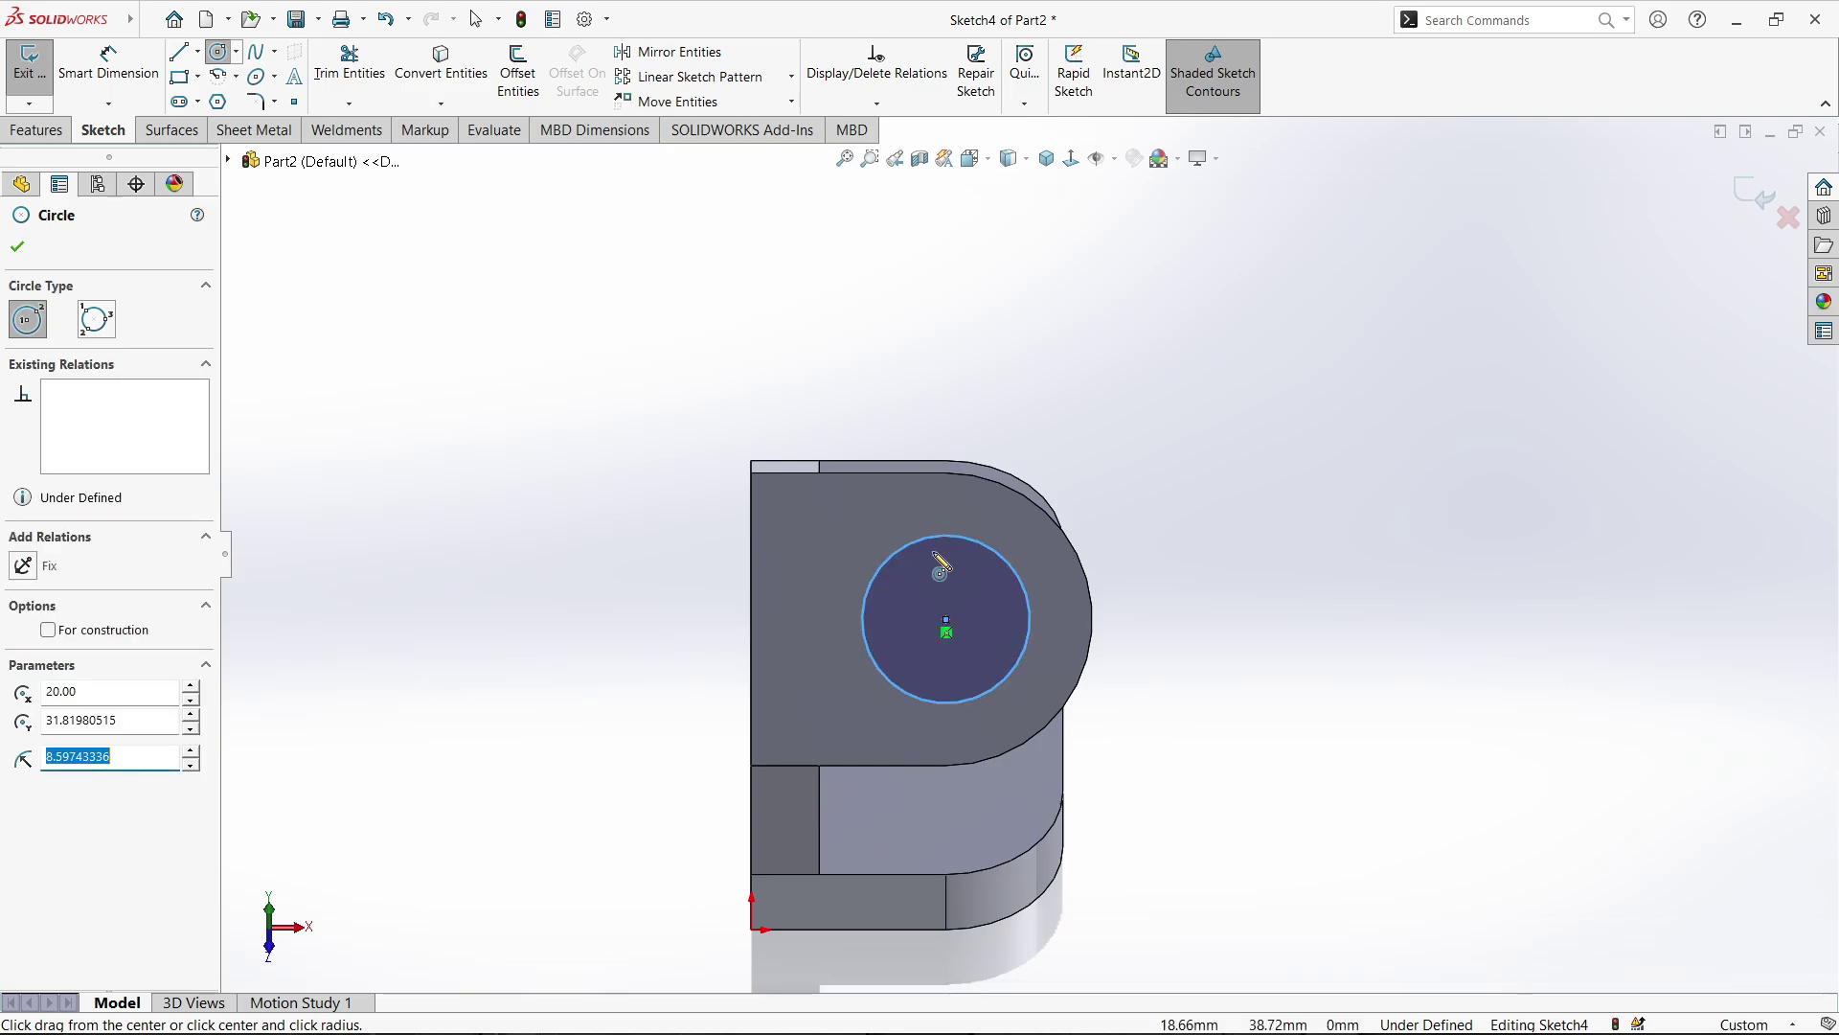
Dimension the circle's diameter to 14 mm
click(109, 63)
click(872, 576)
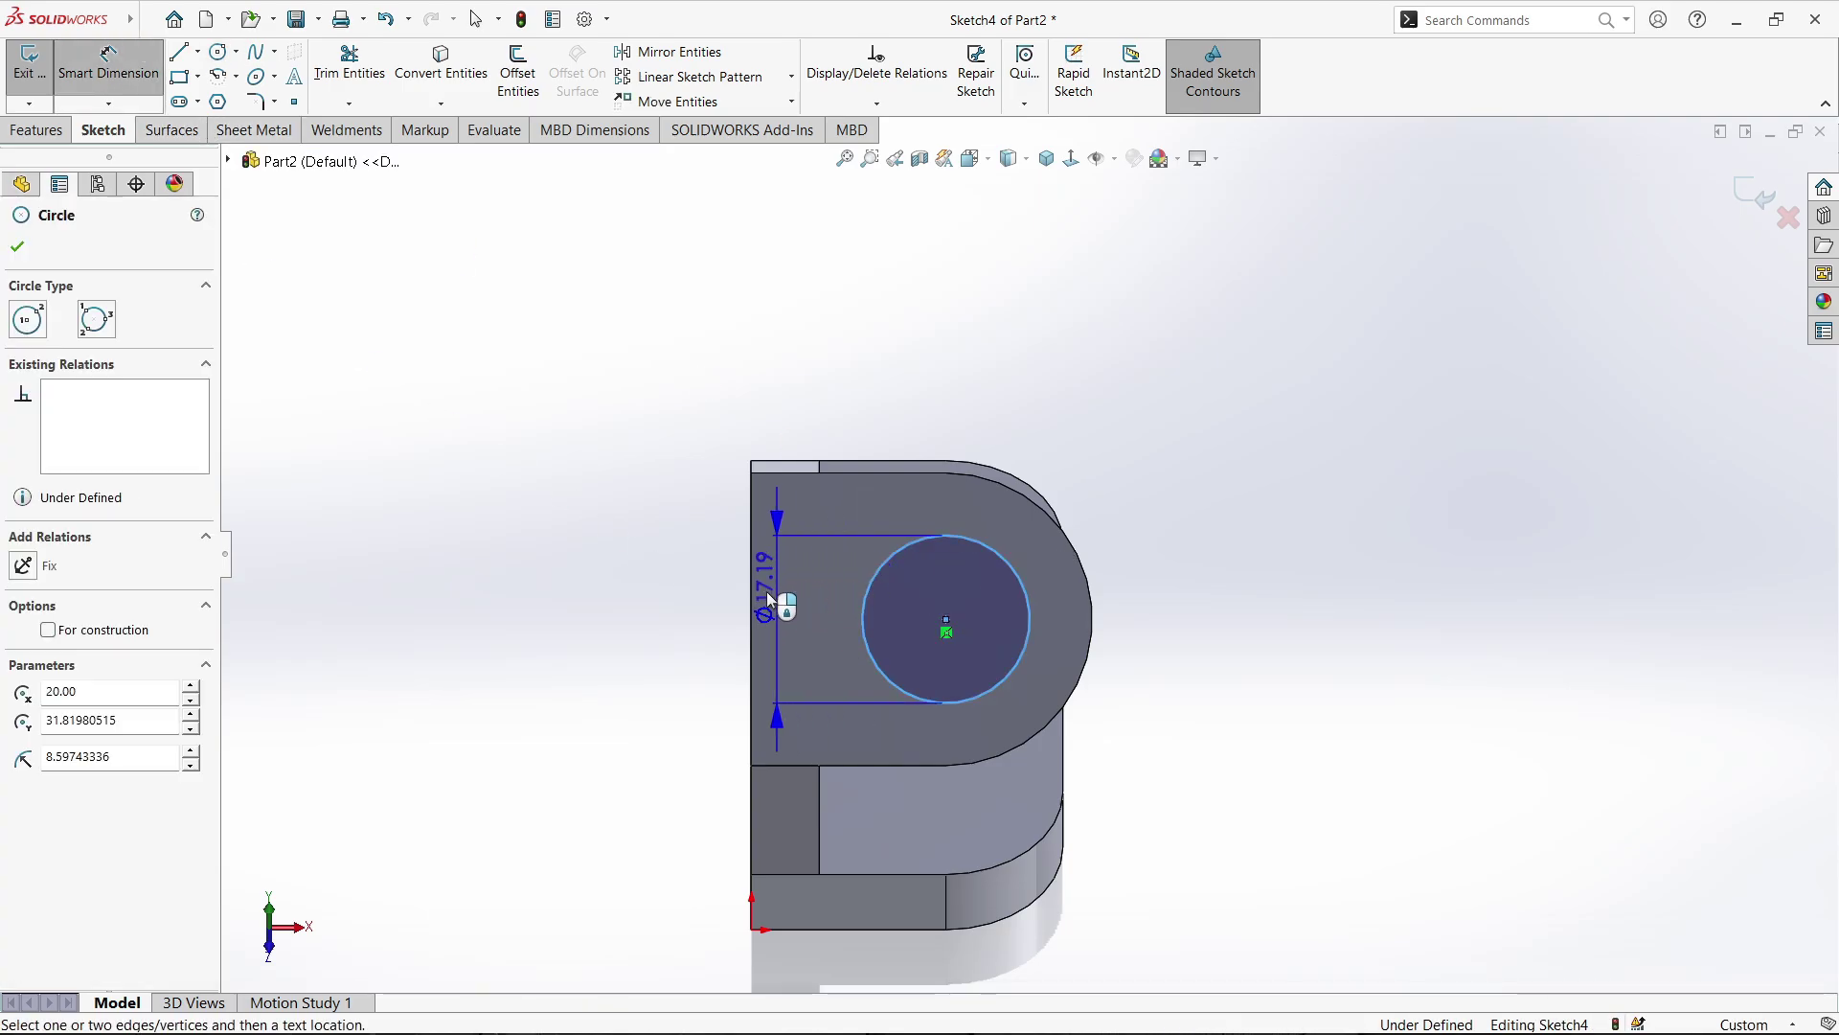
click(562, 613)
text(14)
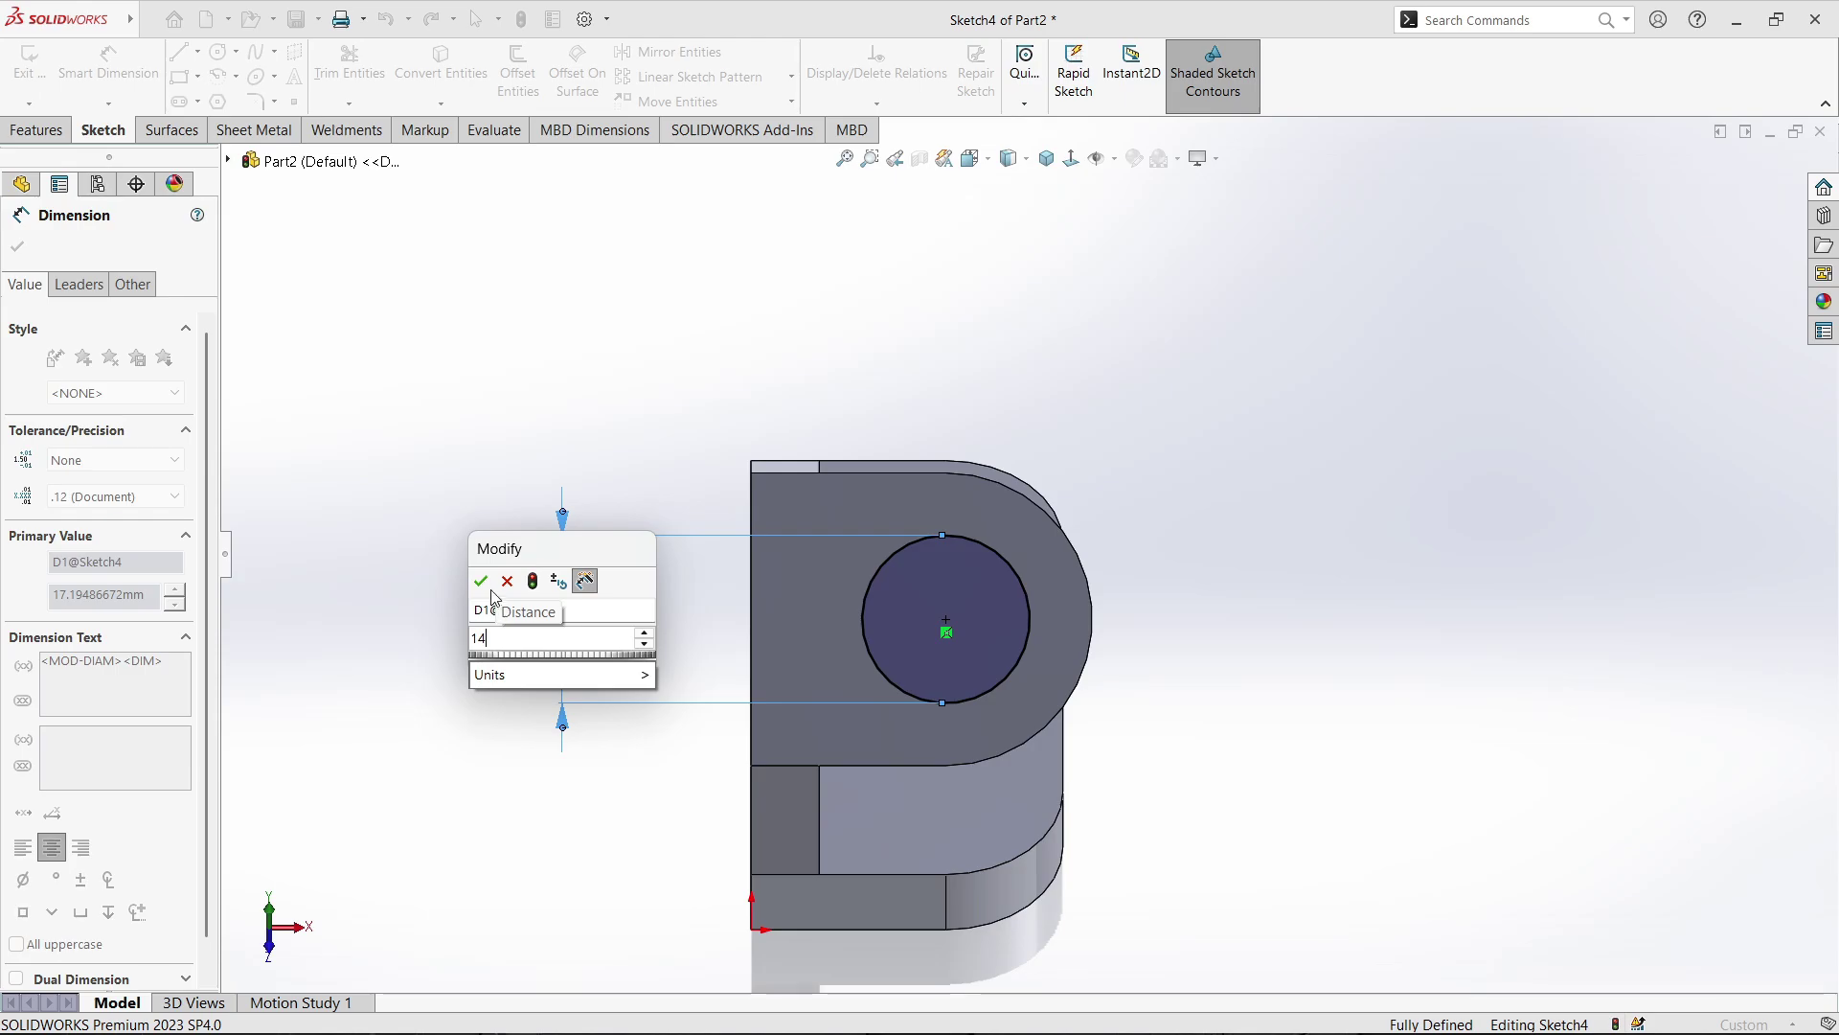
key(Return)
Cut-extrude the circle through the lug with the Up To Next end condition
scroll(968, 616, down, 1)
mouse_move(968, 617)
middle_down()
mouse_move(843, 575)
mouse_move(920, 624)
mouse_move(992, 581)
mouse_move(1003, 540)
mouse_move(927, 543)
middle_up()
click(39, 129)
click(331, 72)
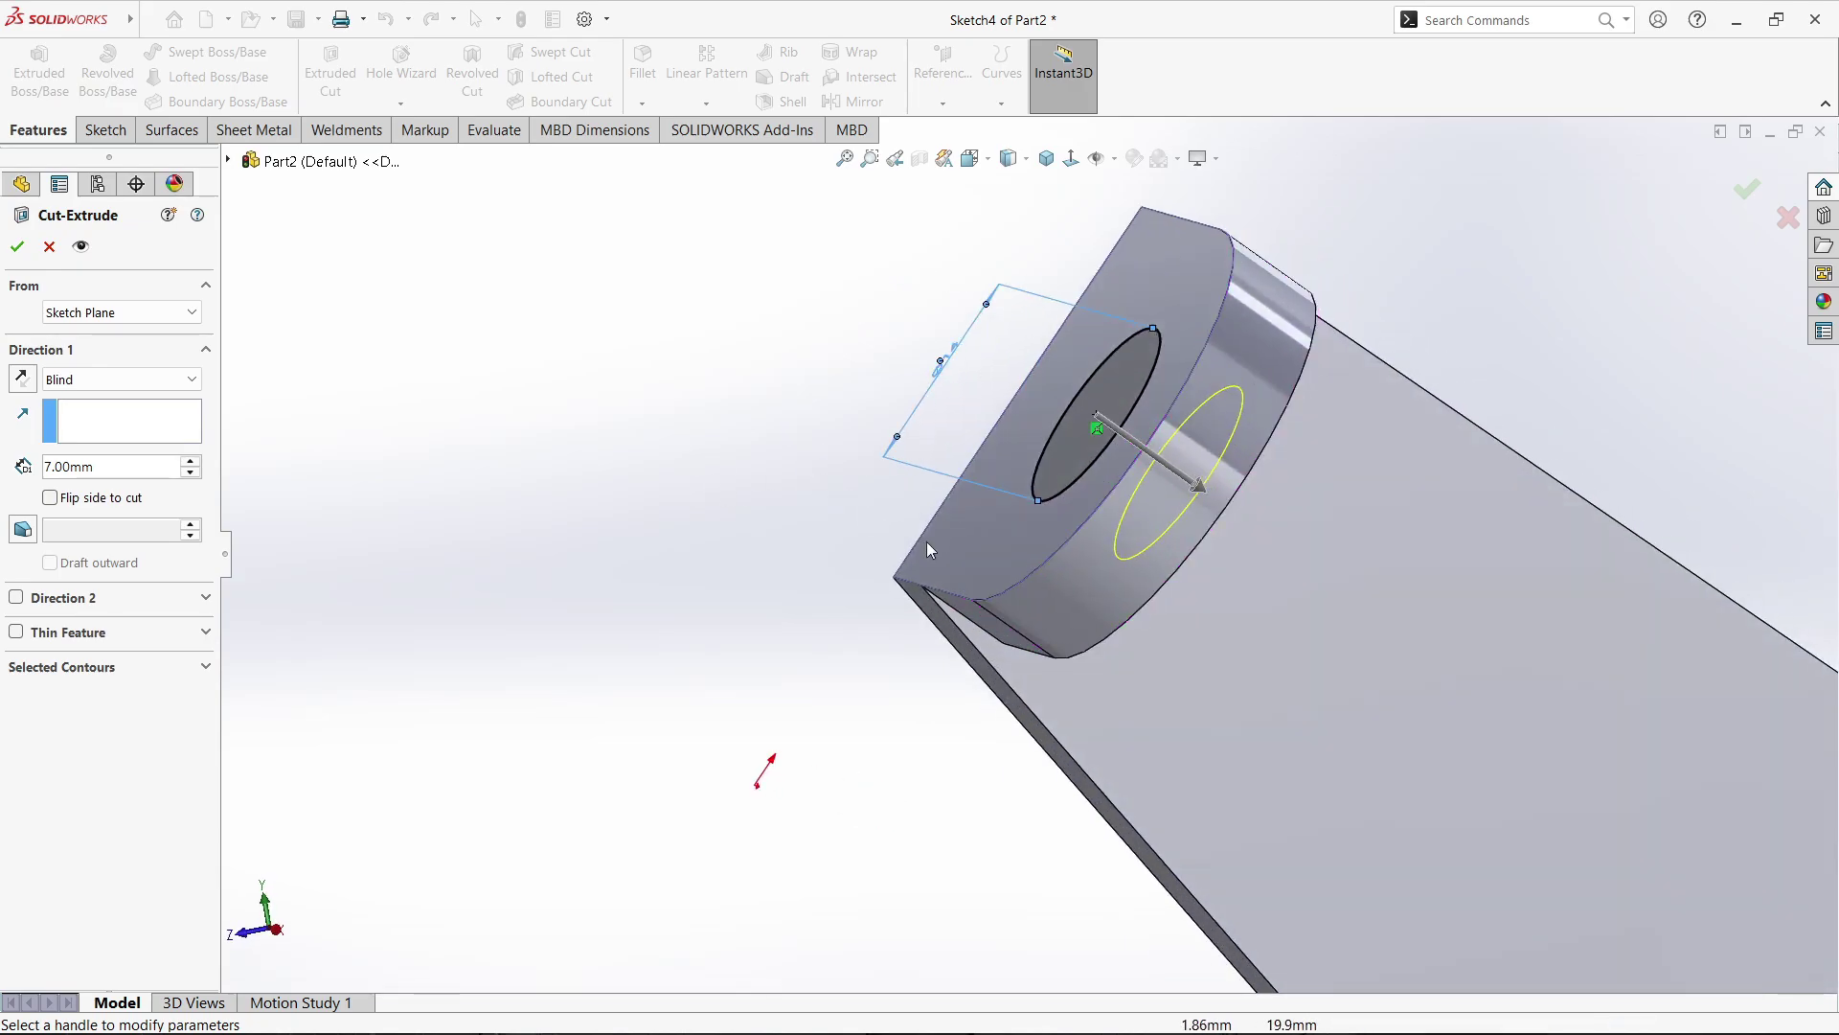
click(144, 379)
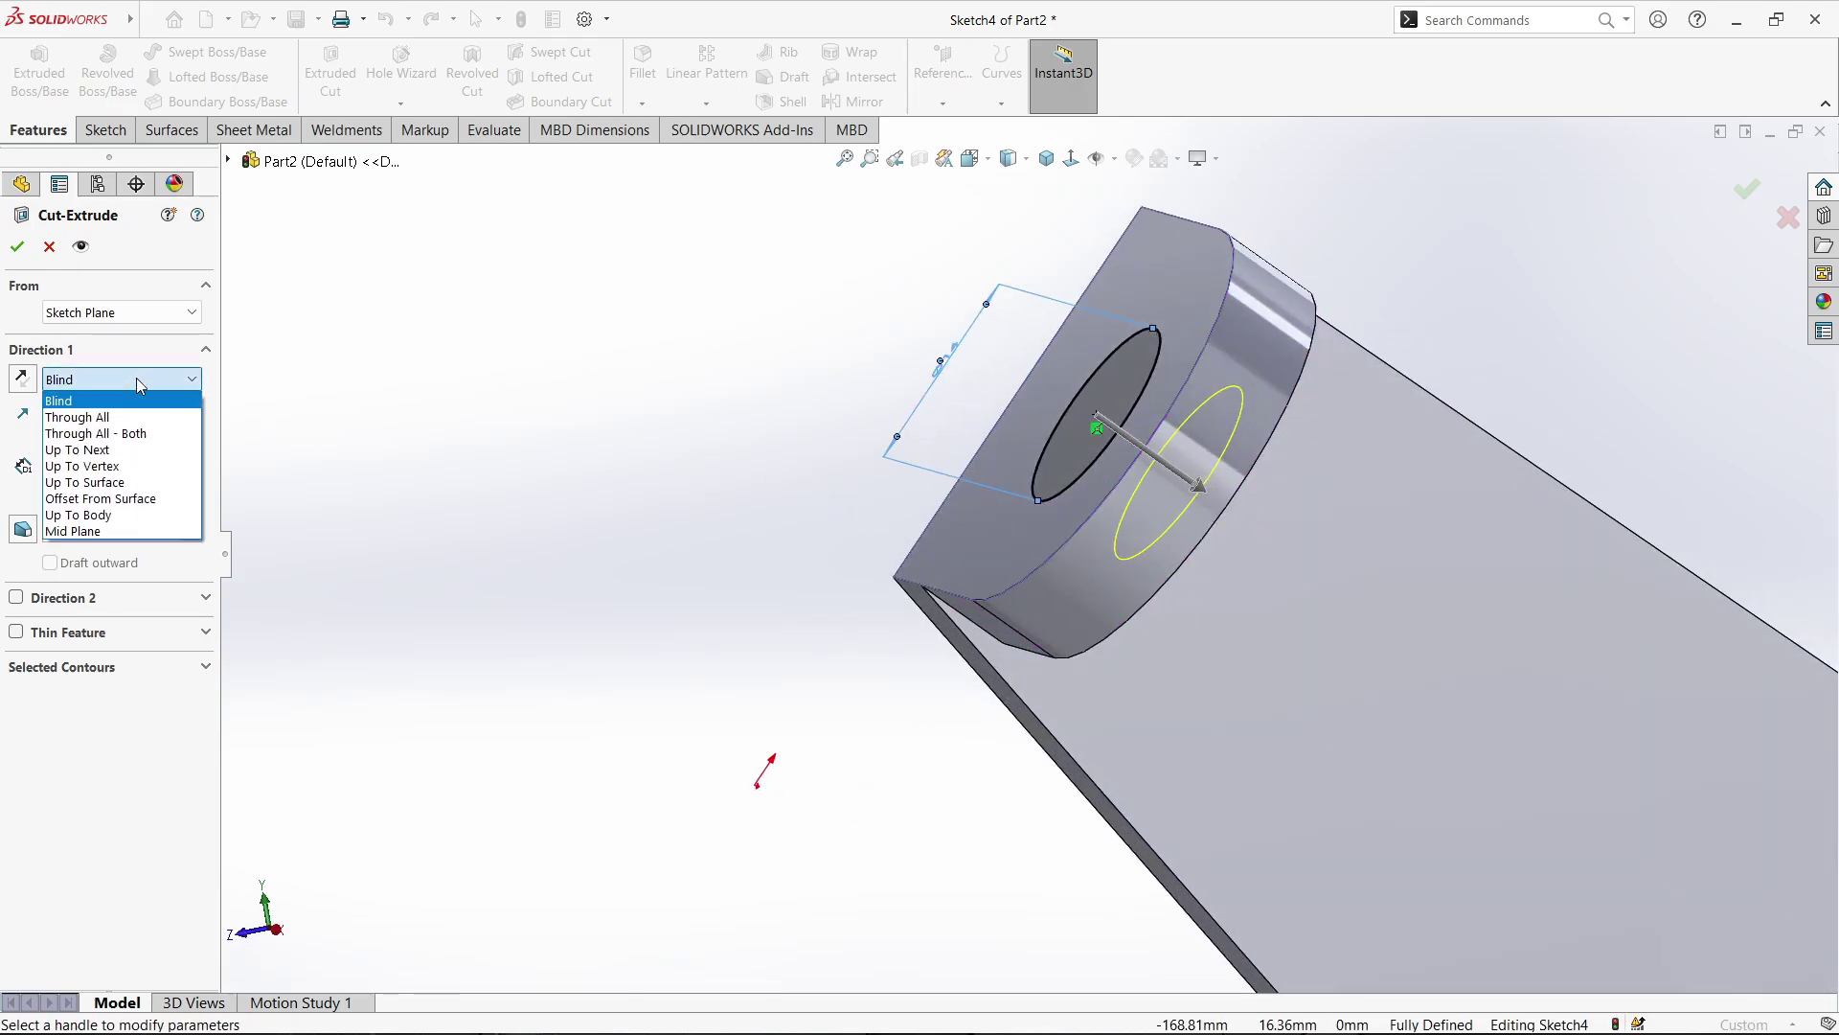
click(117, 454)
click(17, 246)
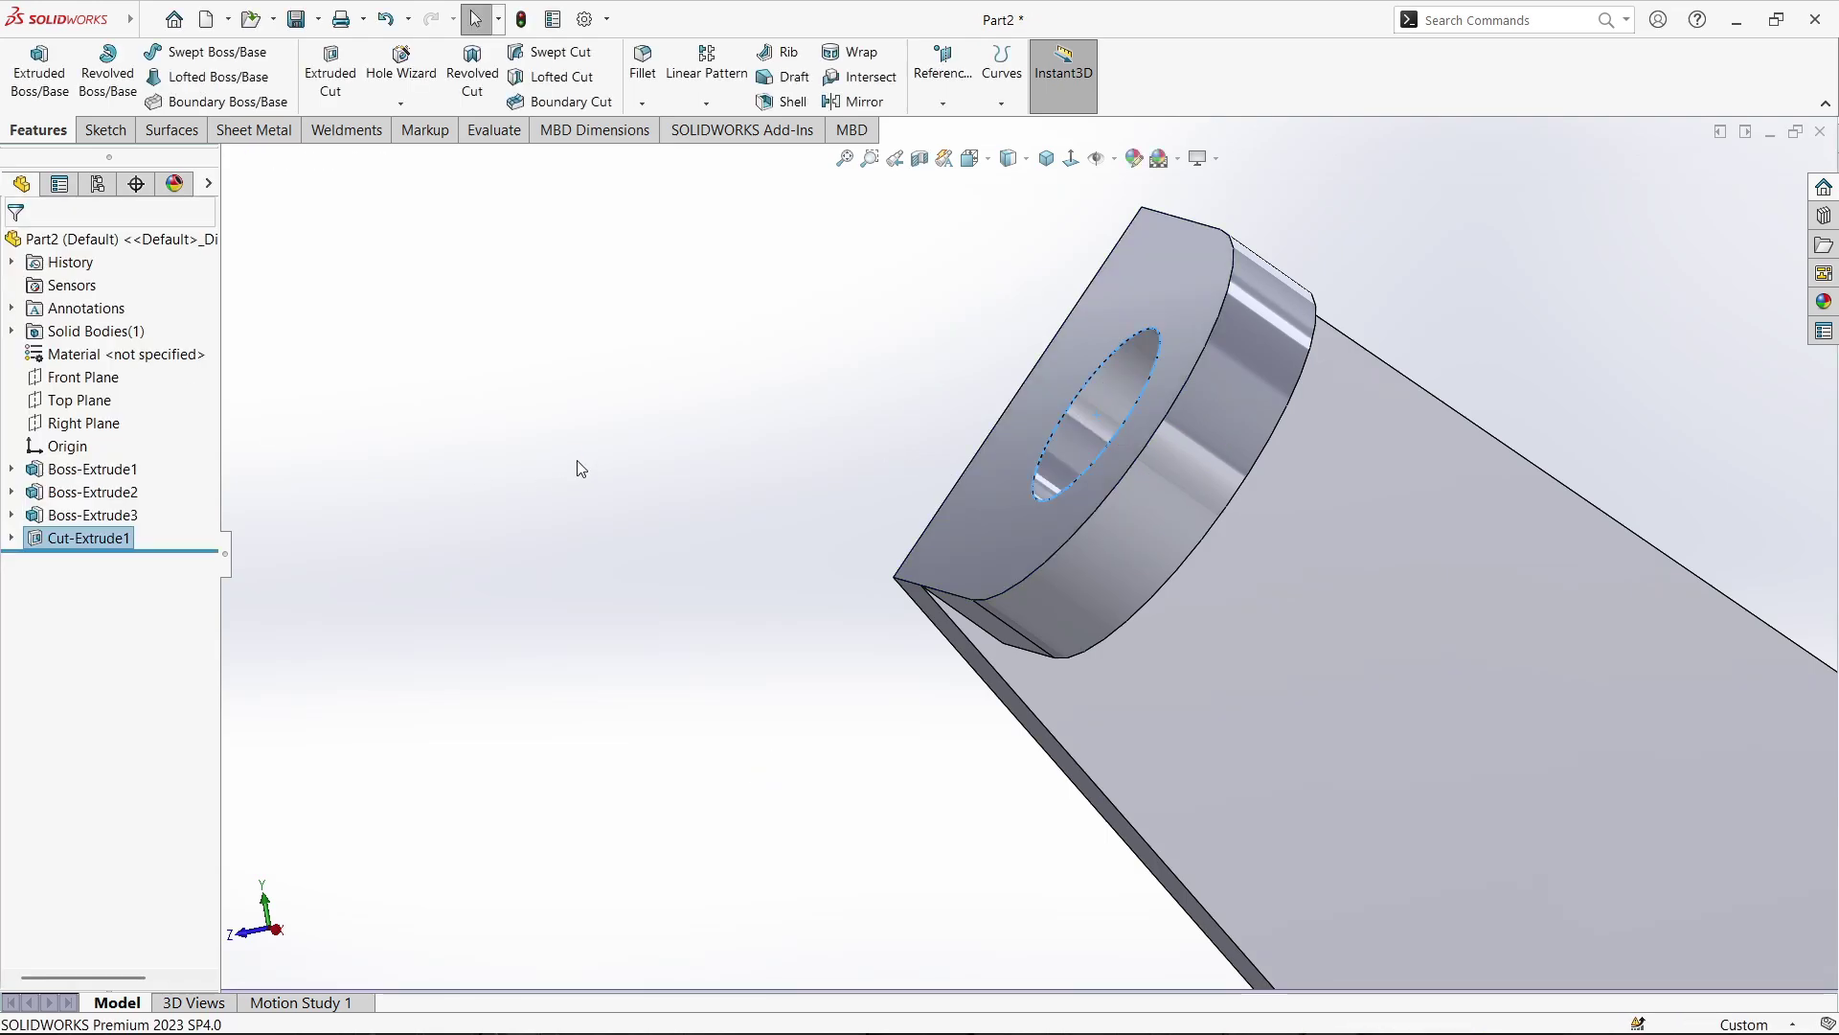
Inspect the lug hole and check the base plate's two holes in the Exercise 35 reference drawing
middle_drag(998, 612, 1384, 633)
scroll(1395, 714, up, 4)
middle_drag(1233, 628, 1194, 687)
scroll(1150, 719, down, 3)
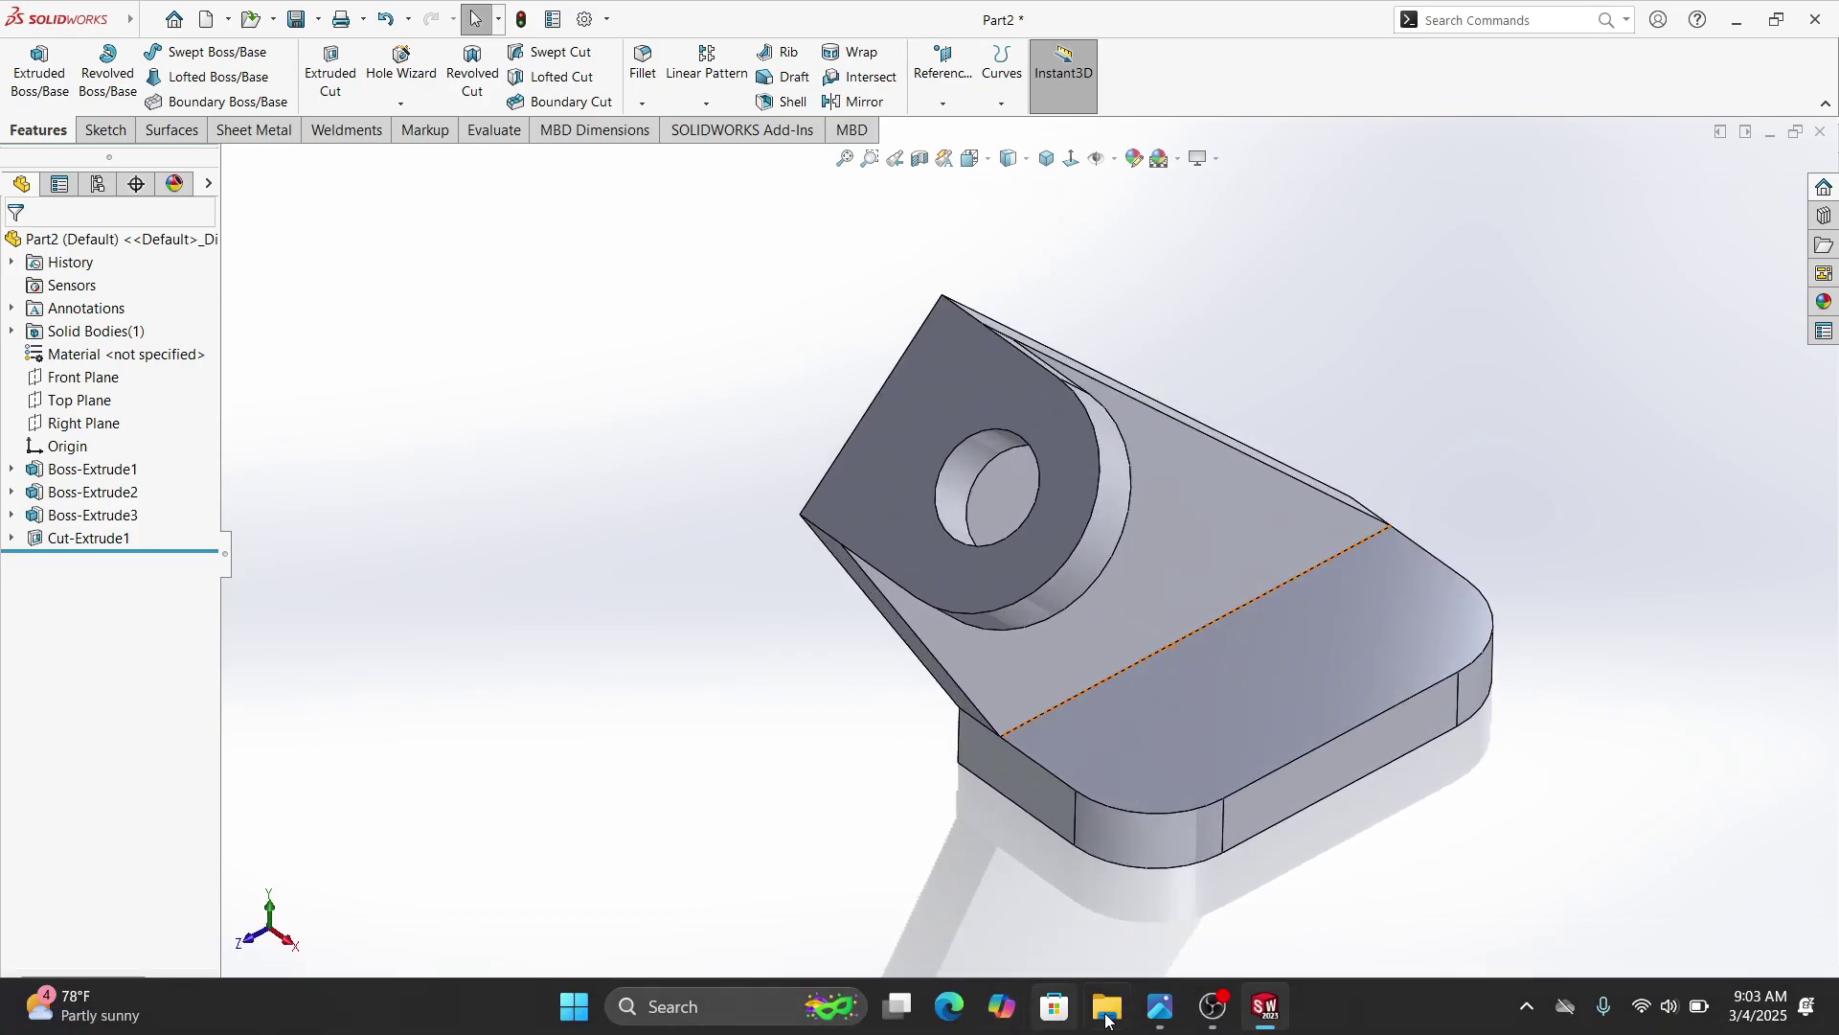
click(1160, 1006)
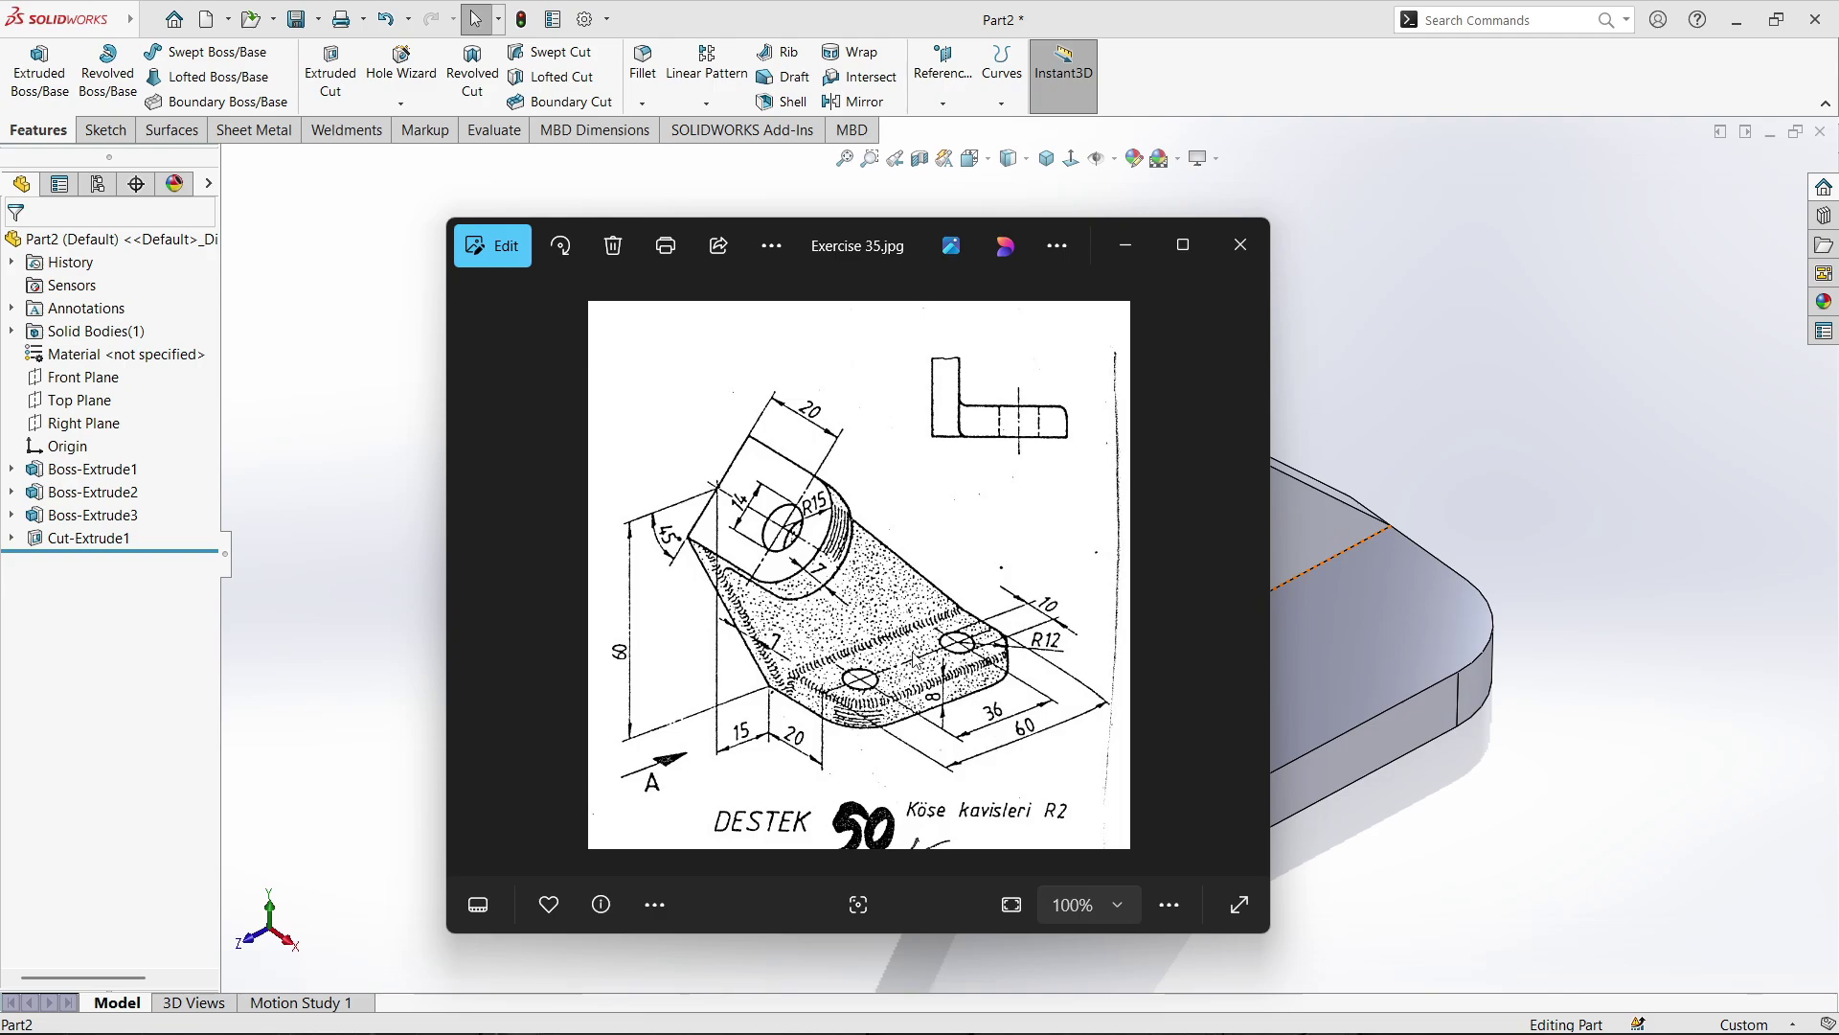
click(1126, 251)
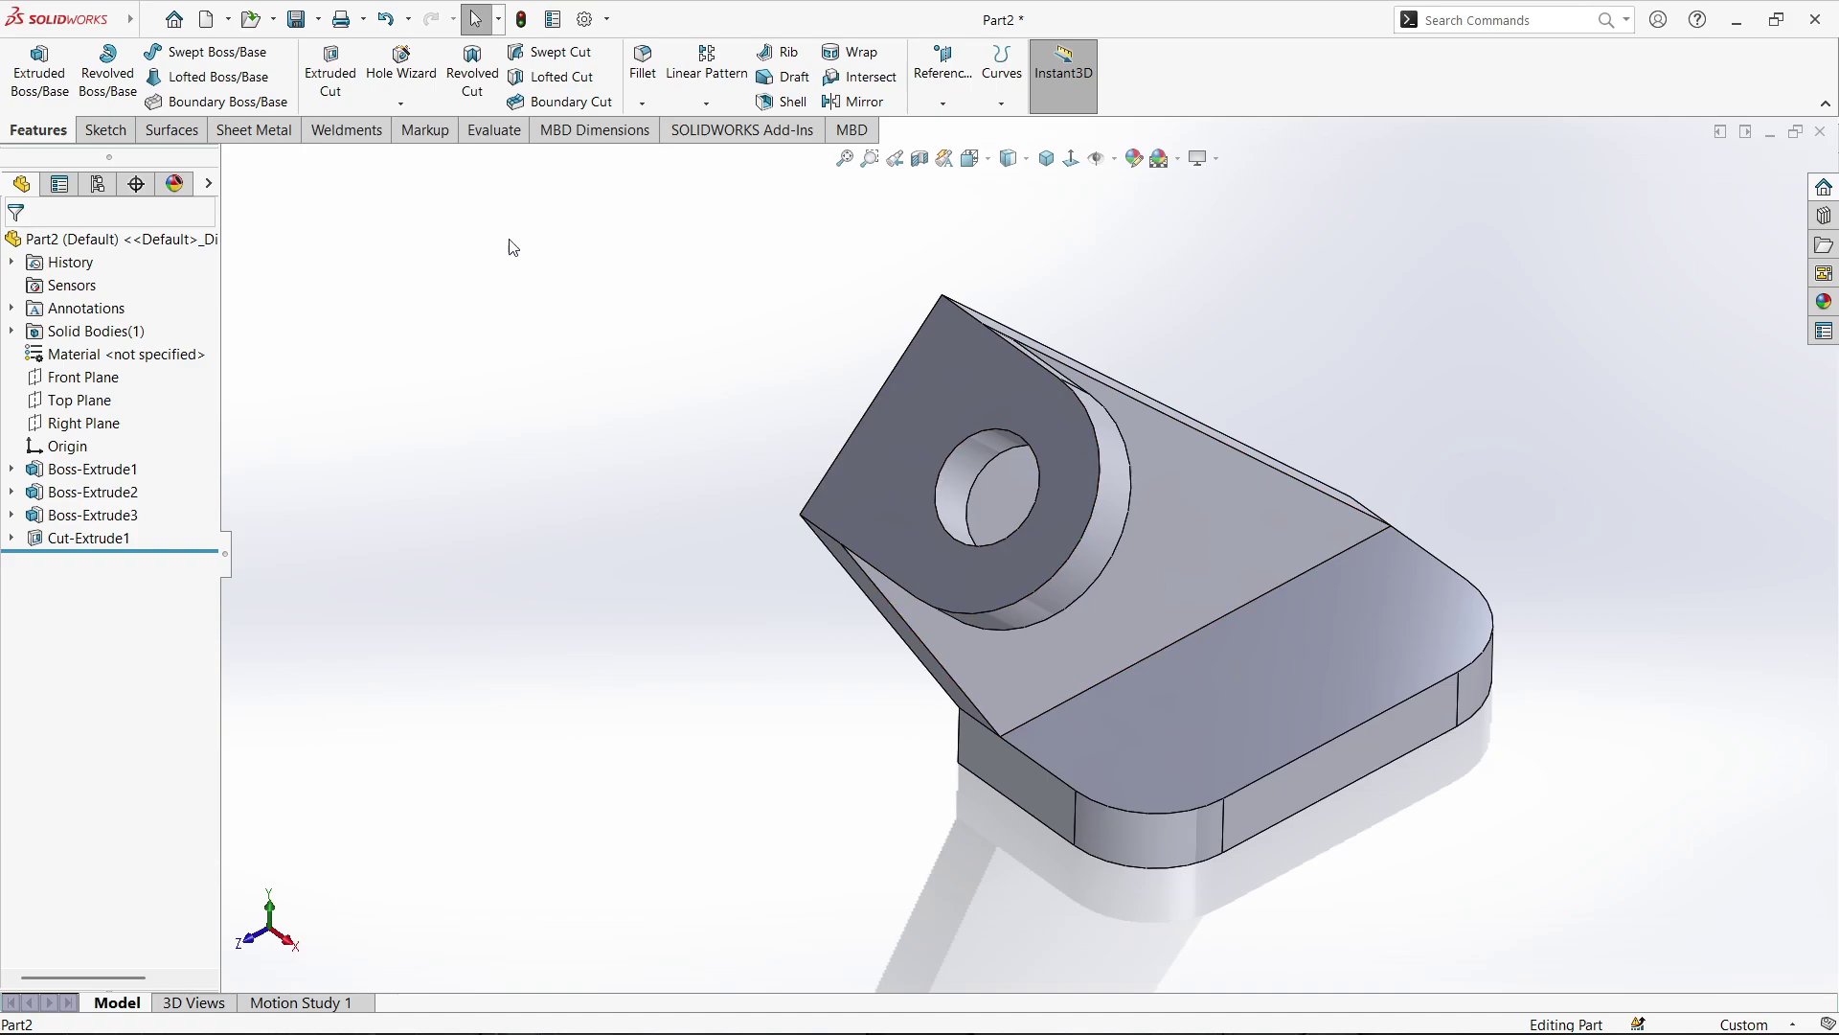
Start a Hole Wizard feature with the plain Hole type, JIS standard, Drill sizes and size Ø10.0
click(402, 67)
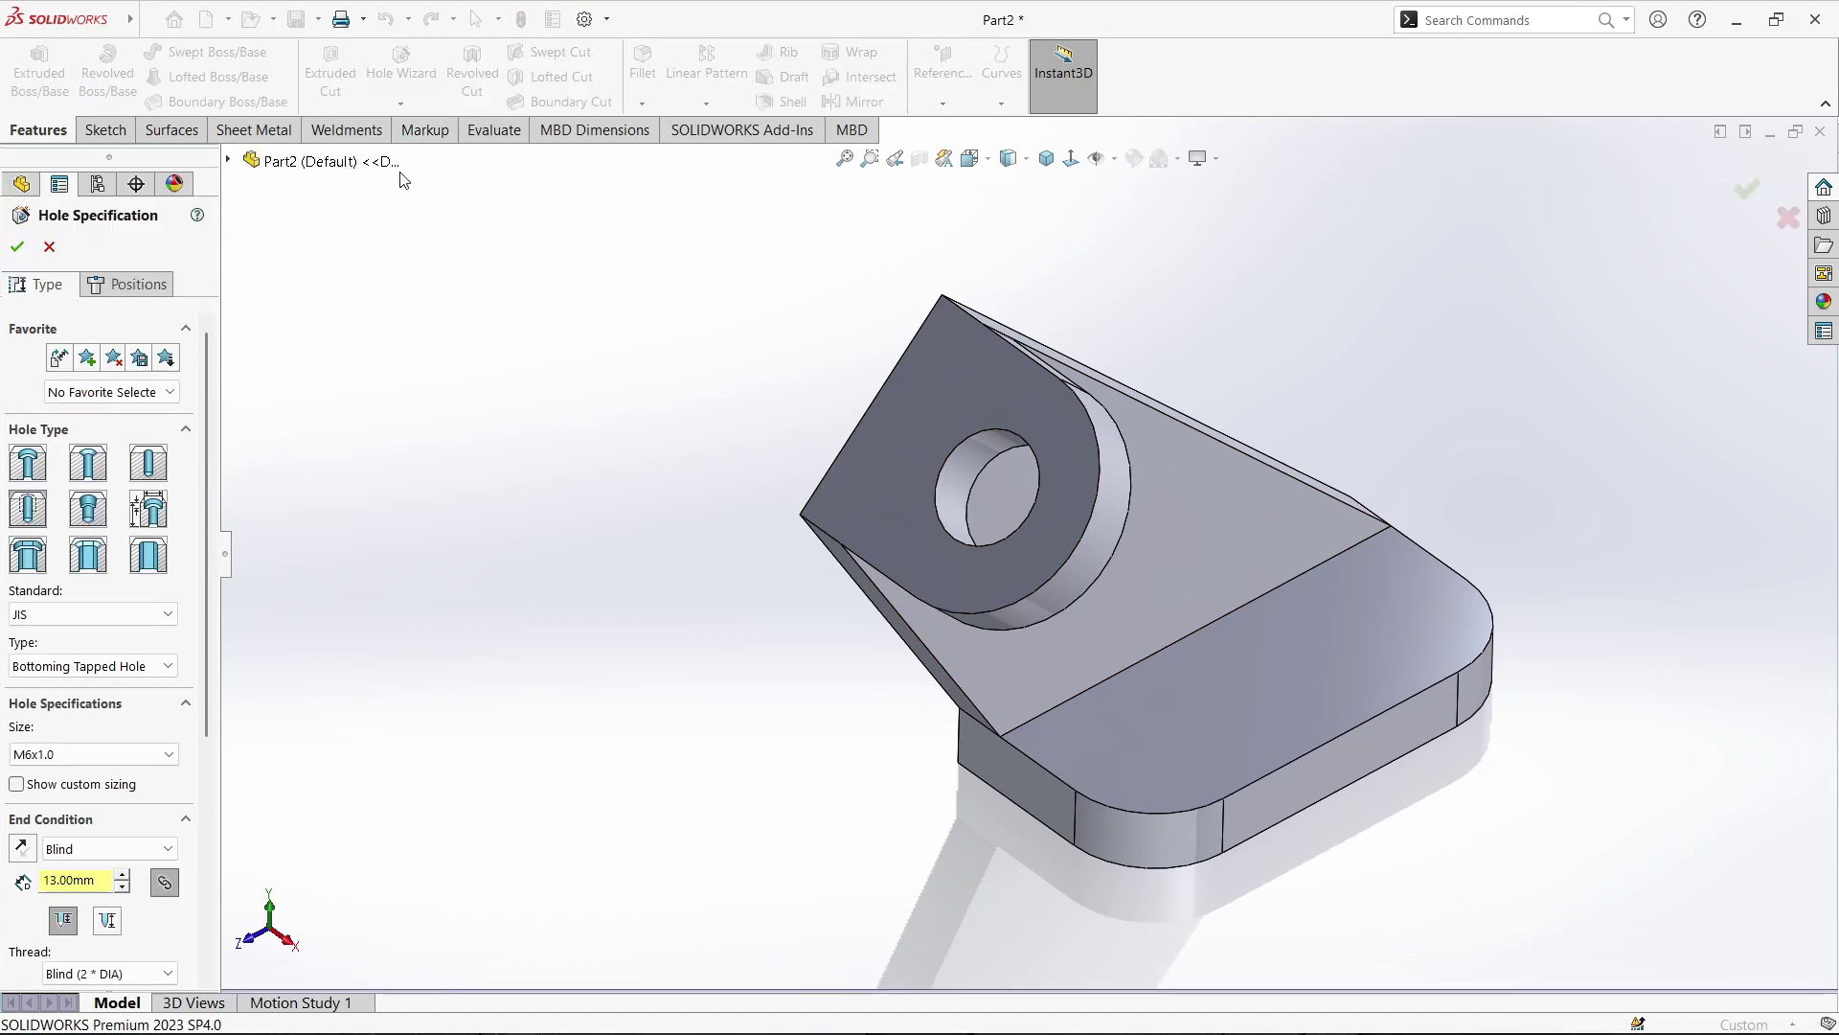
click(151, 472)
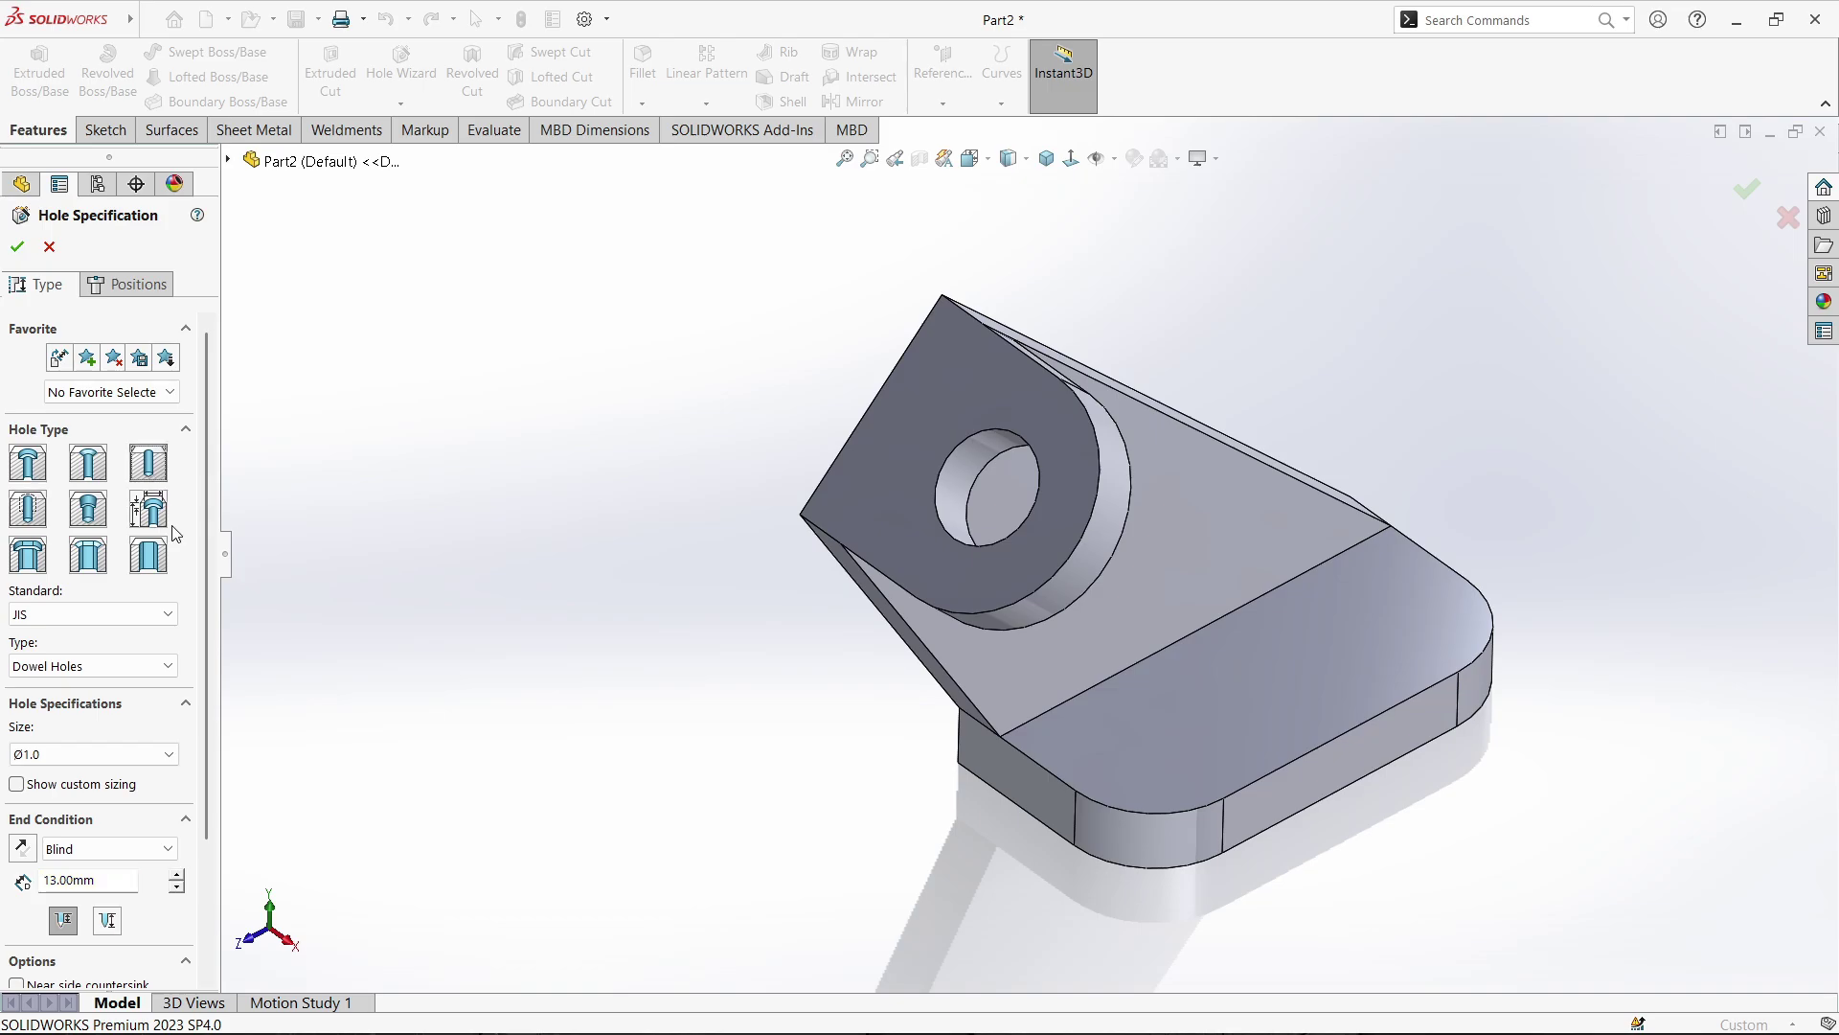
click(153, 668)
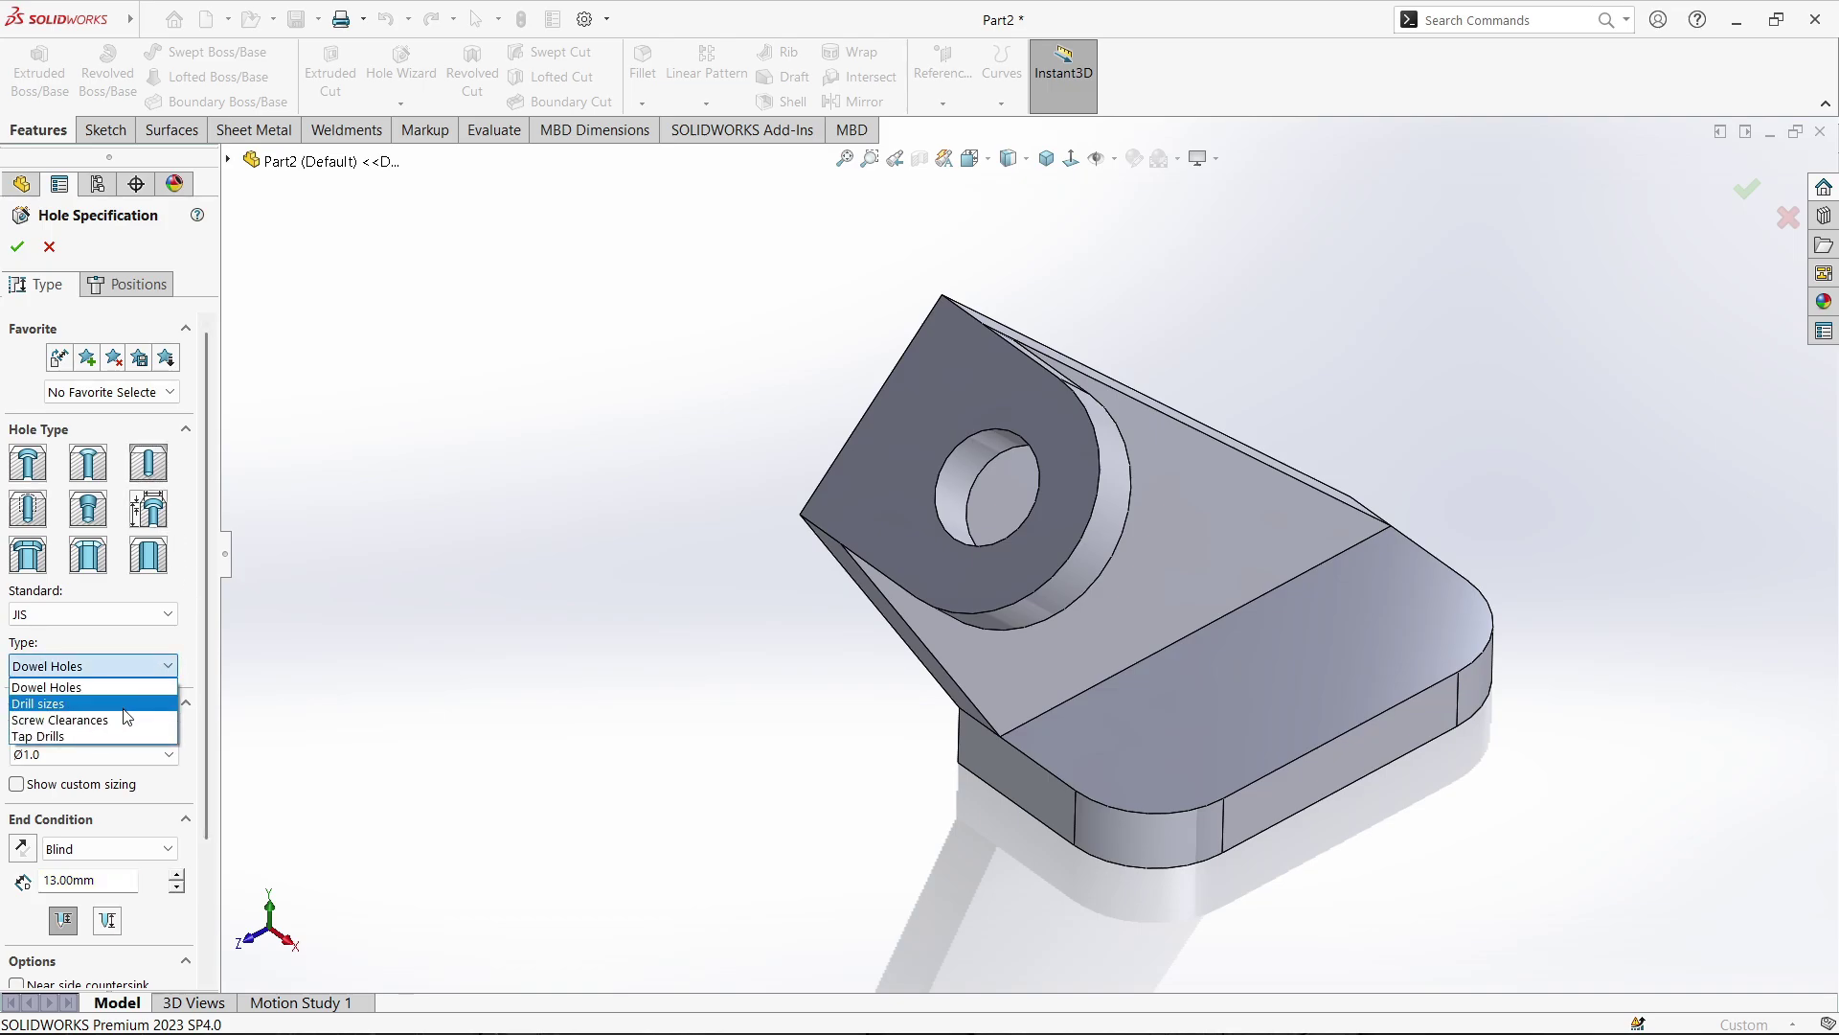
click(124, 704)
click(111, 760)
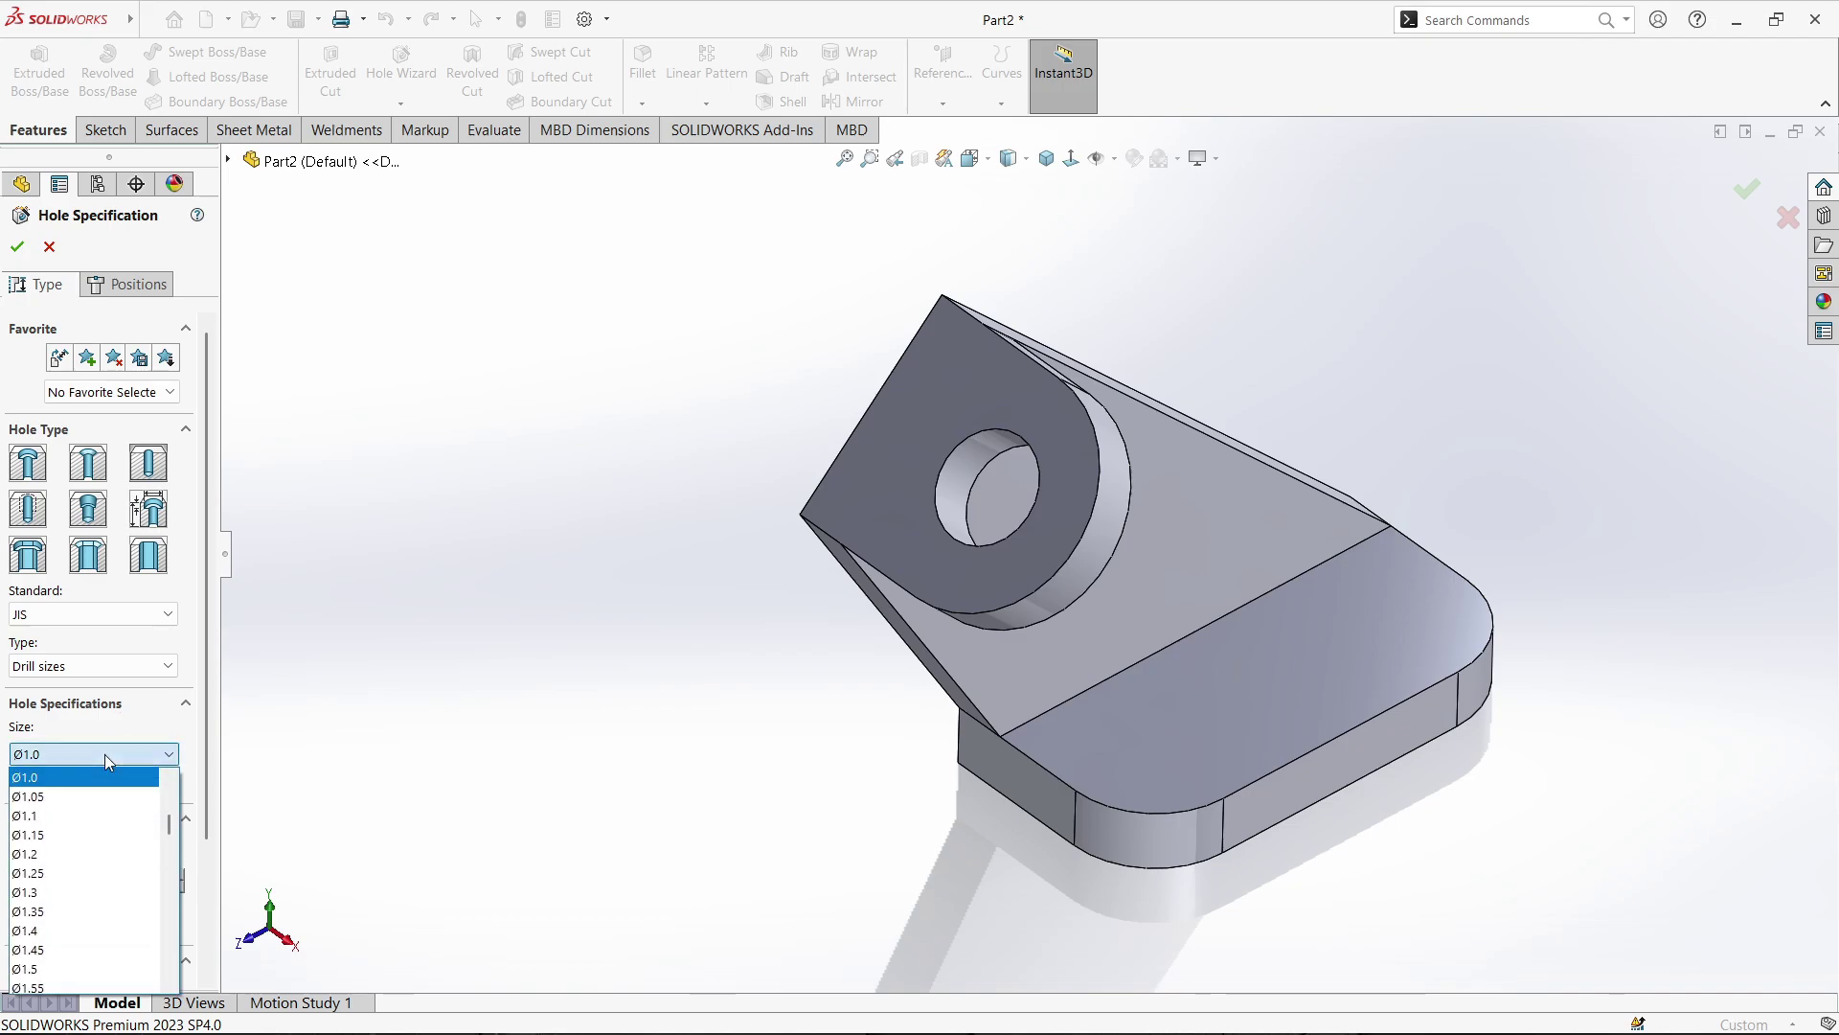
scroll(103, 849, down, 8)
scroll(102, 849, down, 20)
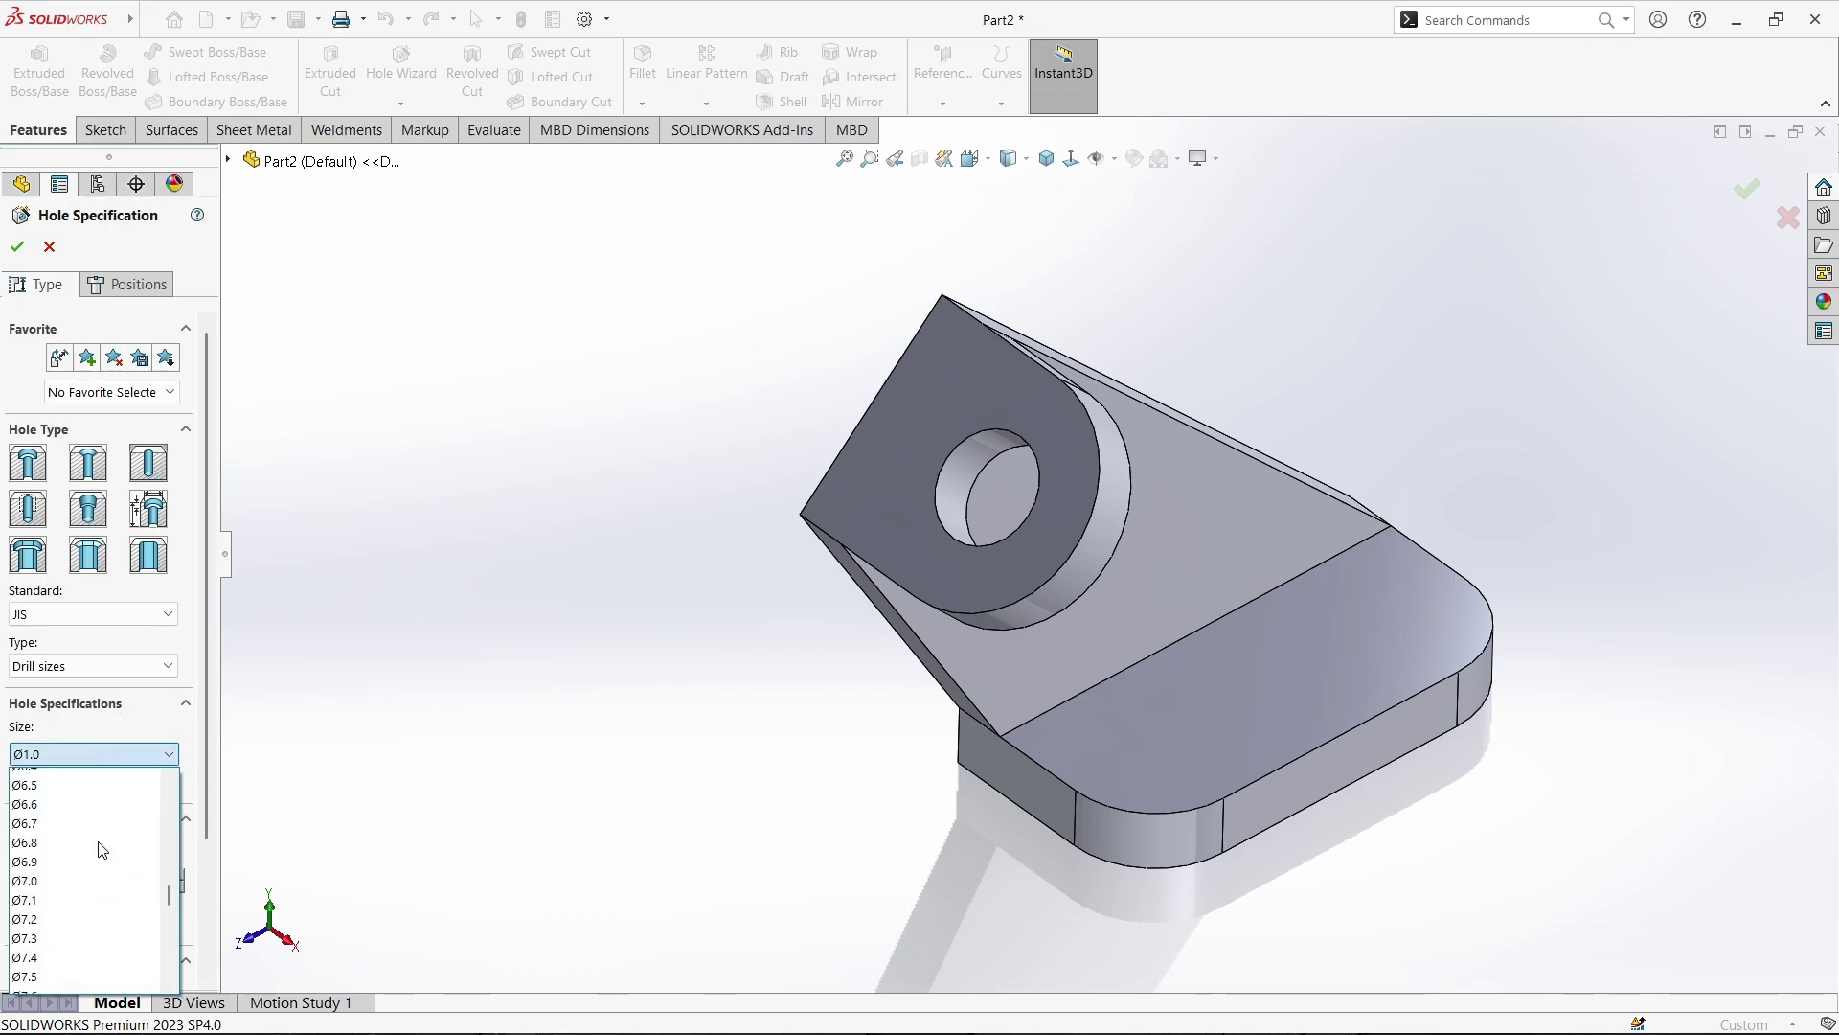
click(70, 835)
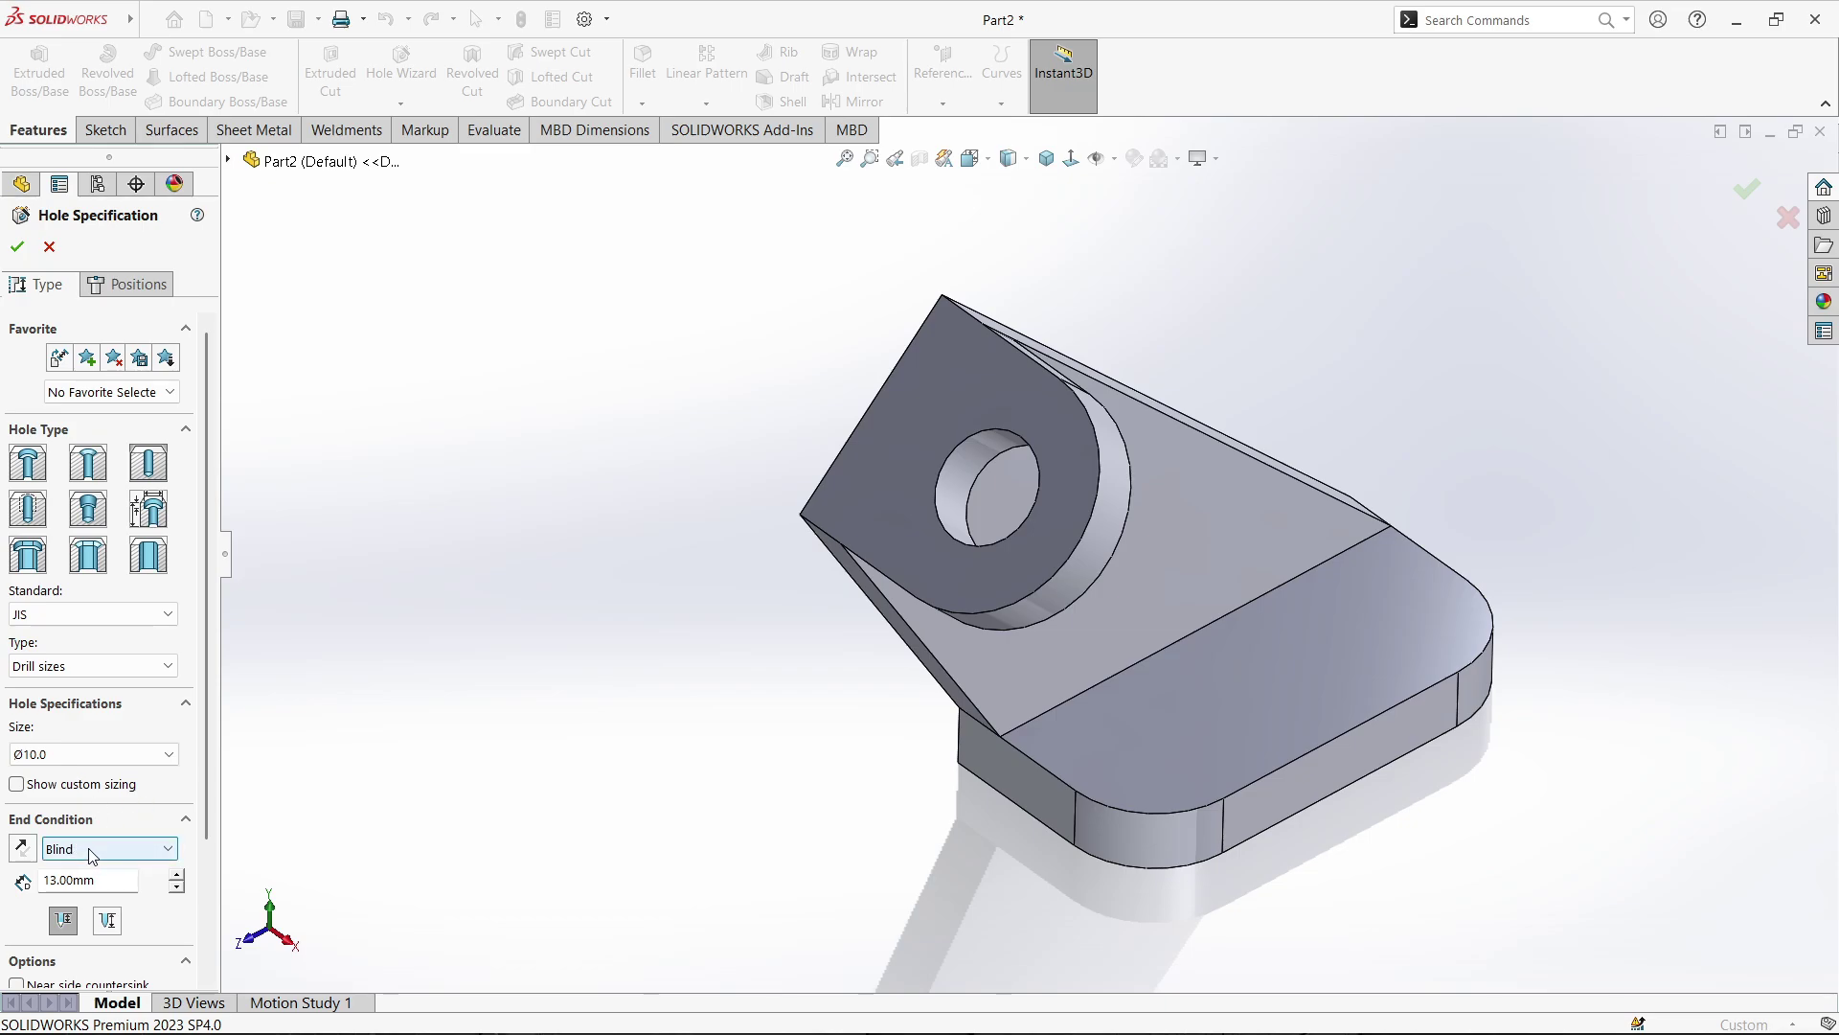
Set the hole's end condition to Through All
click(107, 850)
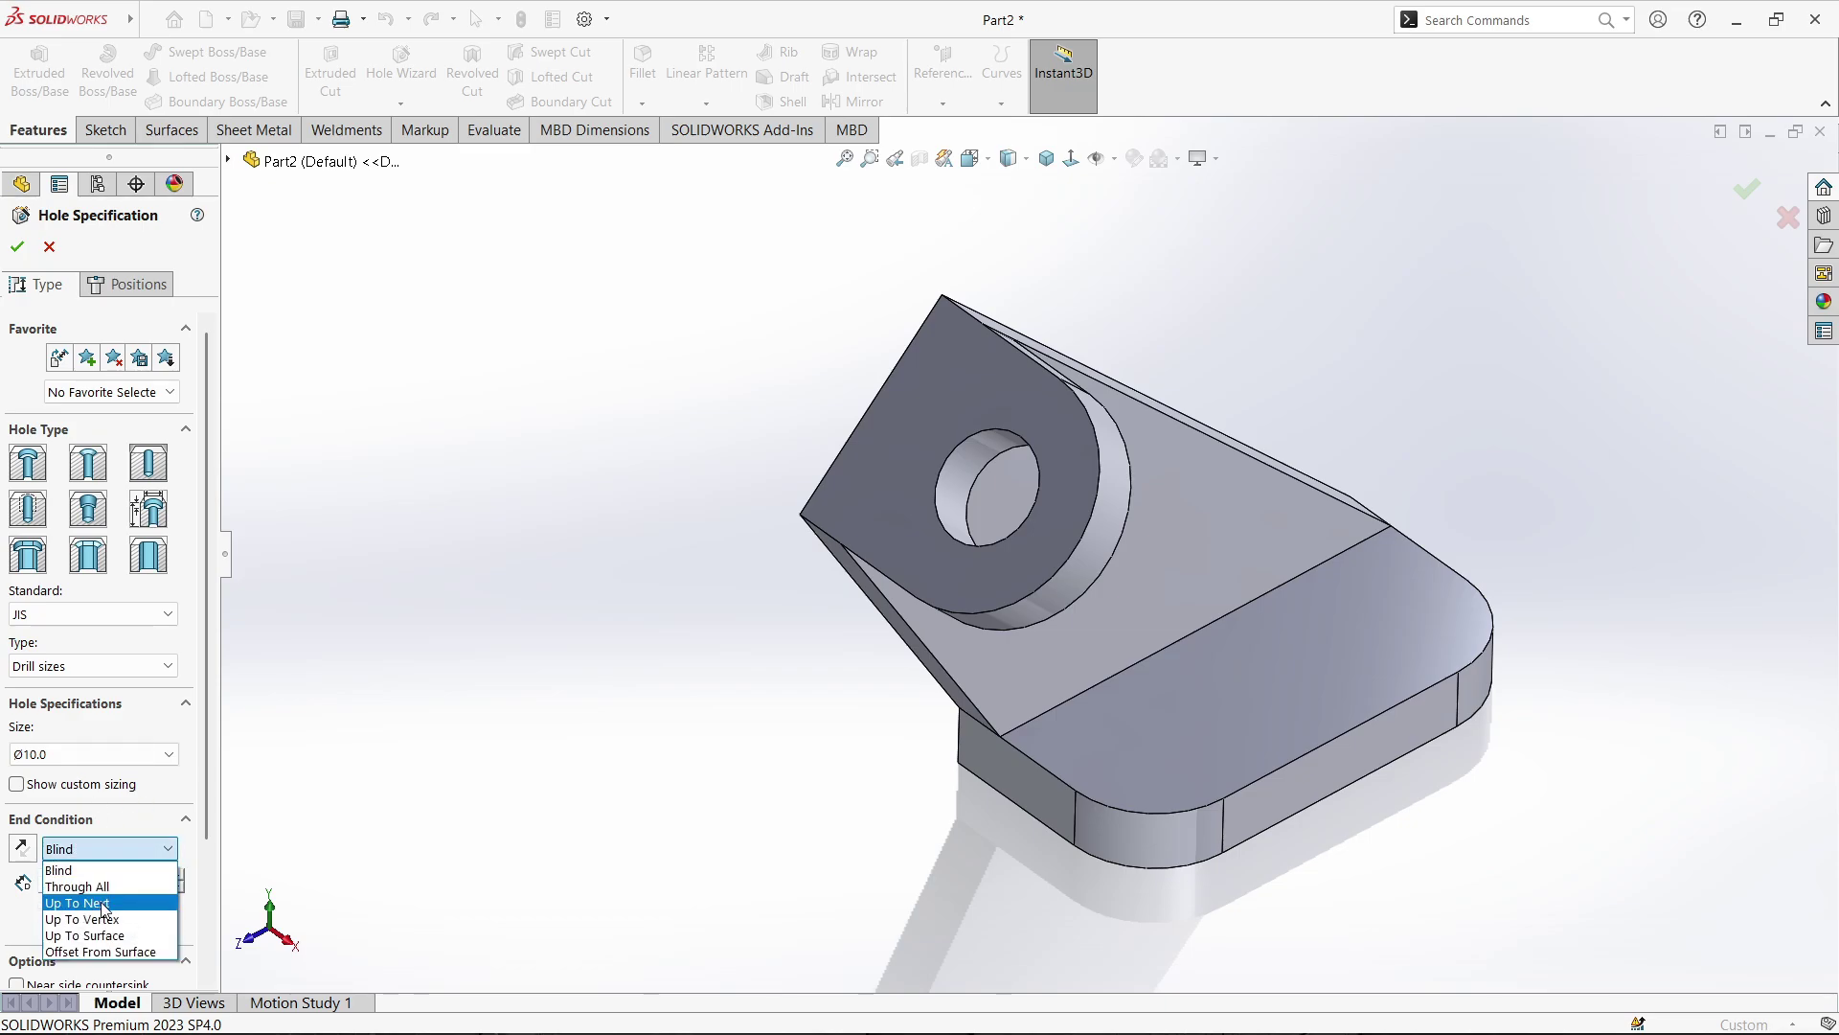
click(103, 904)
click(107, 849)
click(96, 886)
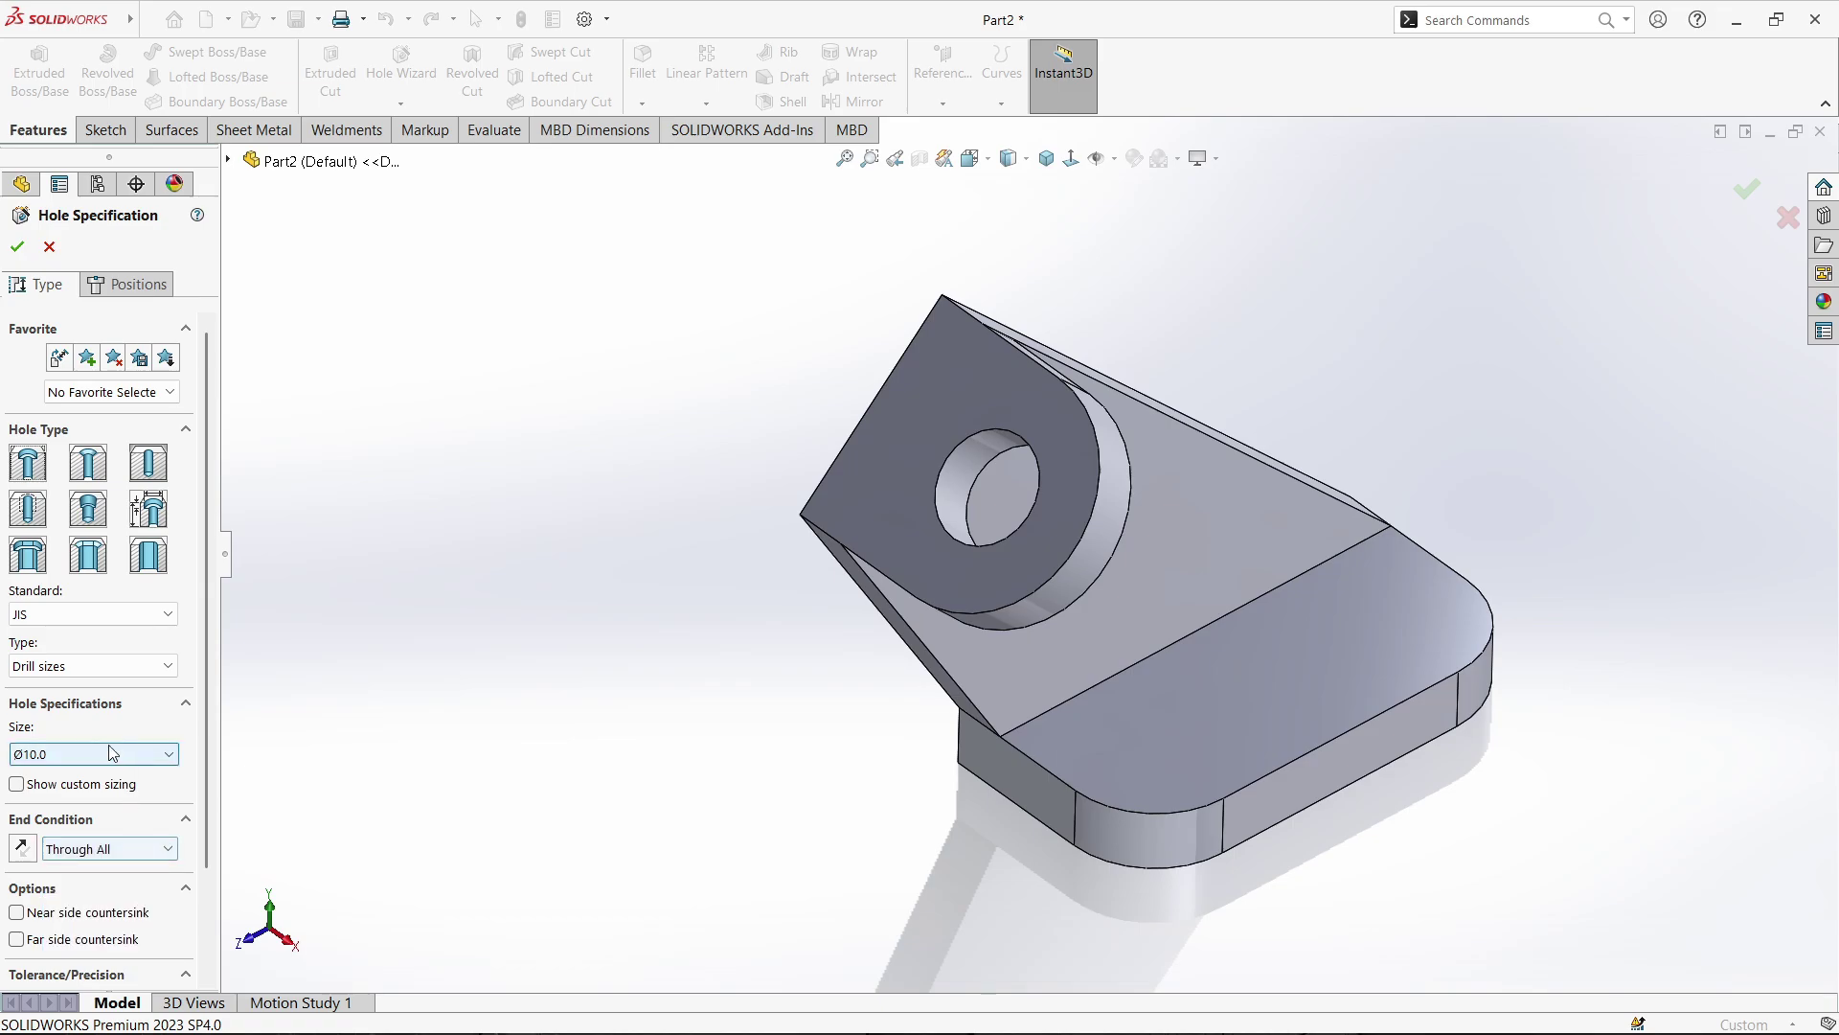
Place two holes on the base plate's top face at the centers of its two rounded corners
click(134, 284)
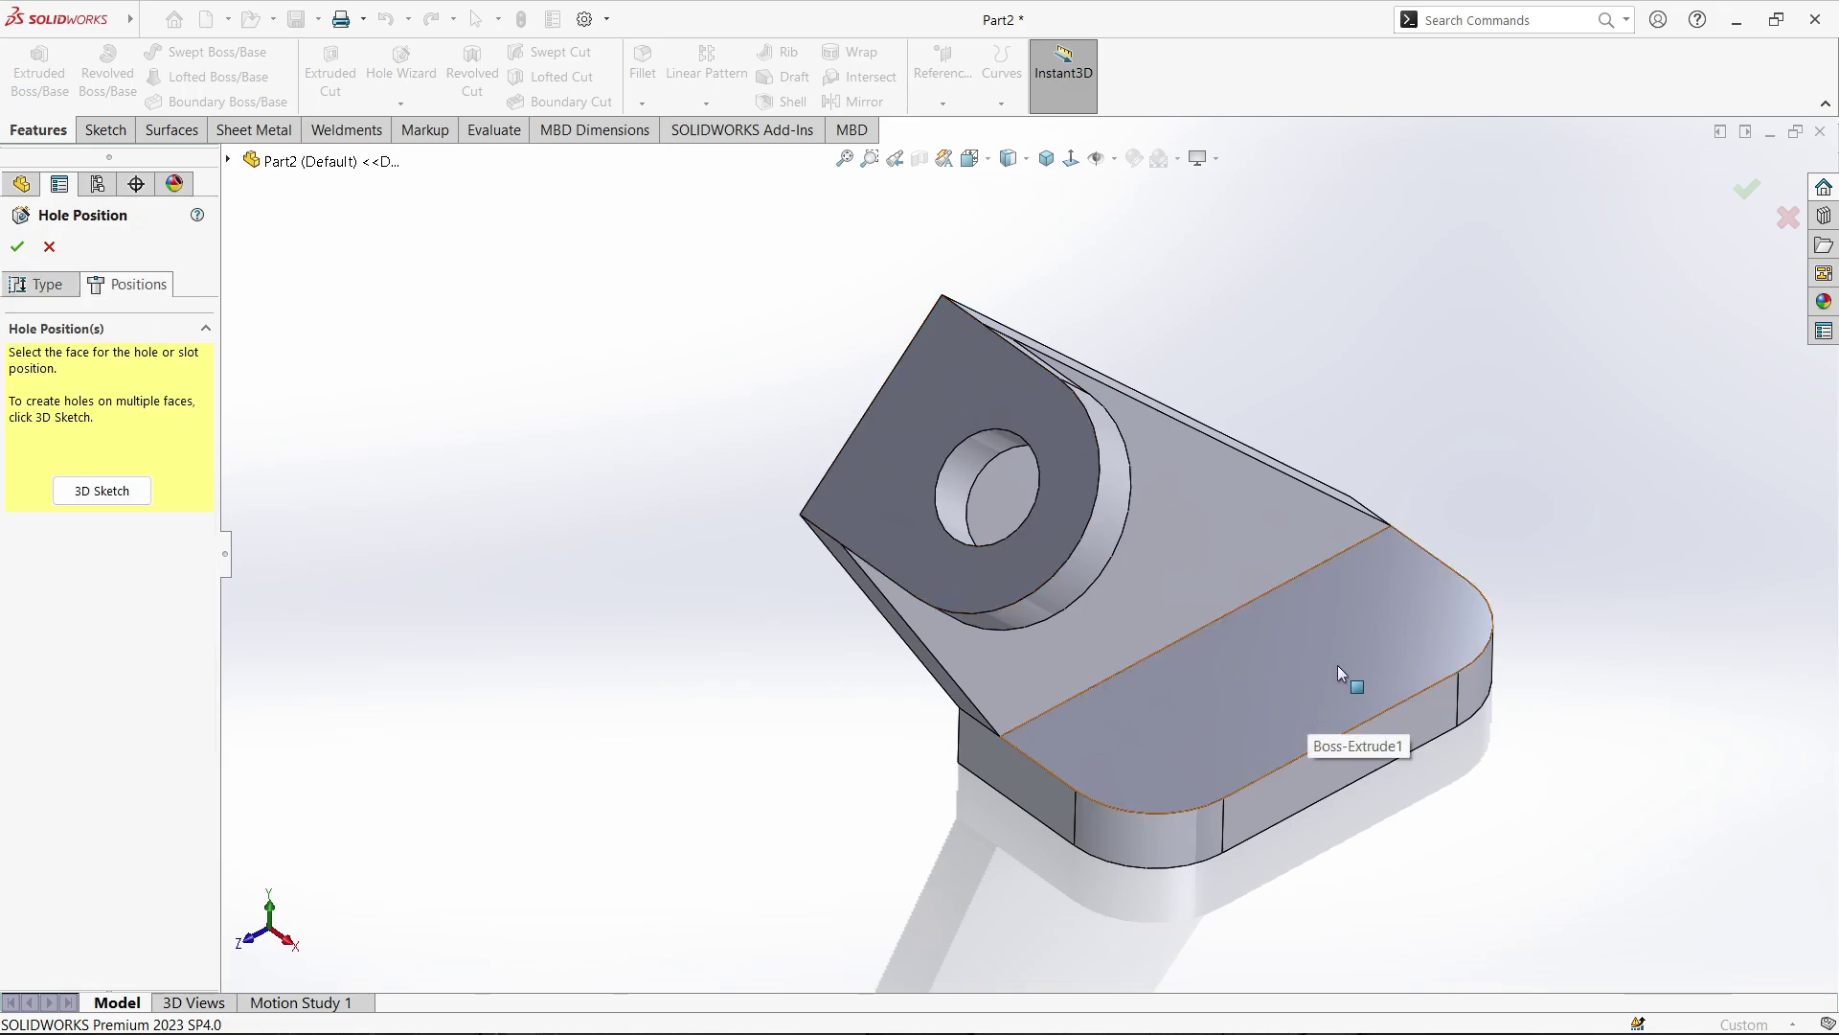
click(1275, 669)
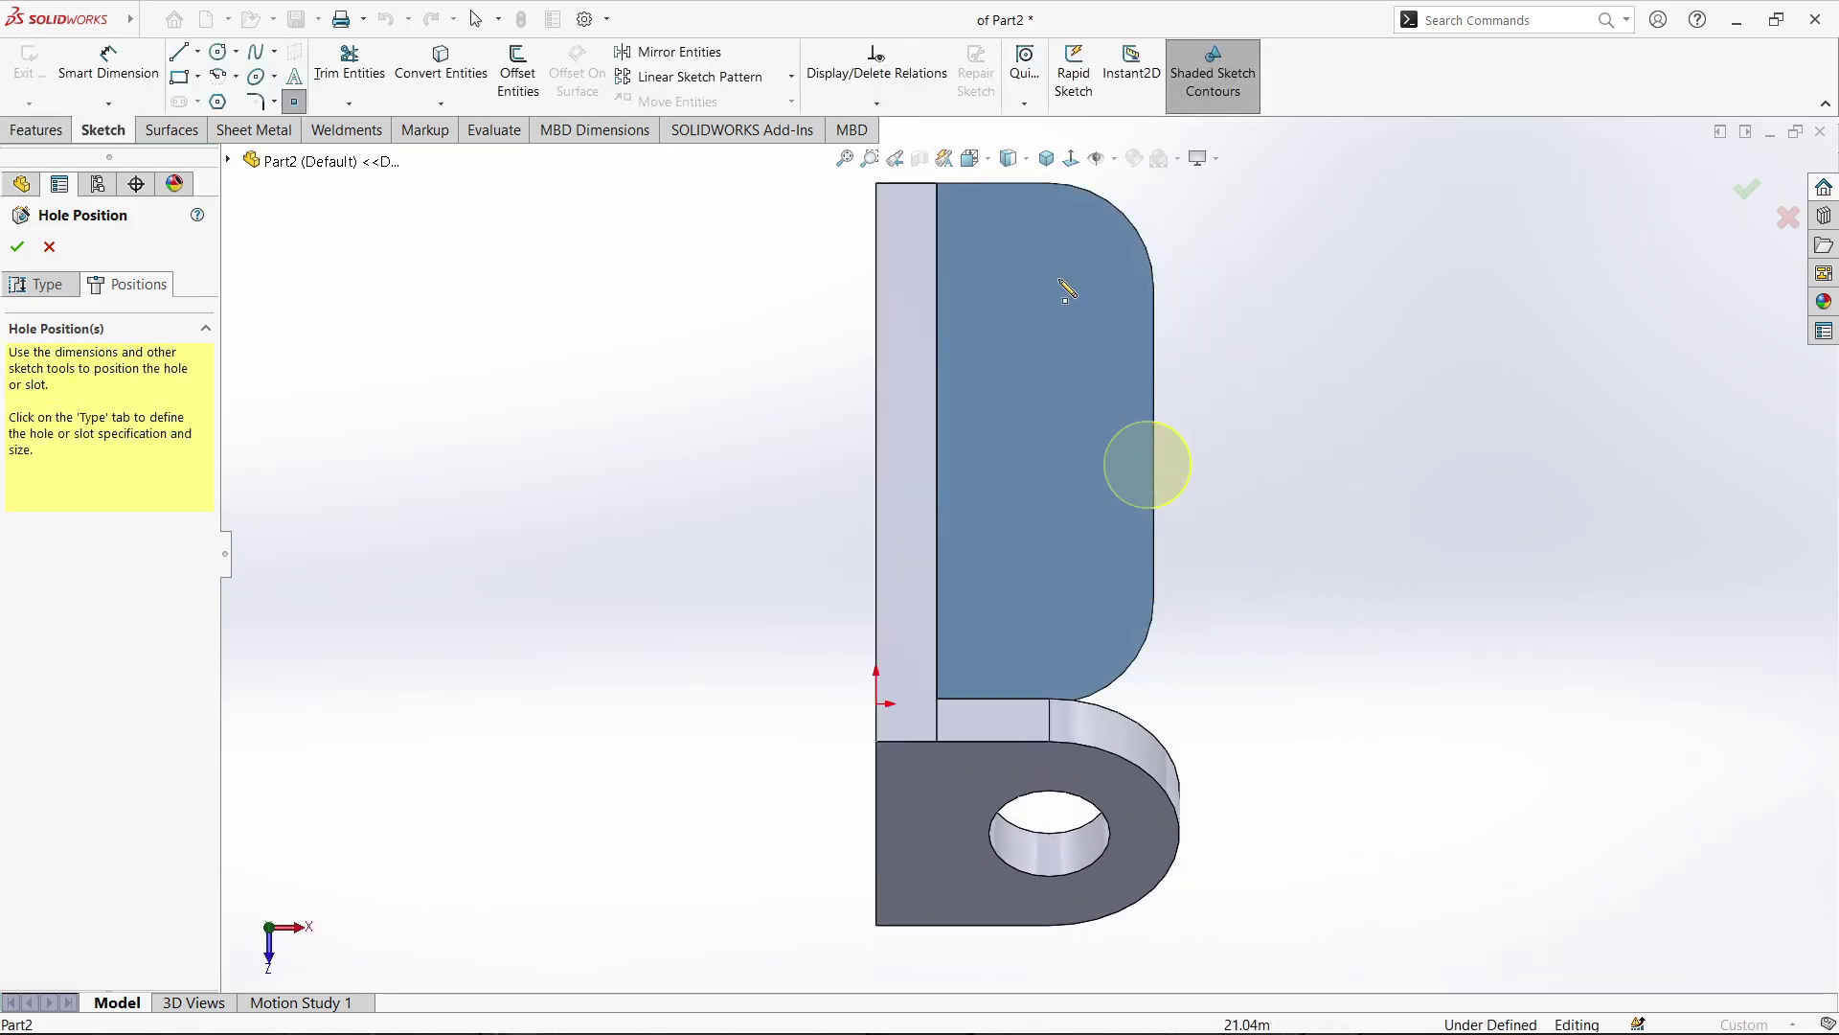
click(1124, 214)
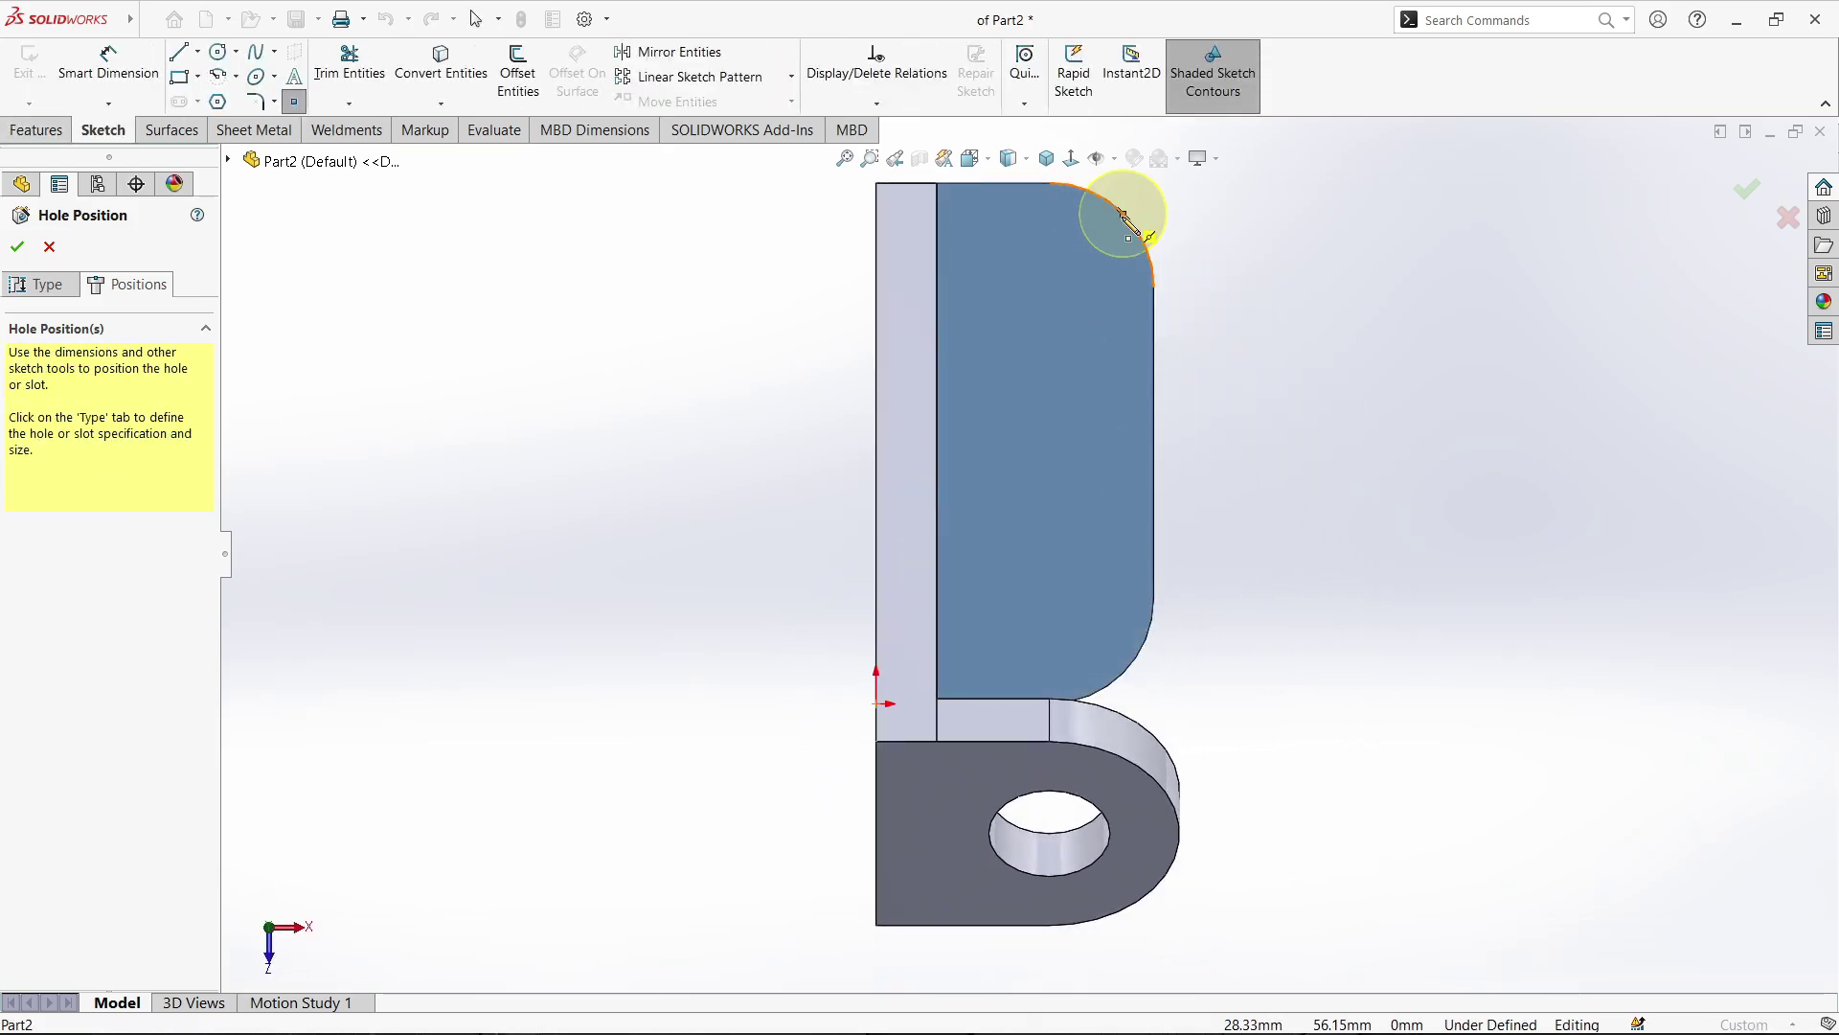
click(1050, 288)
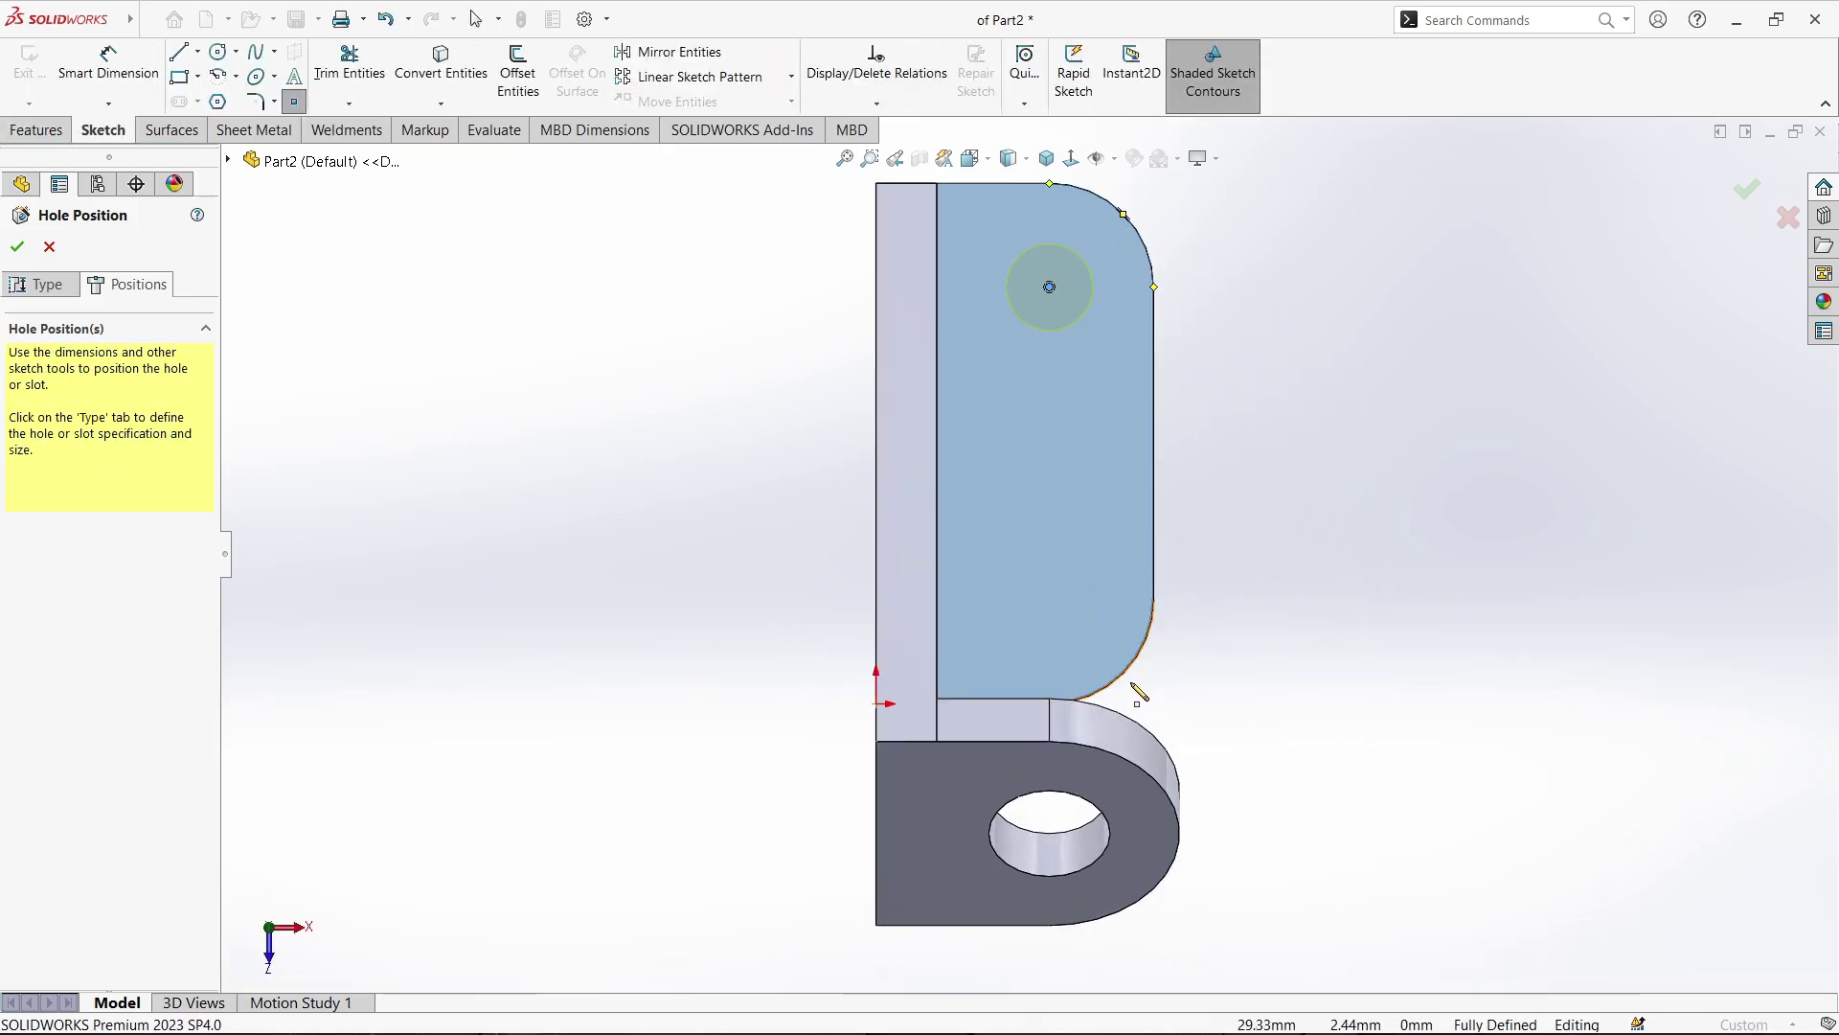
click(1049, 600)
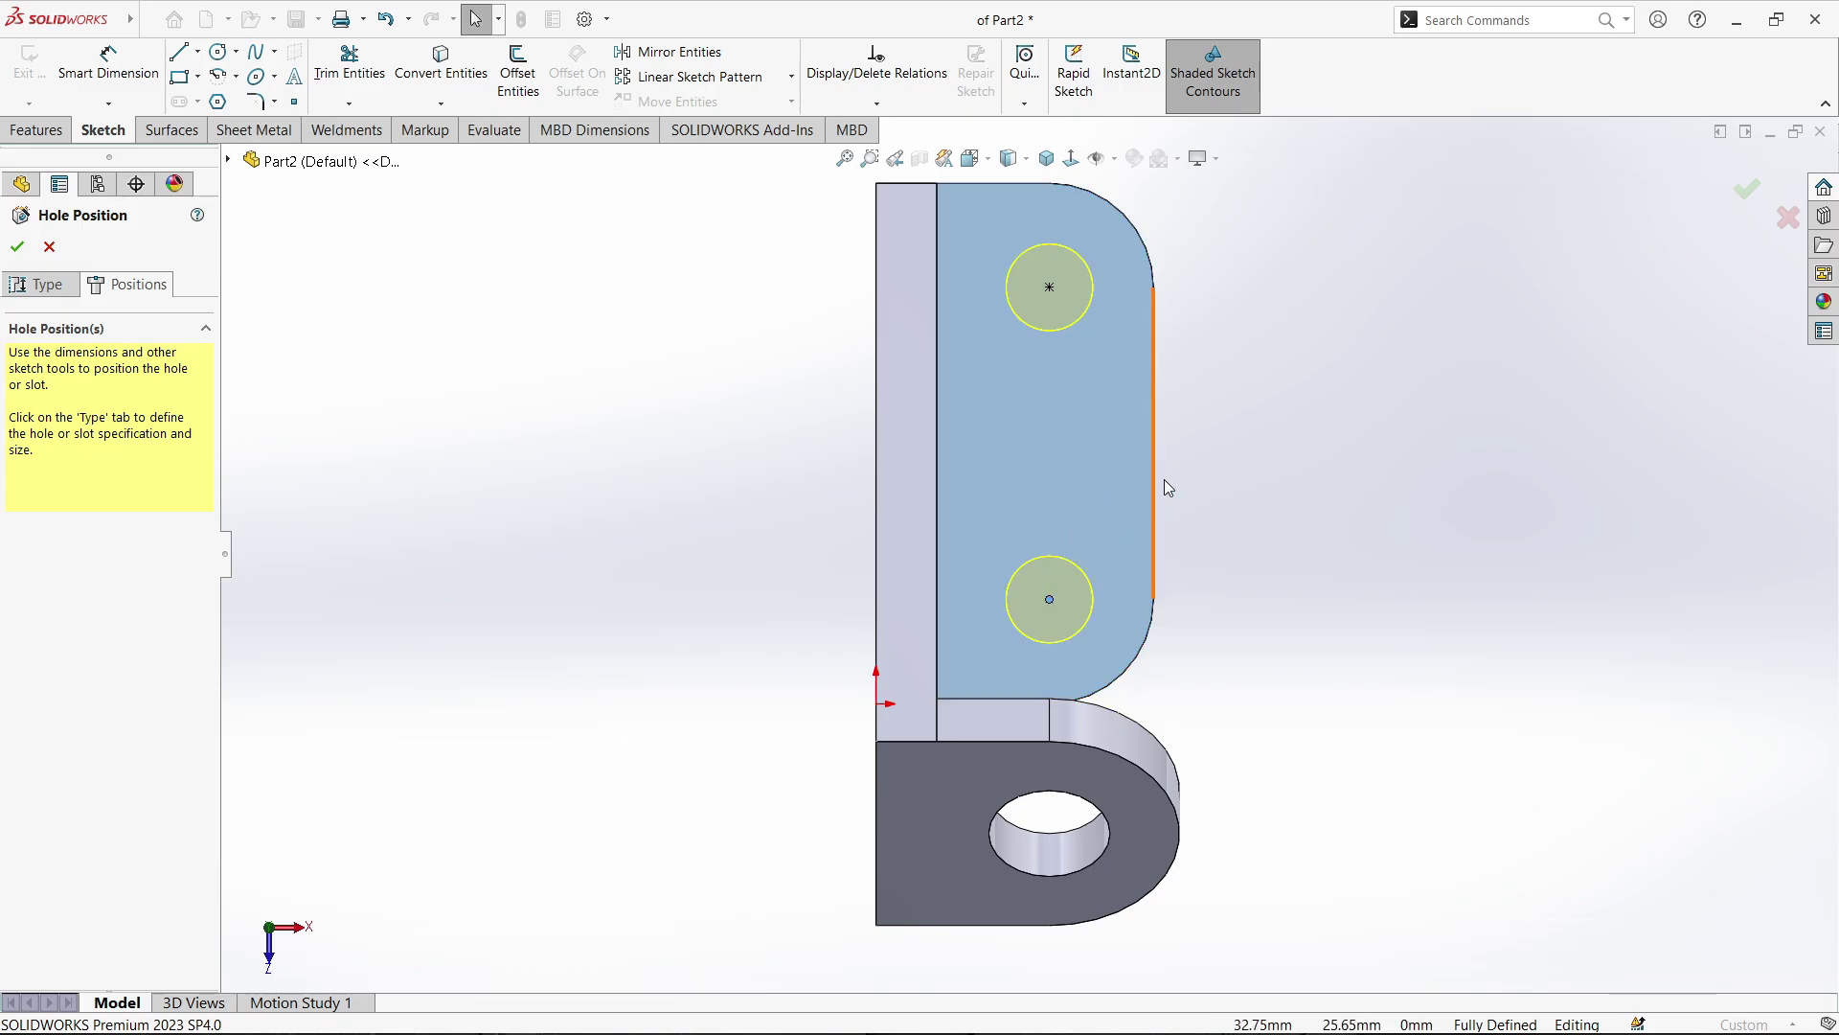
Add a driven dimension between the two hole centers and finish the hole feature
key(d)
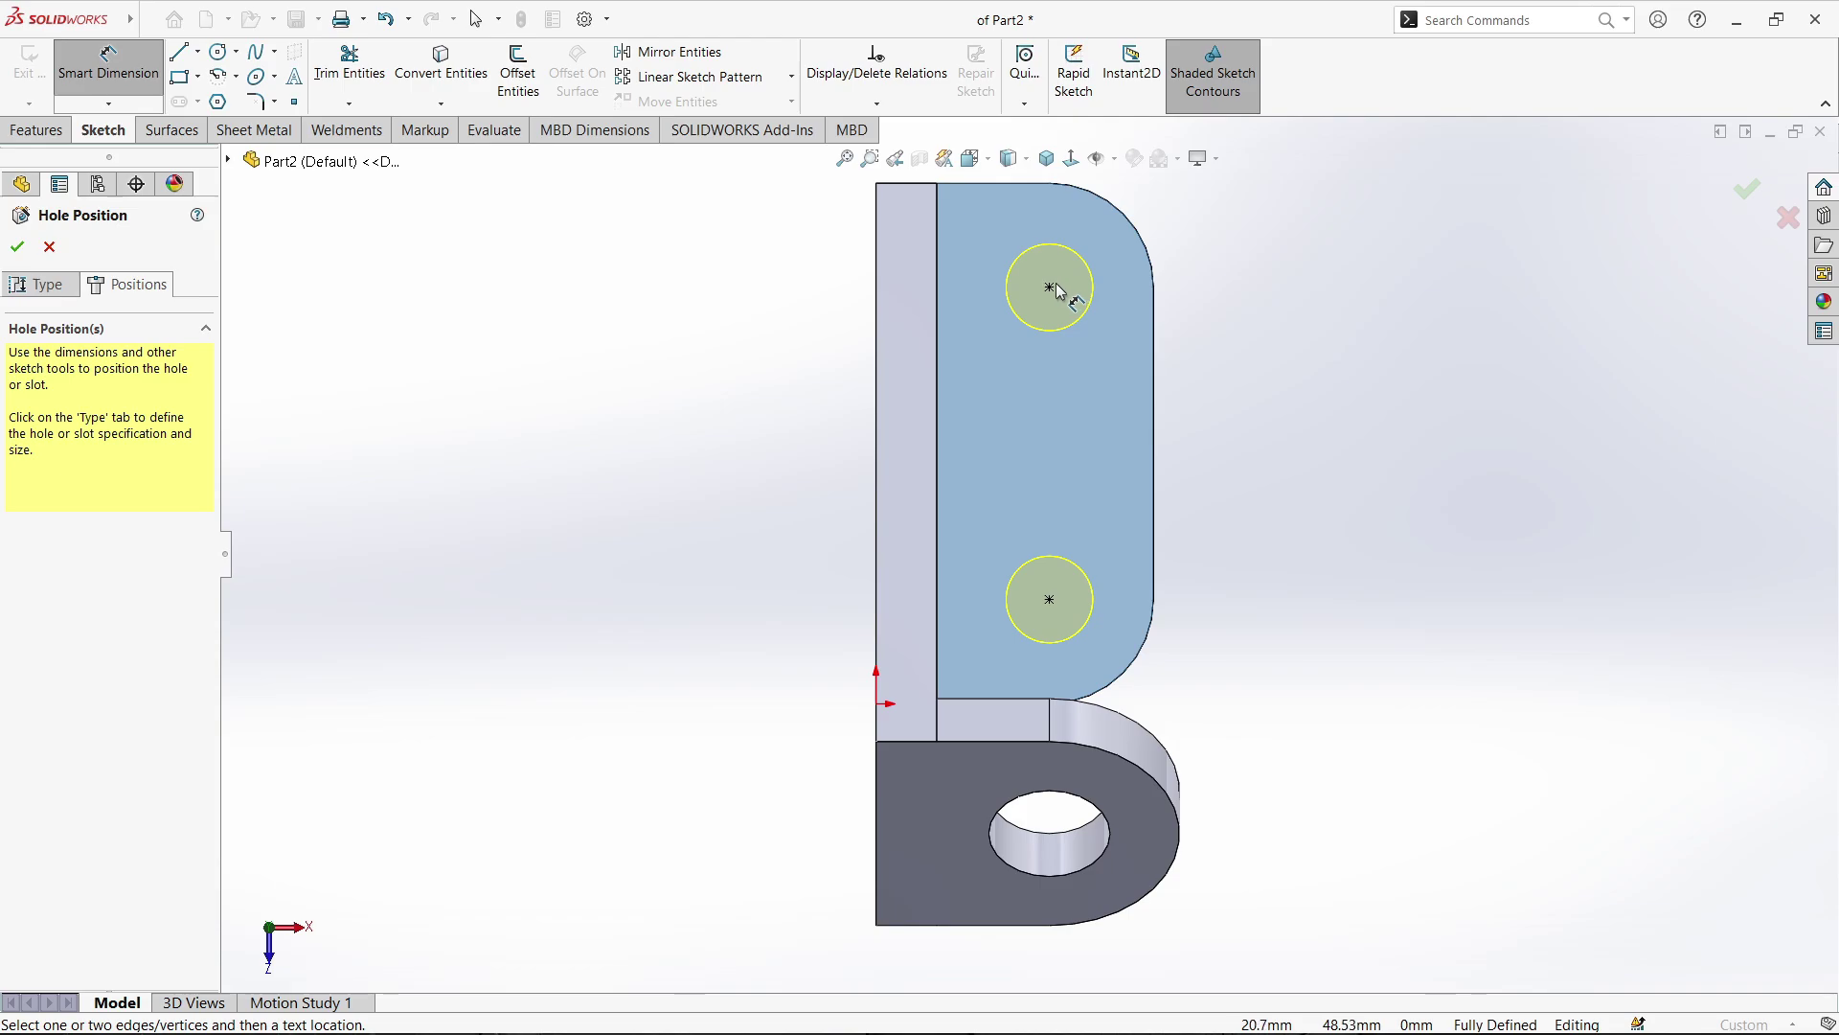
click(1052, 289)
click(1051, 599)
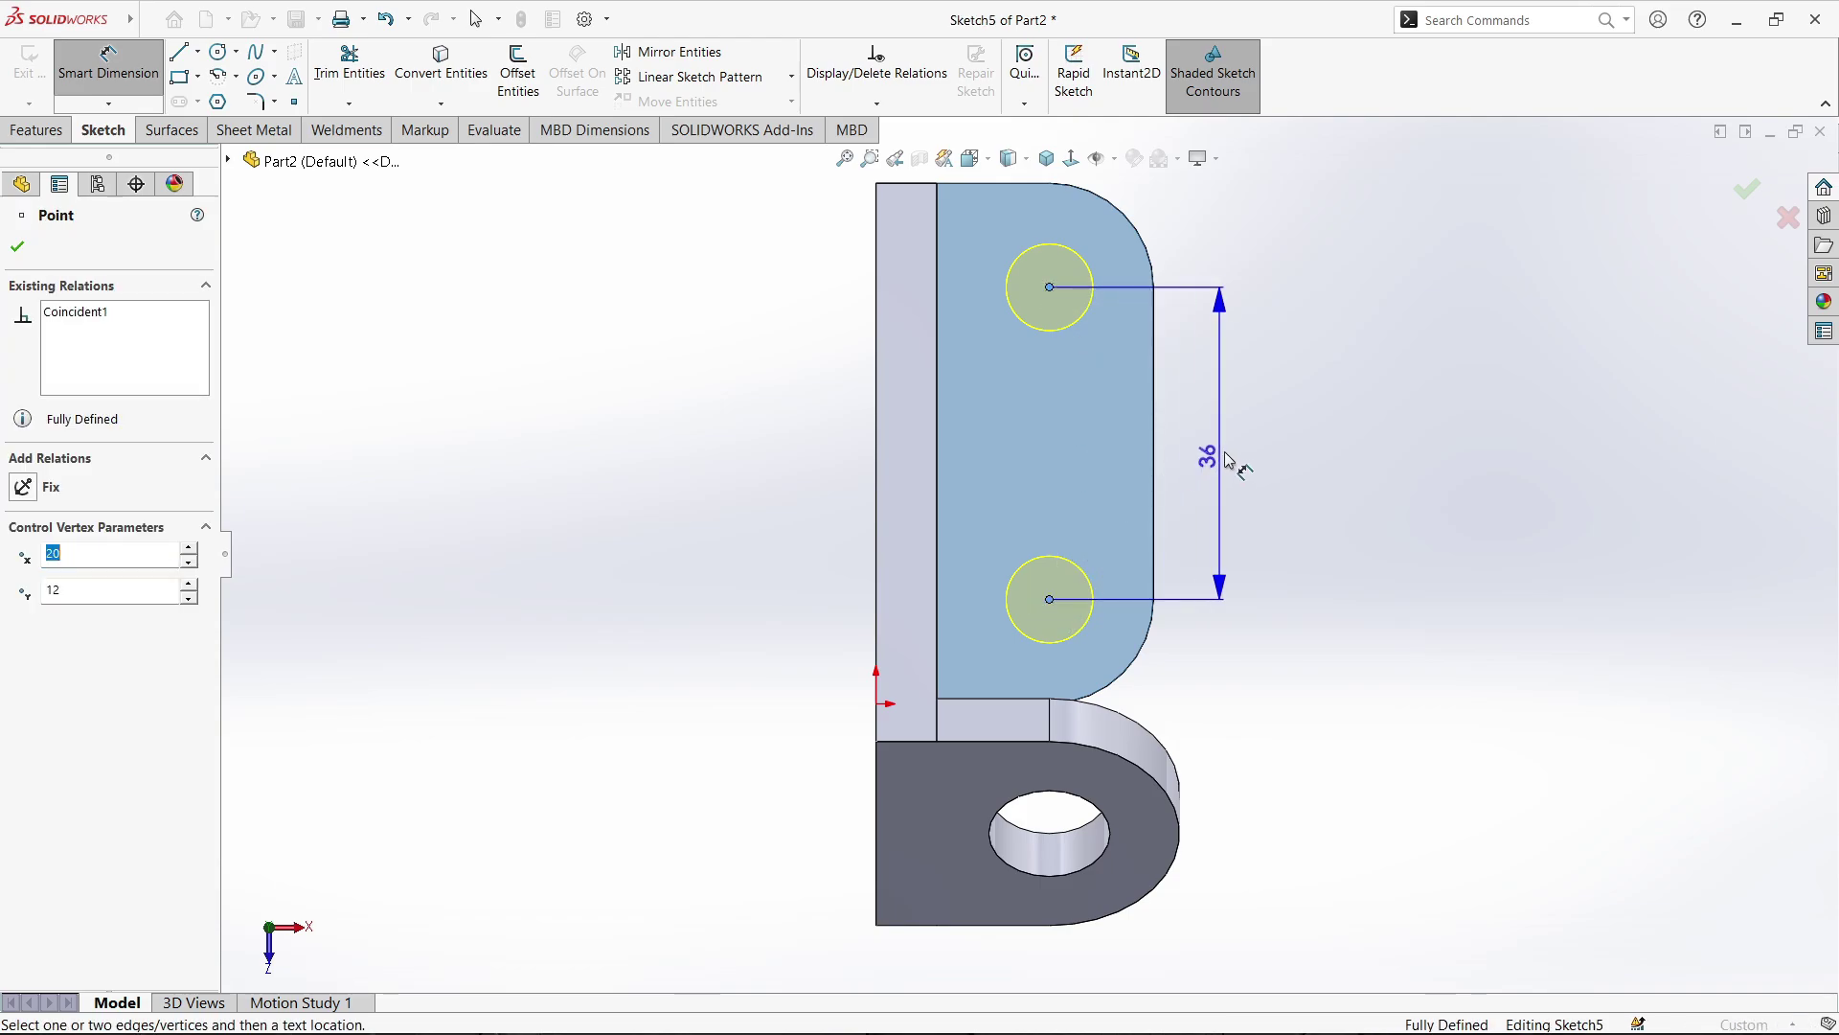
click(1228, 445)
click(968, 470)
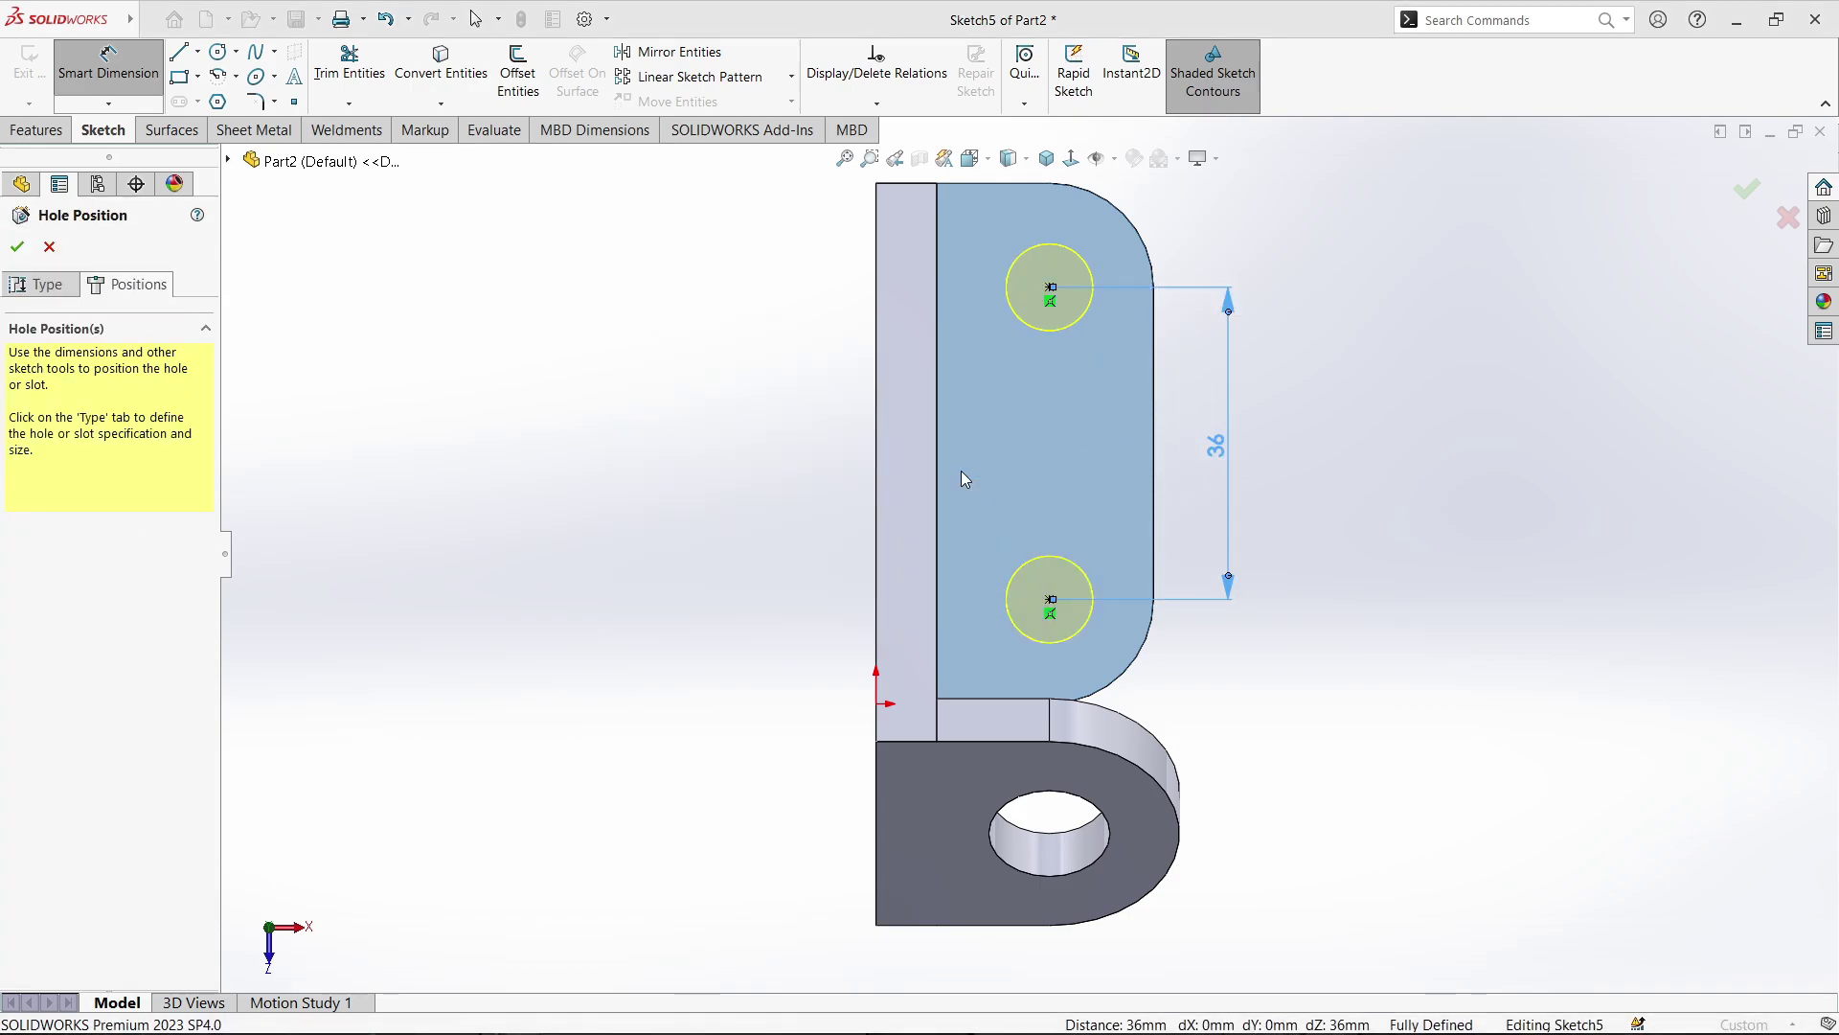
click(1300, 430)
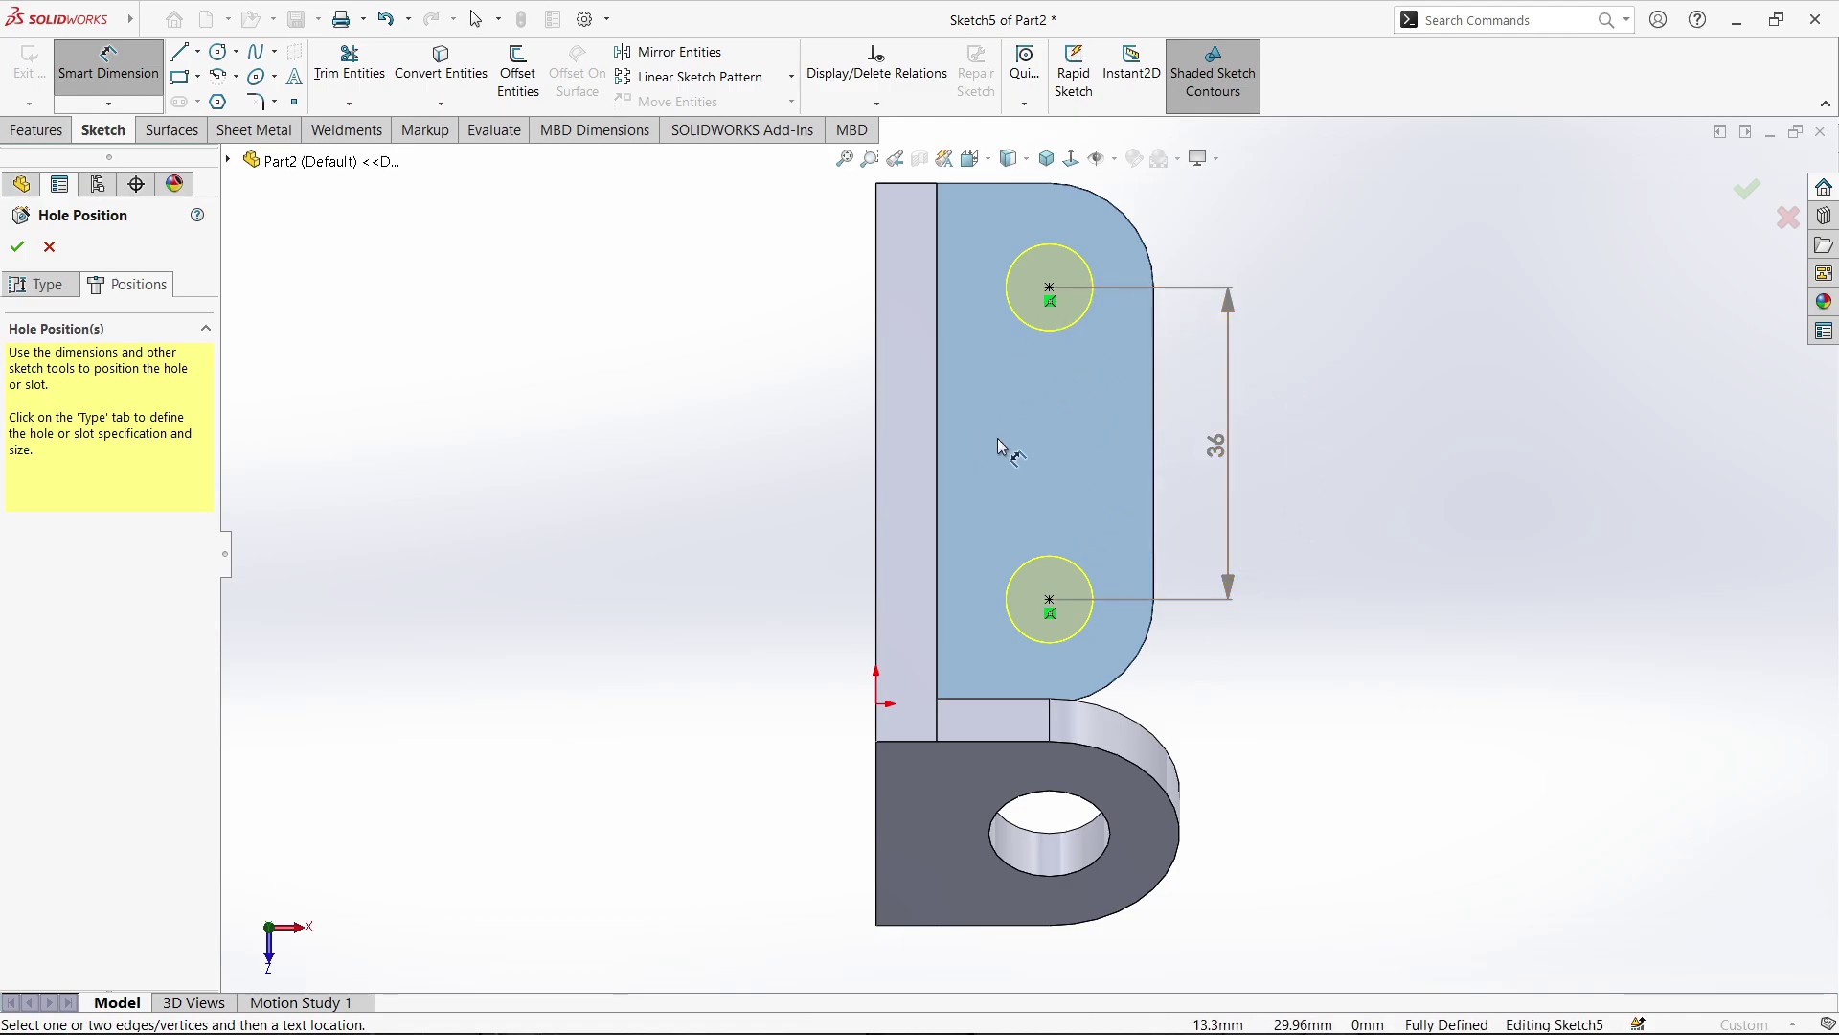
click(1745, 190)
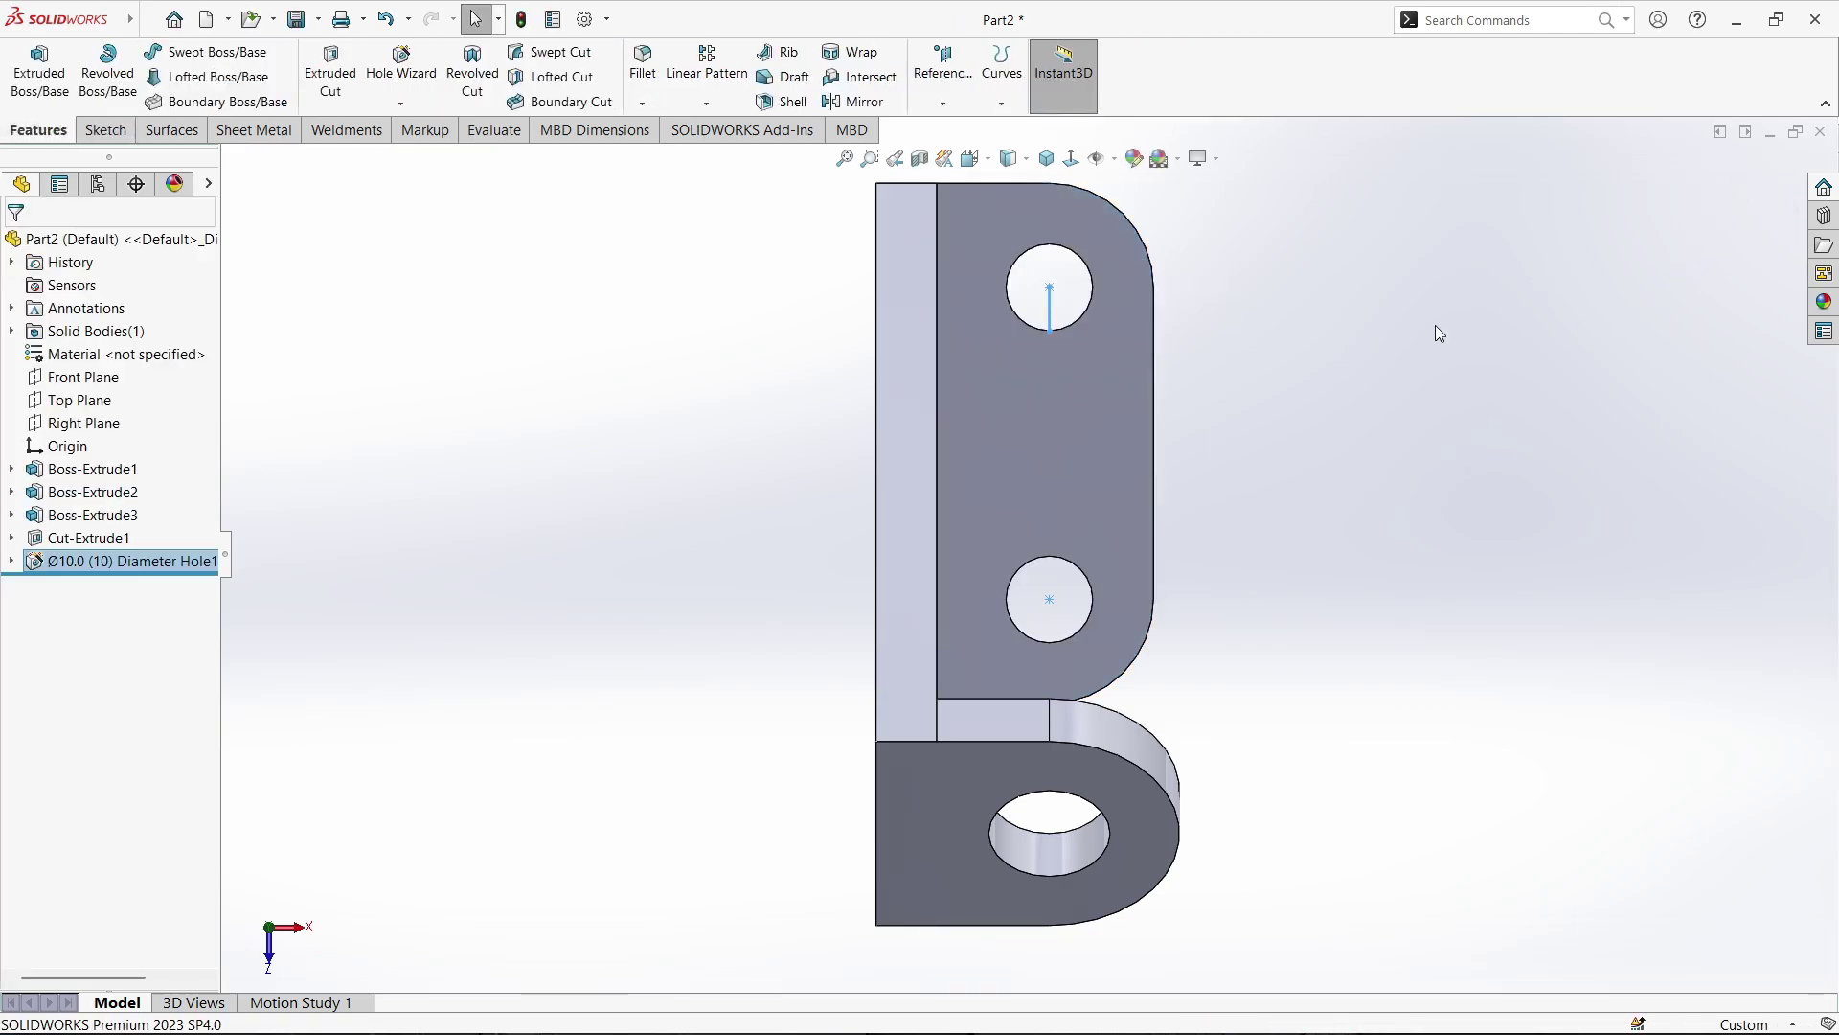
View the bracket in isometric and compare it with the Exercise 35 reference drawing for the remaining fillets
middle_drag(1435, 324, 1101, 588)
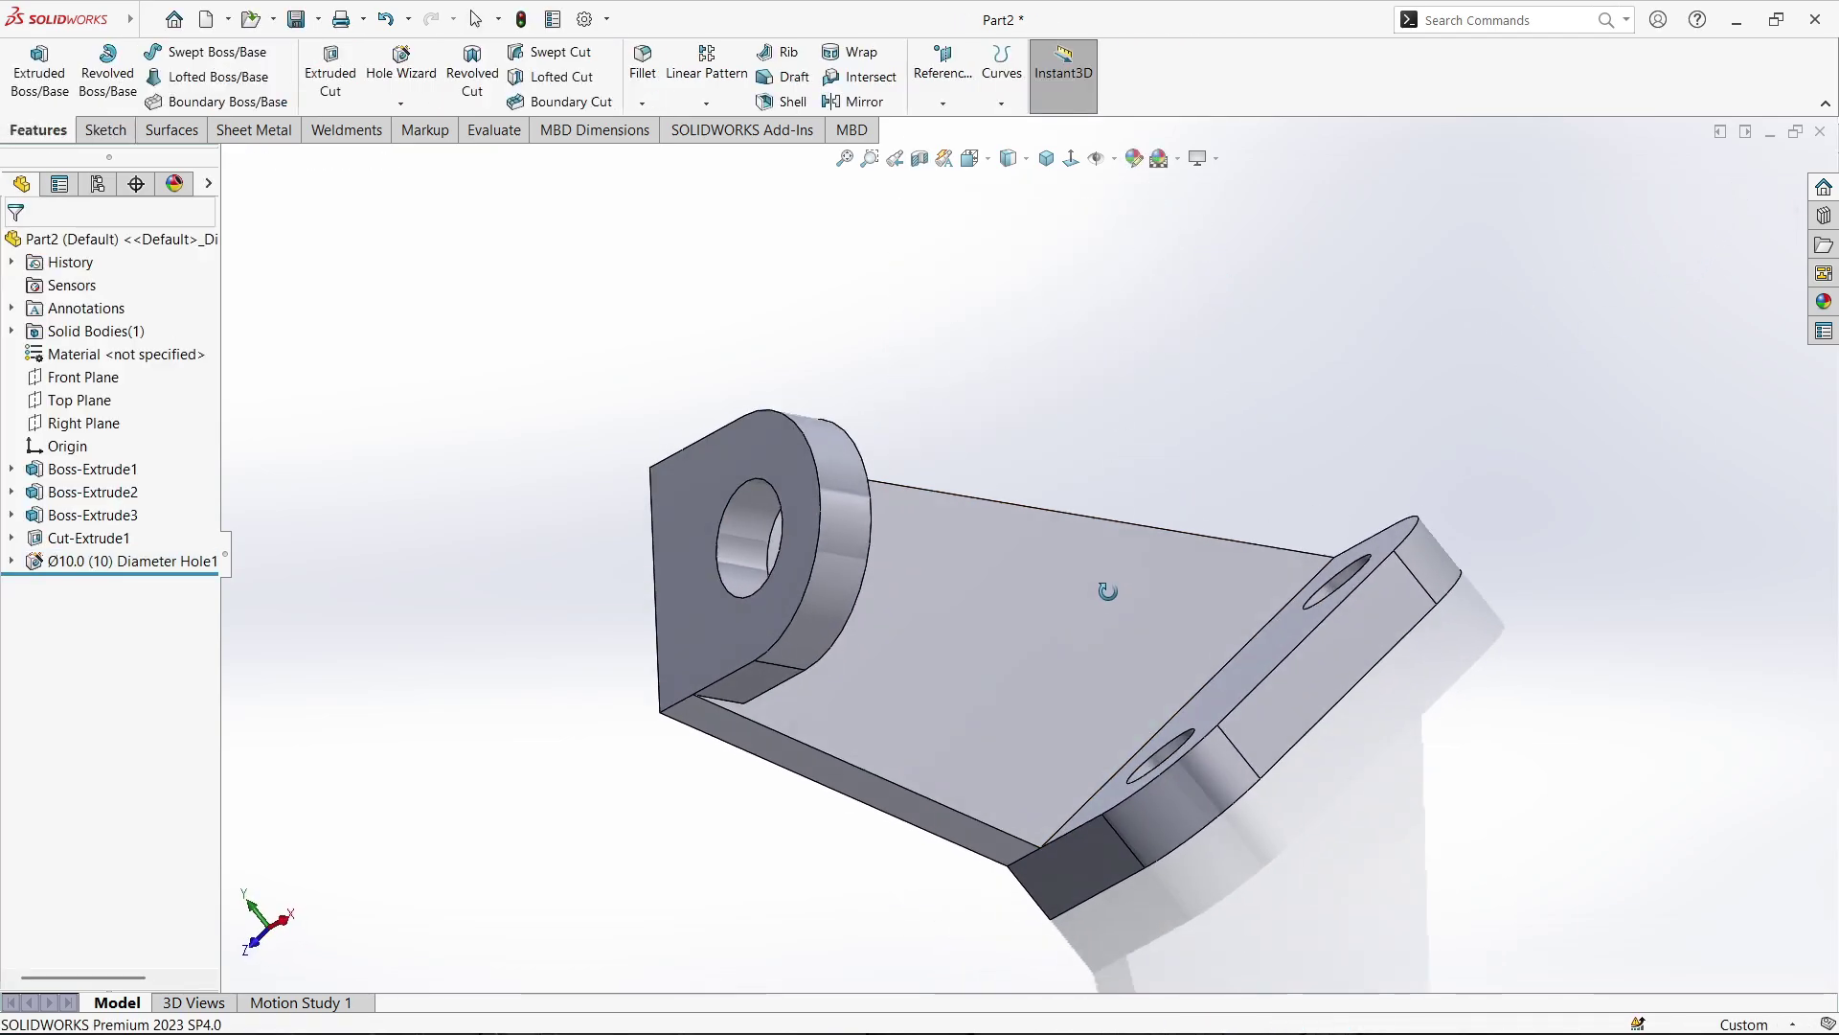
click(1046, 158)
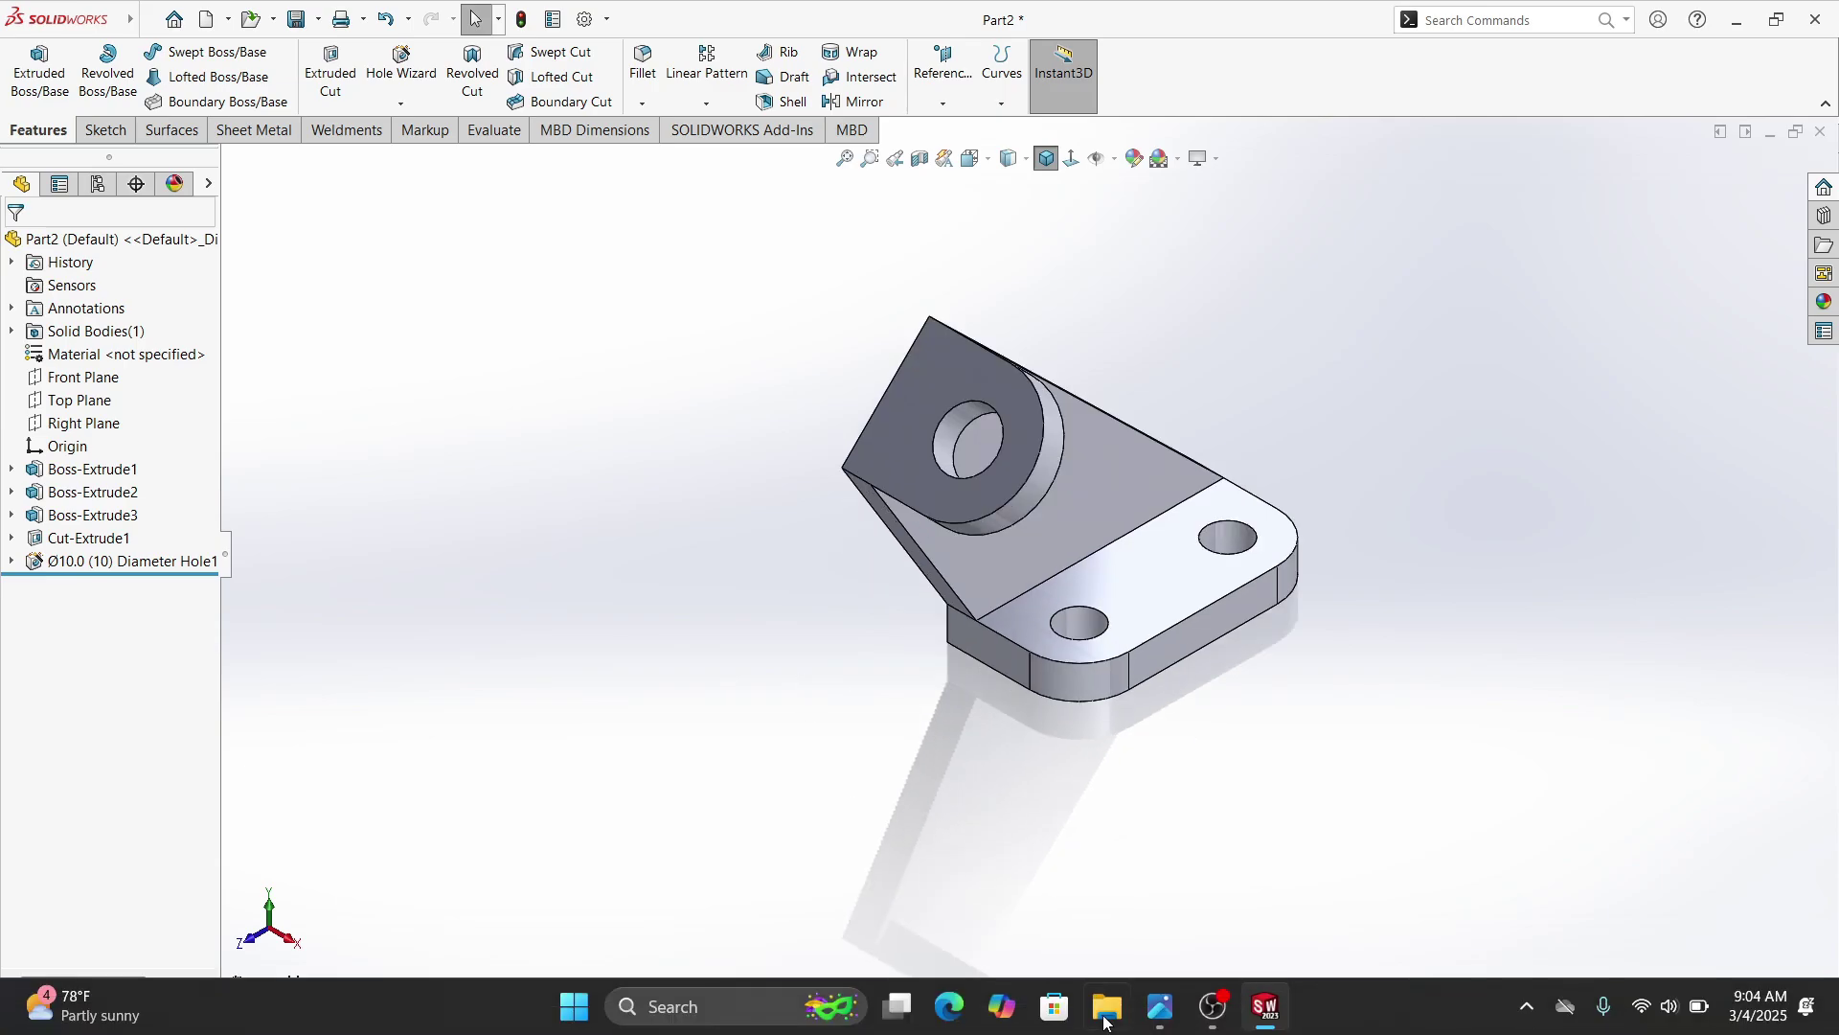
mouse_move(1160, 1006)
click(1142, 914)
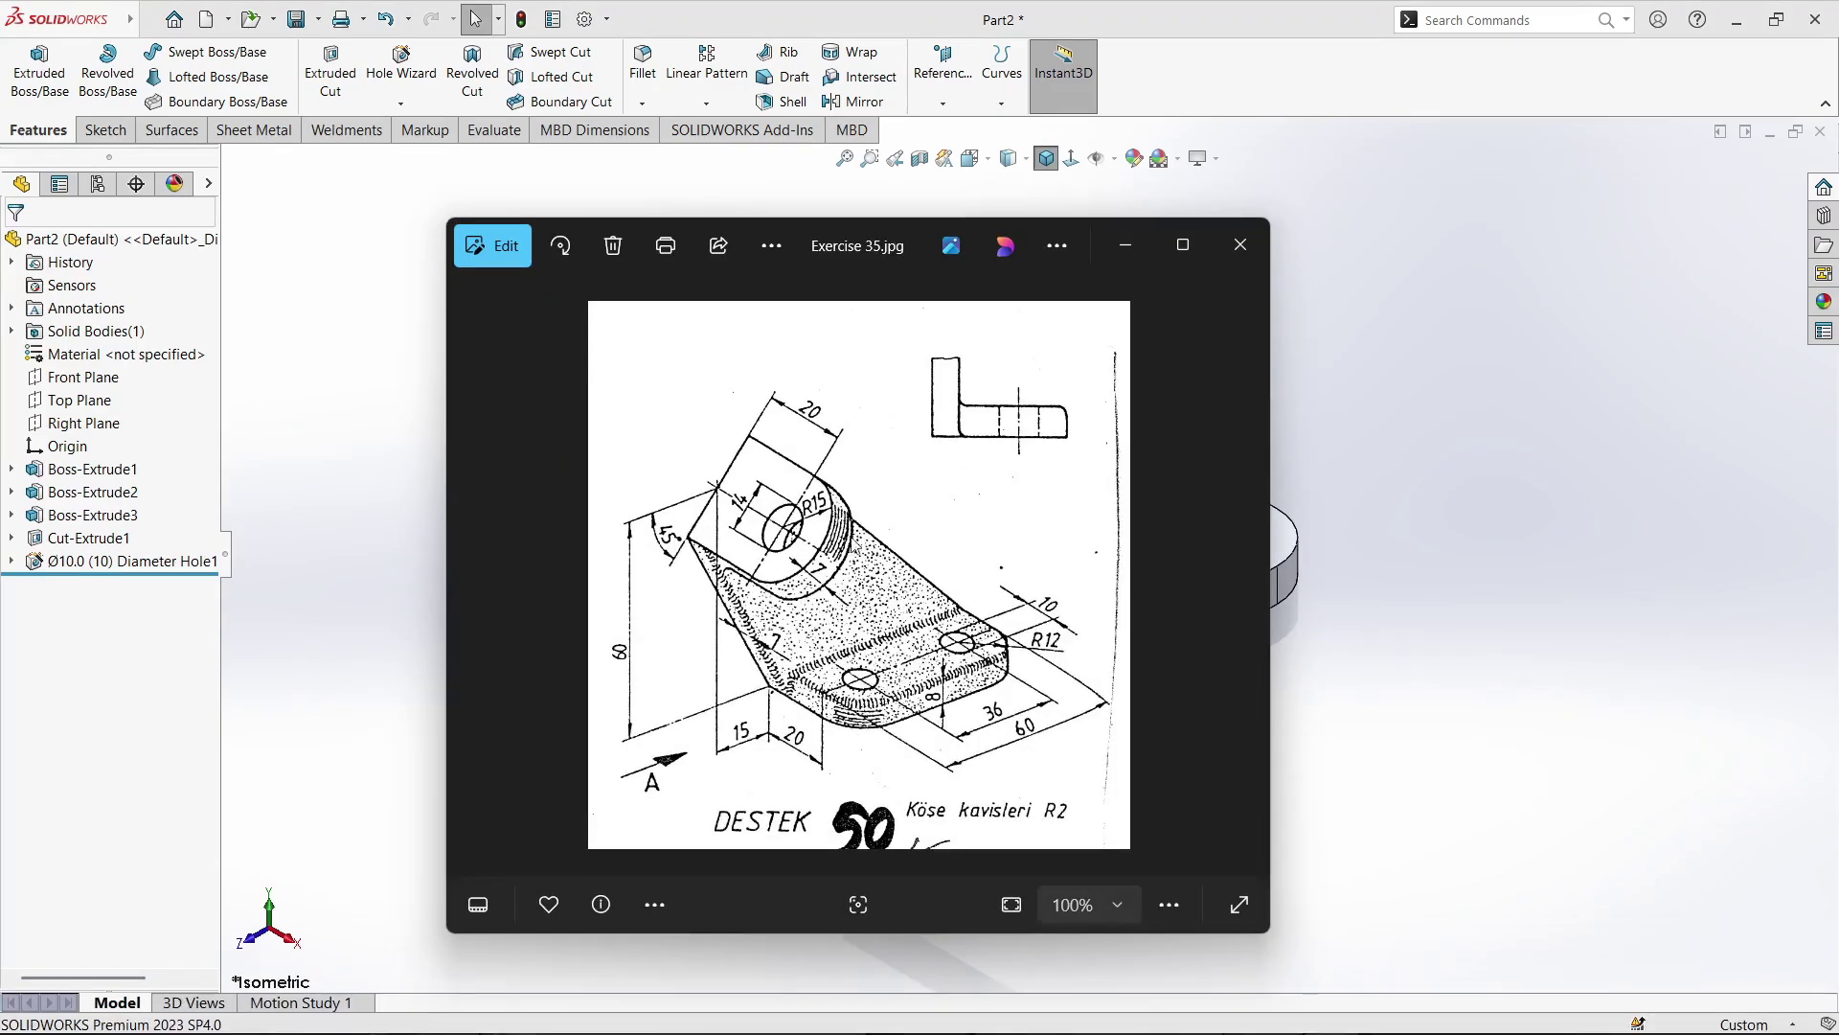
drag(819, 245, 391, 184)
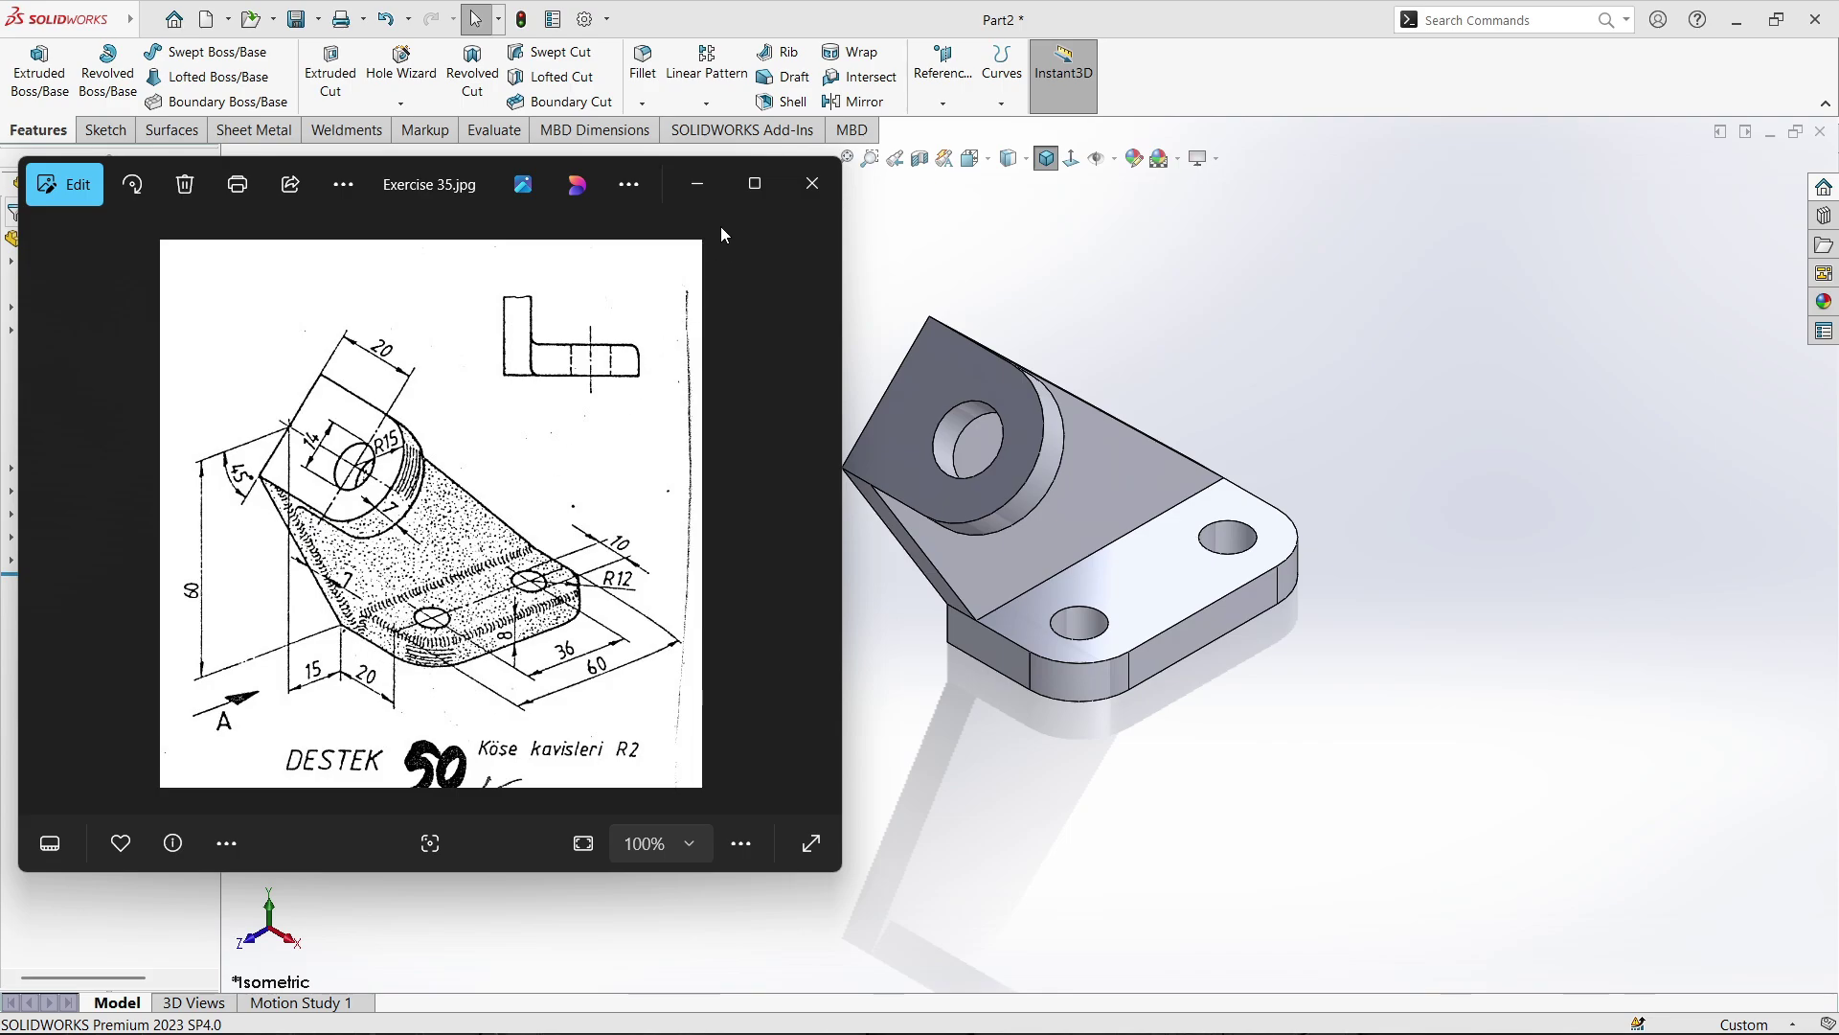
click(709, 188)
Start a fillet with a 2 mm radius and select one long inner side edge of the inclined web
click(642, 62)
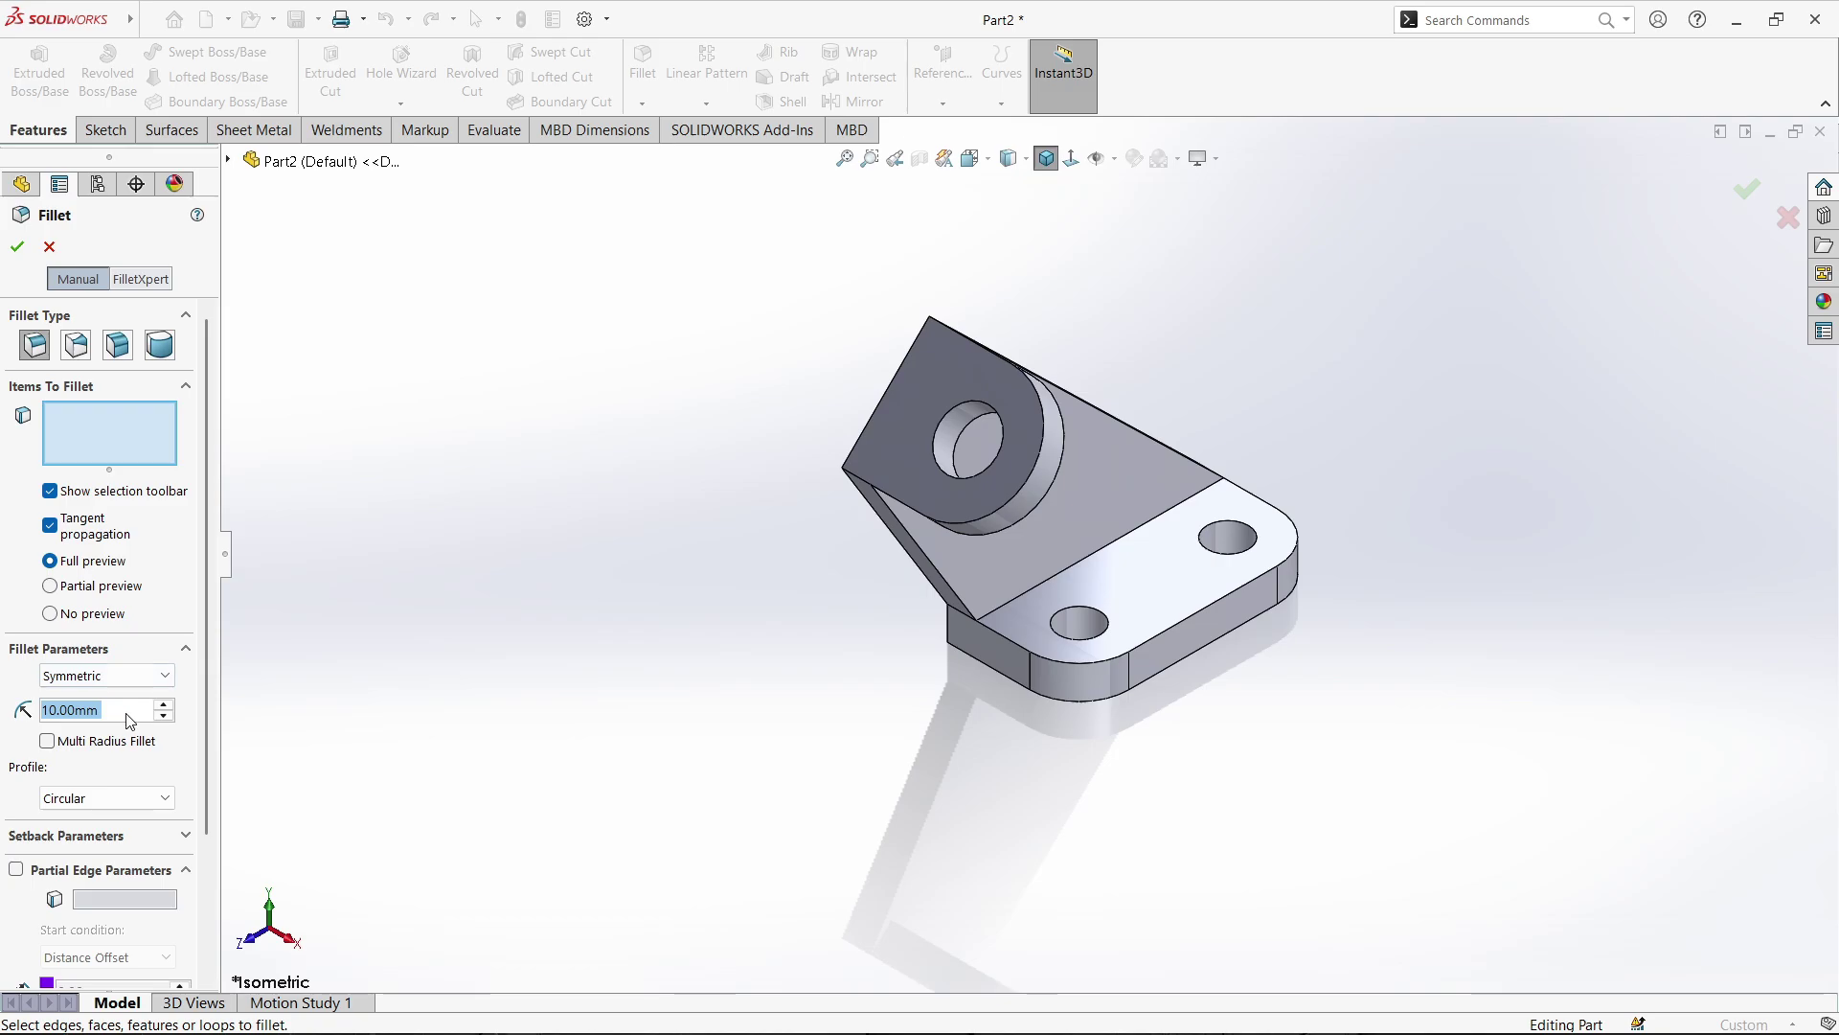
text(2)
key(Return)
middle_drag(1072, 594, 960, 311)
scroll(960, 310, down, 3)
click(917, 311)
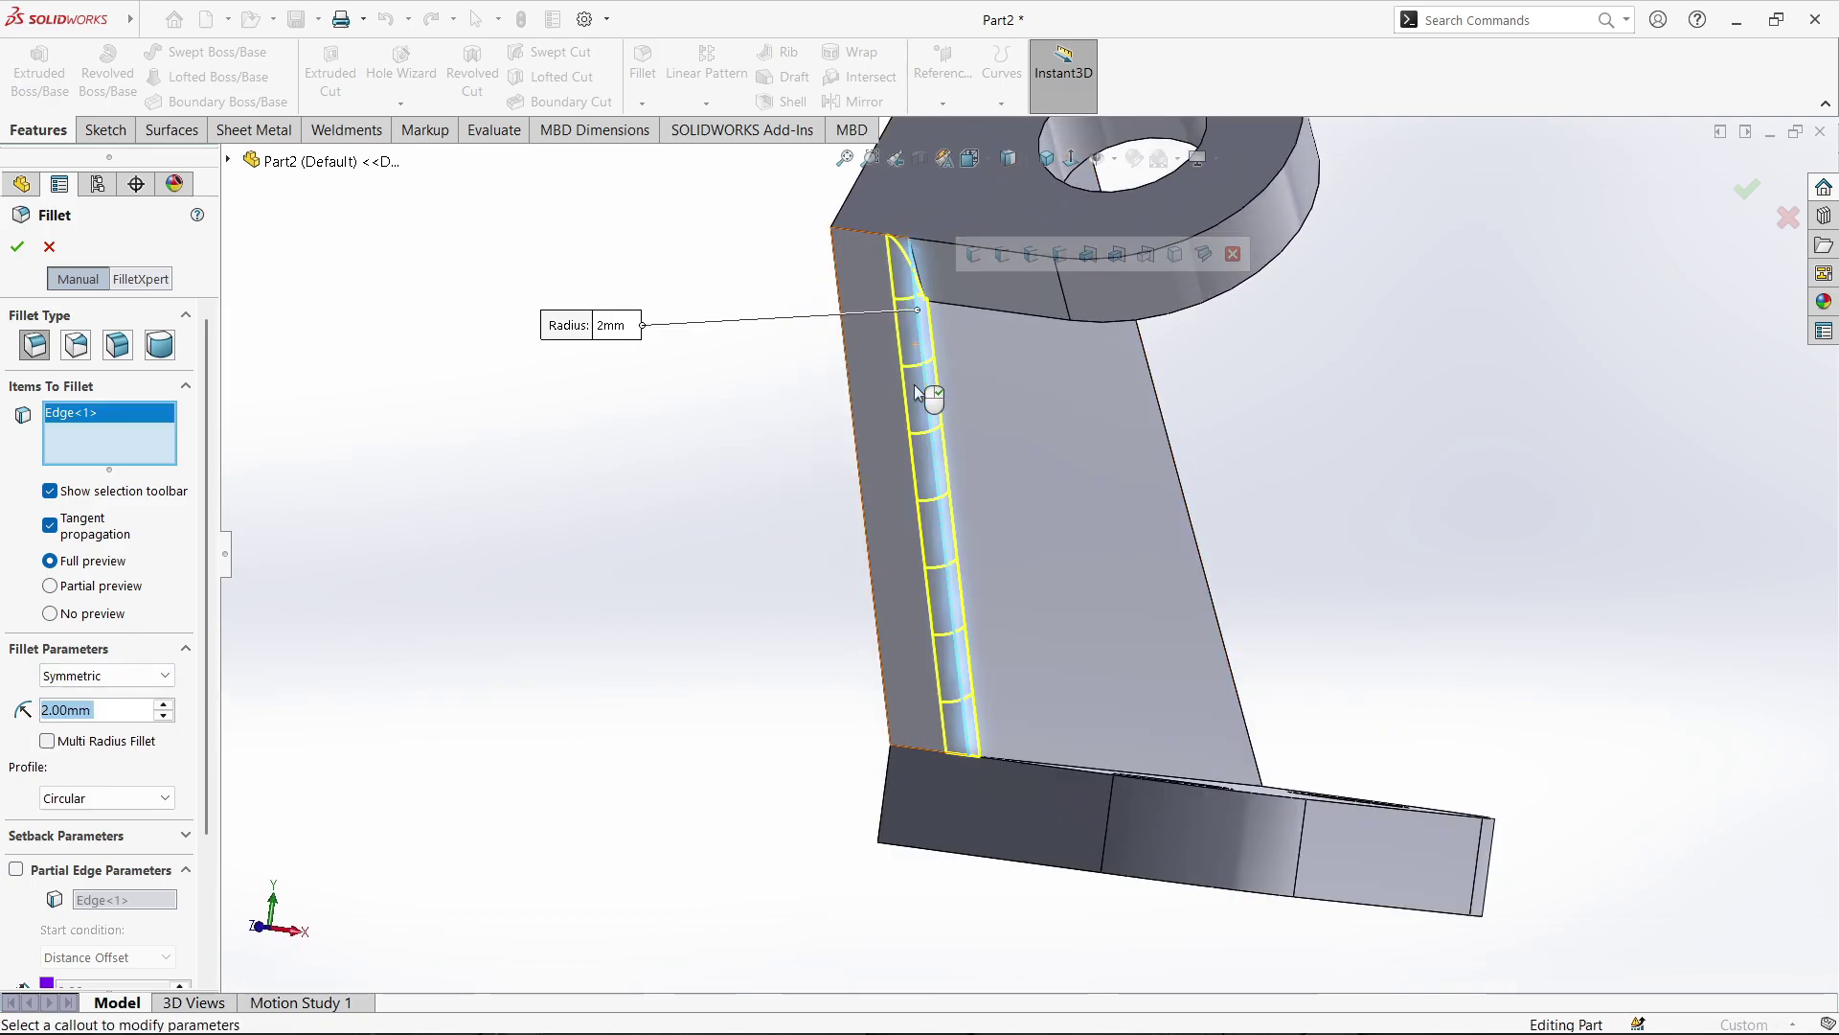
scroll(915, 392, up, 3)
middle_drag(915, 393, 1008, 755)
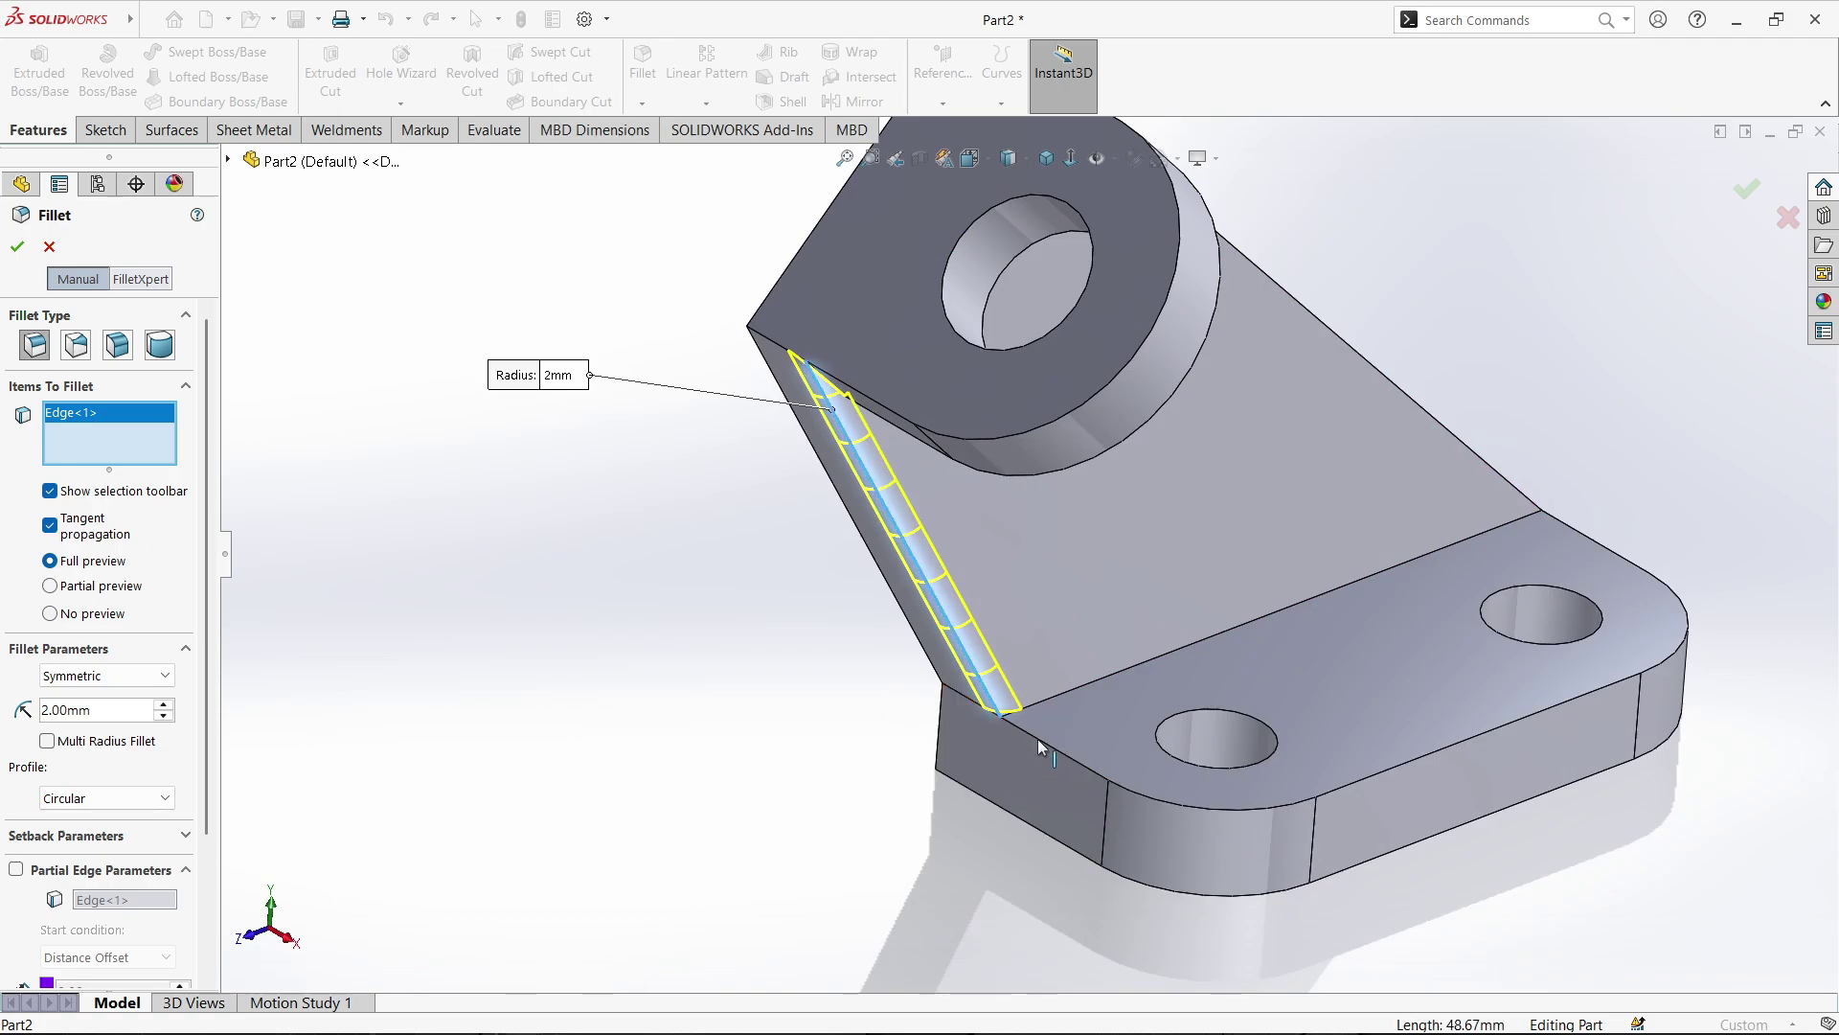
click(1038, 738)
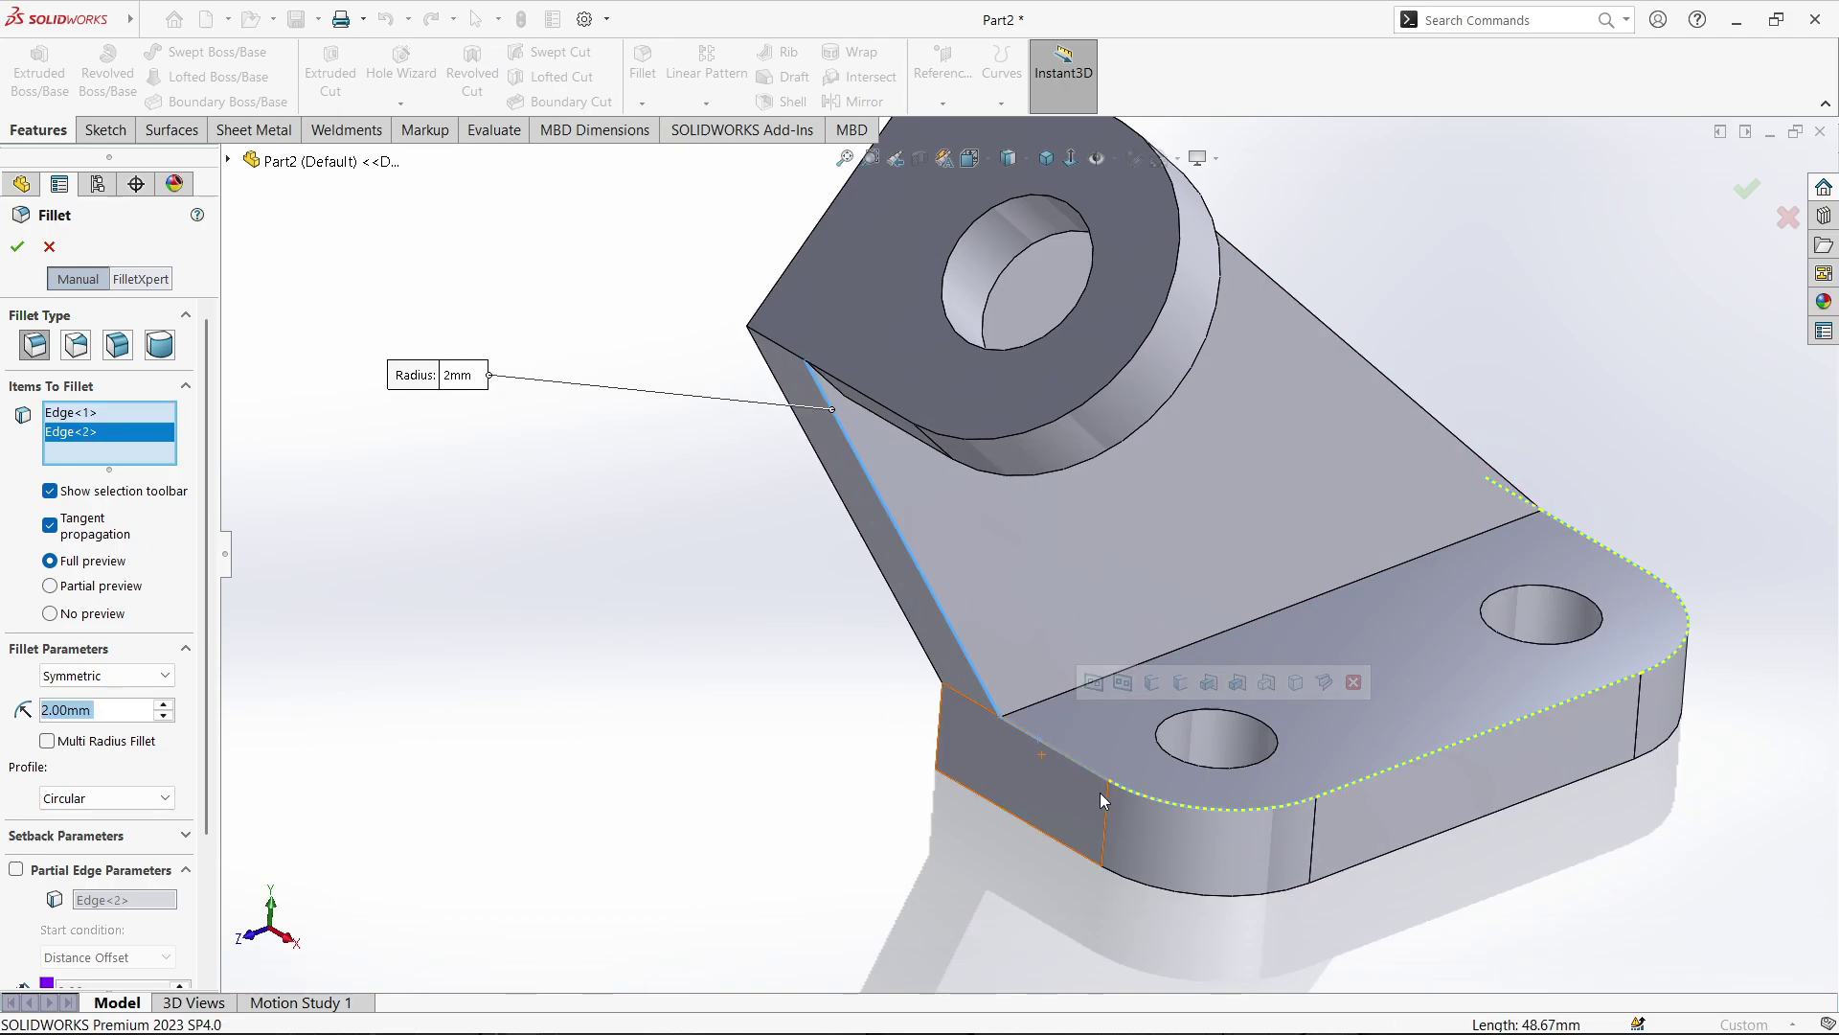
right_click(112, 429)
click(158, 464)
Set the fillet radius to 1 mm and add the web's opposite long inner side edge to the selection
middle_drag(961, 760, 974, 747)
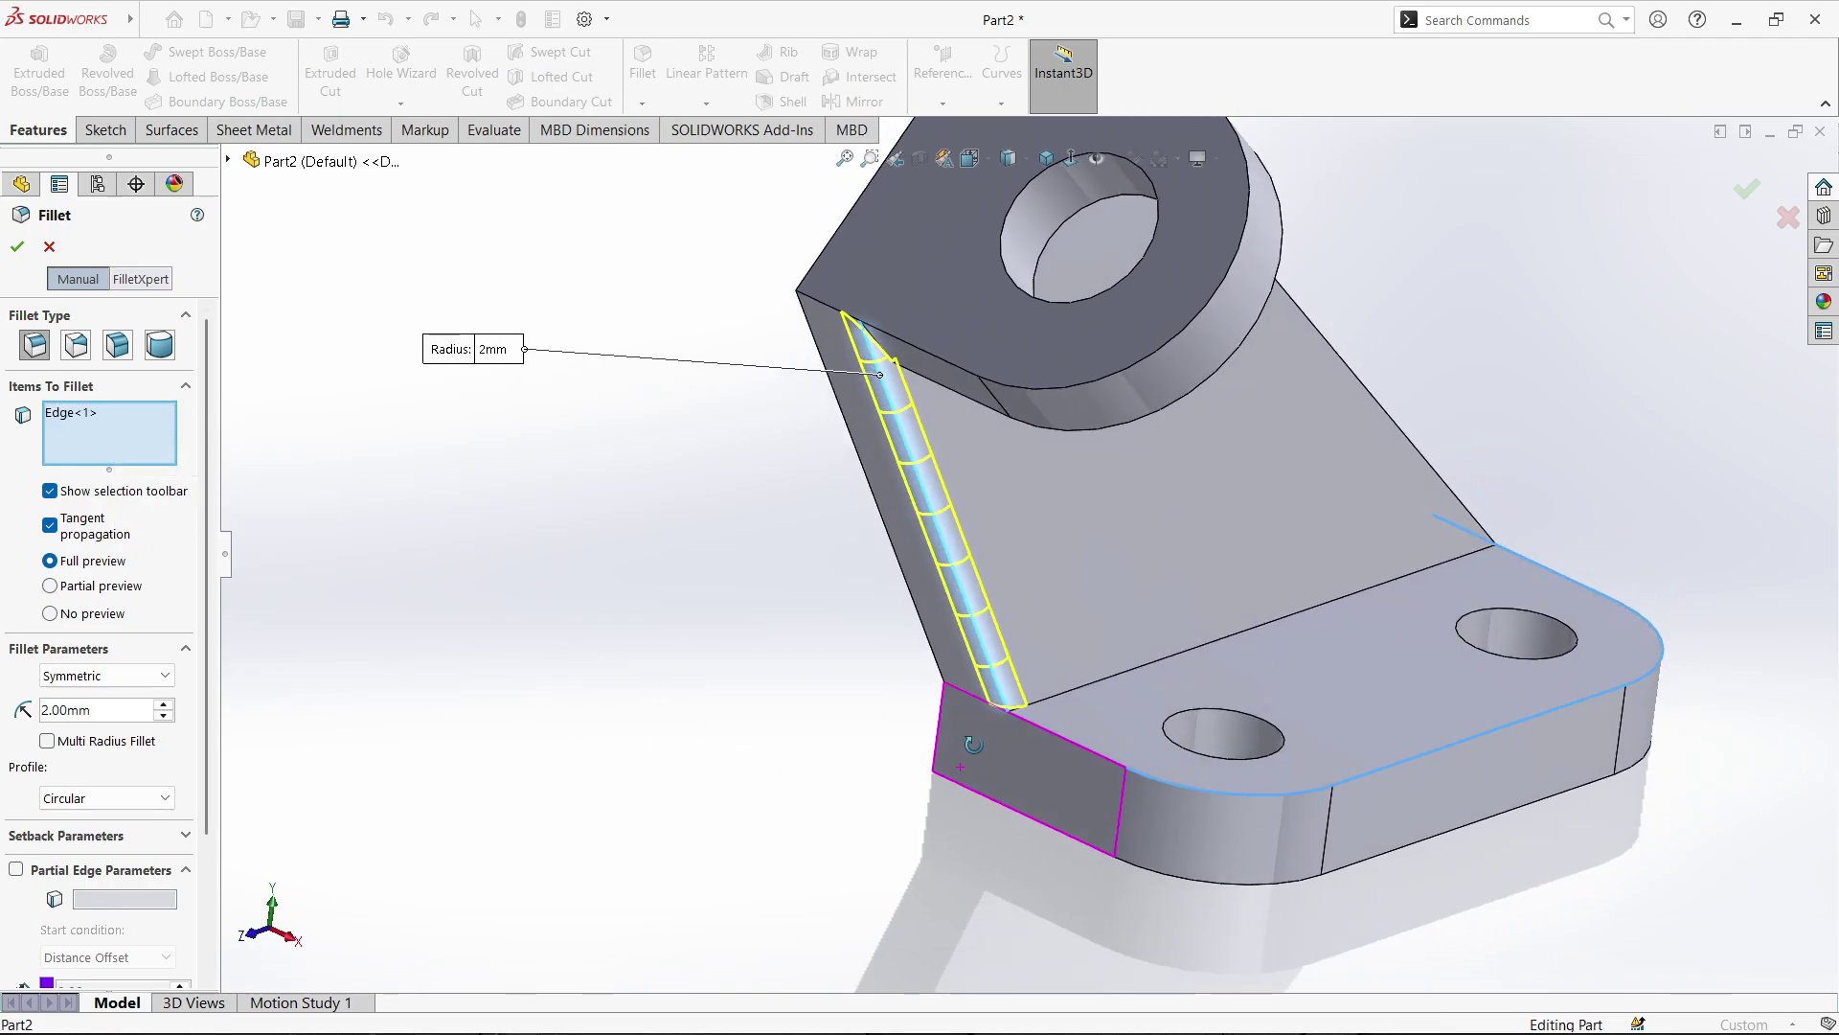
text(1)
key(Return)
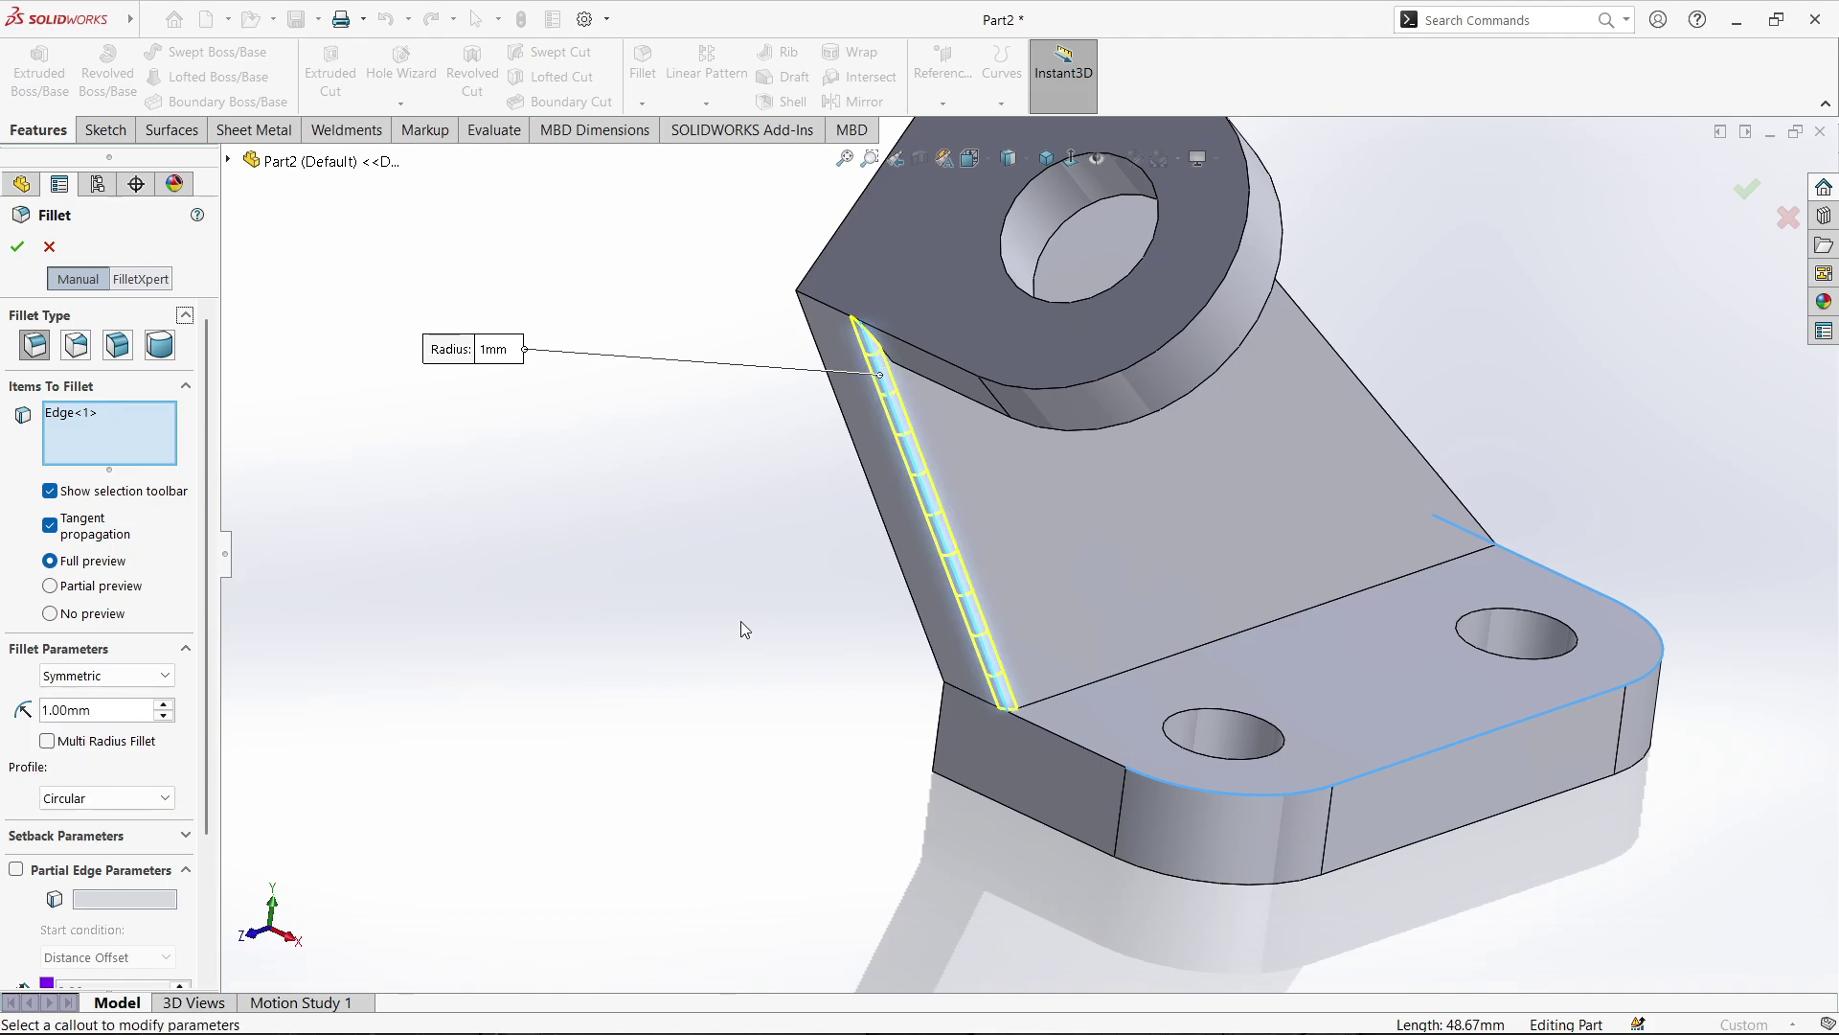
click(1065, 692)
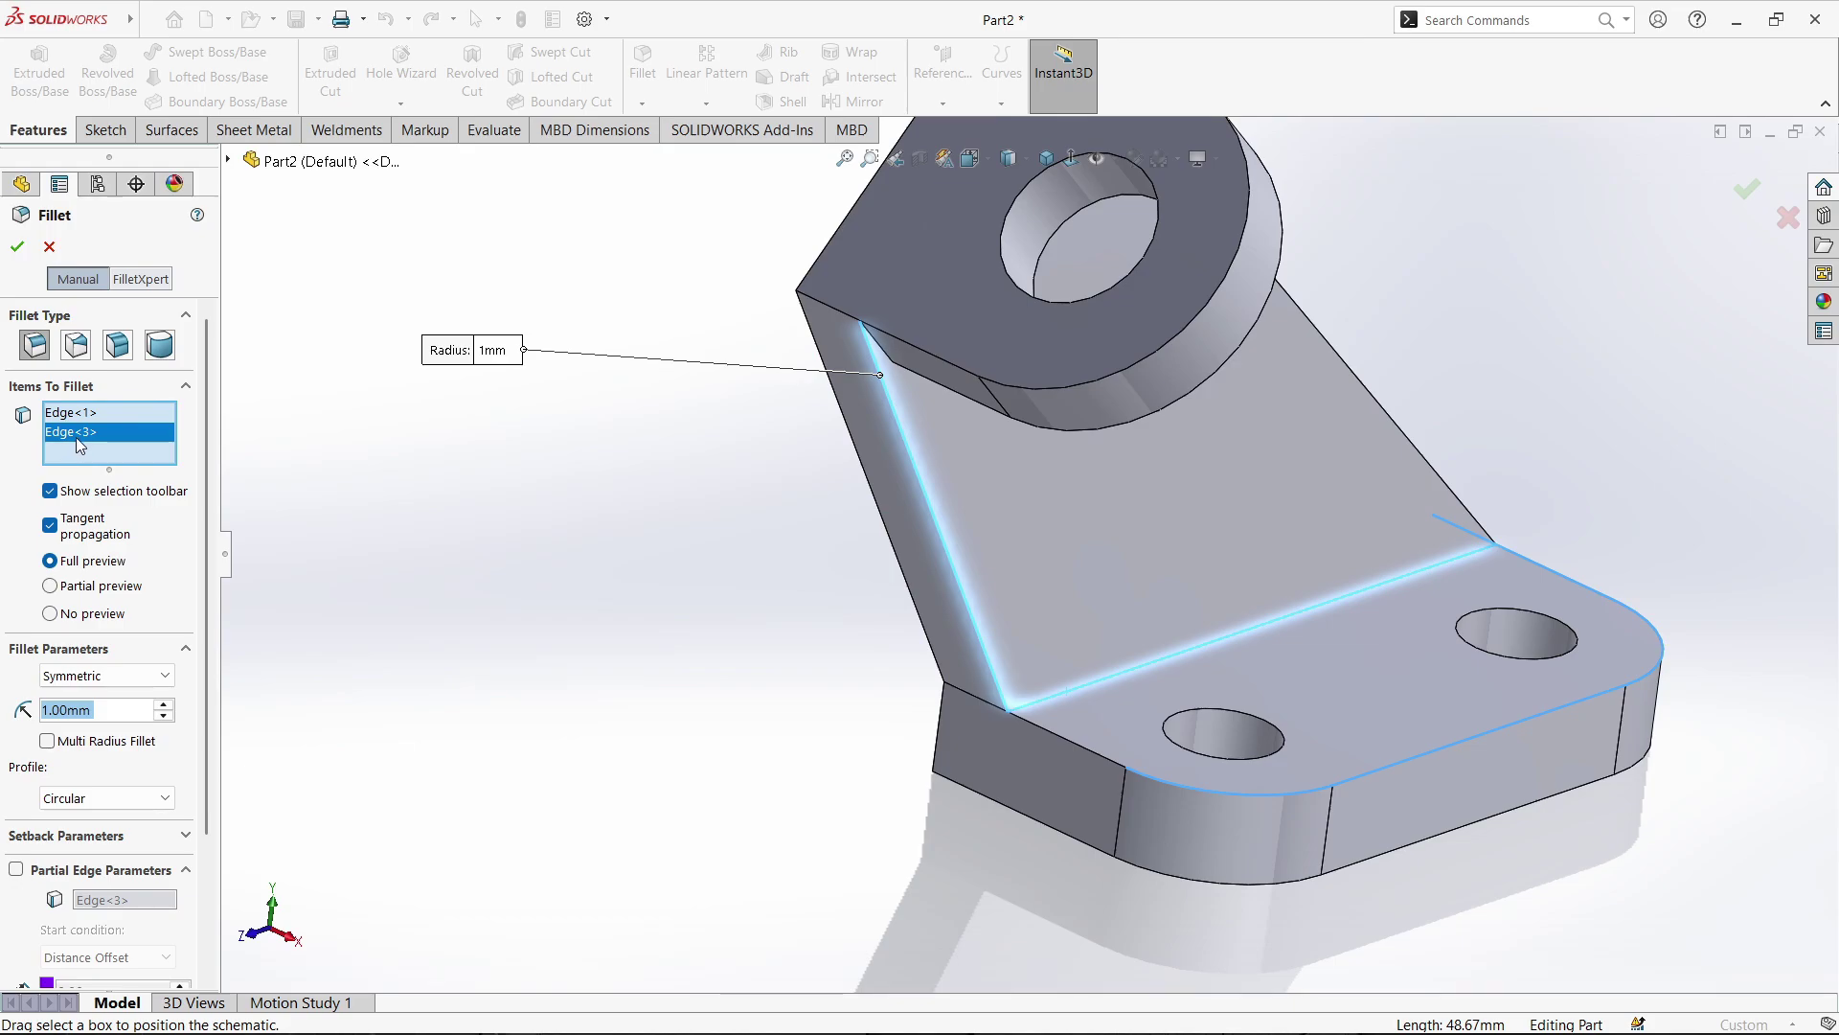
right_click(80, 444)
click(100, 479)
middle_drag(1260, 442, 1014, 368)
click(1017, 297)
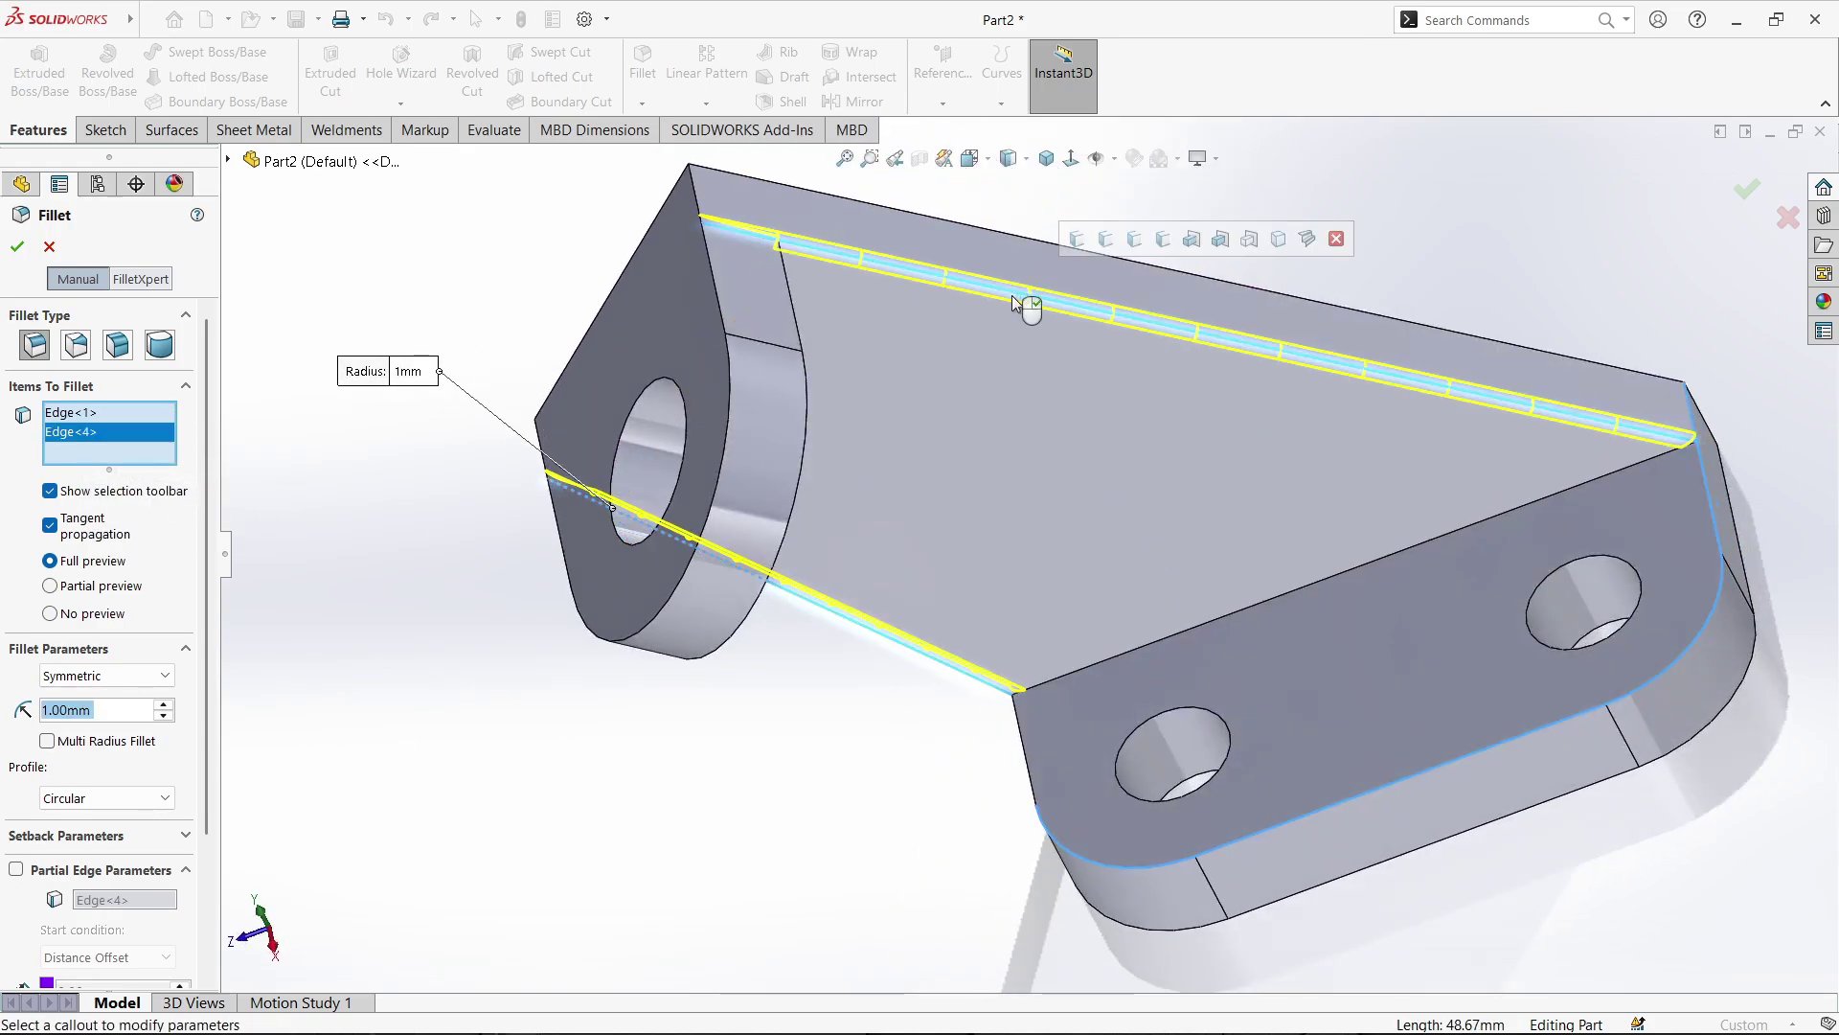
Try the lug's lower rear edge in the selection, remove it, and apply the 1 mm fillet to the web's two long edges
middle_drag(1014, 297, 879, 283)
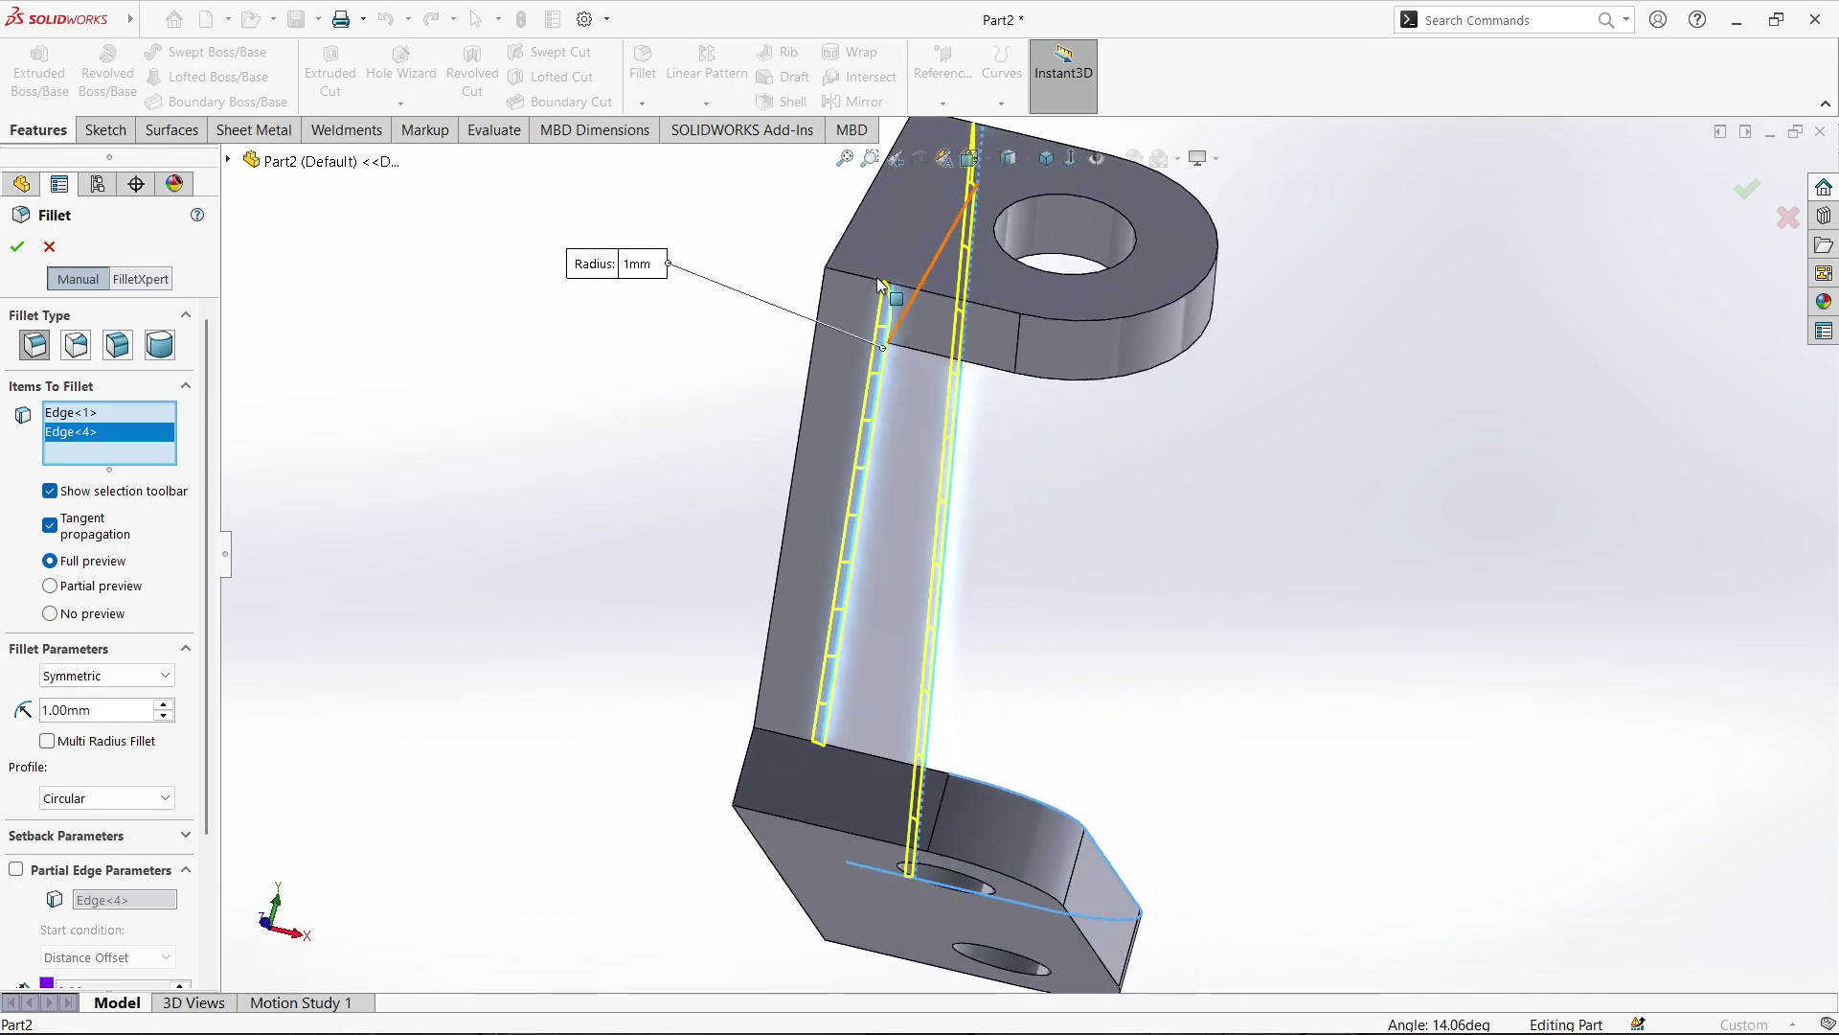
click(939, 356)
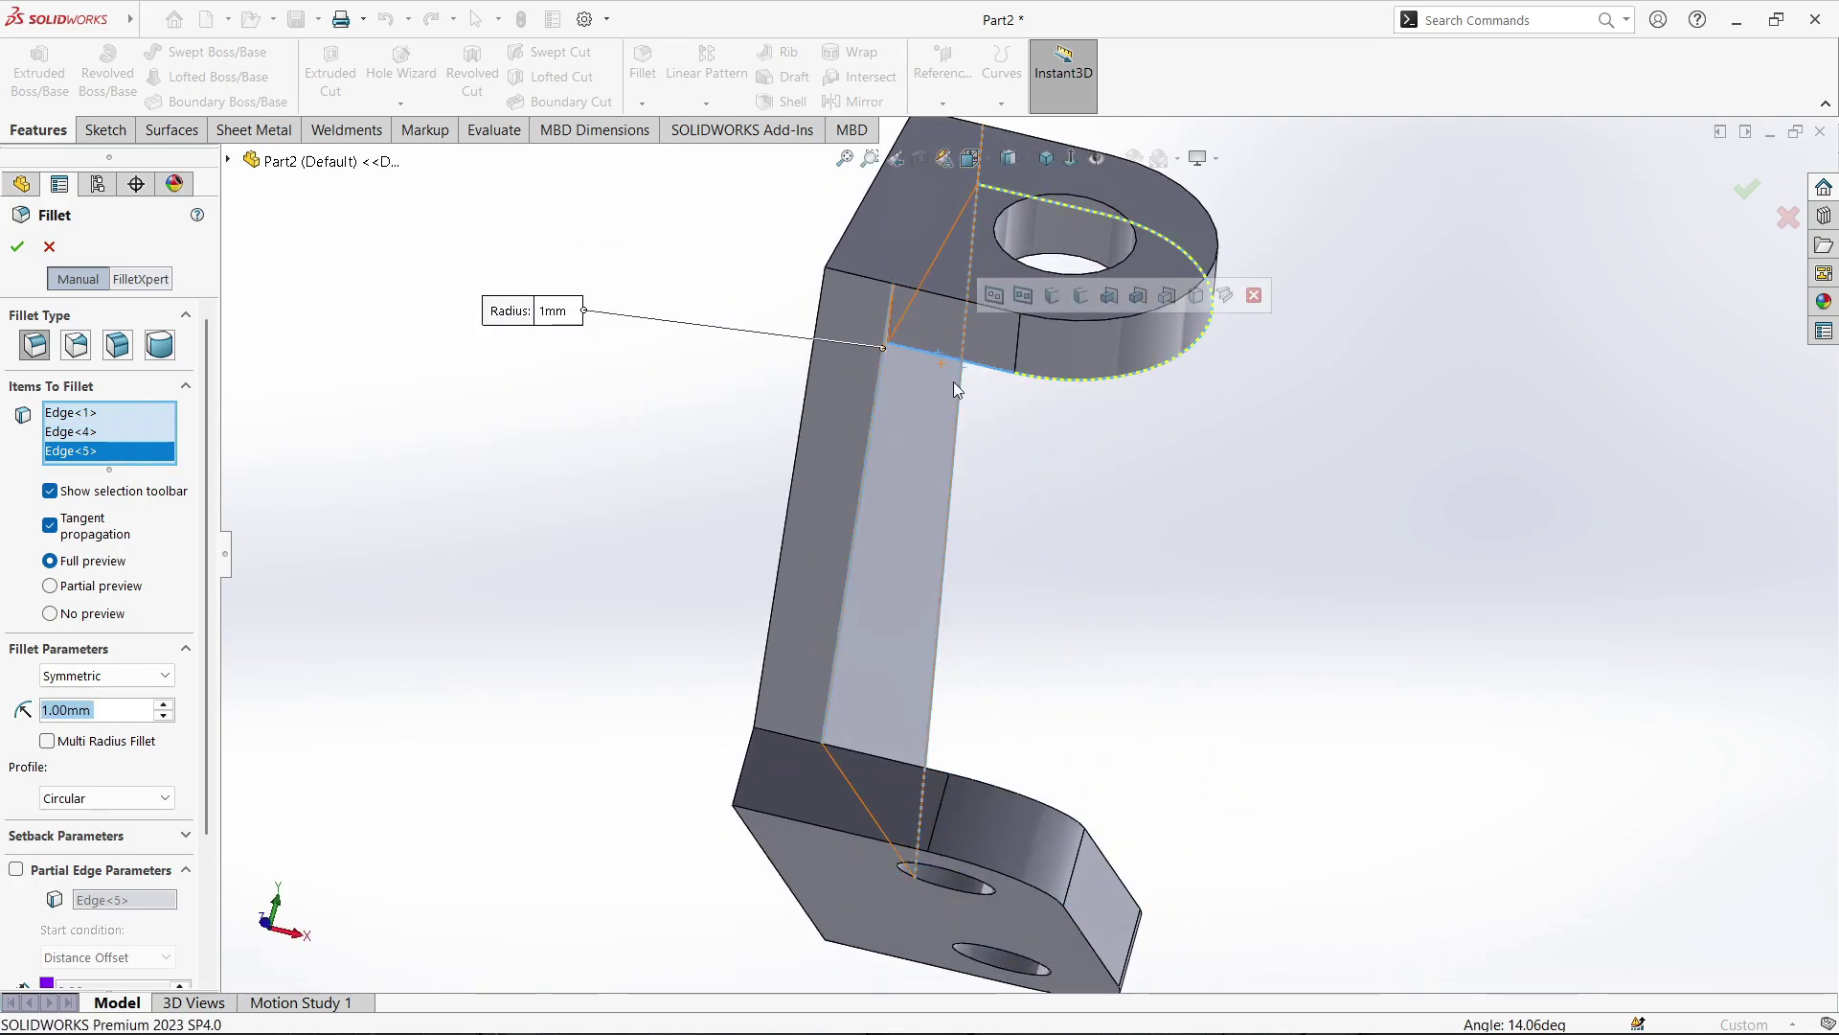
click(945, 359)
middle_drag(934, 383, 532, 584)
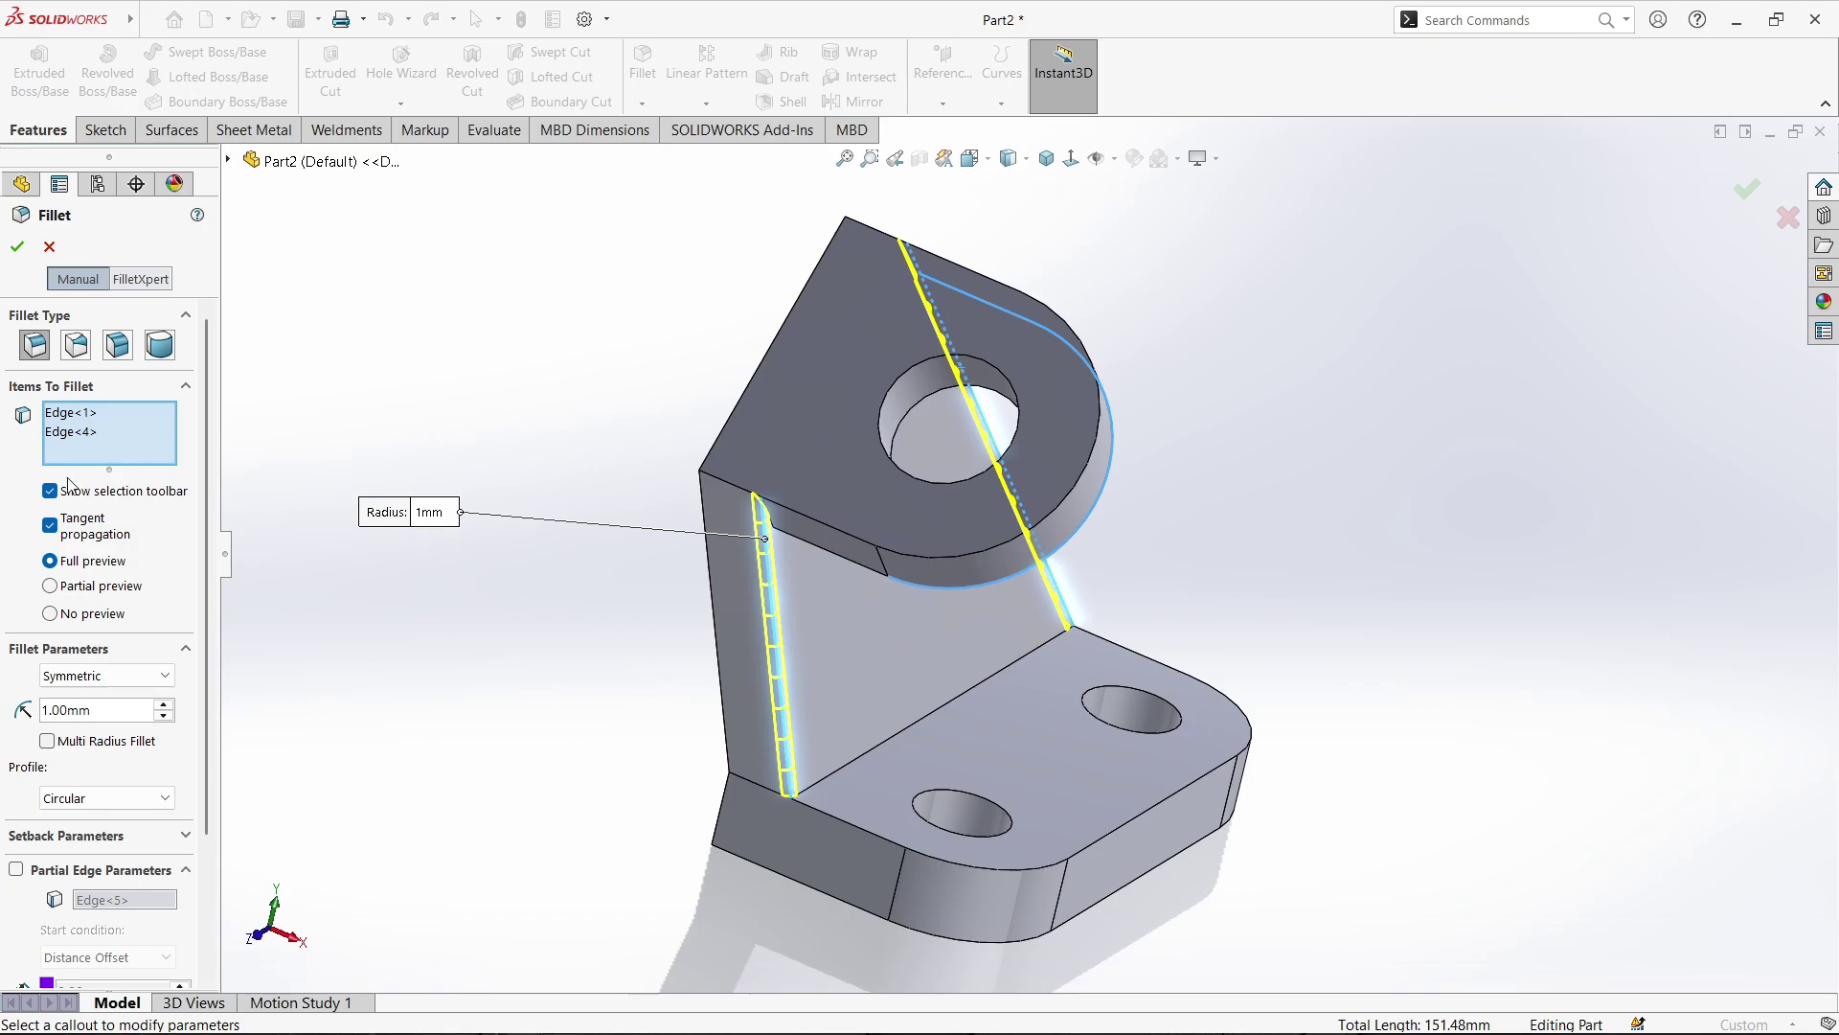
click(19, 247)
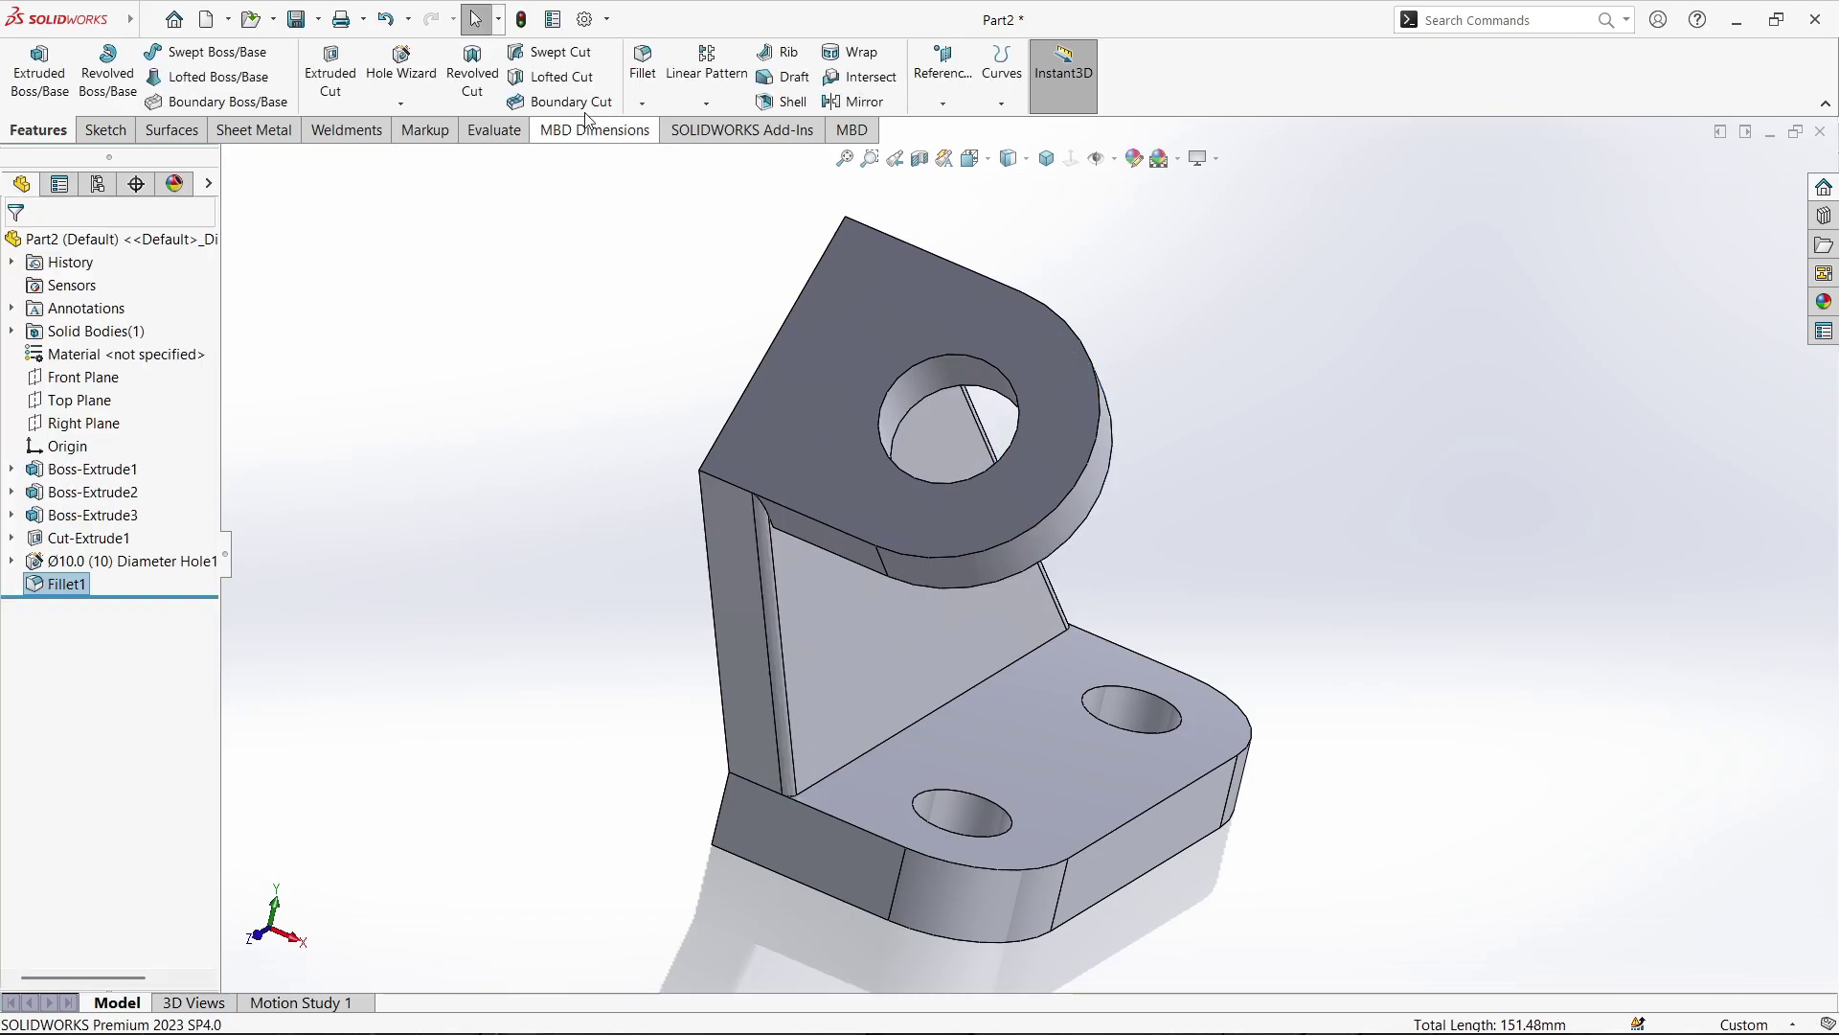
Start another 1 mm fillet and select the edge where the inclined web meets the base plate's top face
click(636, 82)
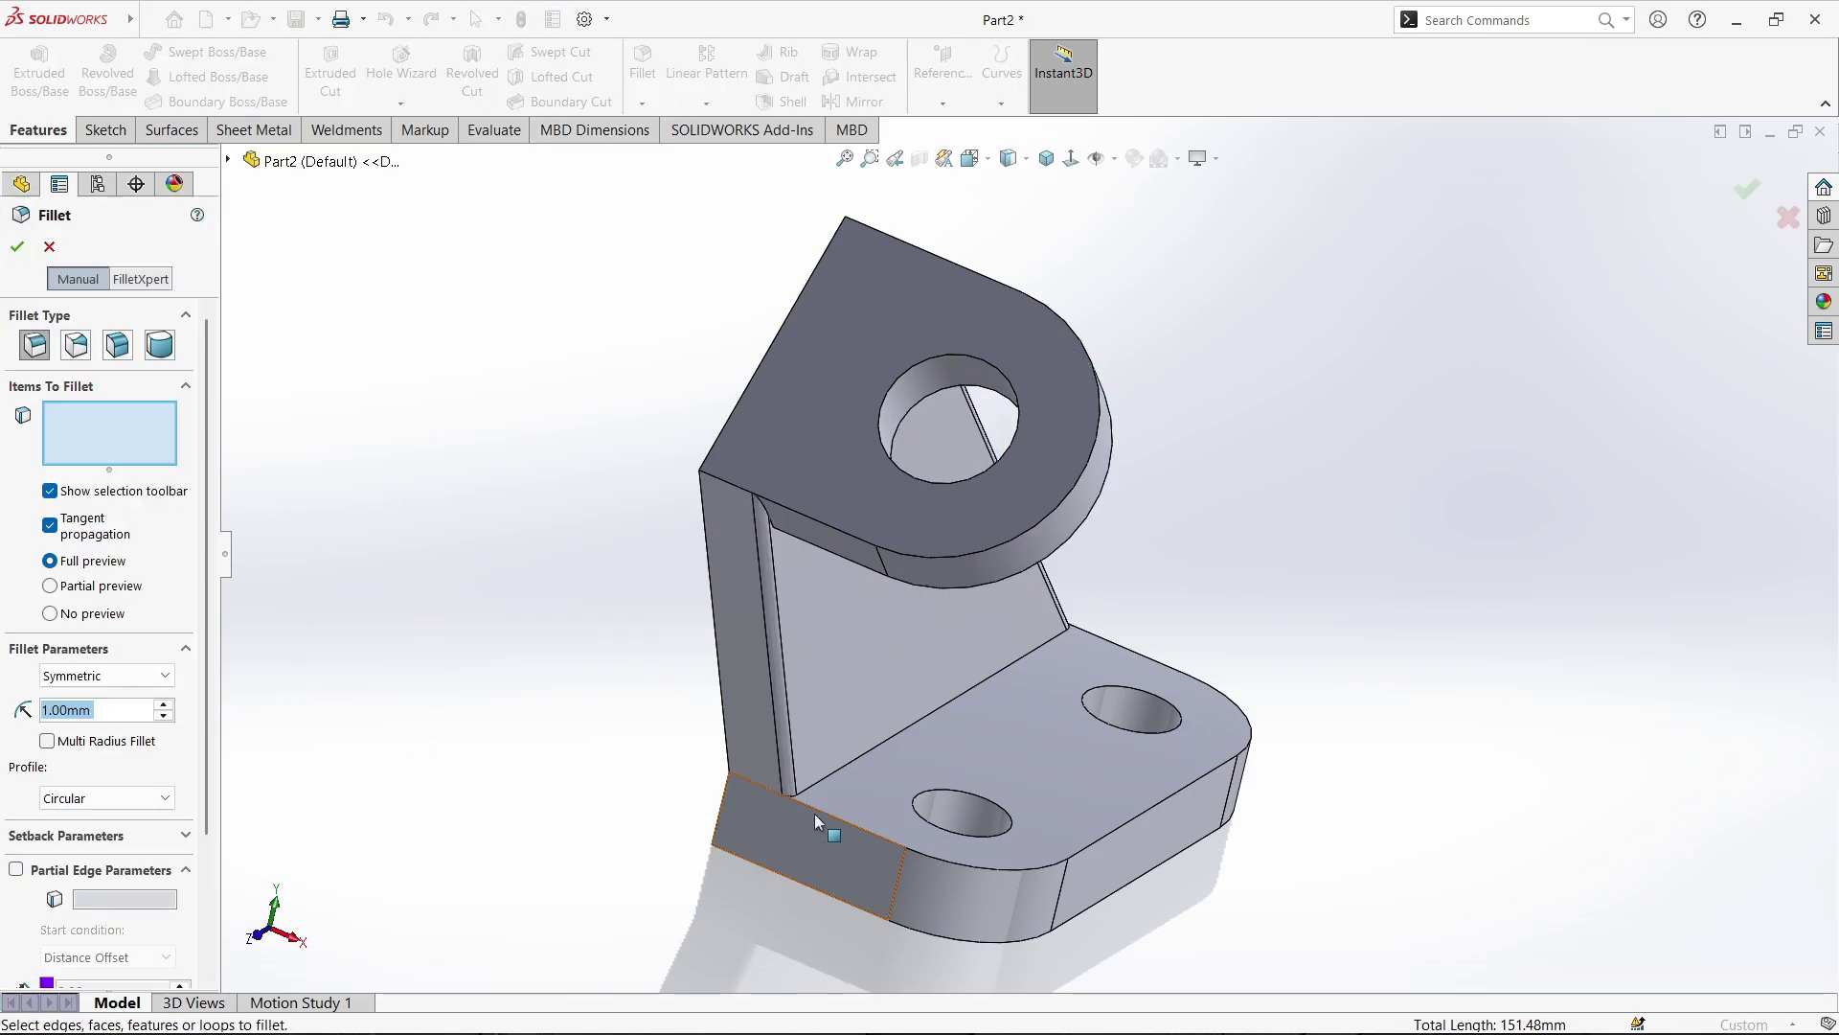
click(889, 739)
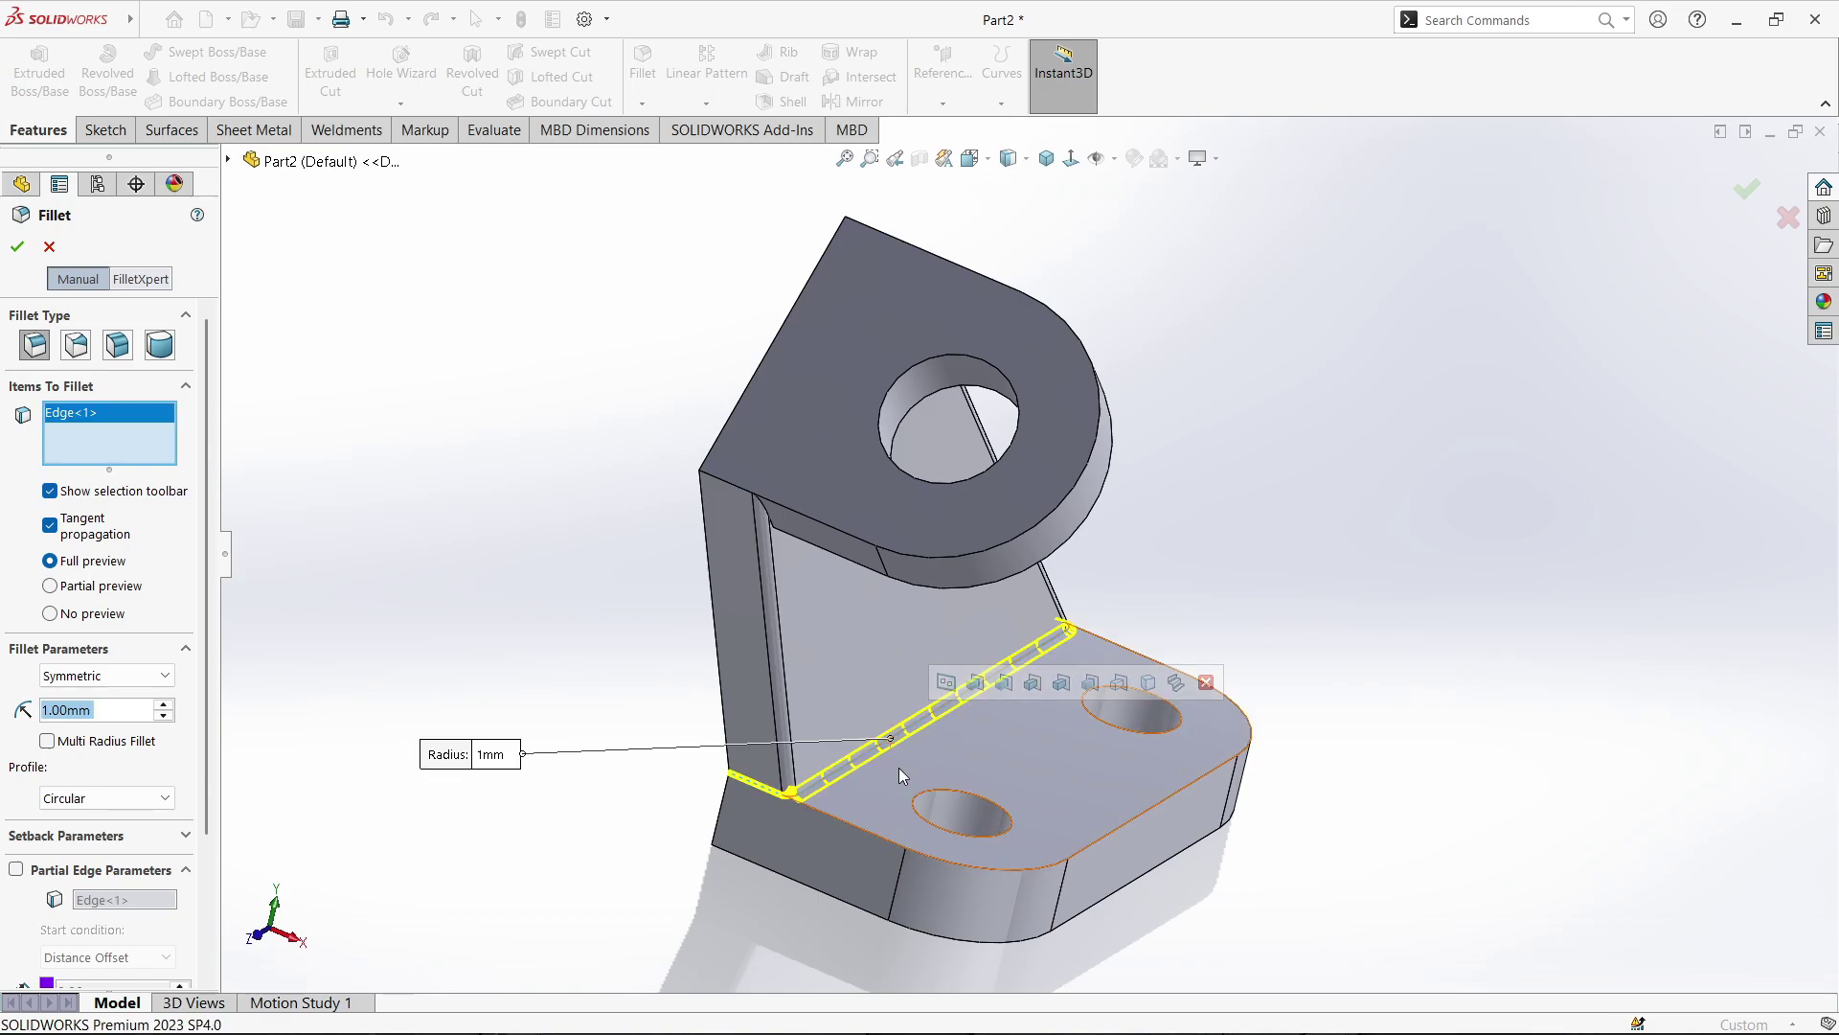
middle_drag(898, 776, 890, 811)
click(1102, 838)
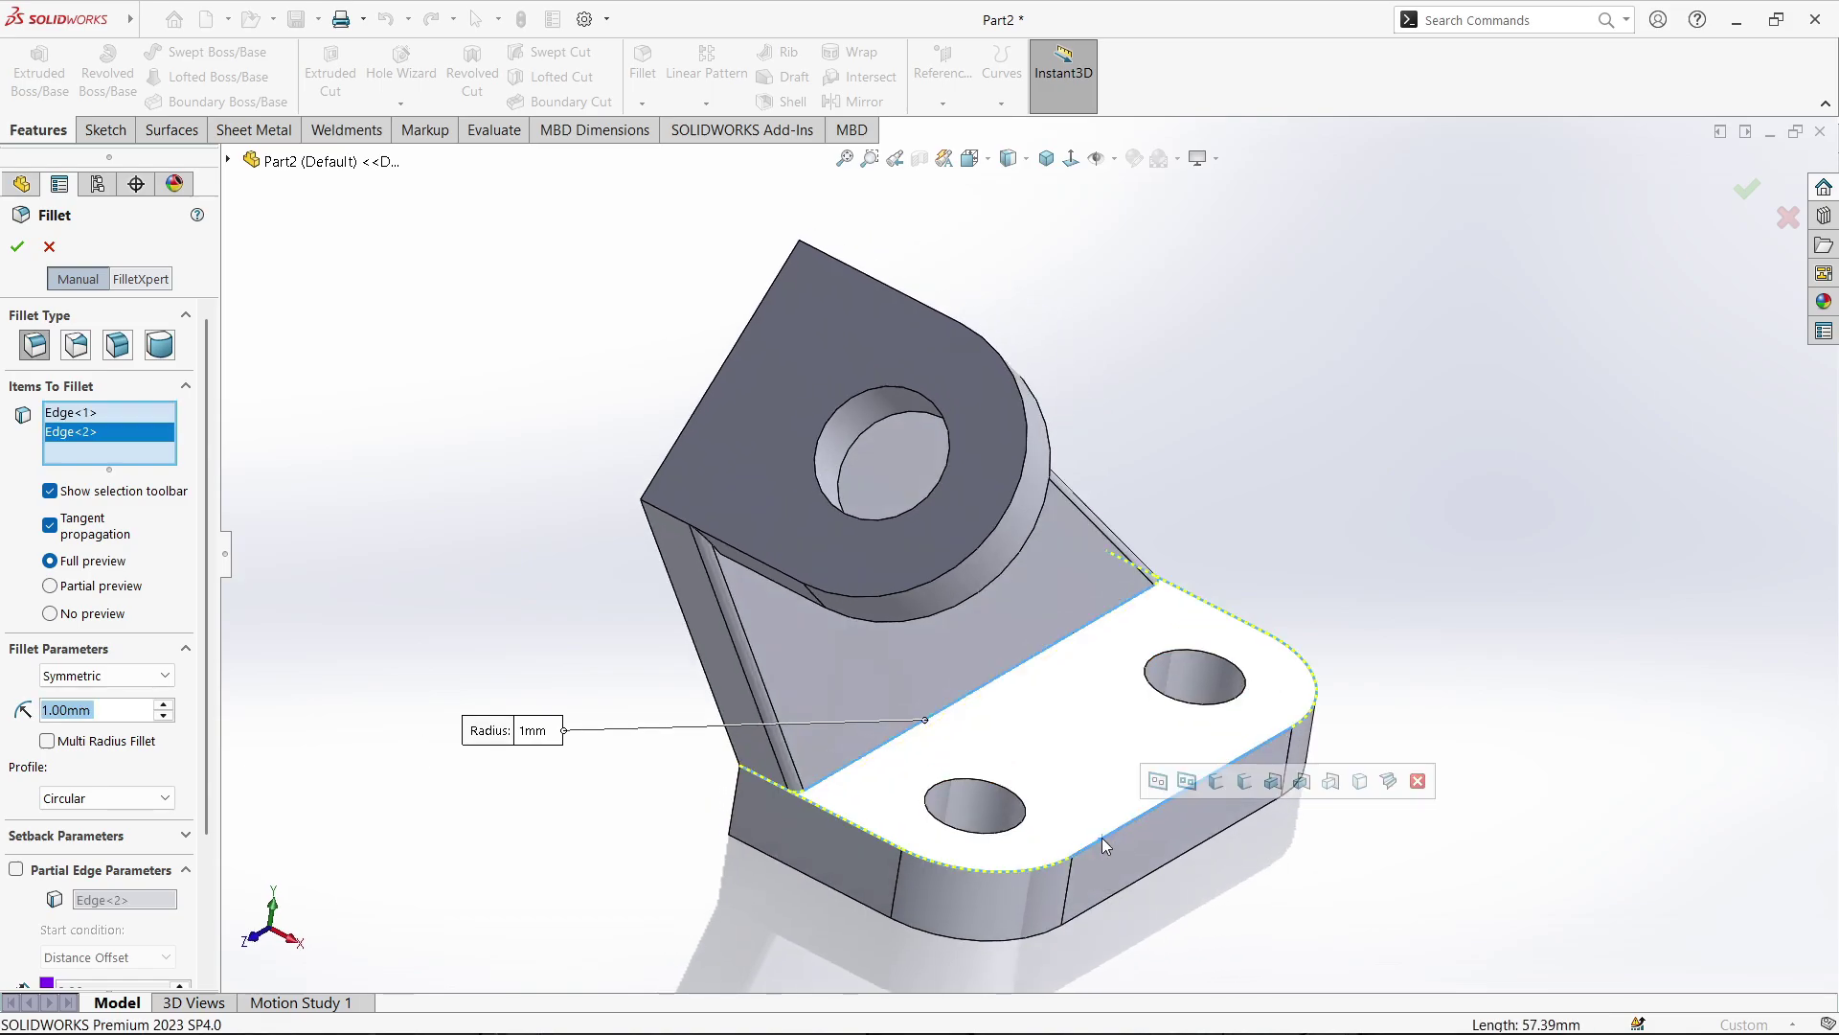
click(1102, 837)
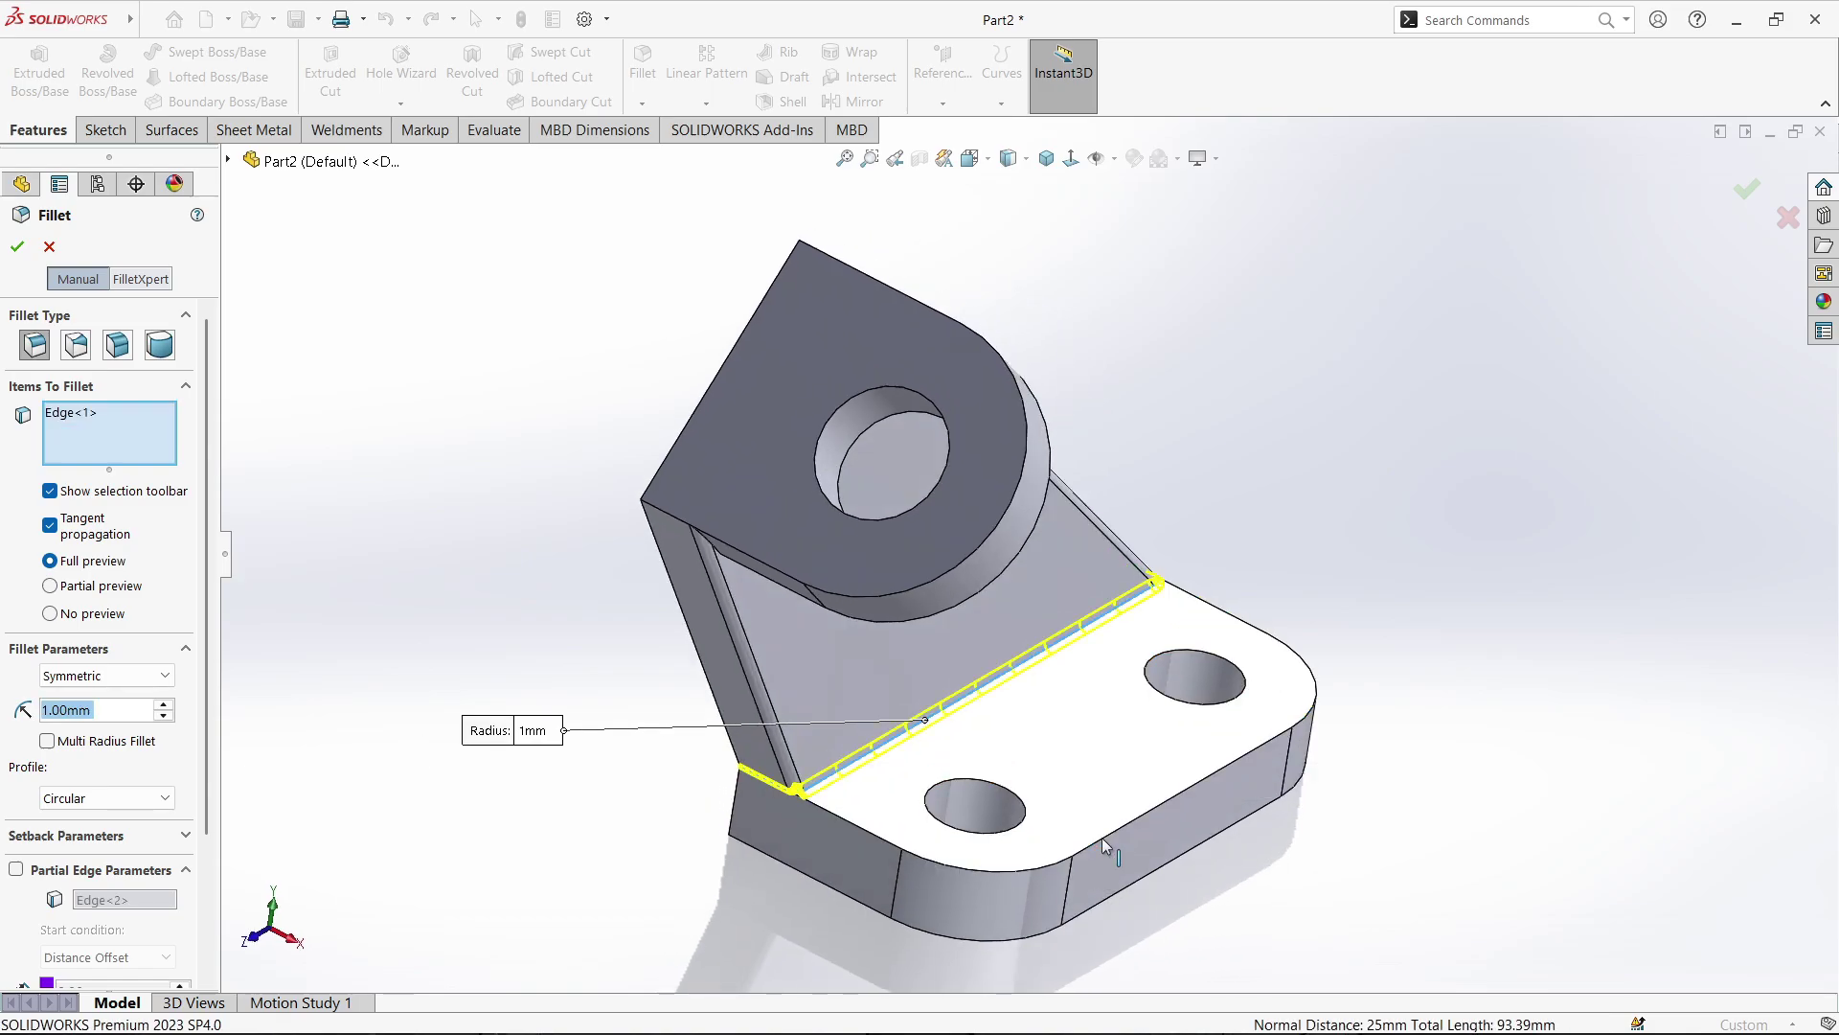
Add the base plate's bottom perimeter edge, its two rear side edges and the web's outer back edge, and apply the 1 mm fillet
click(804, 879)
middle_drag(805, 879, 943, 867)
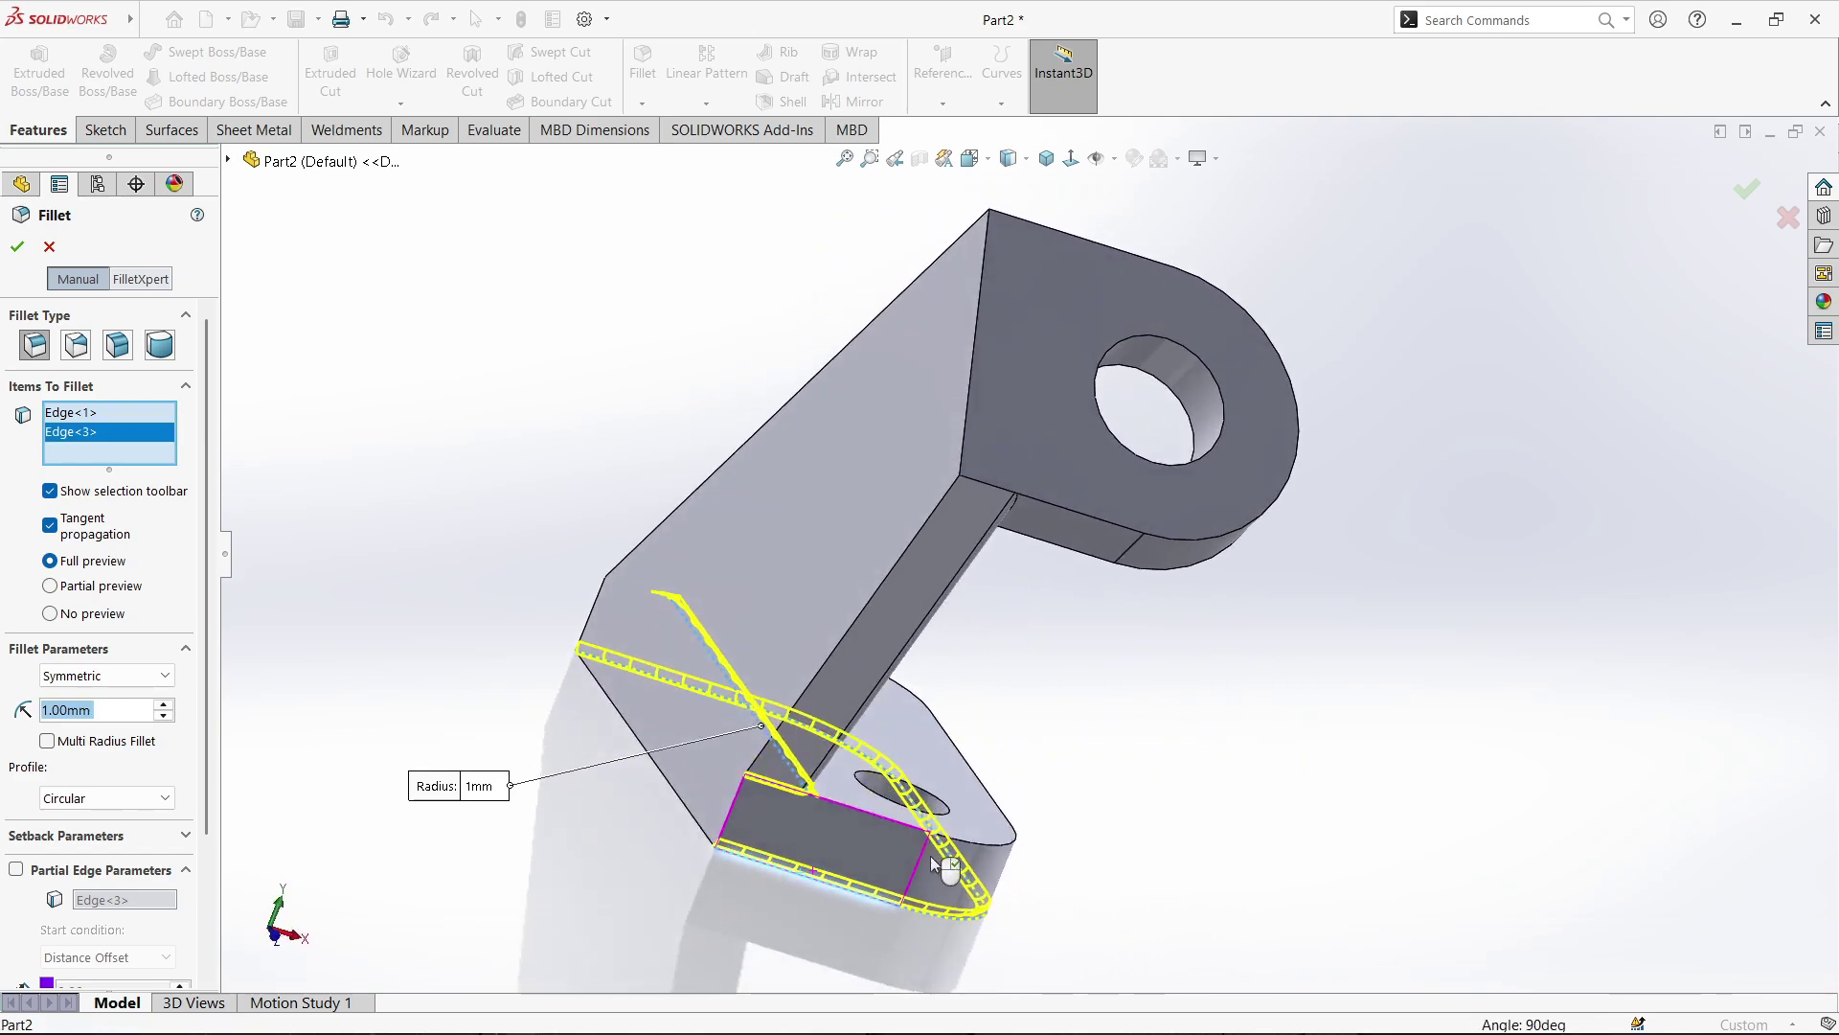
click(730, 810)
middle_drag(730, 809, 920, 843)
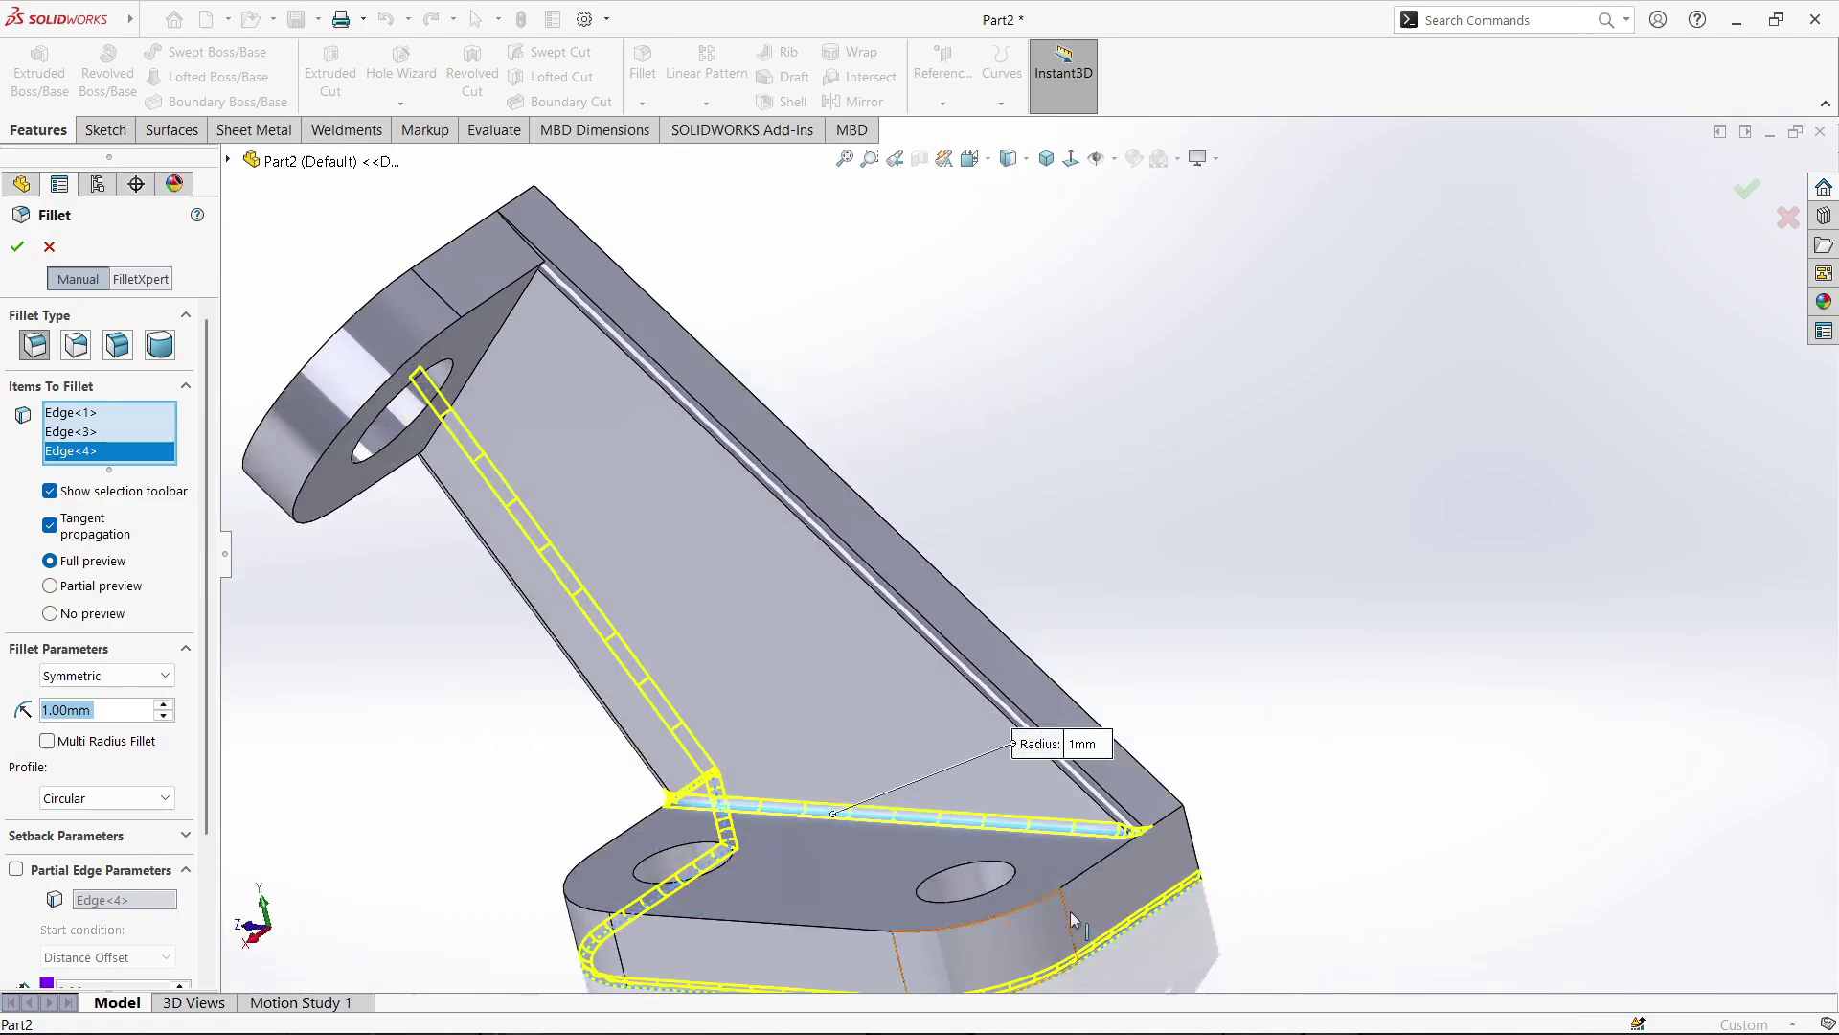
click(1195, 848)
middle_drag(1196, 848, 1116, 908)
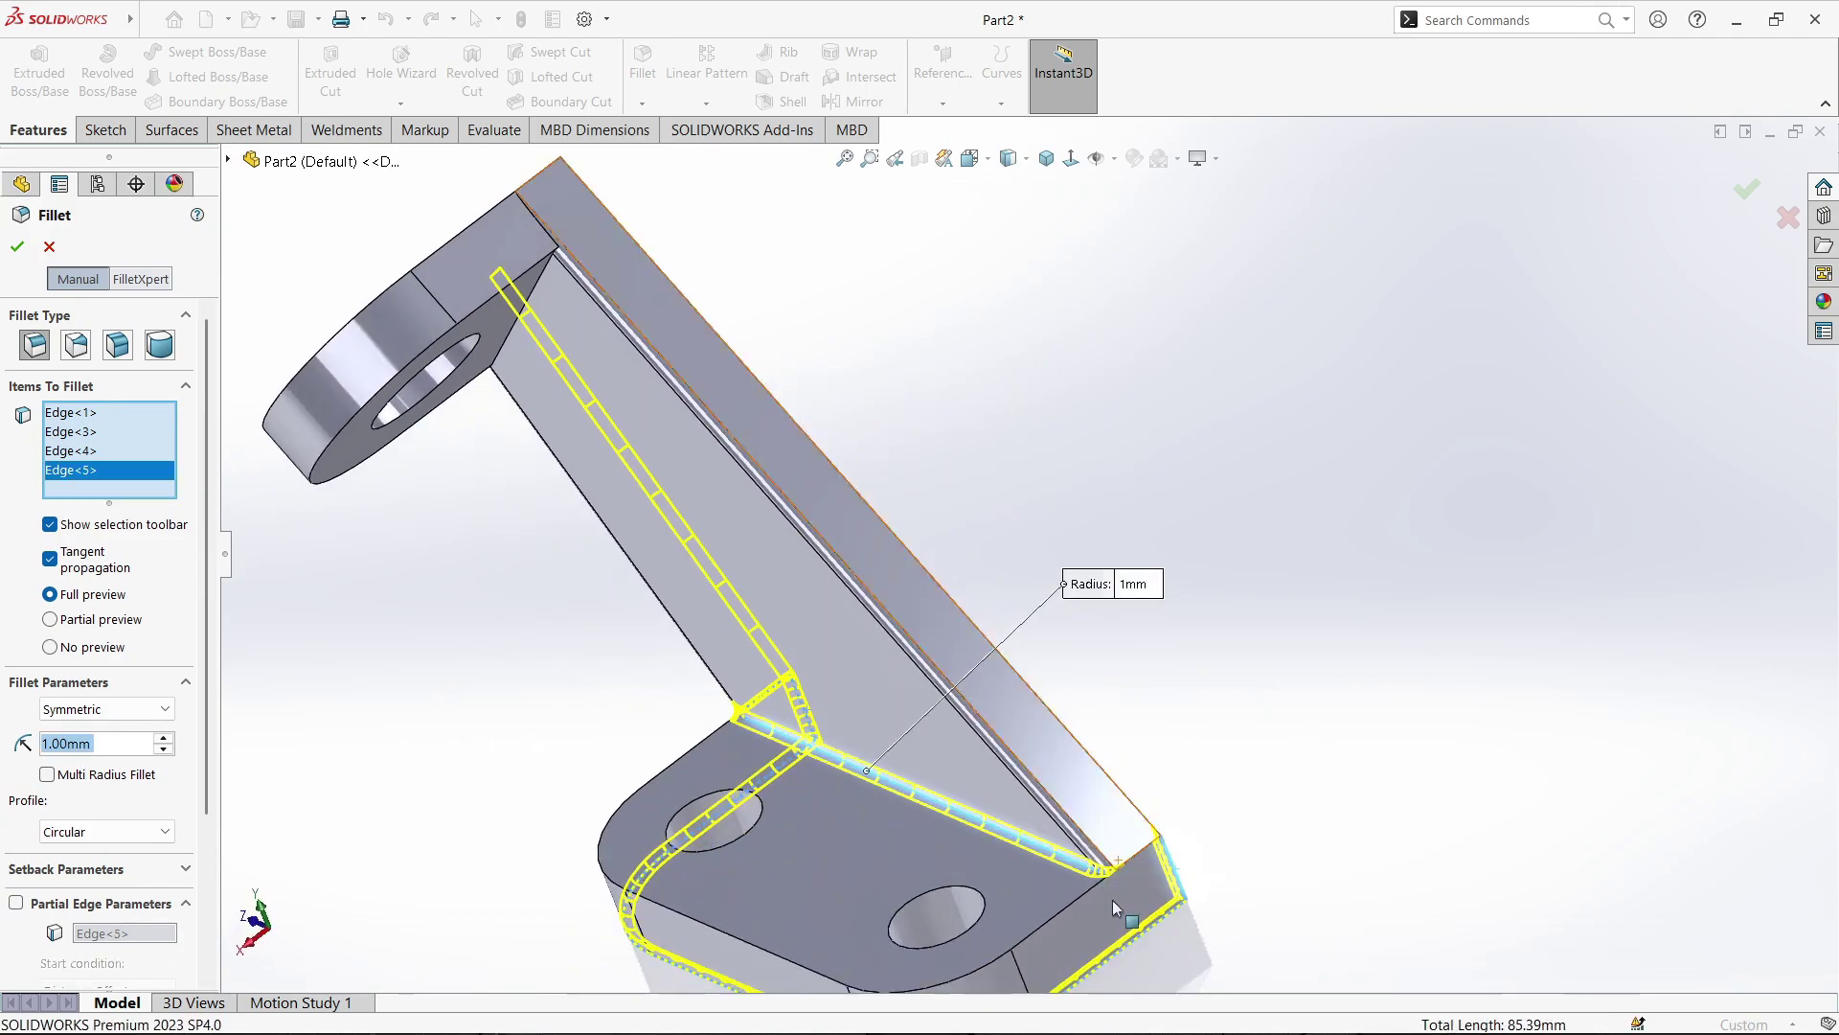
click(1123, 807)
middle_drag(1123, 808, 793, 639)
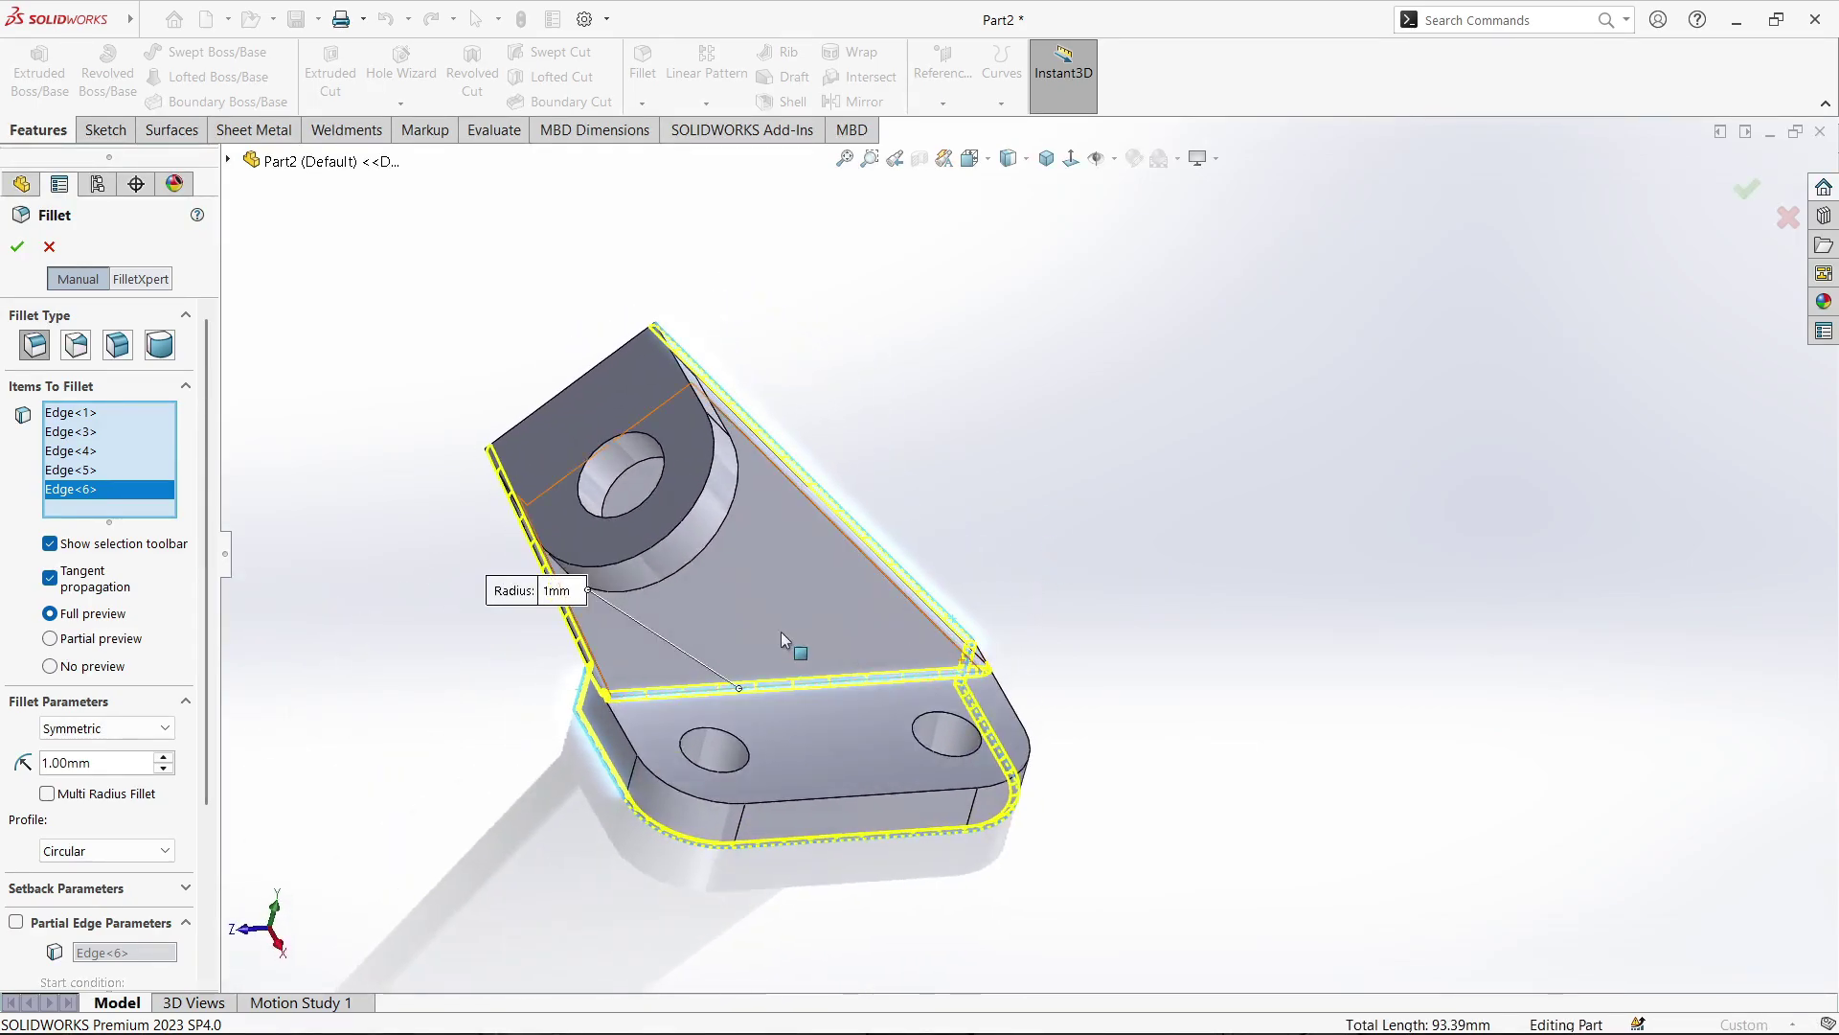
click(17, 246)
Fillet the base plate's top perimeter edge with a 1 mm radius
middle_drag(768, 801, 693, 609)
scroll(718, 654, down, 2)
scroll(710, 433, up, 1)
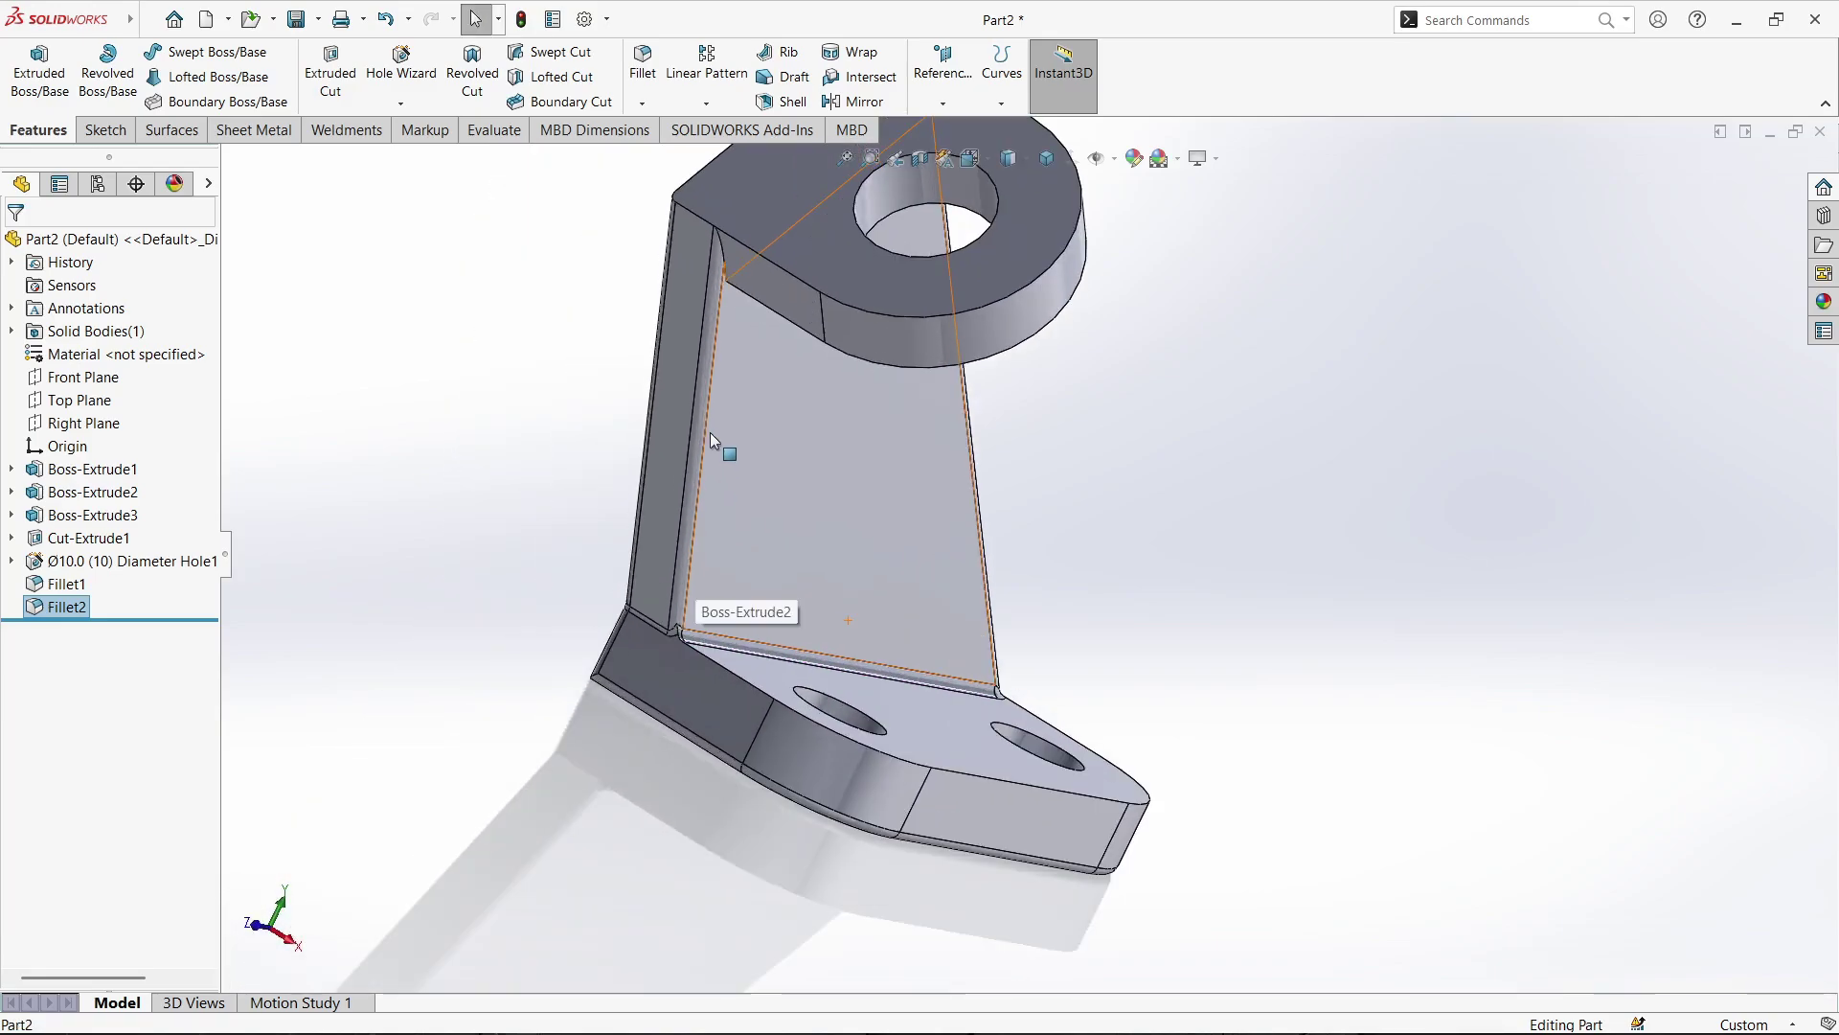
middle_drag(710, 433, 662, 266)
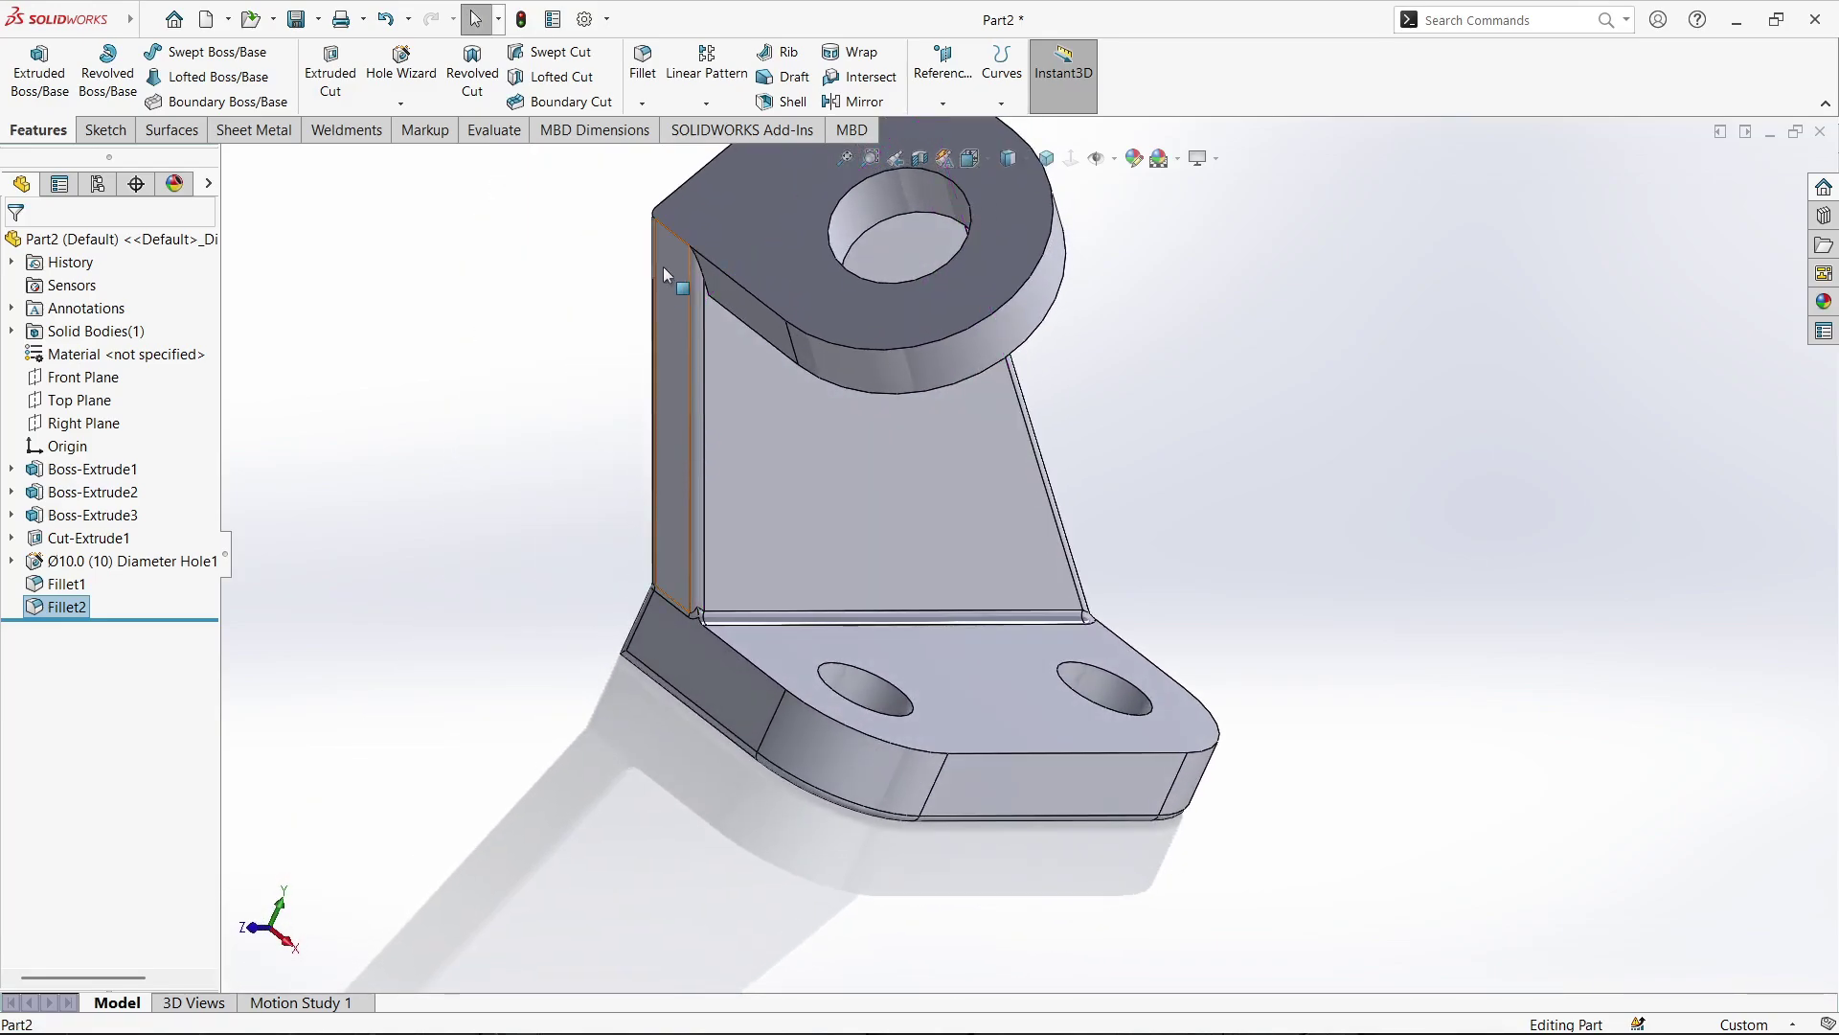
click(645, 73)
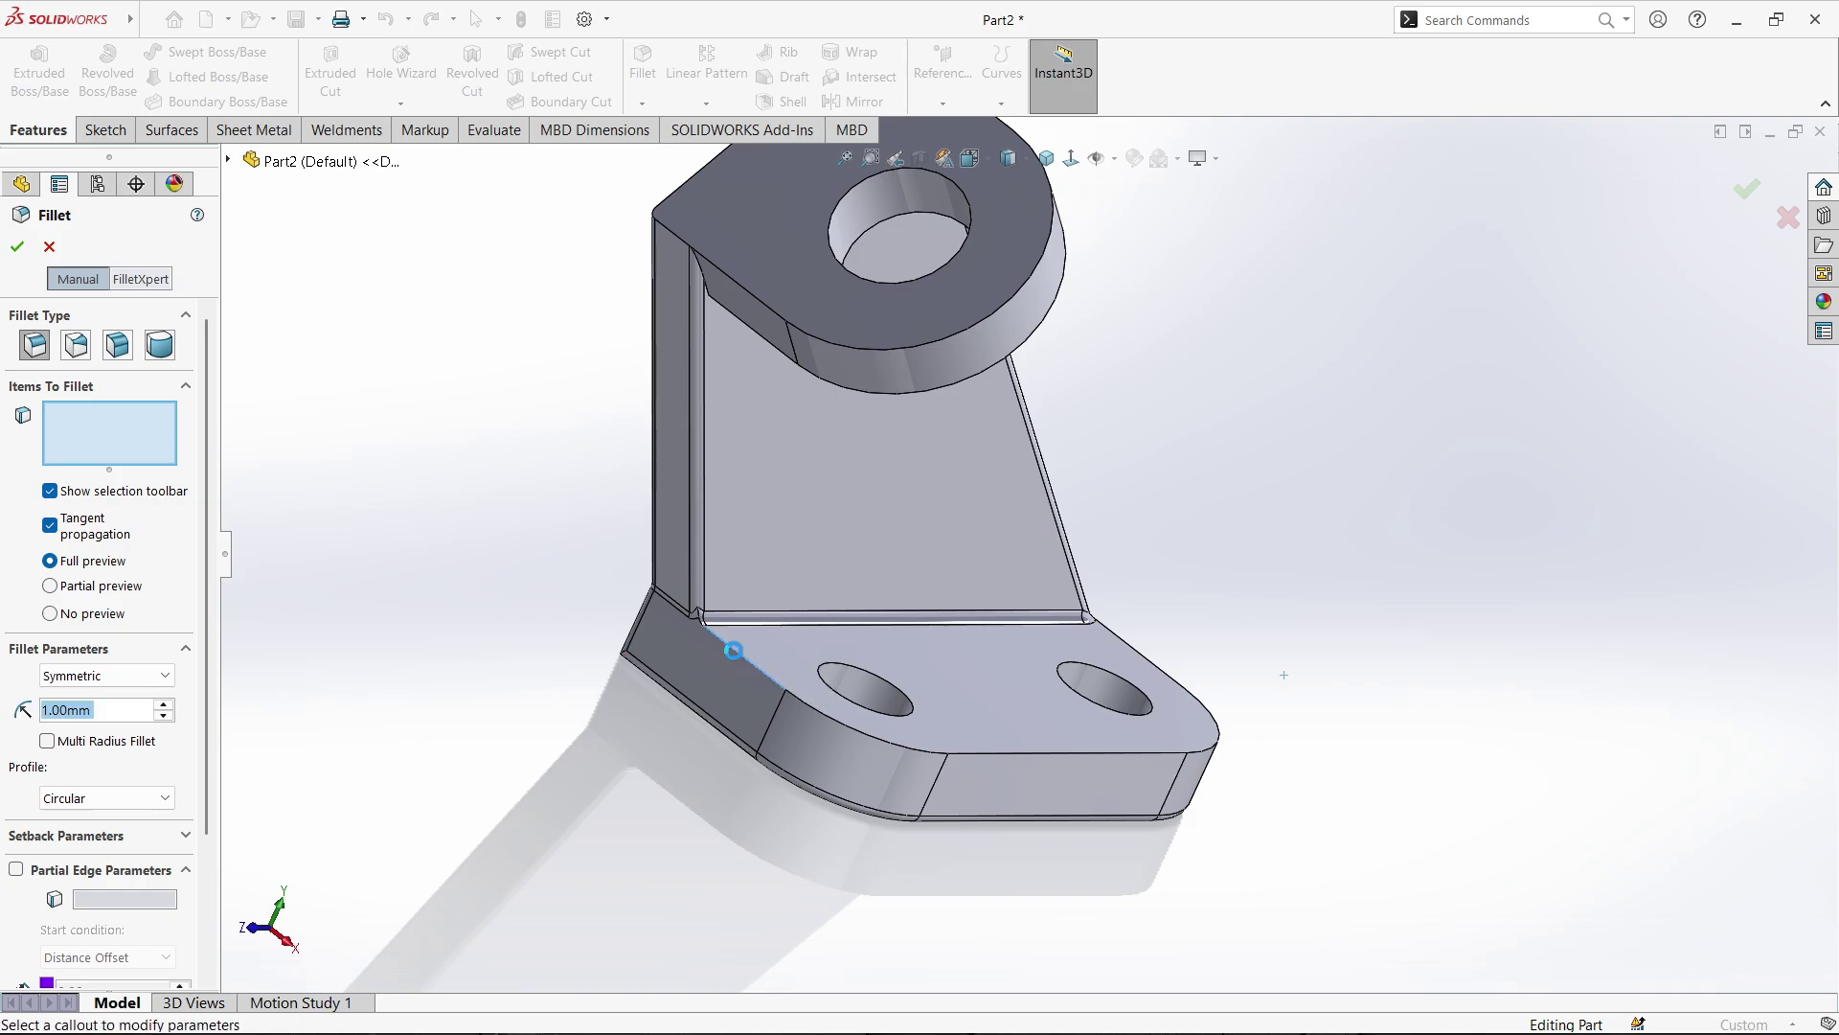
click(732, 650)
middle_drag(733, 650, 709, 692)
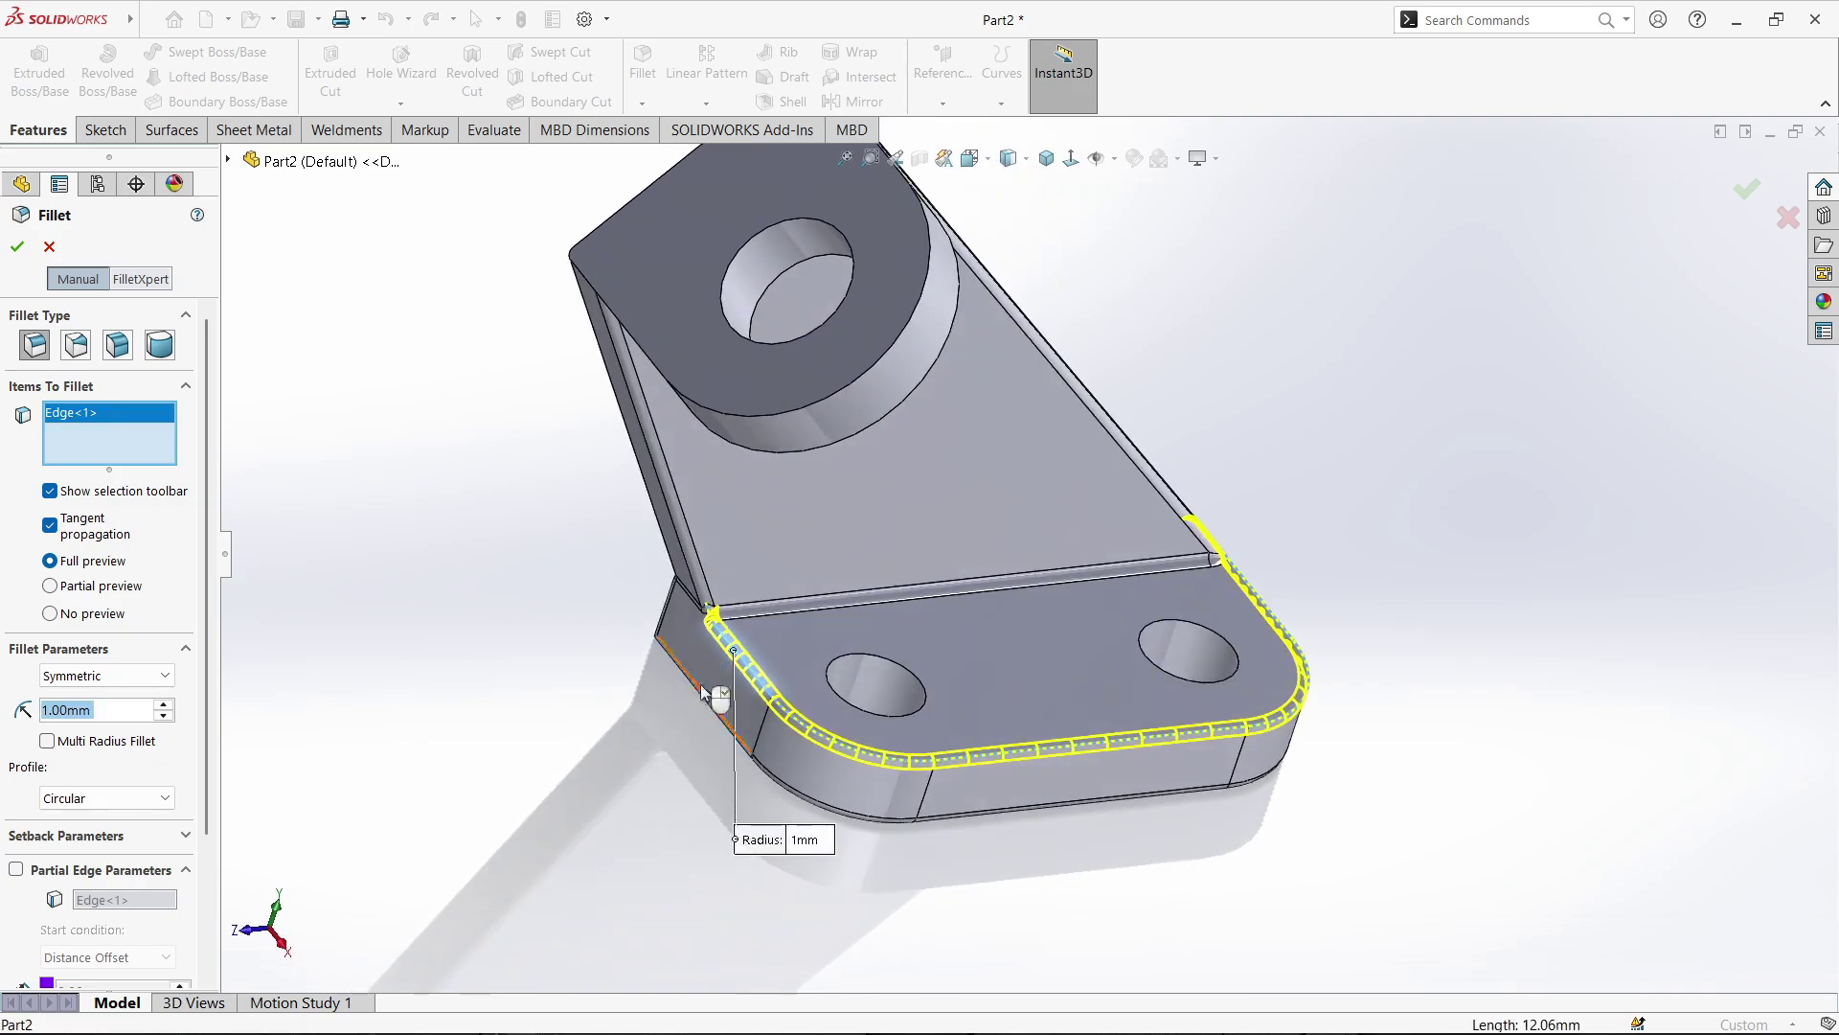
click(1743, 196)
View the filleted bracket in isometric and compare its rounded edges with the Exercise 35 reference drawing
scroll(1313, 440, up, 3)
scroll(883, 538, down, 3)
middle_drag(939, 409, 1088, 468)
click(1046, 158)
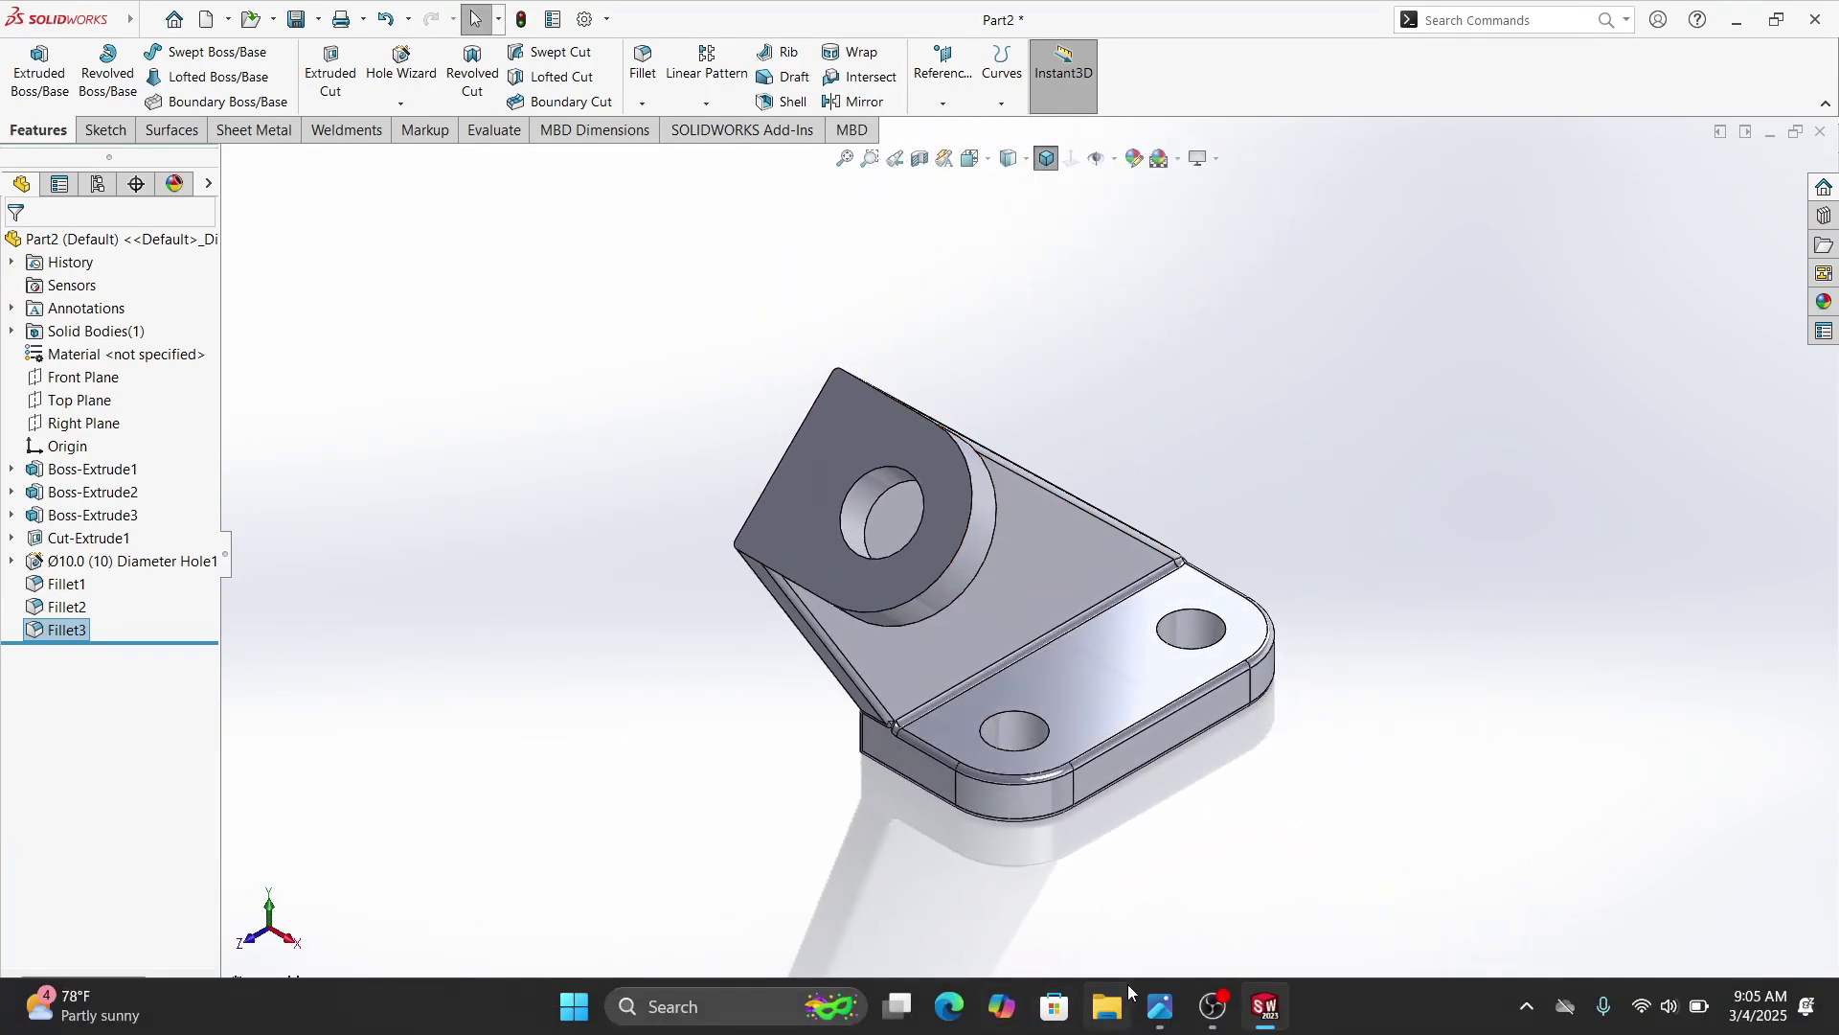
click(1156, 1010)
mouse_move(441, 181)
mouse_down()
mouse_move(422, 221)
mouse_move(320, 221)
mouse_move(329, 246)
mouse_up()
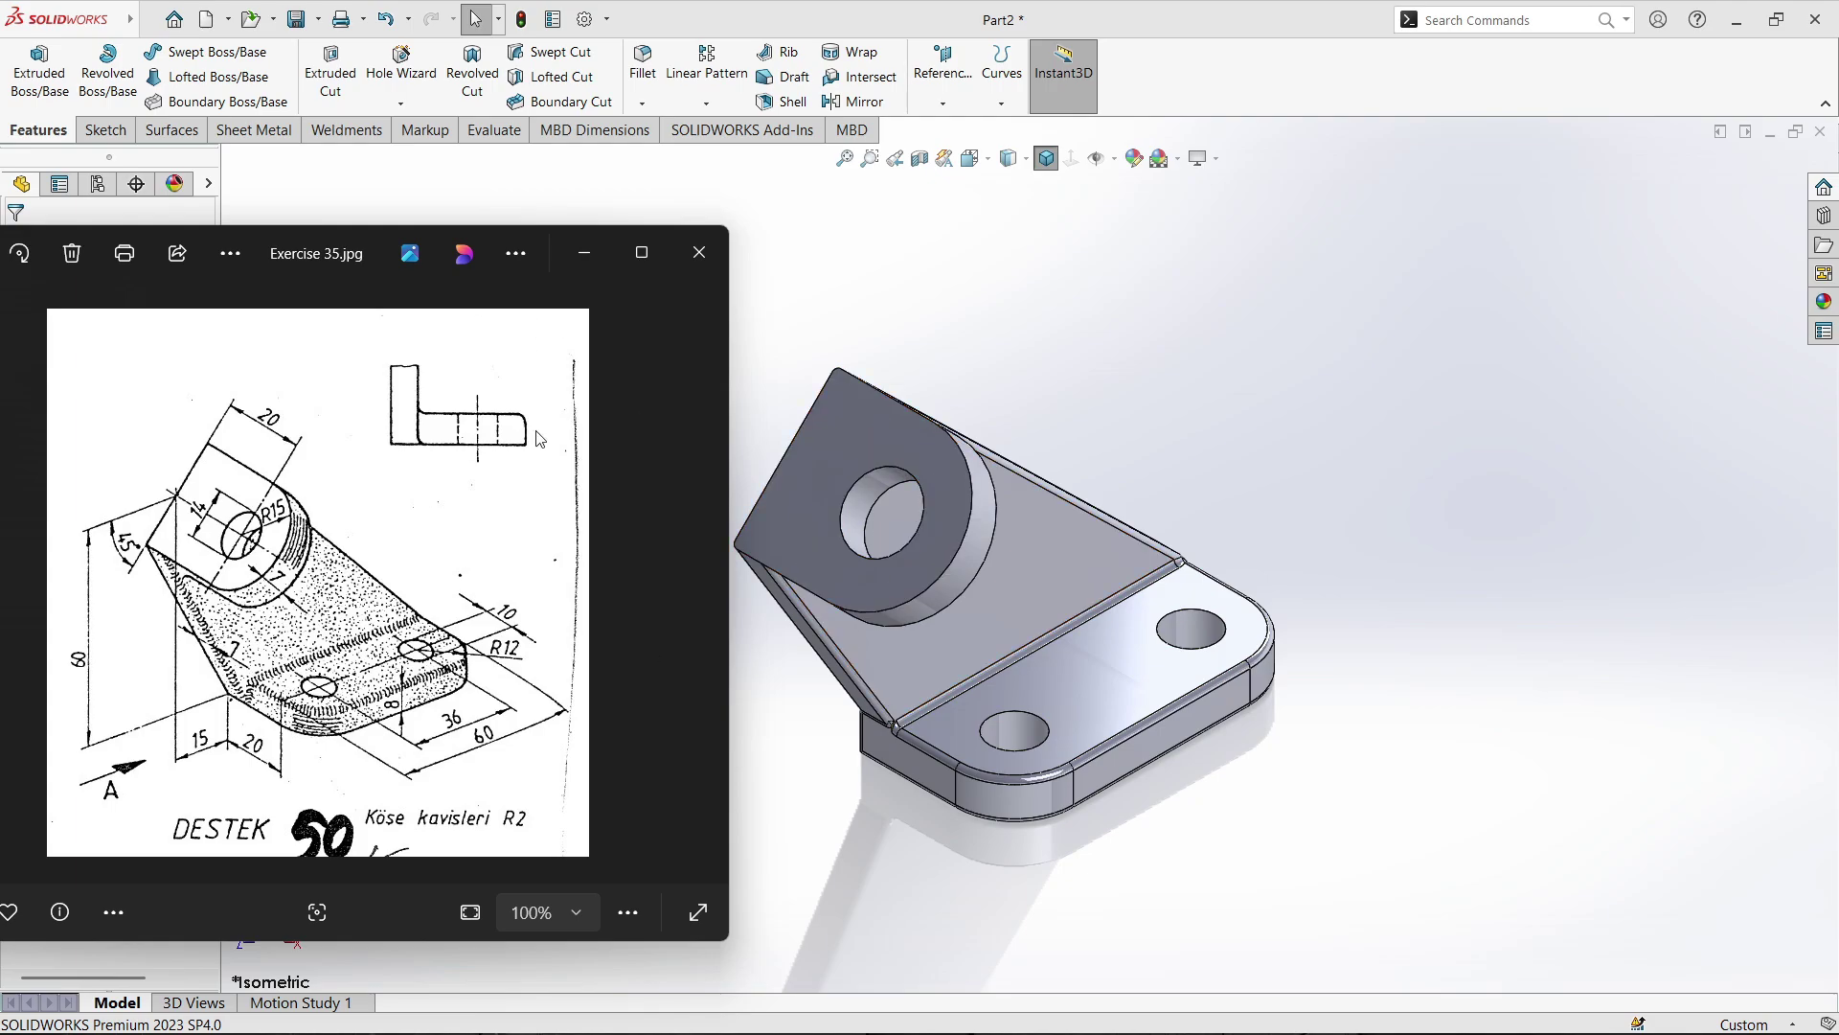
click(594, 255)
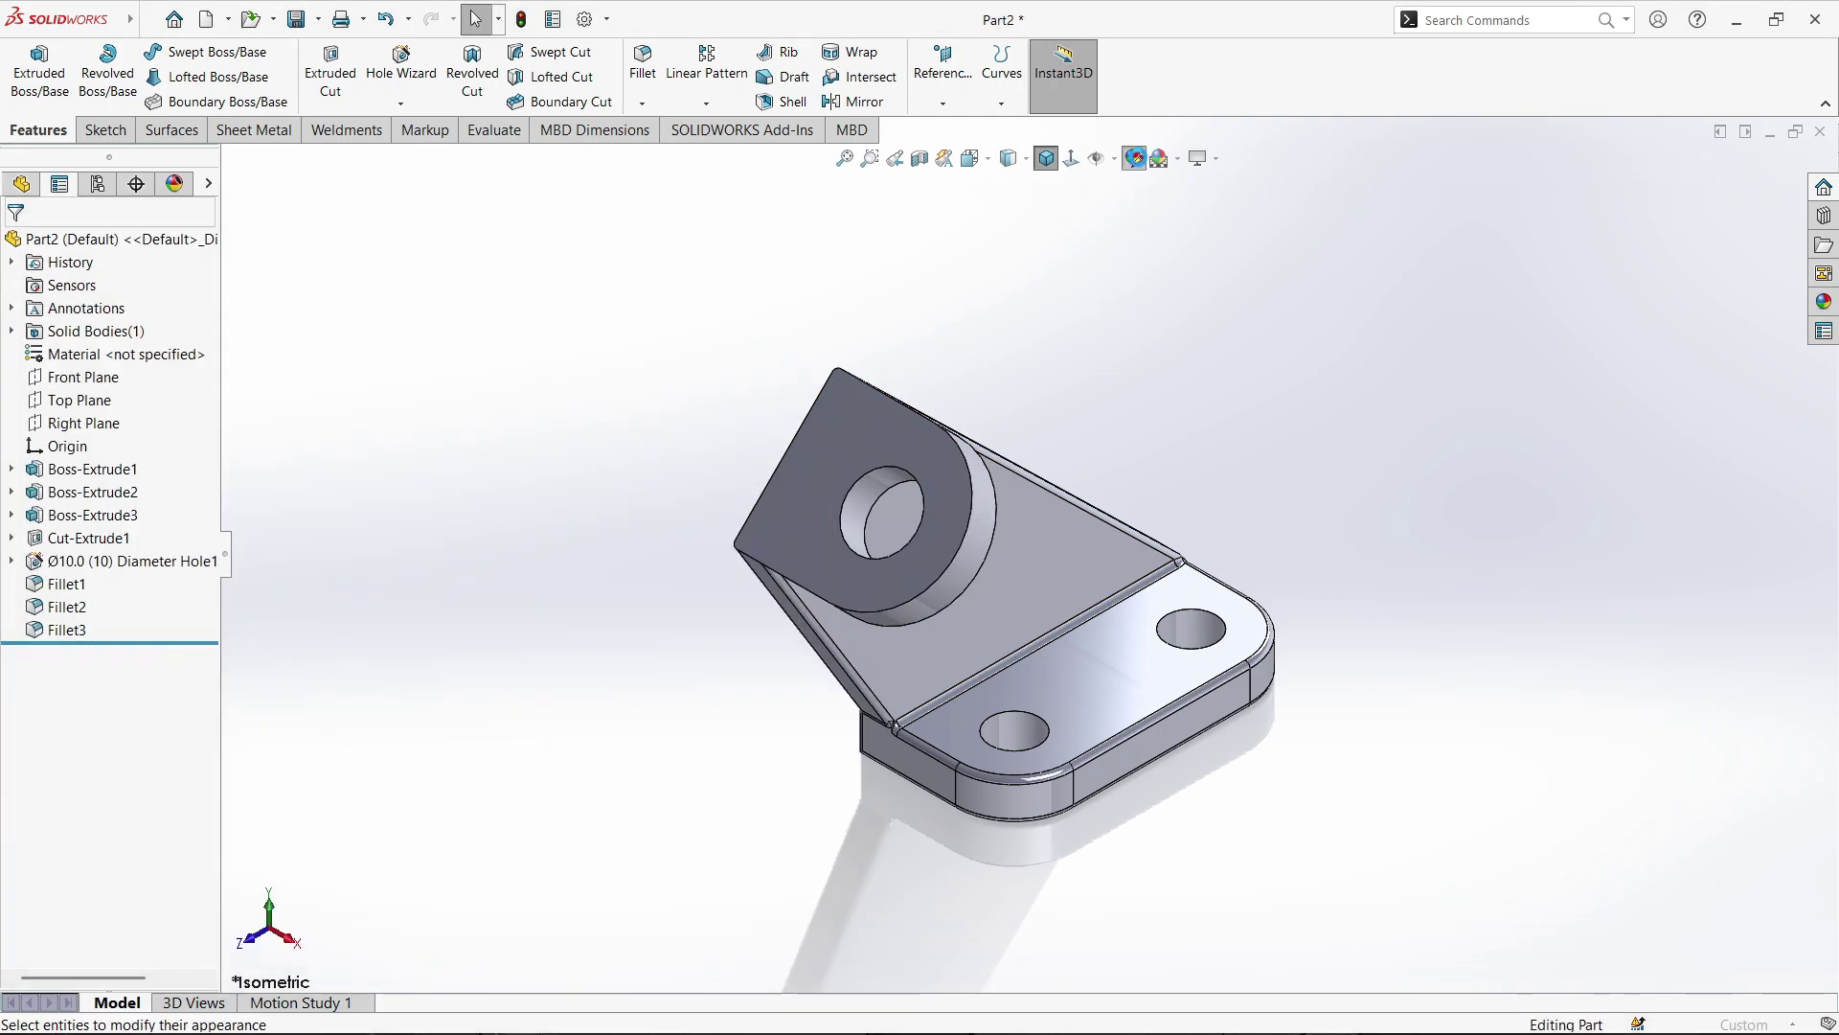
Start editing the whole part's appearance and open the Chrome group of the Metal appearances
click(1134, 159)
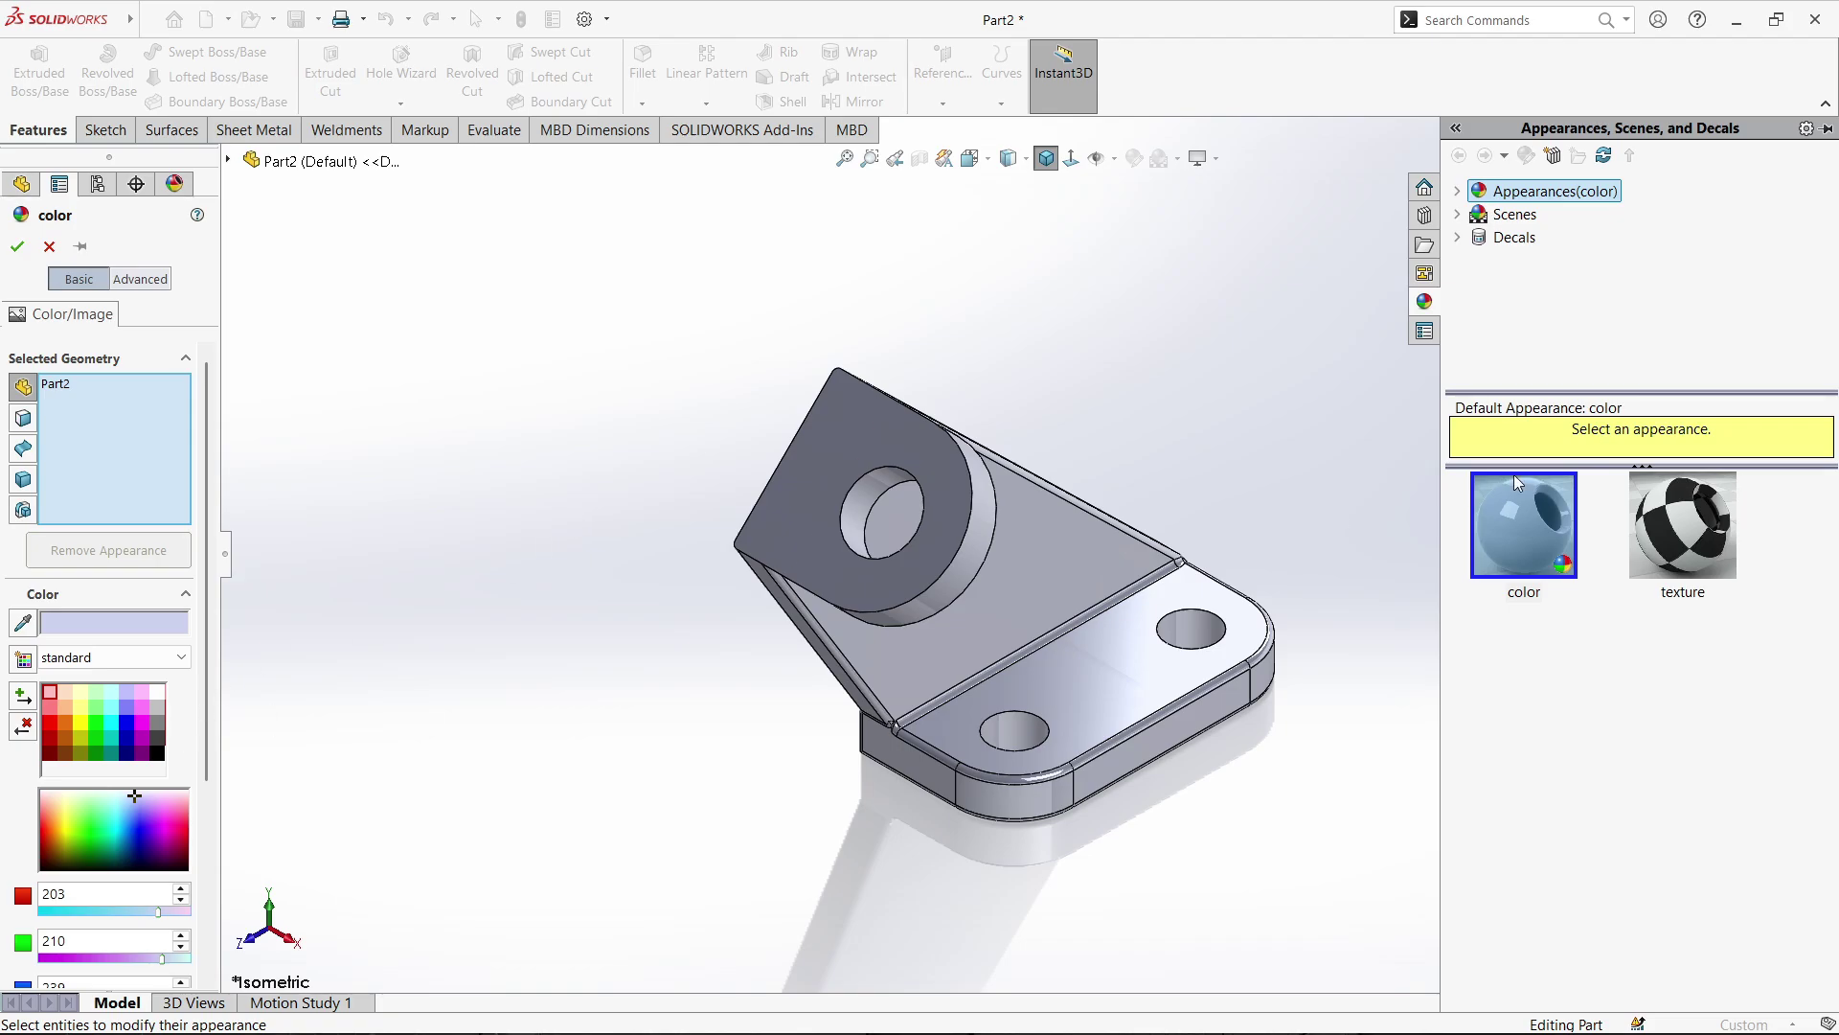
click(1458, 191)
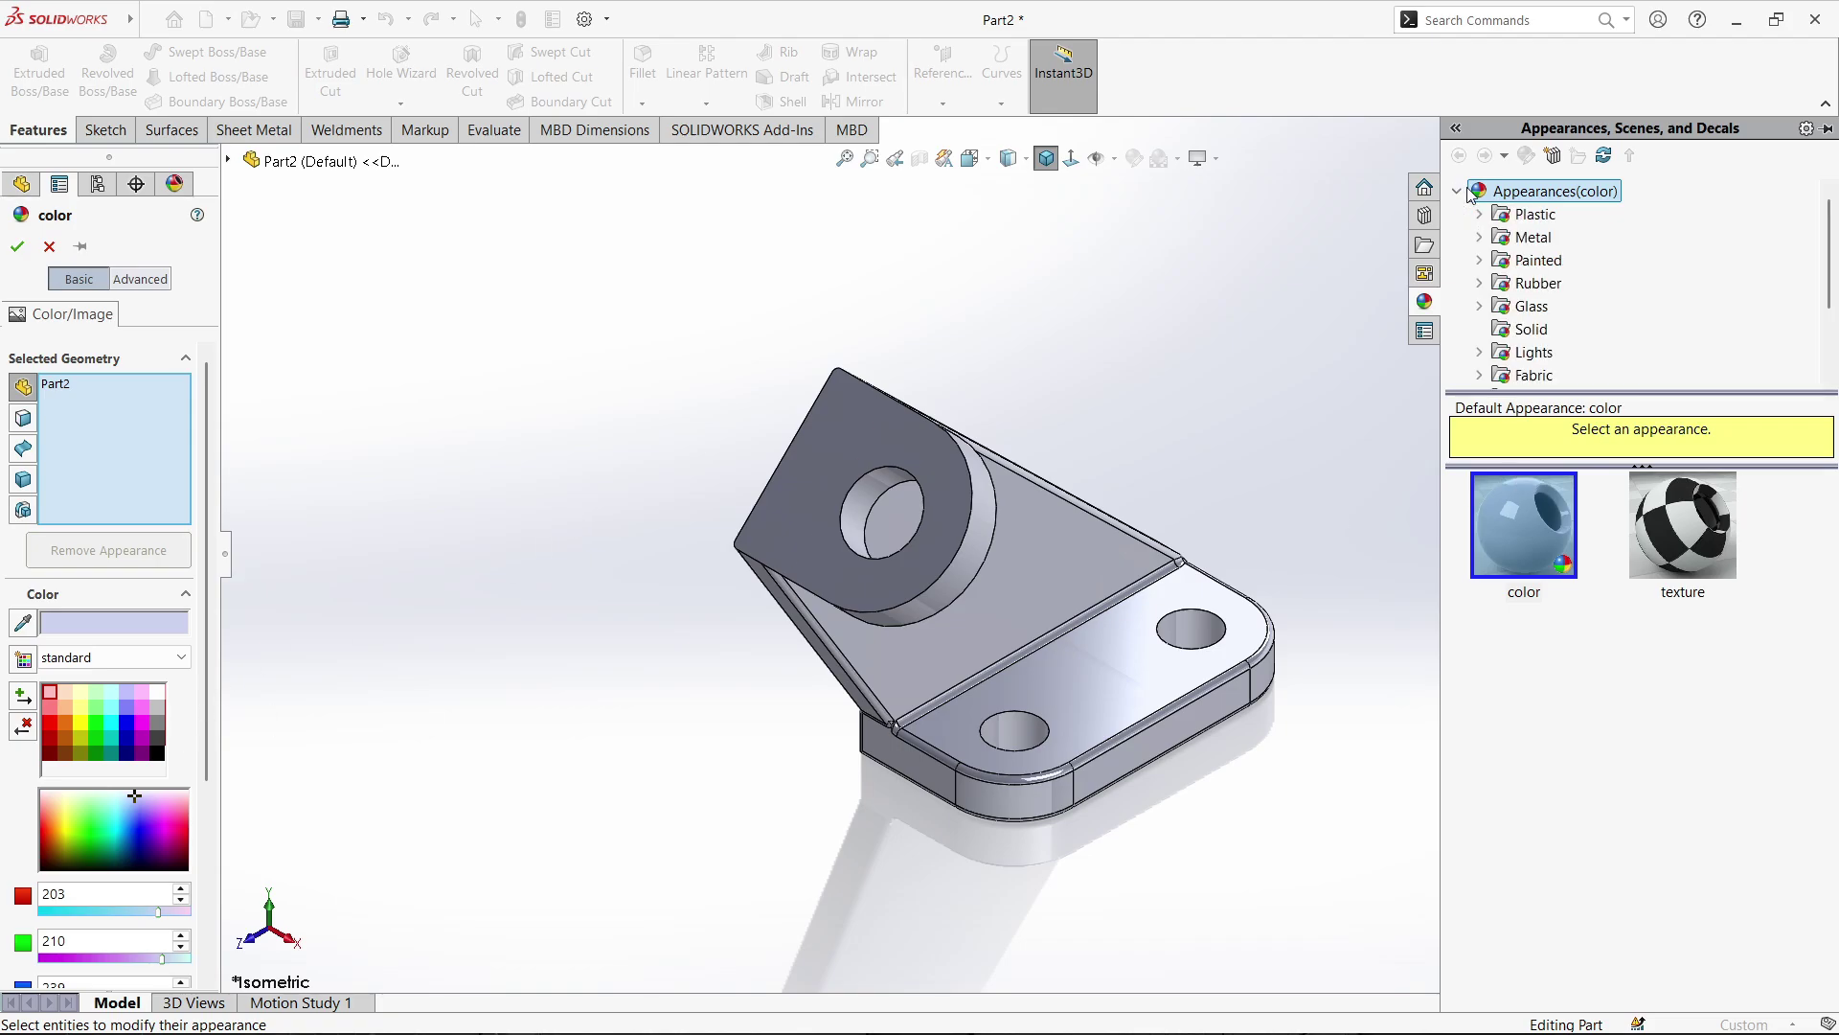
click(1532, 238)
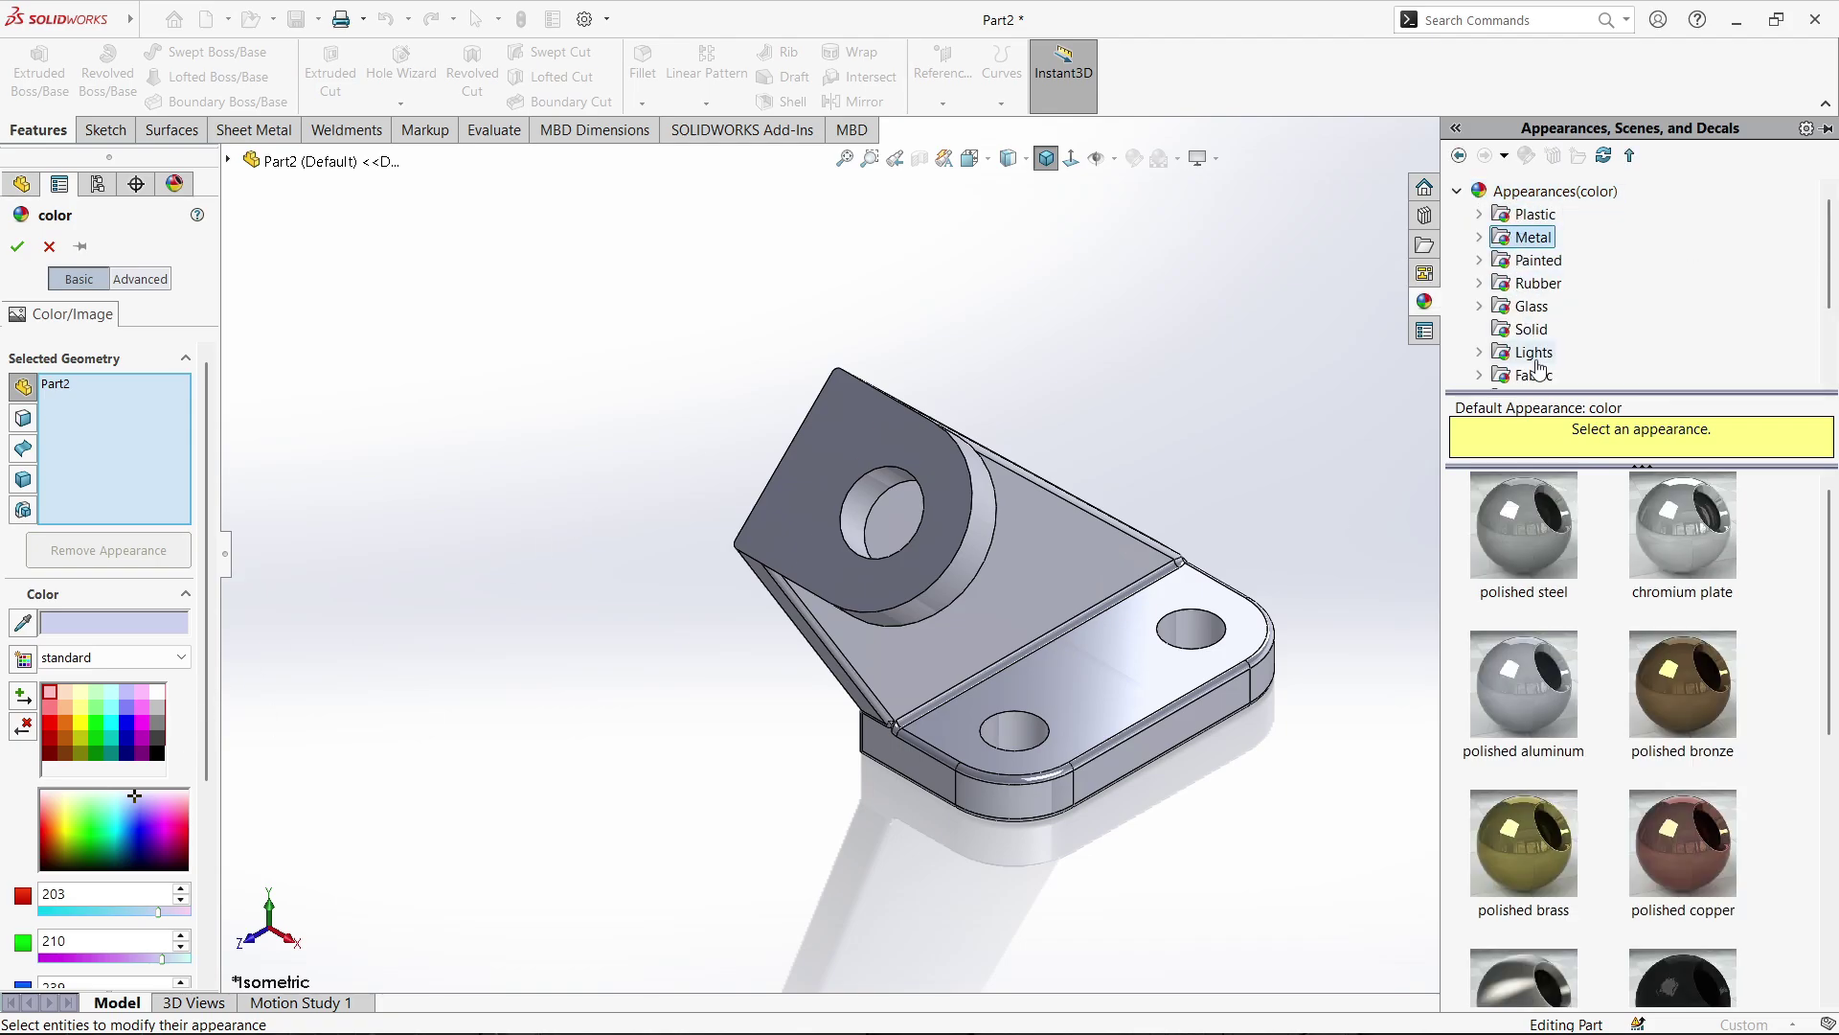
click(1480, 237)
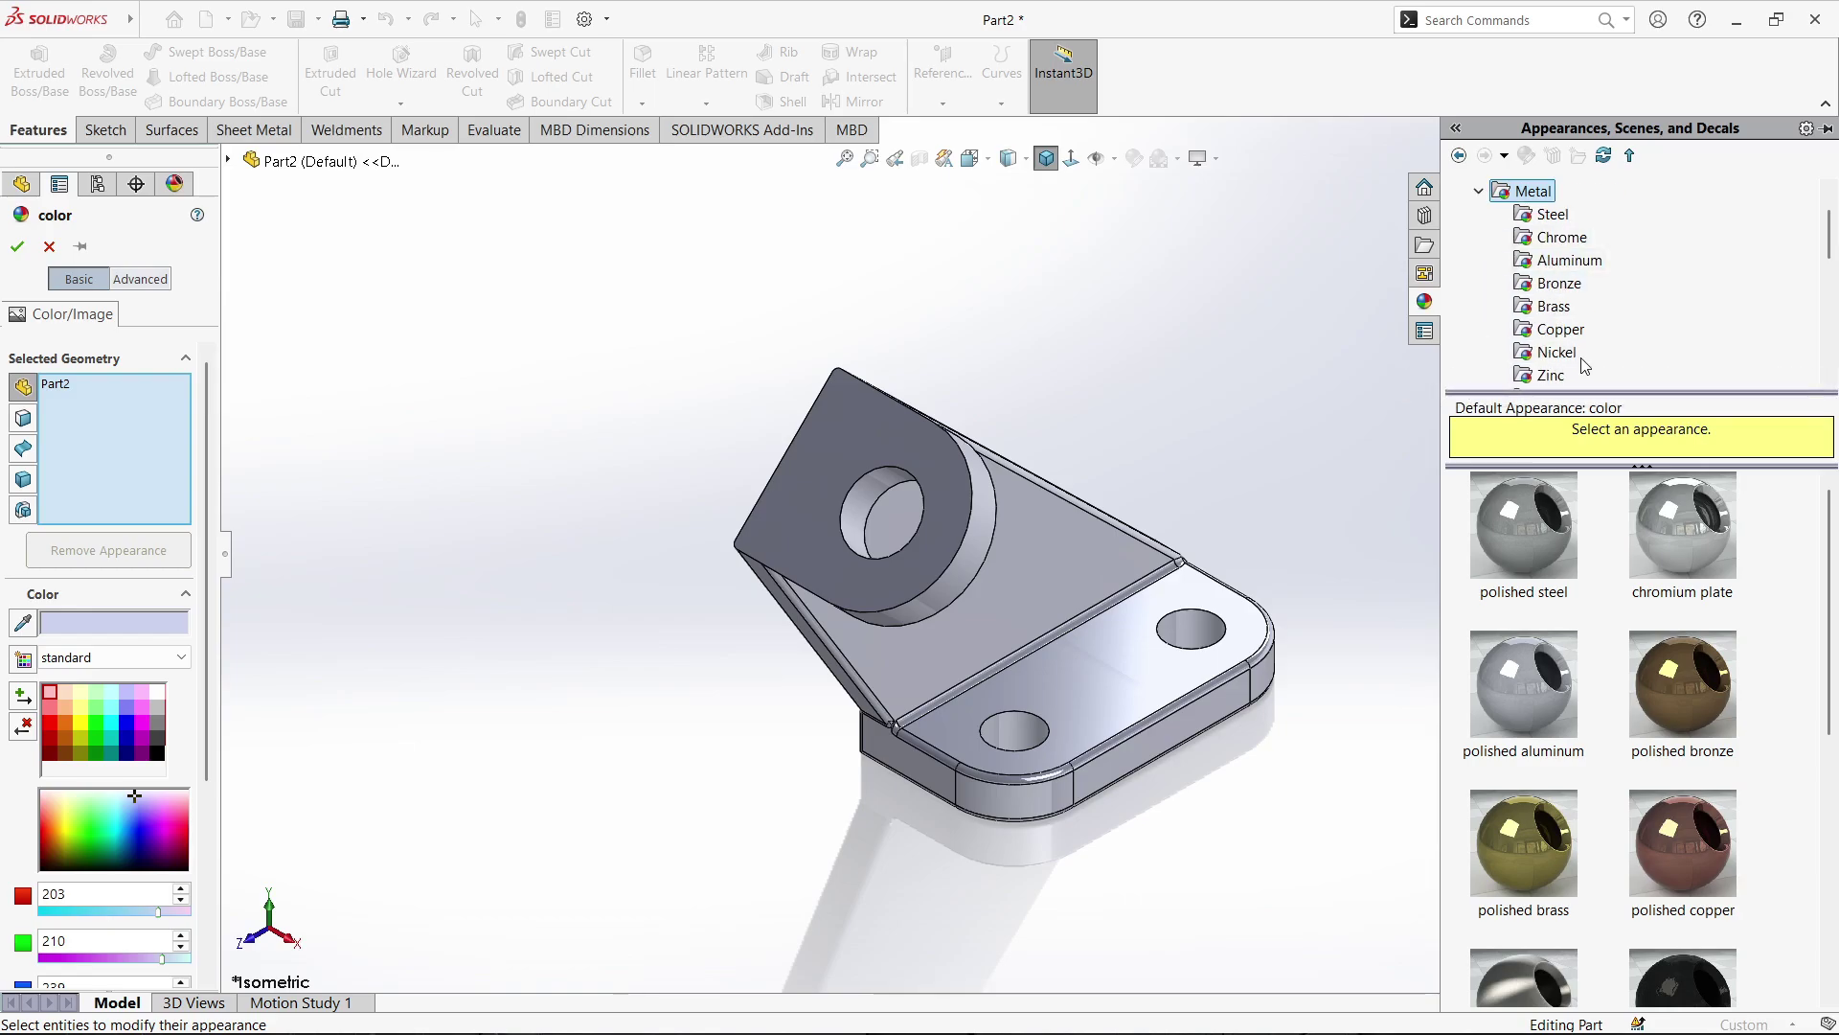
click(1576, 254)
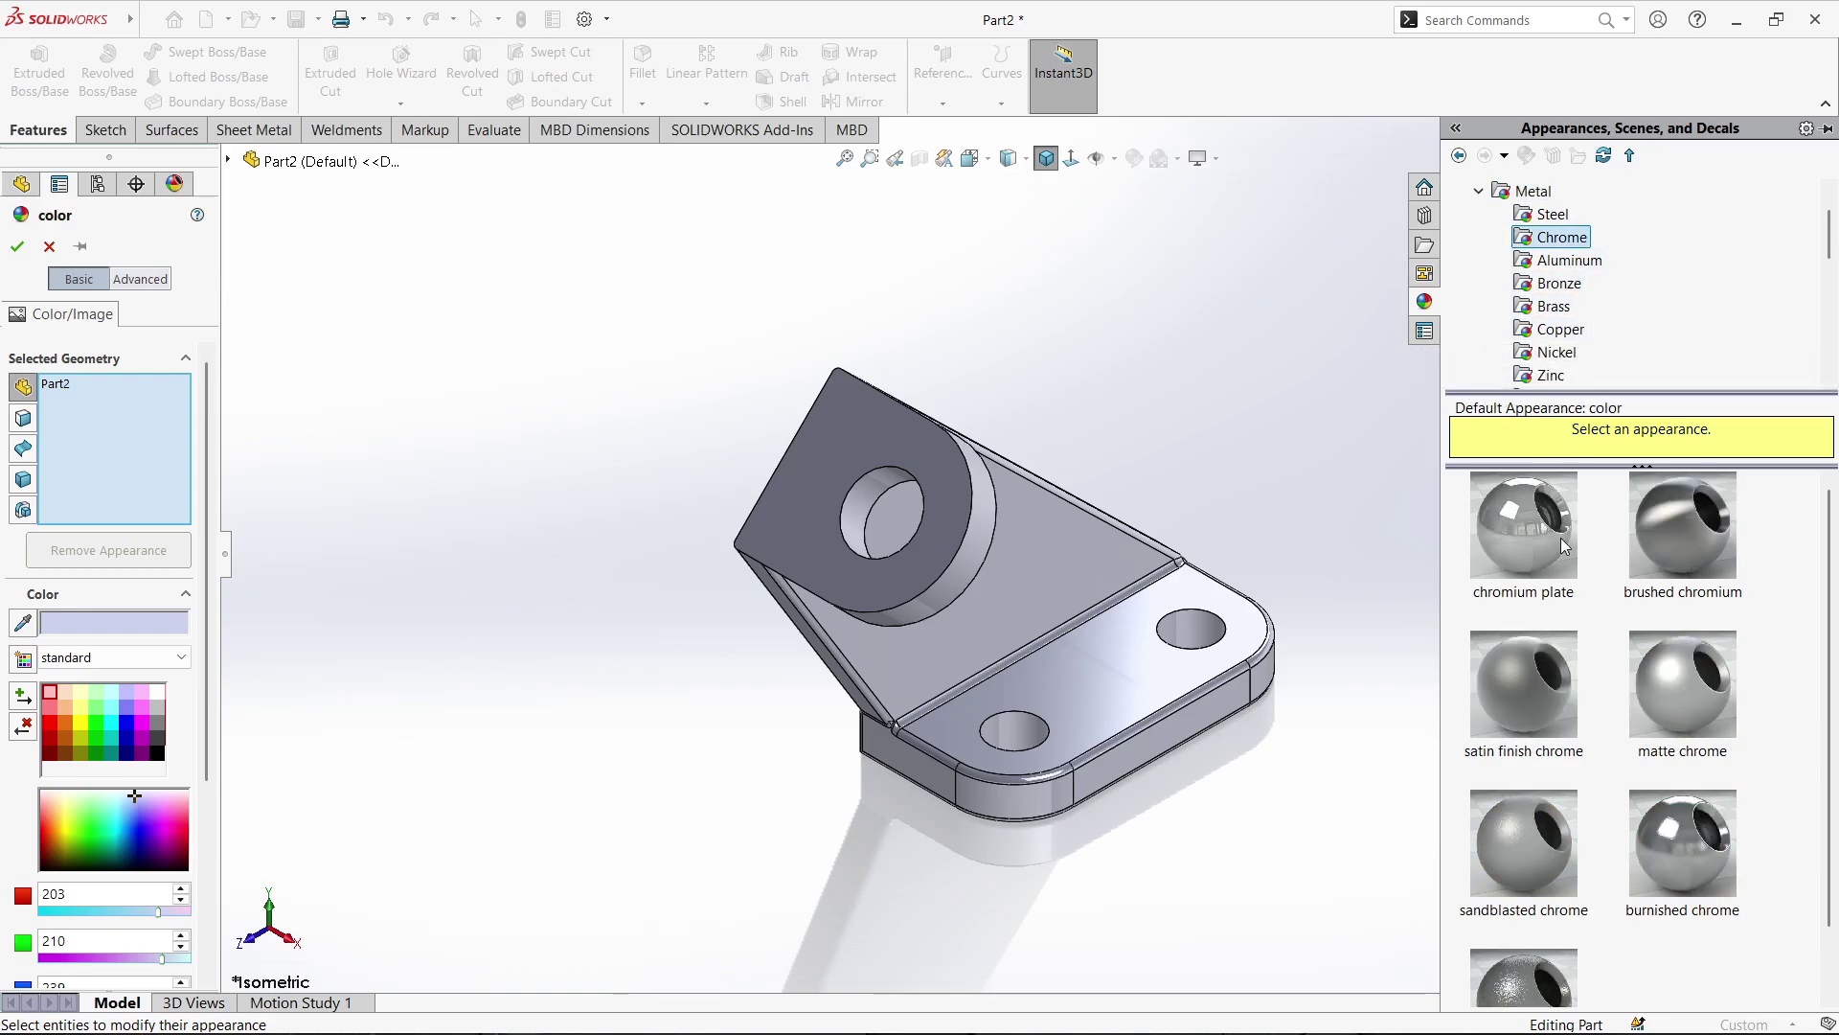
Try chromium plate, satin finish chrome and brushed chromium on the part, and apply matte chrome
click(1535, 589)
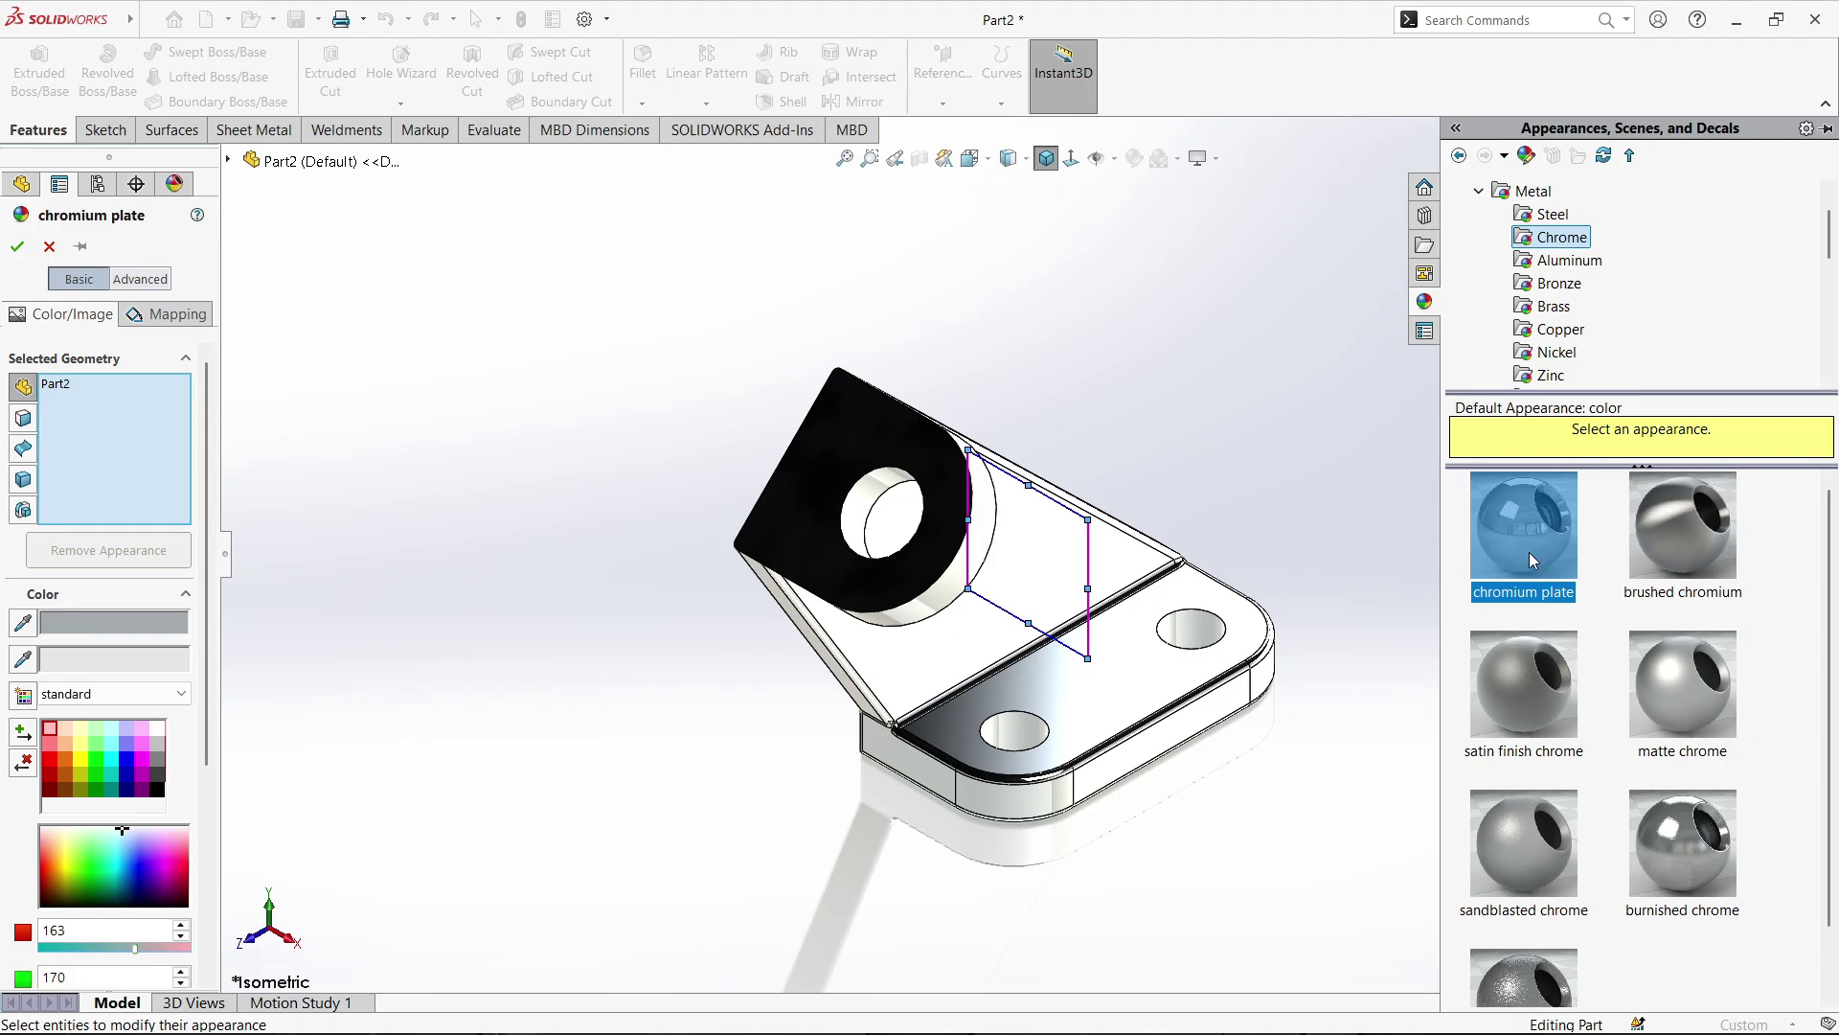
click(1517, 704)
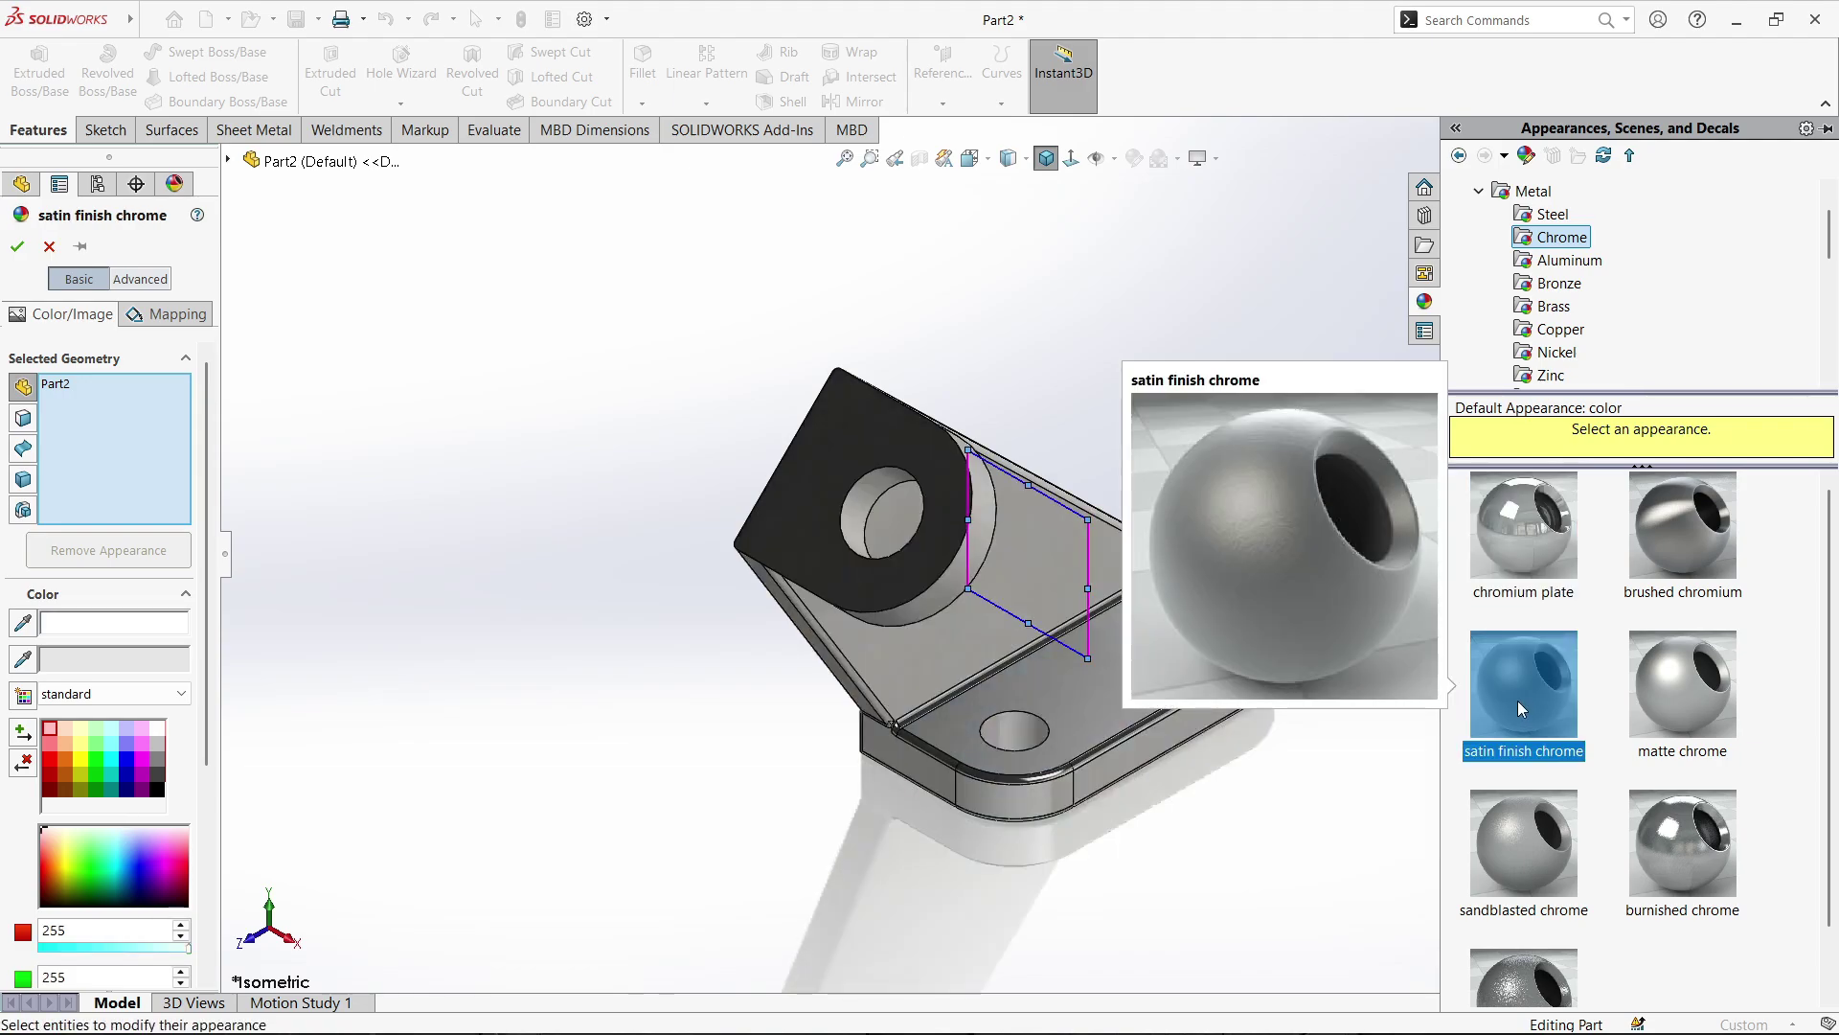
click(1703, 567)
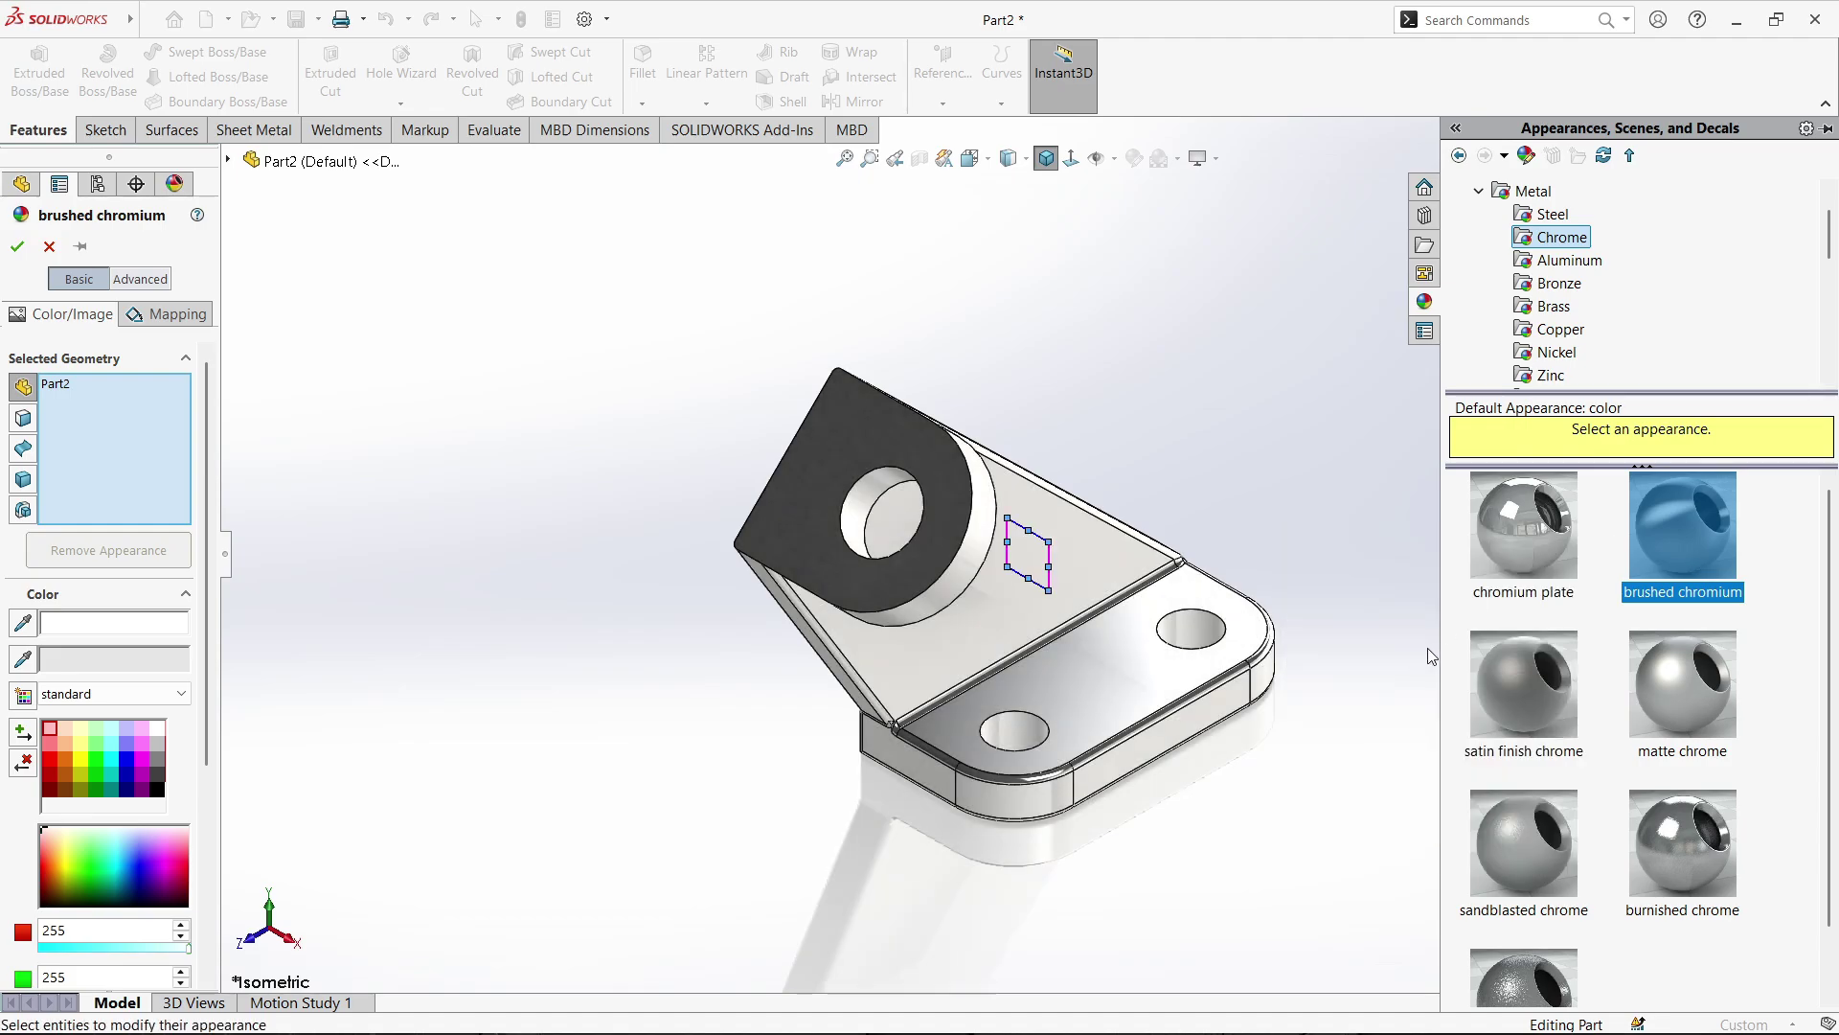
click(1646, 707)
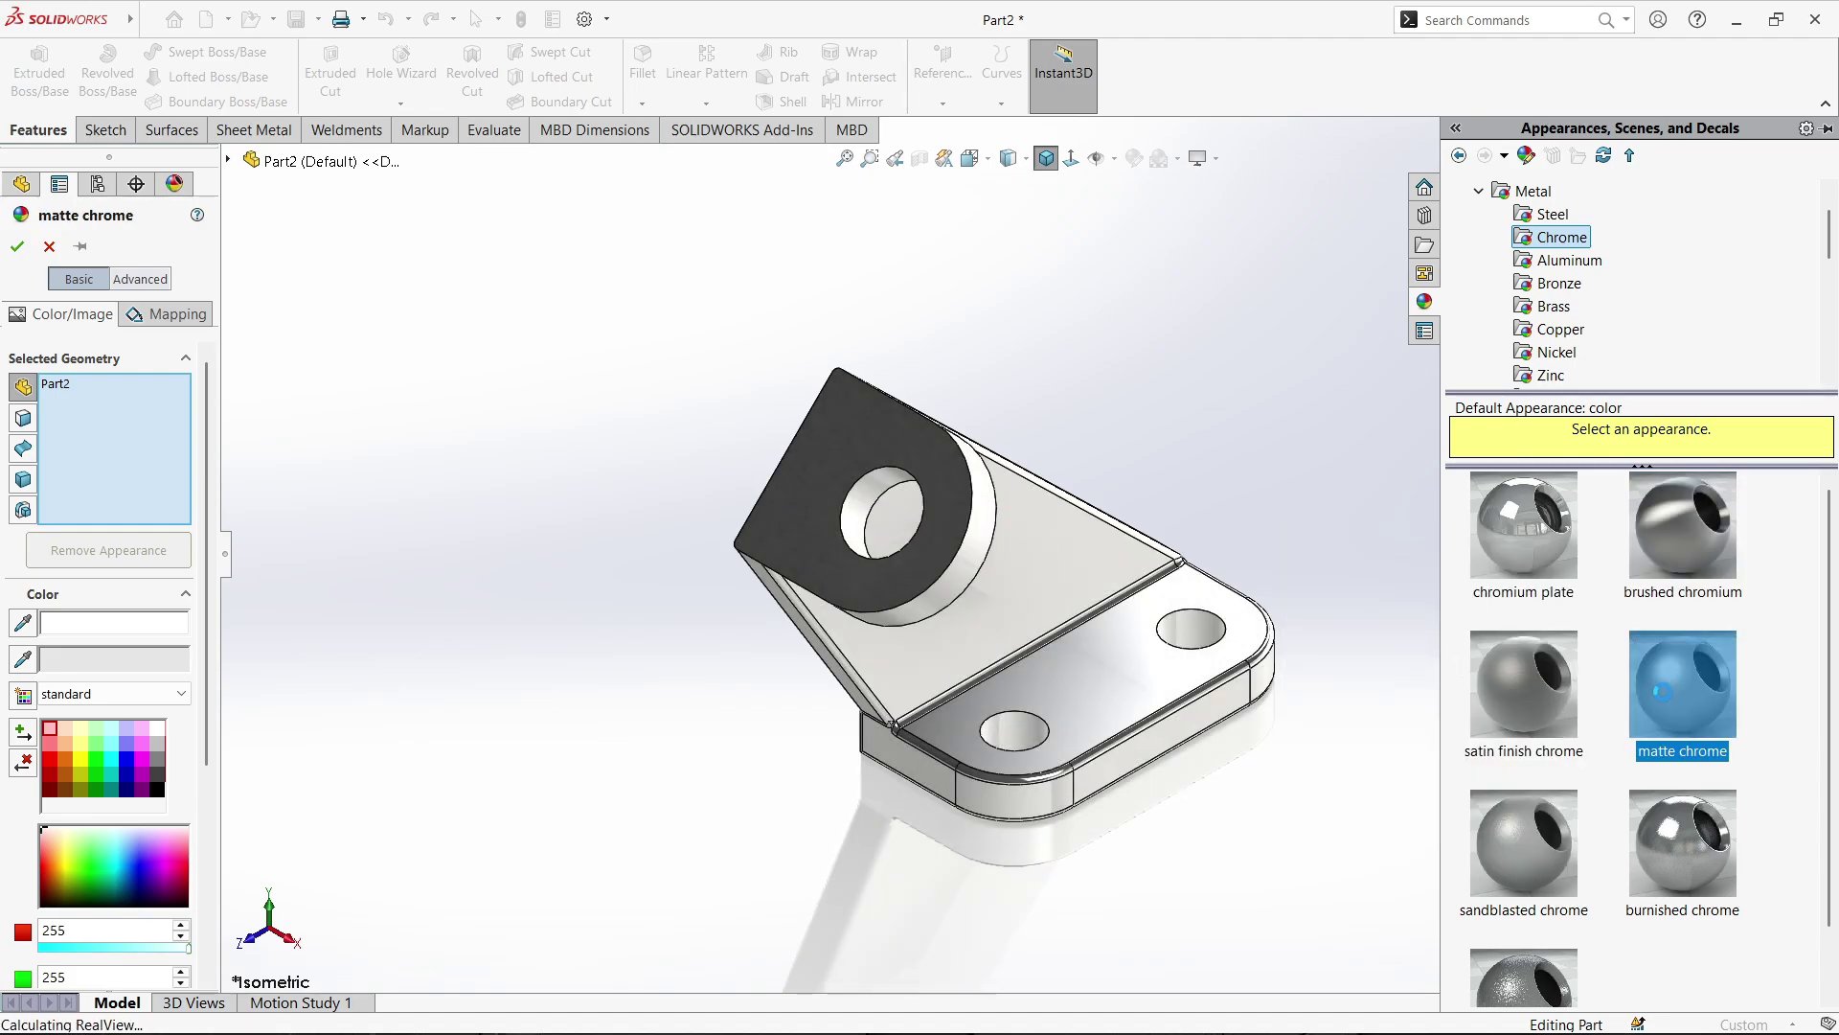
click(19, 247)
middle_drag(1274, 728, 1217, 536)
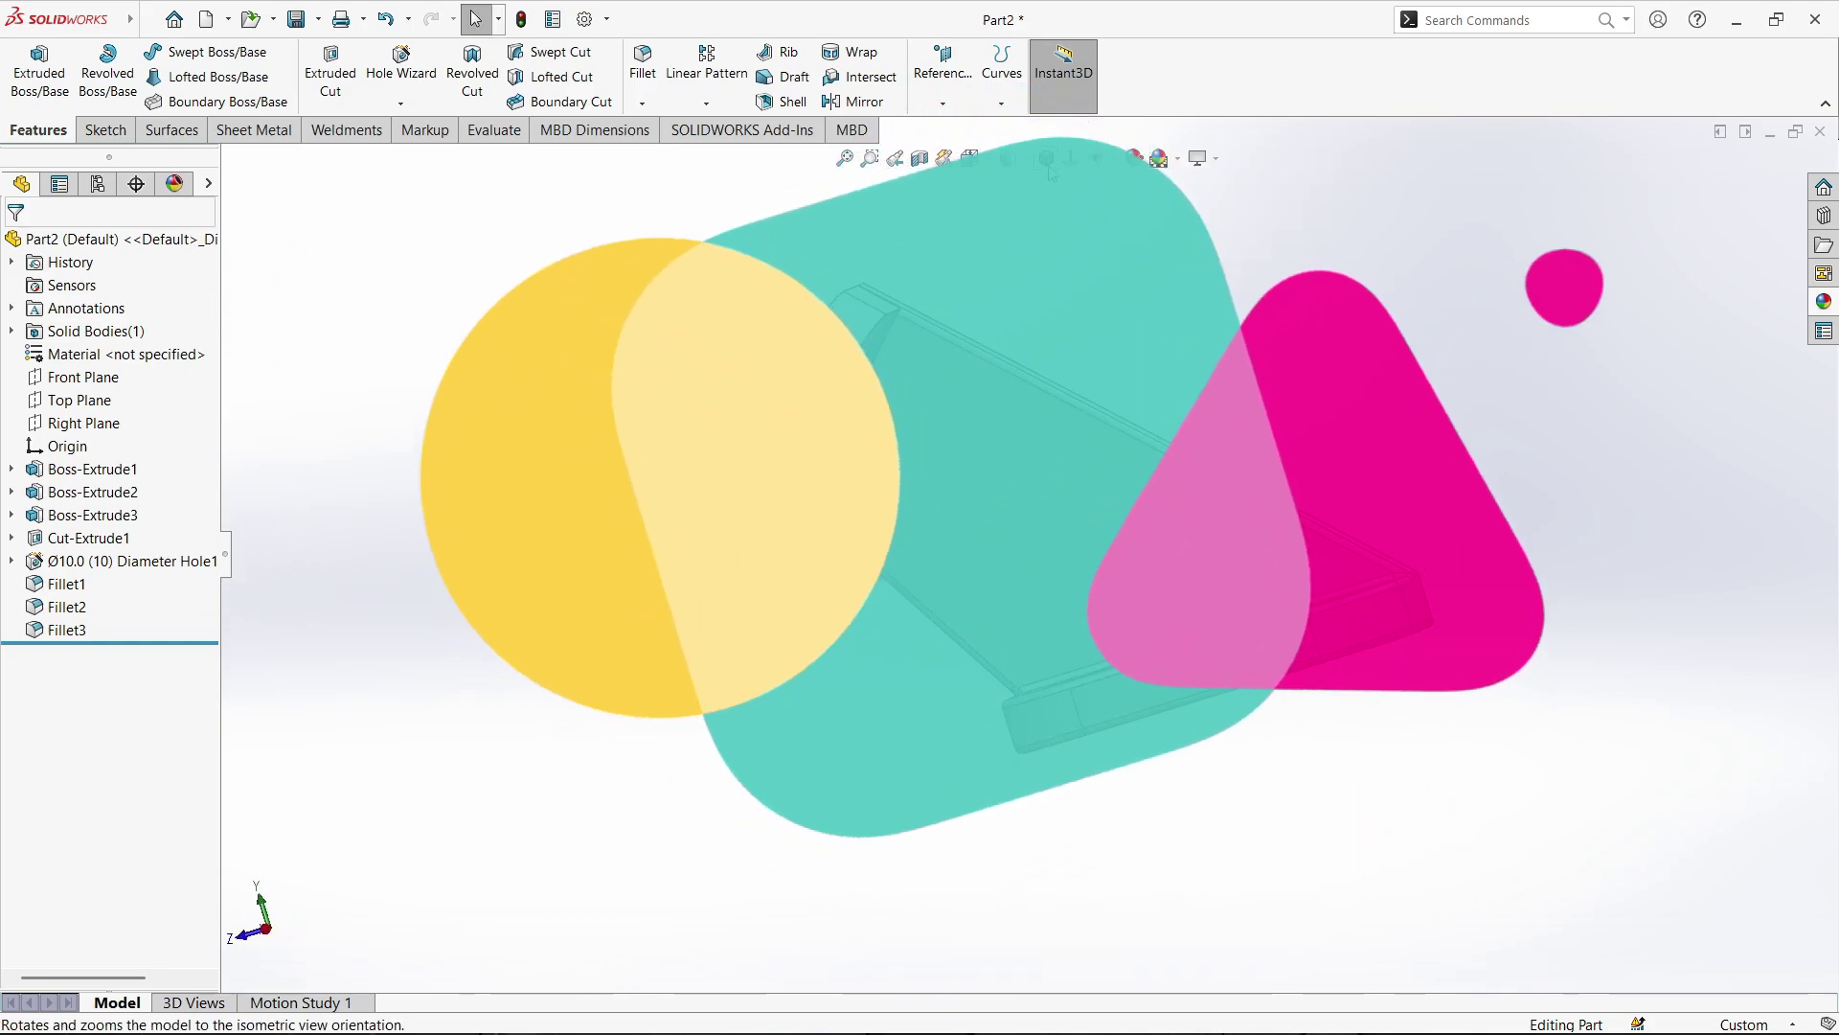